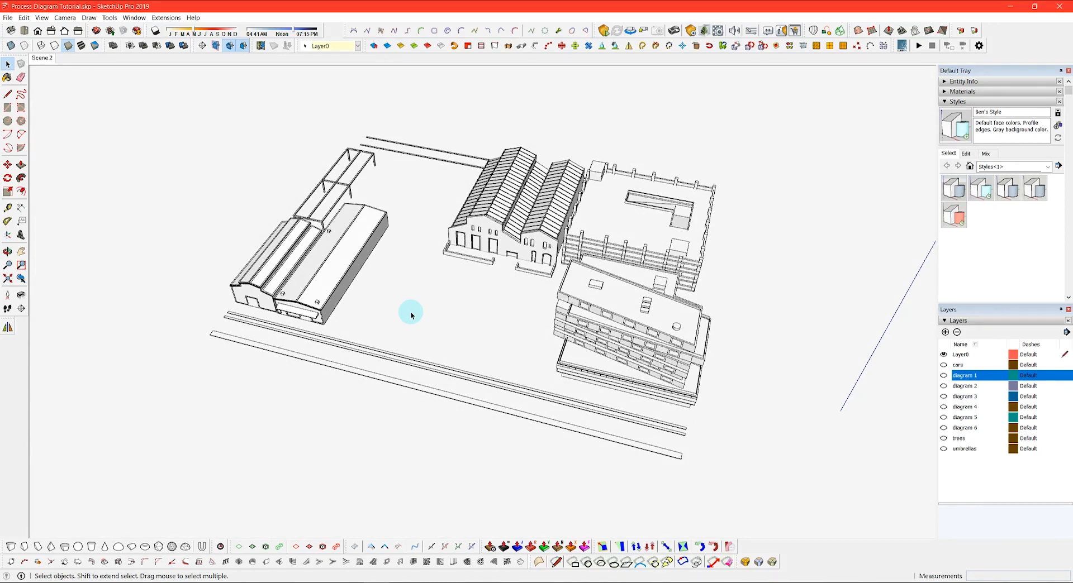
# - Examine the site model's existing buildings and road lines from several angles
pyautogui.moveTo(417, 312); pyautogui.dragTo(483, 331, button='middle')
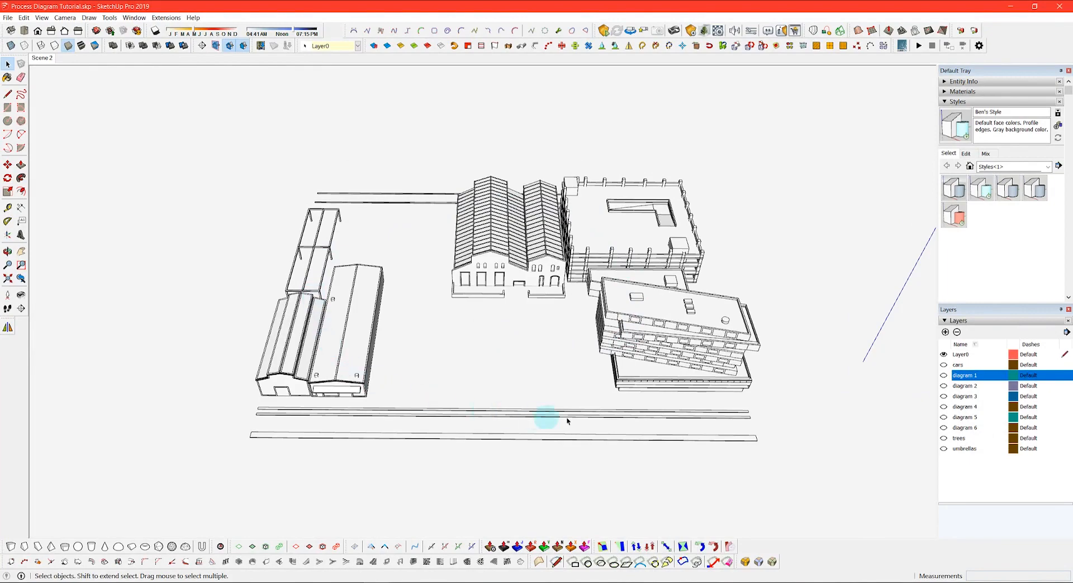
pyautogui.moveTo(664, 342); pyautogui.dragTo(381, 297, button='middle')
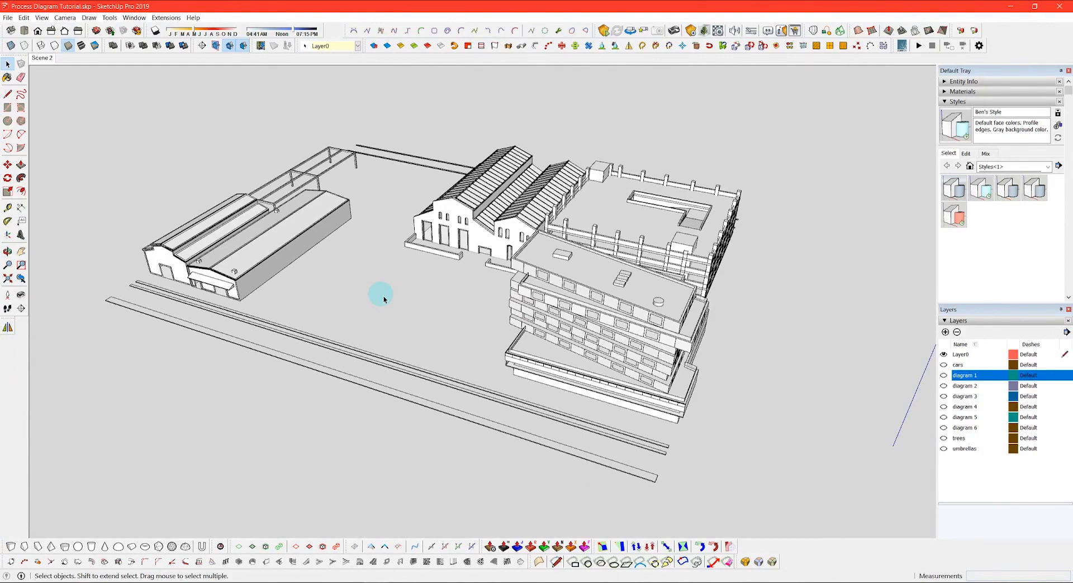
pyautogui.moveTo(318, 304); pyautogui.dragTo(514, 306, button='middle')
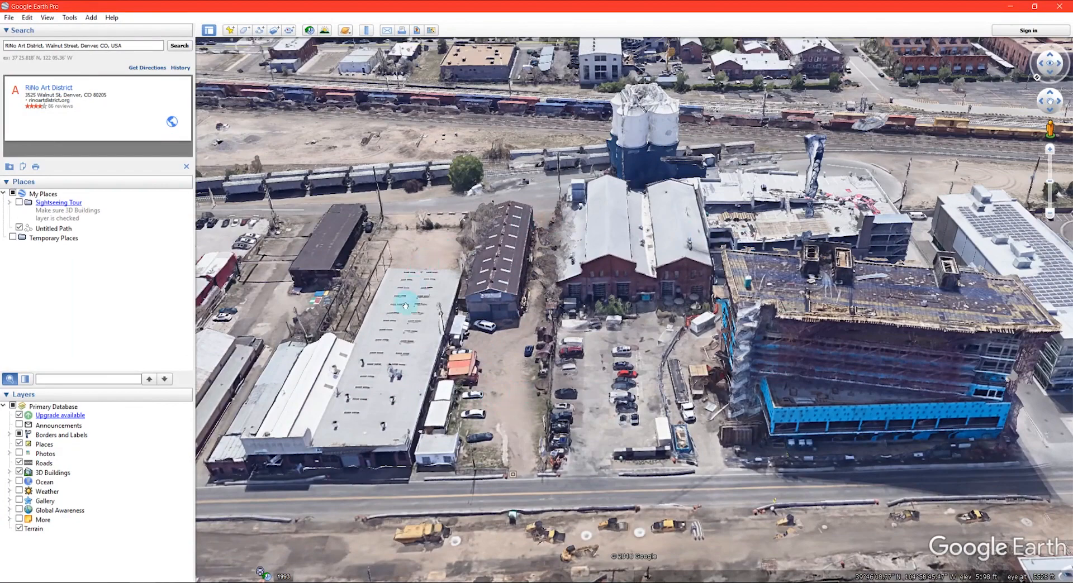
# - Switch to Google Earth and examine the real RiNo Art District site and its surrounding buildings from steeper and lower angles
pyautogui.moveTo(518, 453); pyautogui.dragTo(562, 381, button='middle')
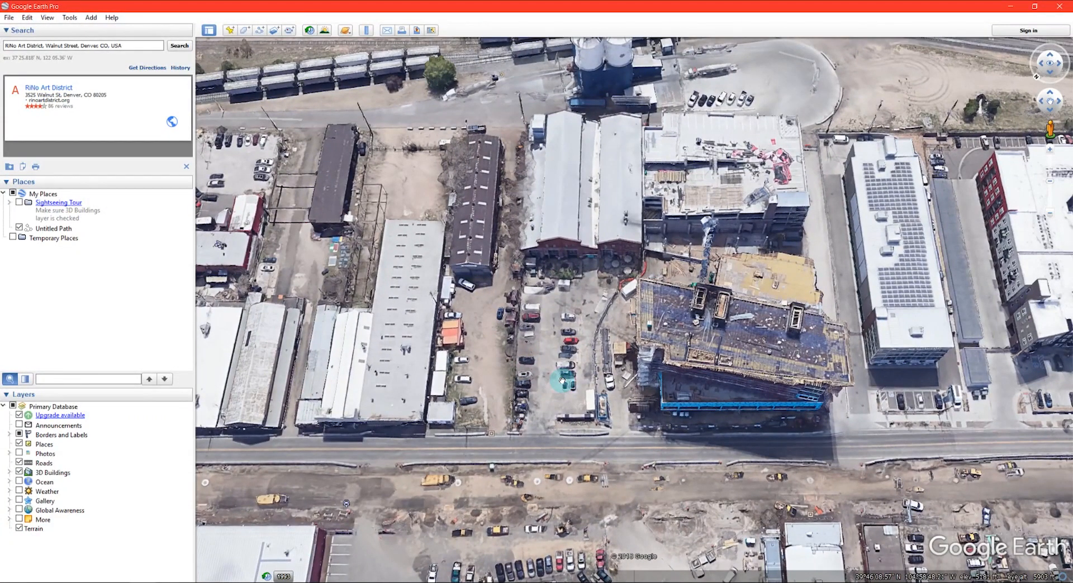
pyautogui.moveTo(578, 397); pyautogui.dragTo(387, 447, button='middle')
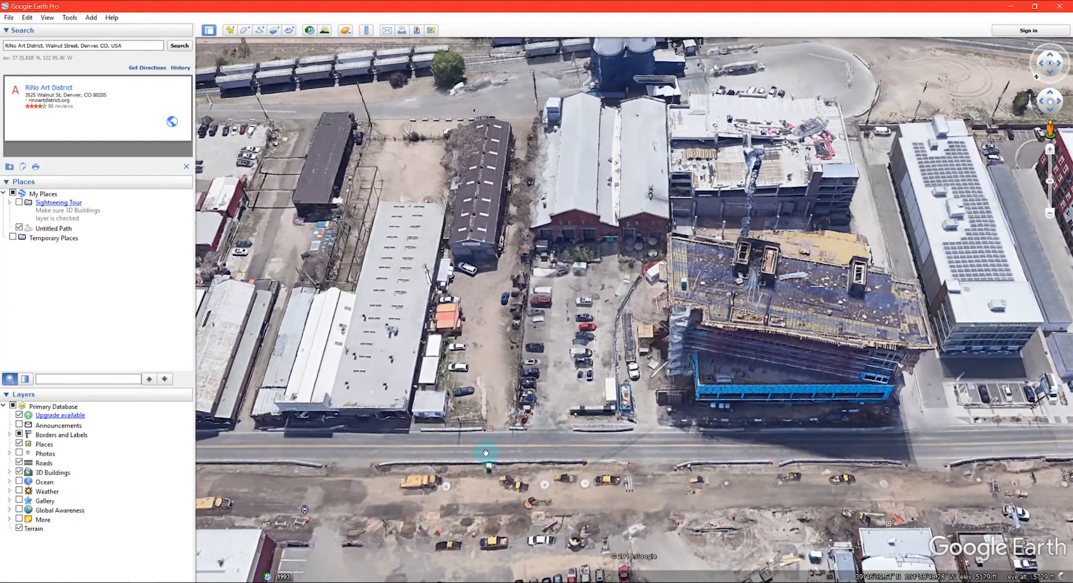
pyautogui.moveTo(519, 283); pyautogui.dragTo(526, 338)
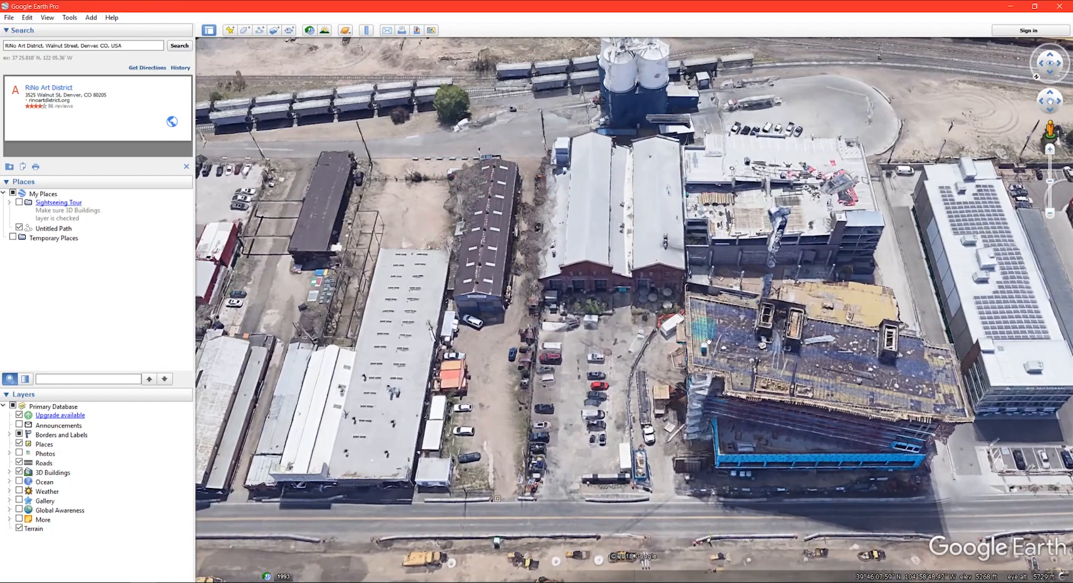
pyautogui.moveTo(695, 556); pyautogui.dragTo(666, 518)
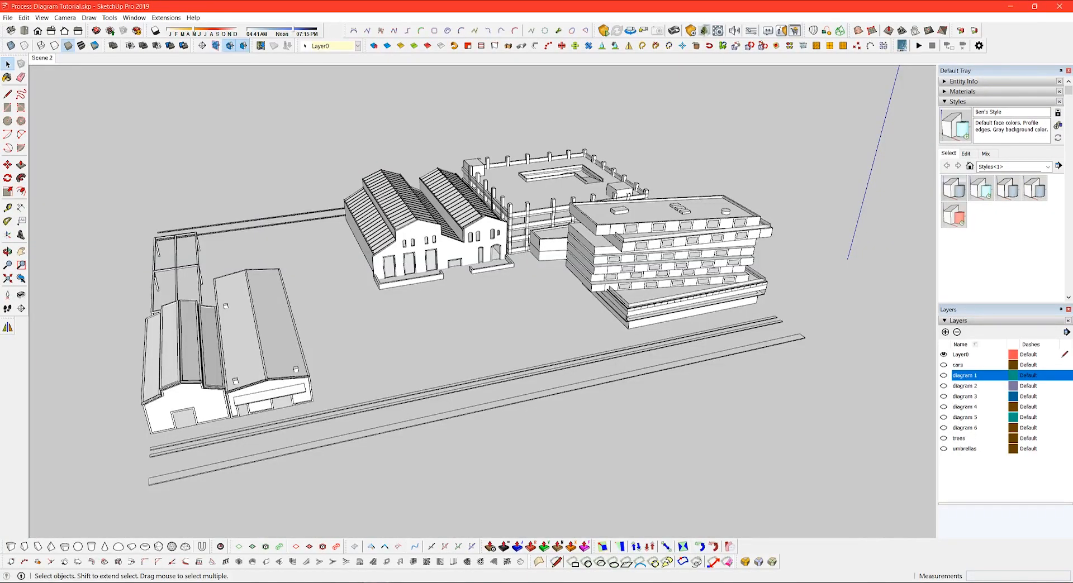
# - Switch back to SketchUp and inspect the stepped office building and the adjoining parking structure up close
pyautogui.click(469, 311)
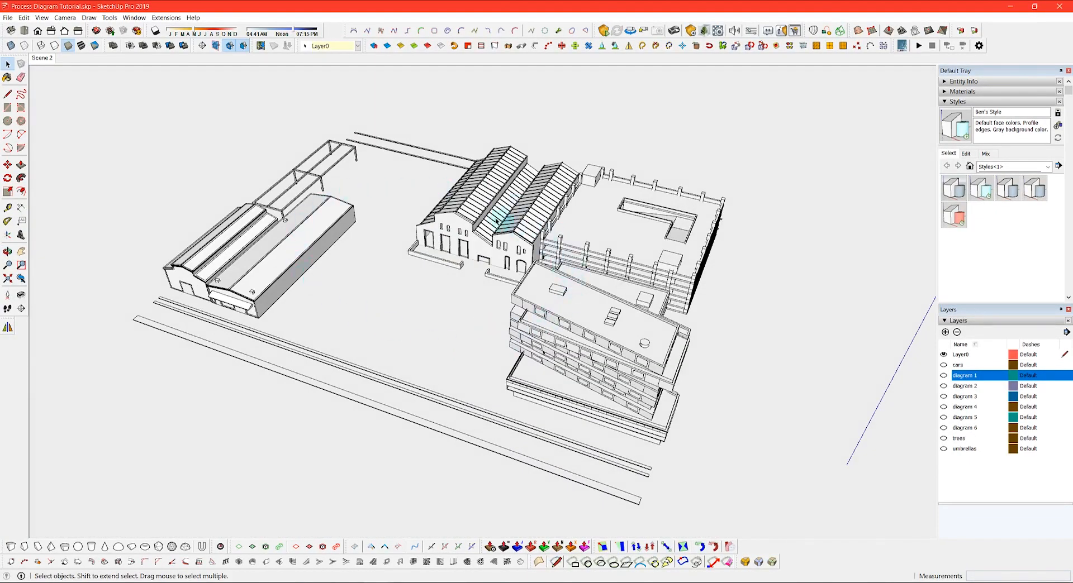
pyautogui.scroll(10, 531, 313)
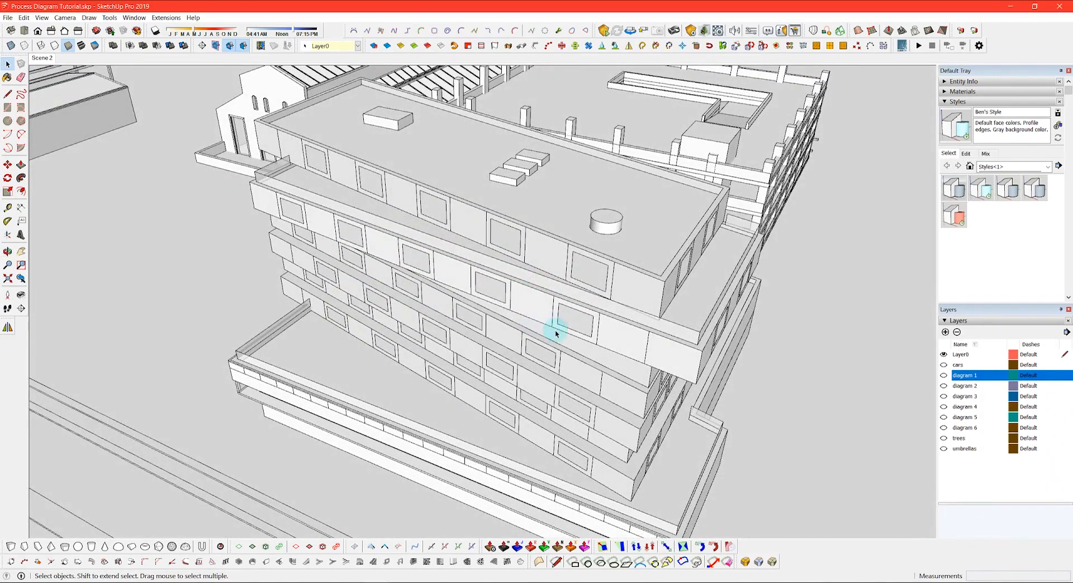
pyautogui.moveTo(491, 318); pyautogui.dragTo(427, 275, button='middle')
pyautogui.scroll(10, 772, 210)
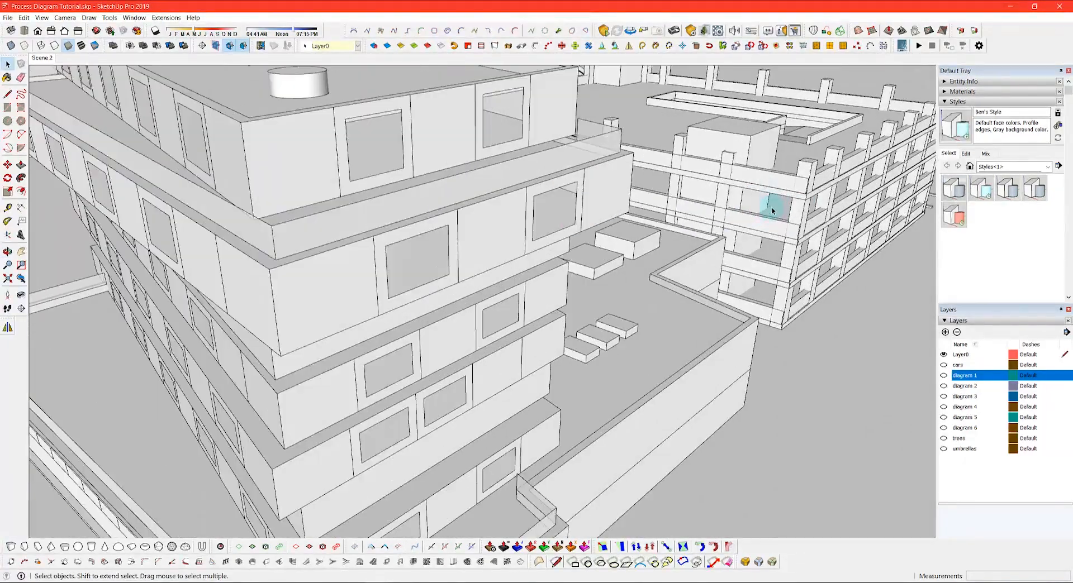
pyautogui.moveTo(678, 203); pyautogui.dragTo(491, 297, button='middle')
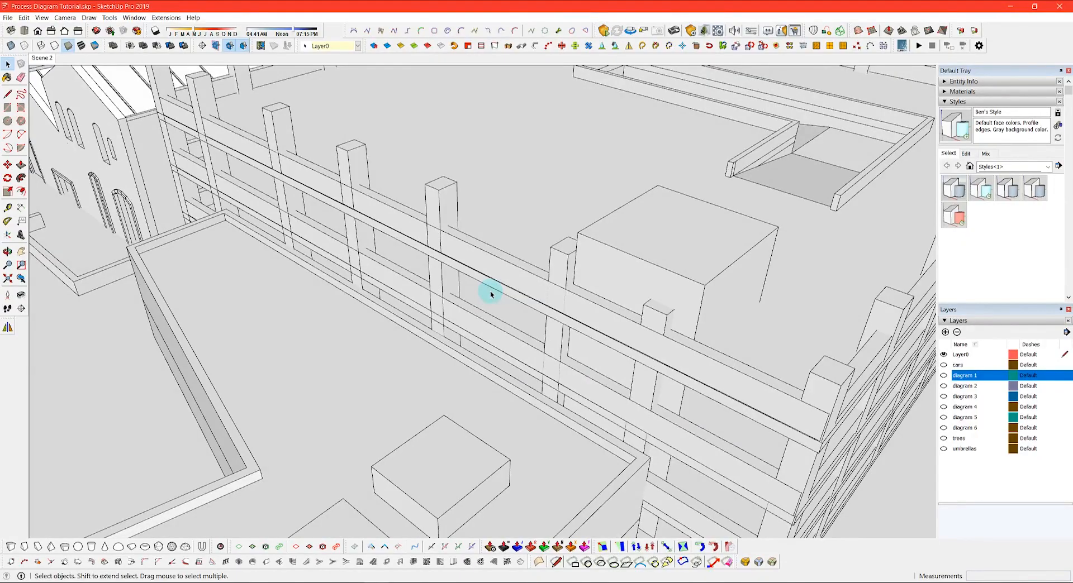
# - Inspect the twin-gabled hall and the low warehouses up close, finishing with an overview of the whole site
pyautogui.moveTo(448, 233); pyautogui.dragTo(795, 299, button='middle')
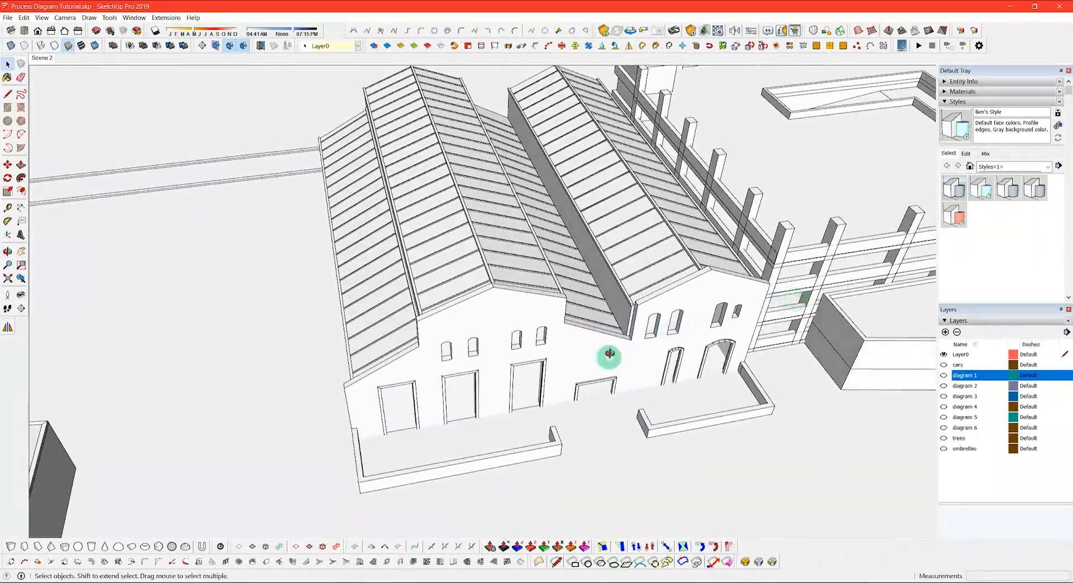
pyautogui.moveTo(610, 354); pyautogui.dragTo(647, 337, button='middle')
pyautogui.scroll(-3, 678, 130)
pyautogui.moveTo(515, 248); pyautogui.dragTo(564, 61, button='middle')
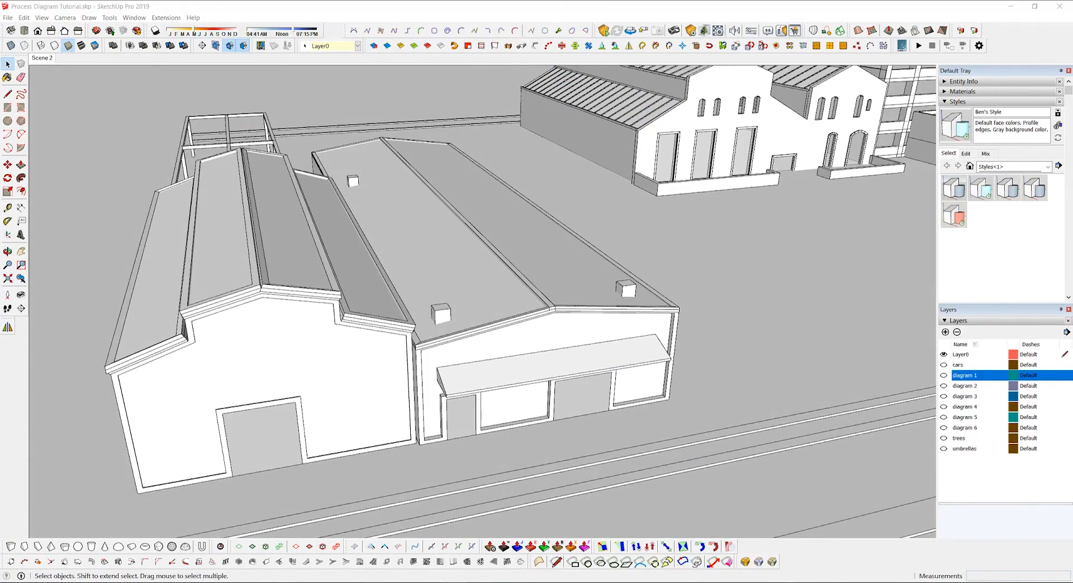
pyautogui.moveTo(696, 271); pyautogui.dragTo(511, 303, button='middle')
pyautogui.scroll(-7, 511, 304)
pyautogui.moveTo(643, 301); pyautogui.dragTo(501, 320, button='middle')
pyautogui.moveTo(630, 336); pyautogui.dragTo(472, 347, button='middle')
pyautogui.scroll(5, 473, 294)
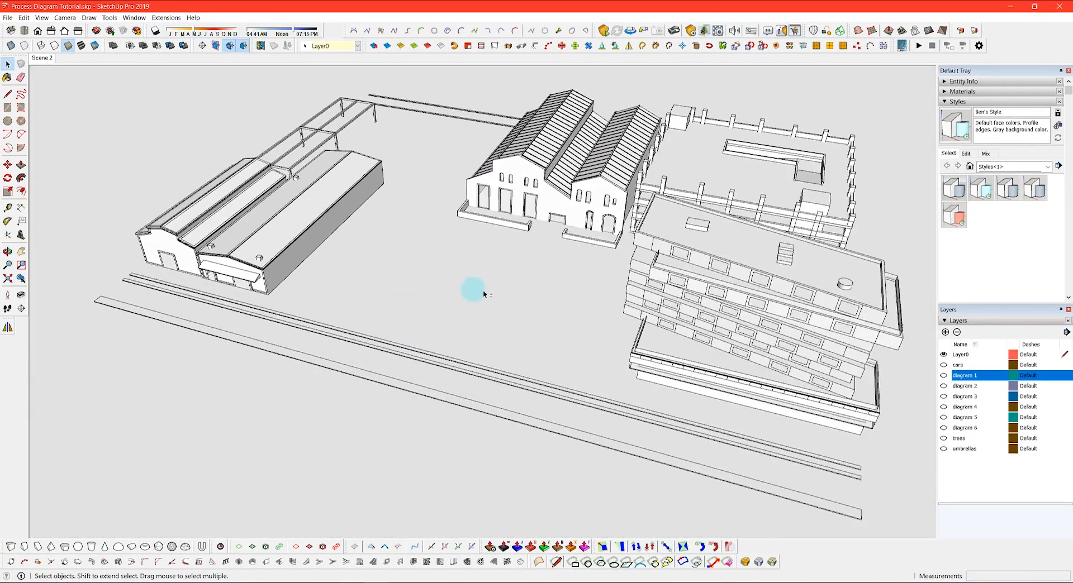
pyautogui.scroll(-3, 431, 305)
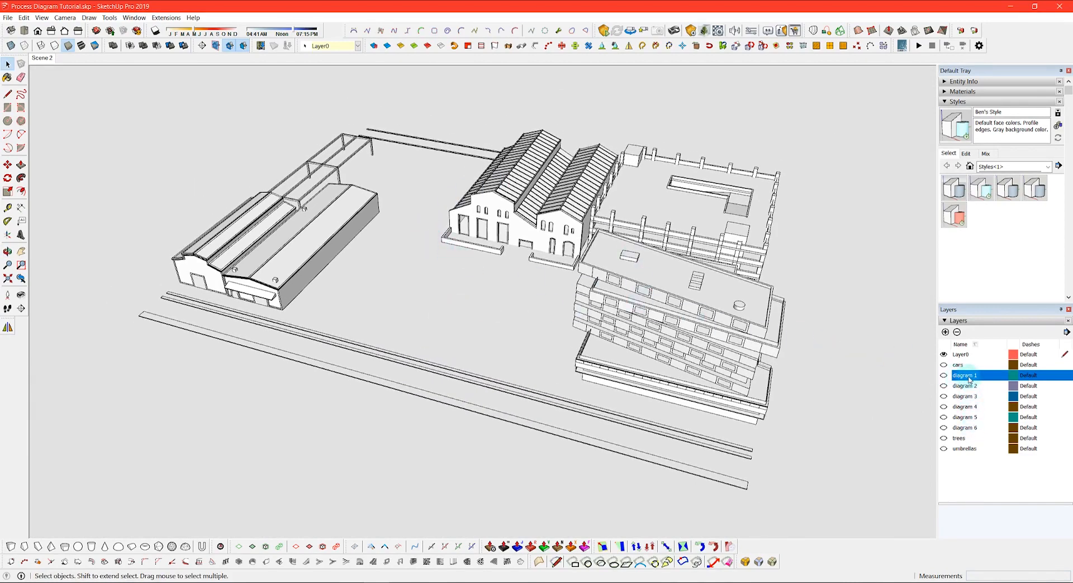
# - Preview the layers diagram 1 through diagram 6 one at a time, hiding each again after viewing it
pyautogui.click(944, 376)
pyautogui.click(944, 376)
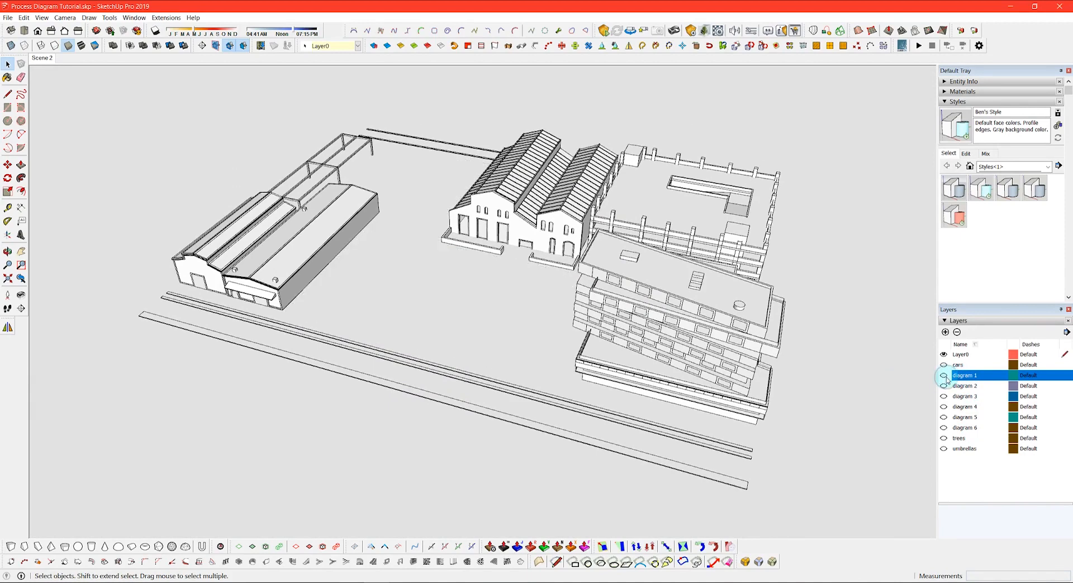
pyautogui.click(944, 387)
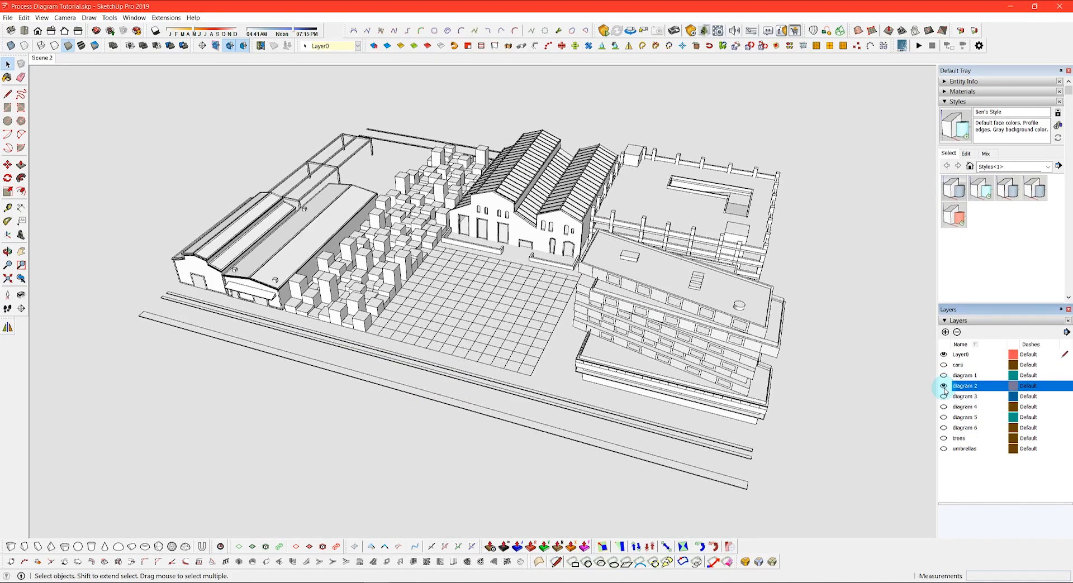
pyautogui.click(944, 387)
pyautogui.click(944, 396)
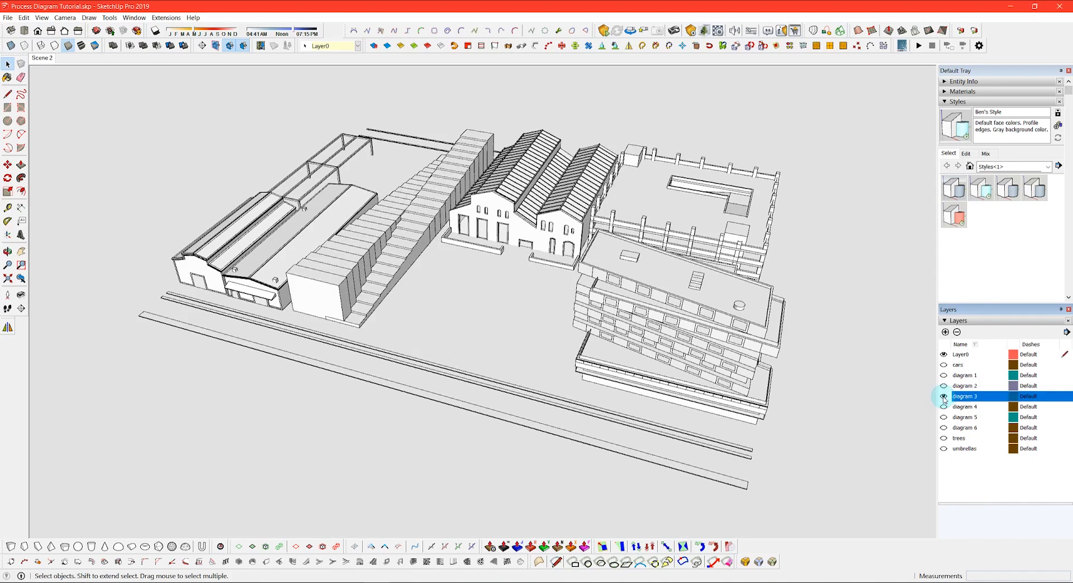
pyautogui.click(944, 397)
pyautogui.click(943, 407)
pyautogui.click(944, 407)
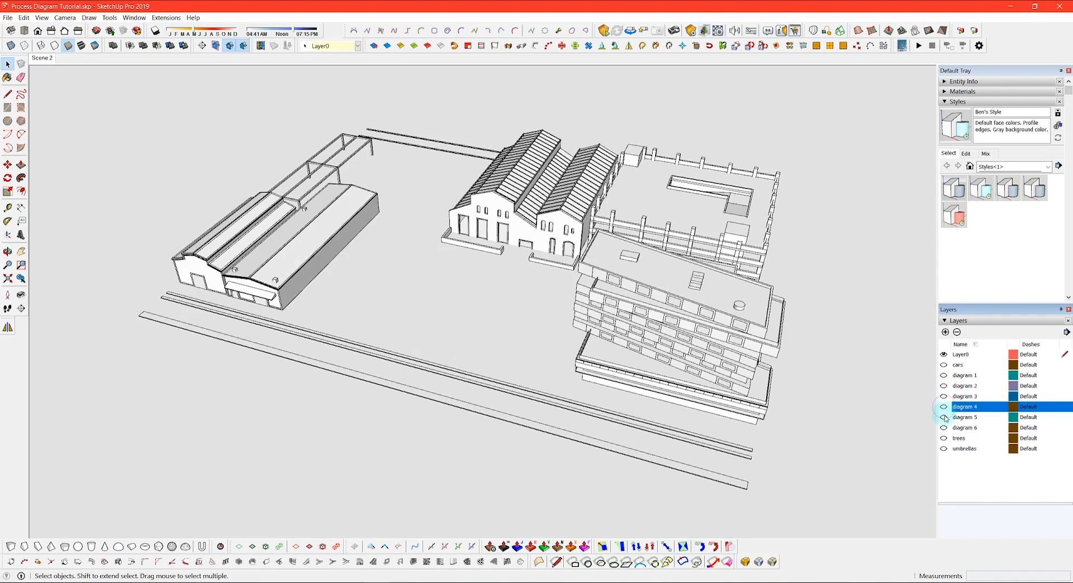
pyautogui.click(944, 418)
pyautogui.click(943, 418)
pyautogui.click(943, 428)
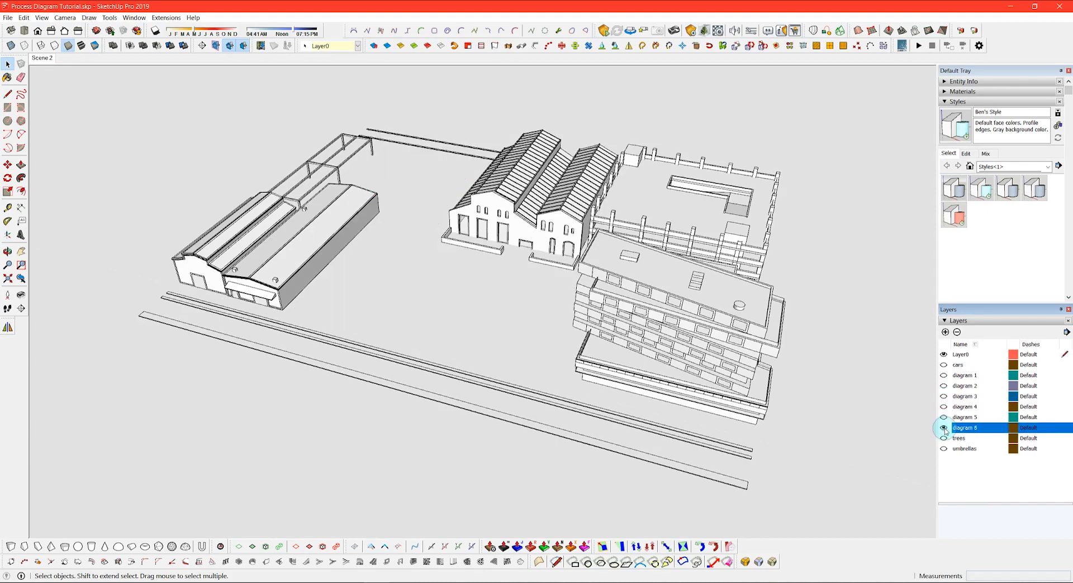
pyautogui.click(943, 428)
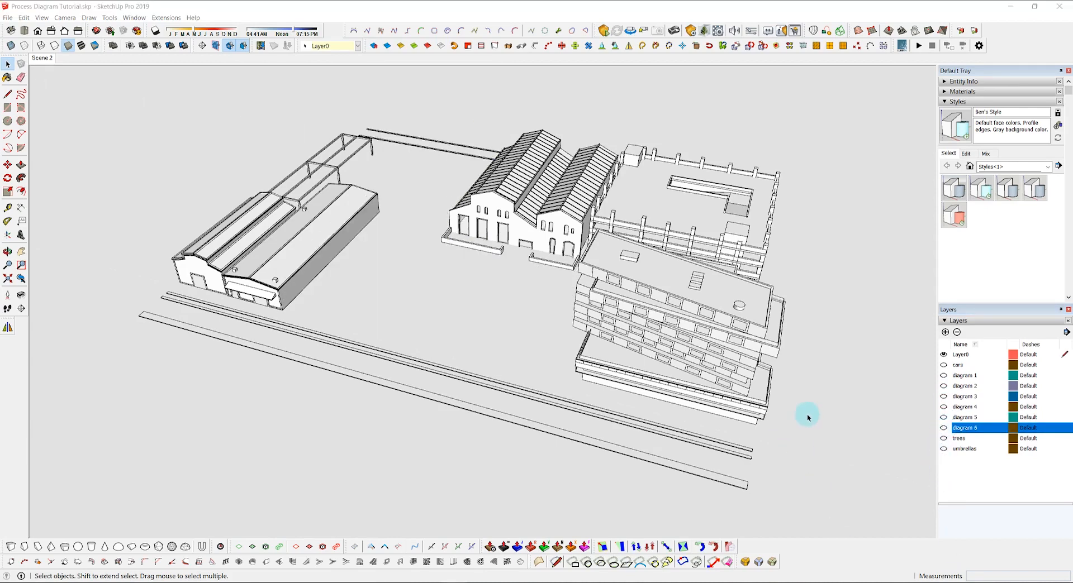
# - Preview the cars layer on the site and check it against the diagram 3 and diagram 4 layers, leaving cars hidden and diagram 4 shown
pyautogui.click(958, 366)
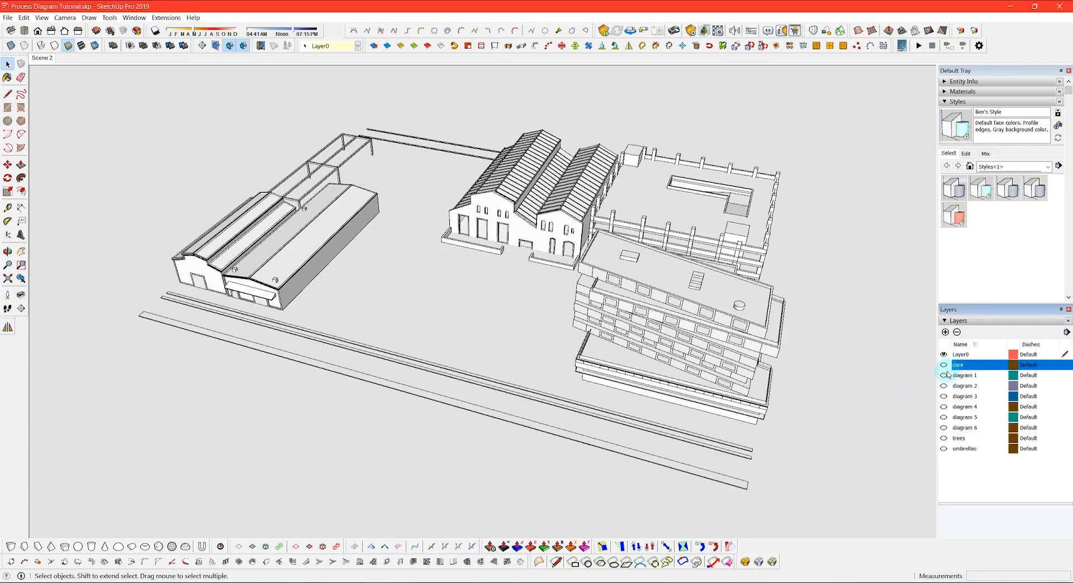
pyautogui.click(944, 365)
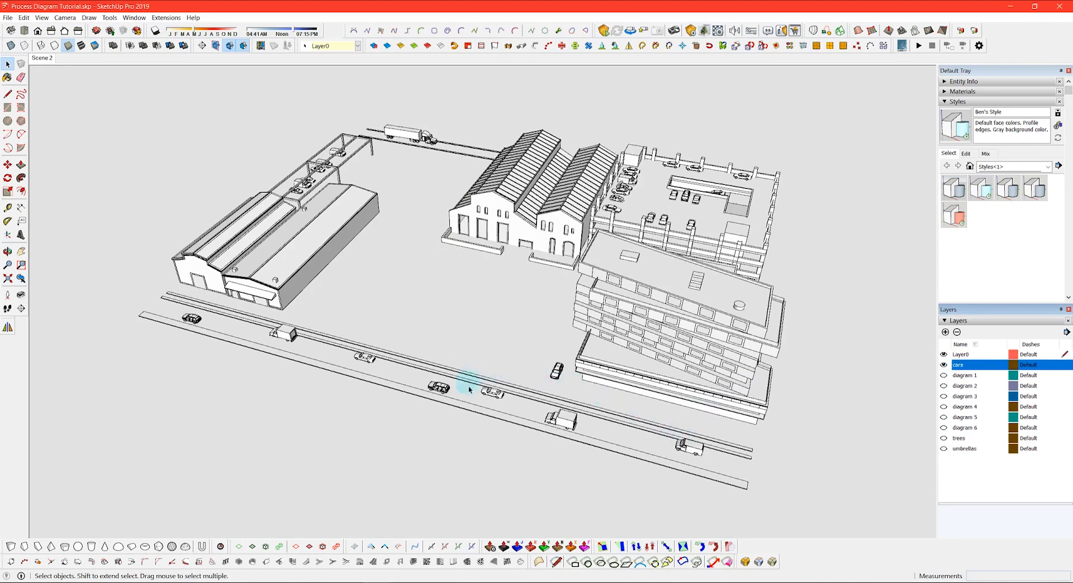
pyautogui.click(943, 366)
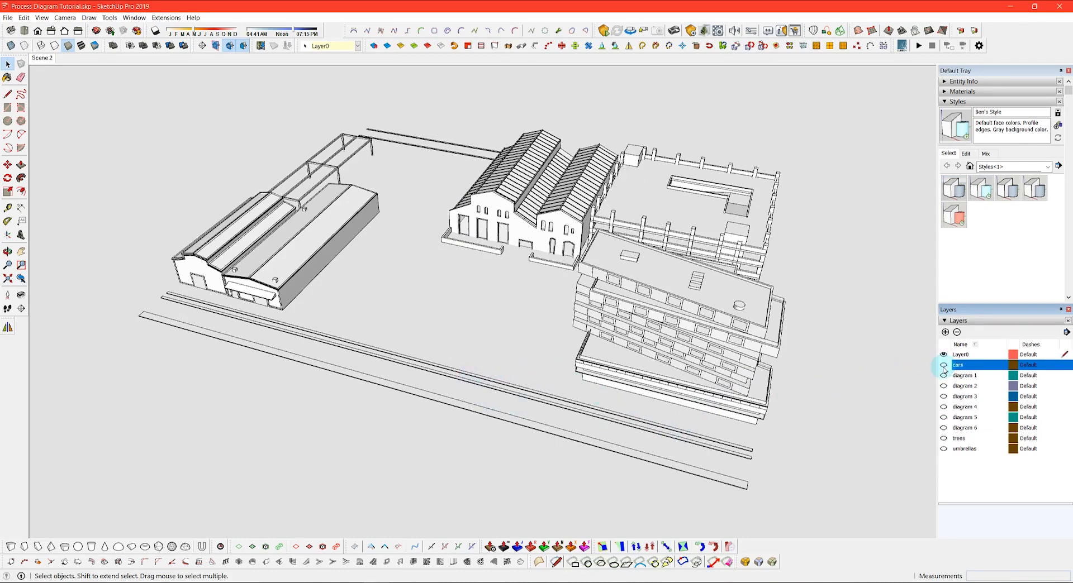
pyautogui.click(943, 366)
pyautogui.click(943, 396)
pyautogui.click(943, 396)
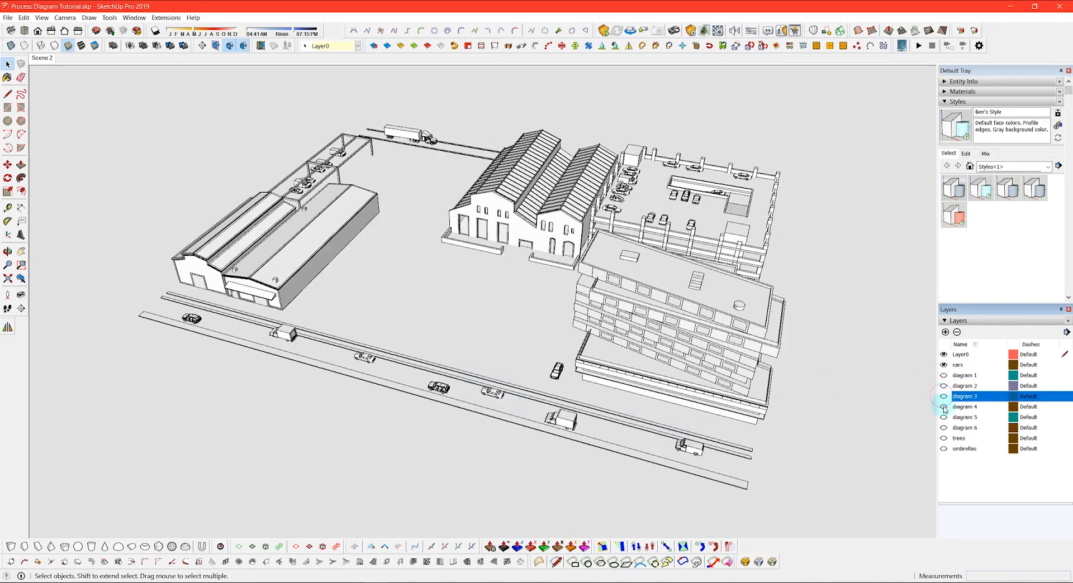
pyautogui.click(944, 407)
pyautogui.click(944, 365)
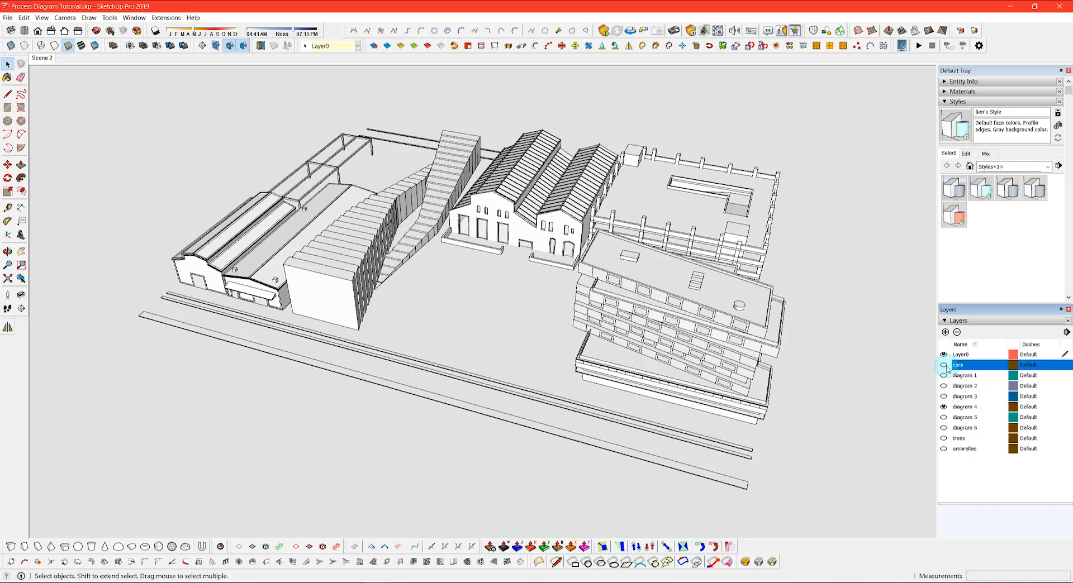
pyautogui.click(943, 366)
pyautogui.click(944, 366)
# - Preview the trees and umbrellas layers in turn, inspecting the patio umbrellas at the gabled hall up close, and hide both layers again
pyautogui.click(944, 438)
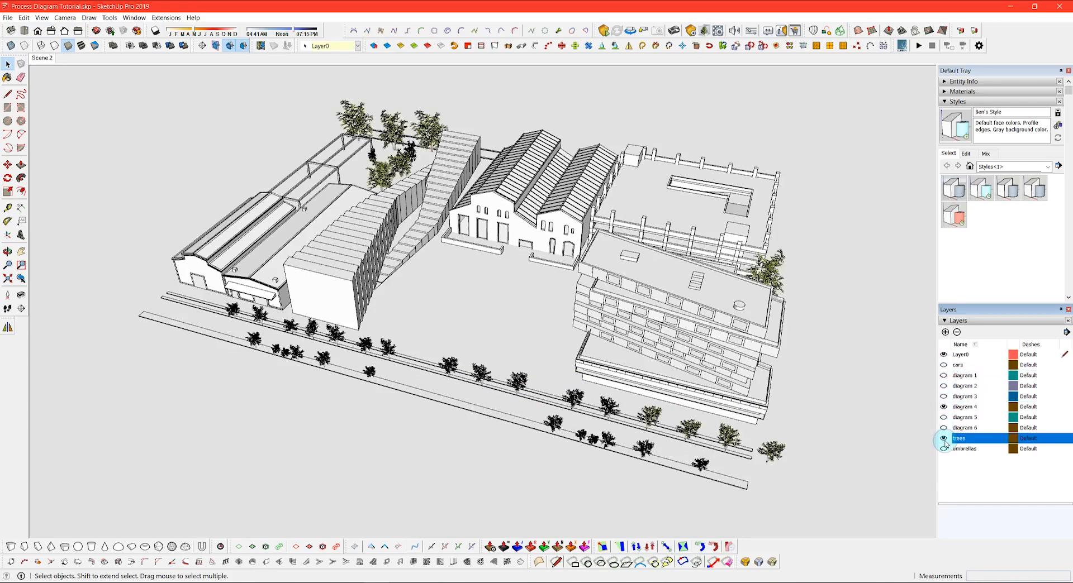
pyautogui.click(944, 438)
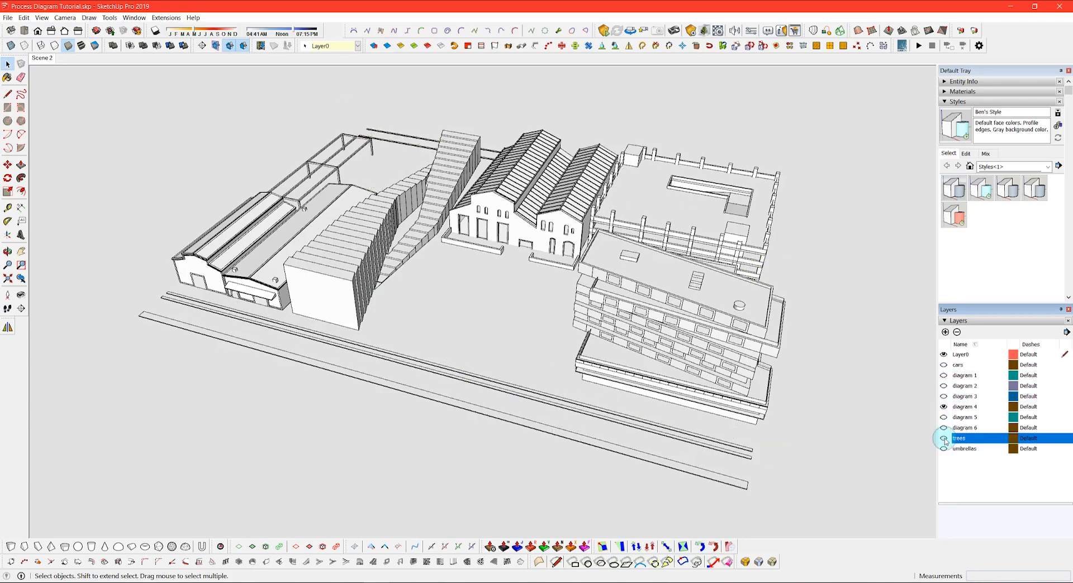
pyautogui.click(943, 449)
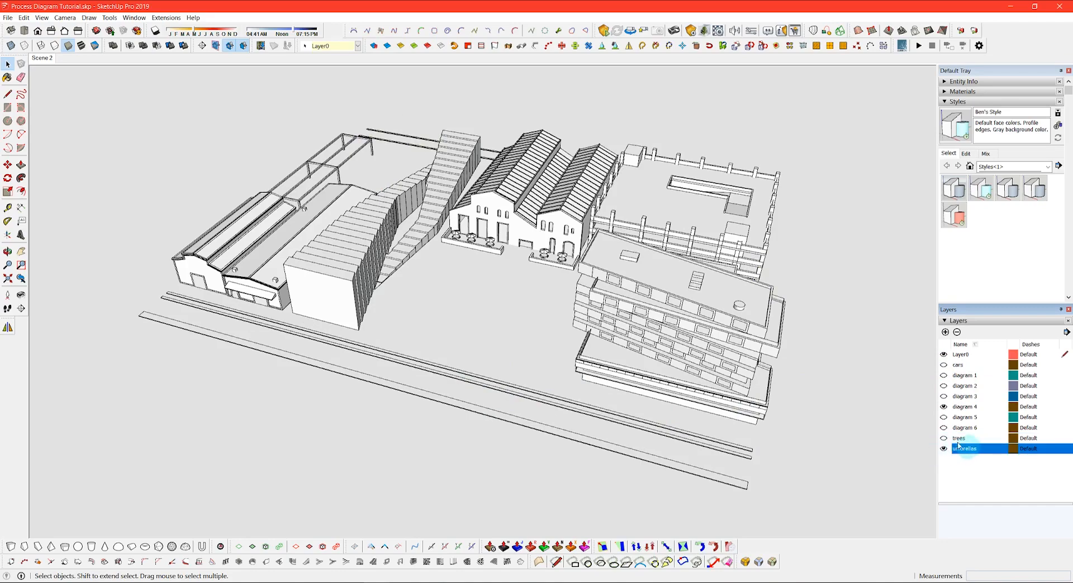
pyautogui.scroll(5, 472, 241)
pyautogui.scroll(-2, 472, 242)
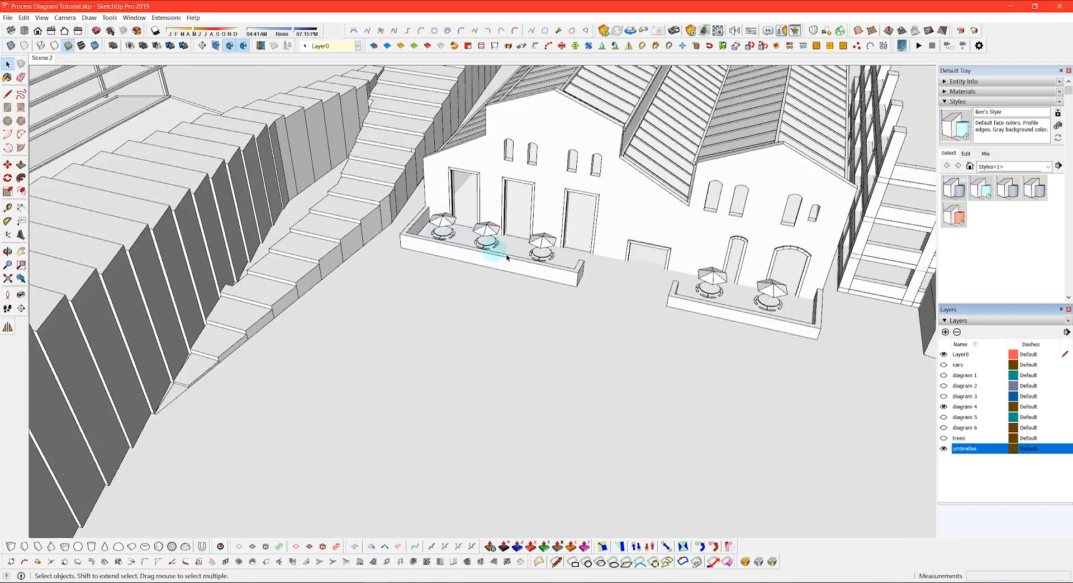
pyautogui.scroll(-3, 521, 262)
pyautogui.scroll(-4, 521, 262)
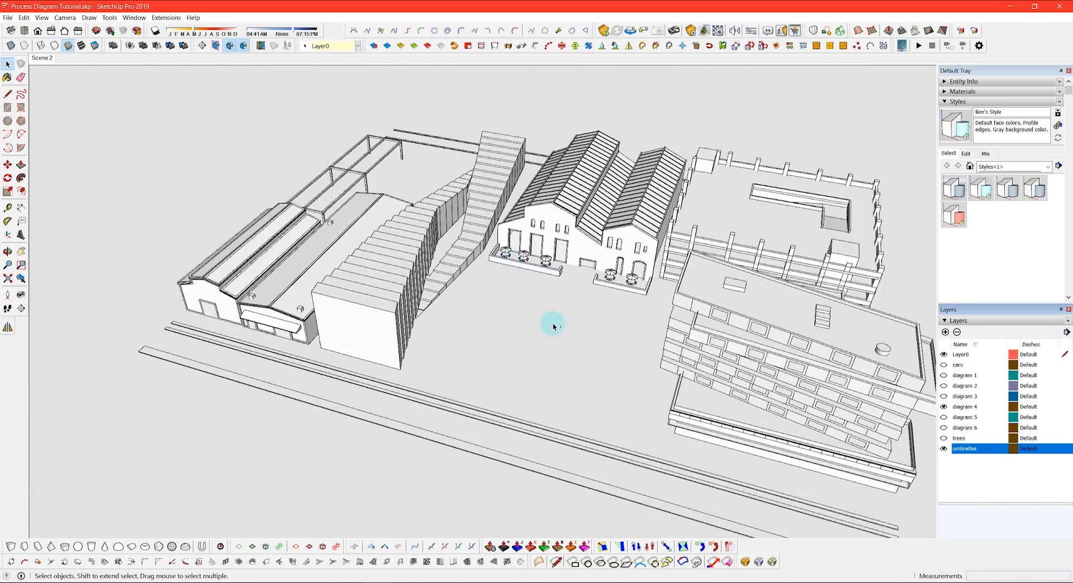
pyautogui.click(943, 449)
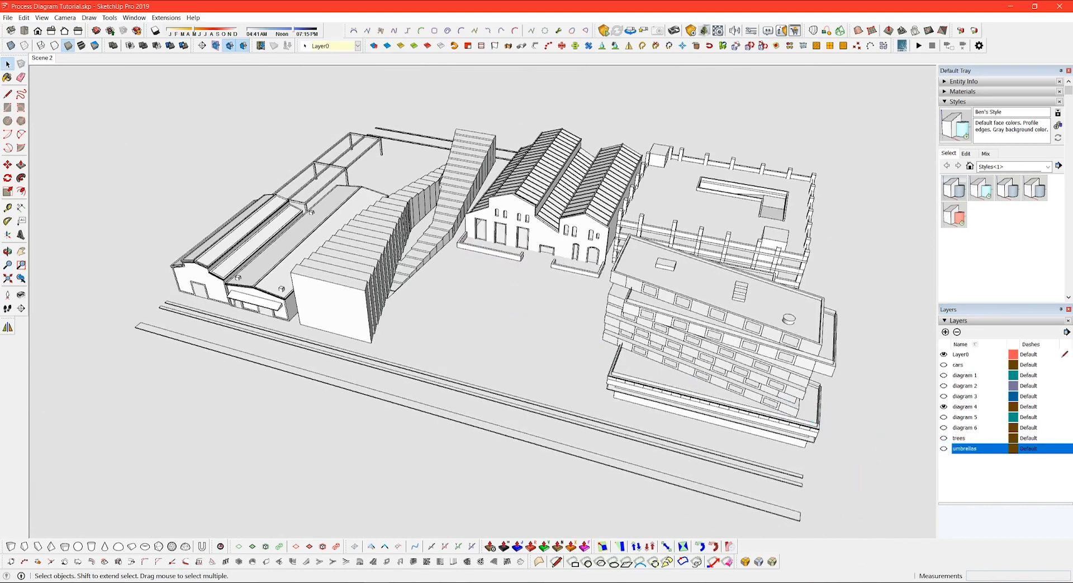
# - Hide the diagram 4 layer and show the diagram 1 layer with the site grid
pyautogui.click(453, 582)
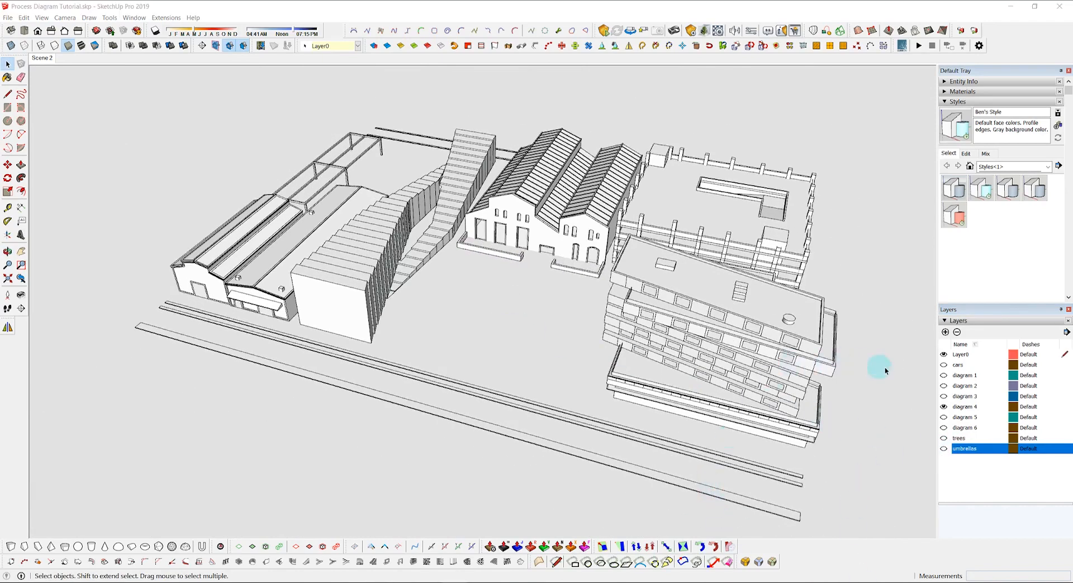
pyautogui.click(943, 406)
pyautogui.click(943, 406)
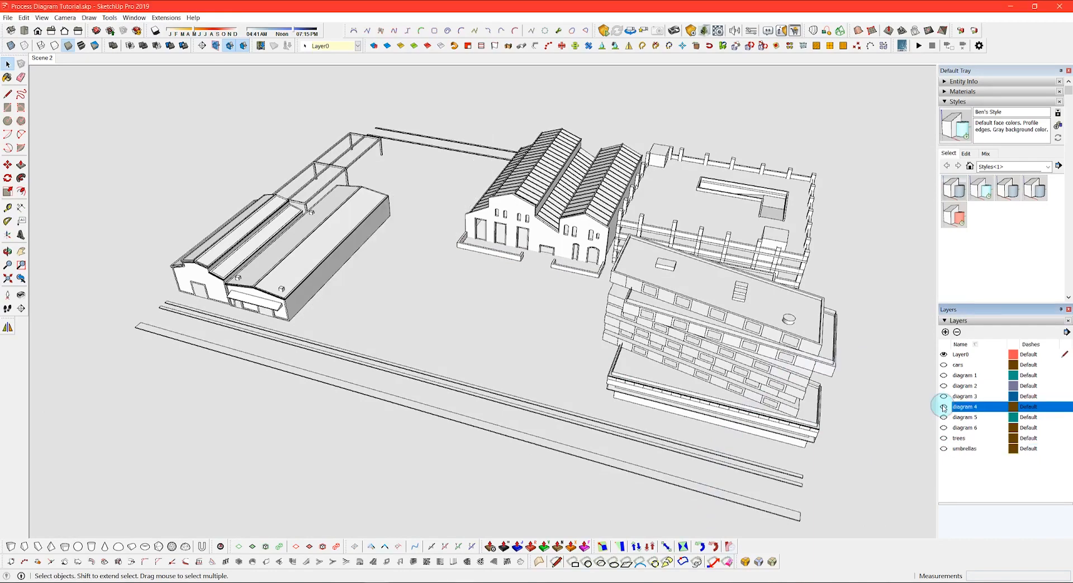
pyautogui.click(944, 376)
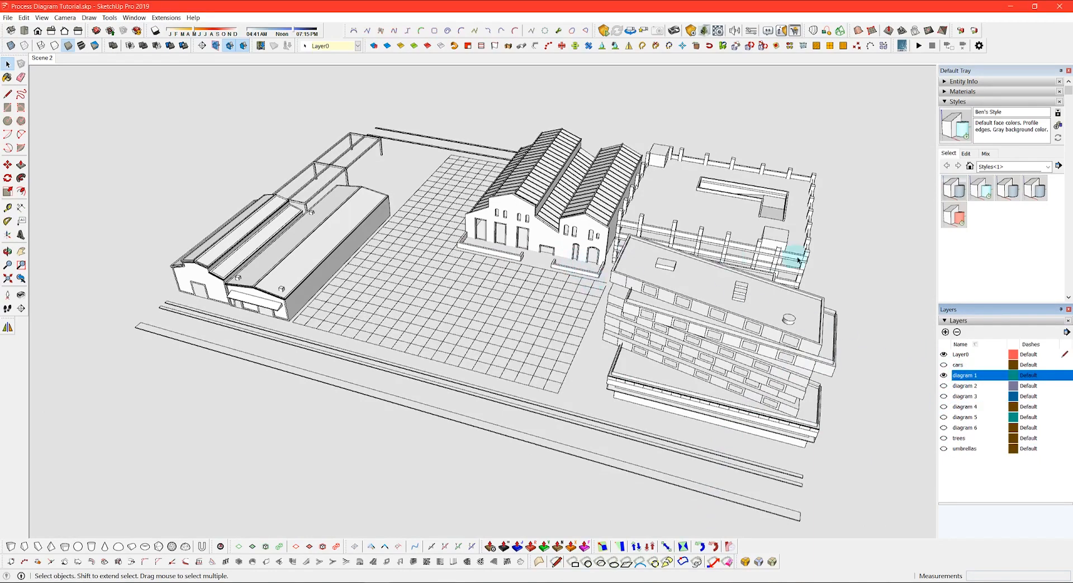
# - Recall the Scene 2 isometric view and set the scene to save only its camera location
pyautogui.scroll(-8, 987, 249)
pyautogui.click(1010, 189)
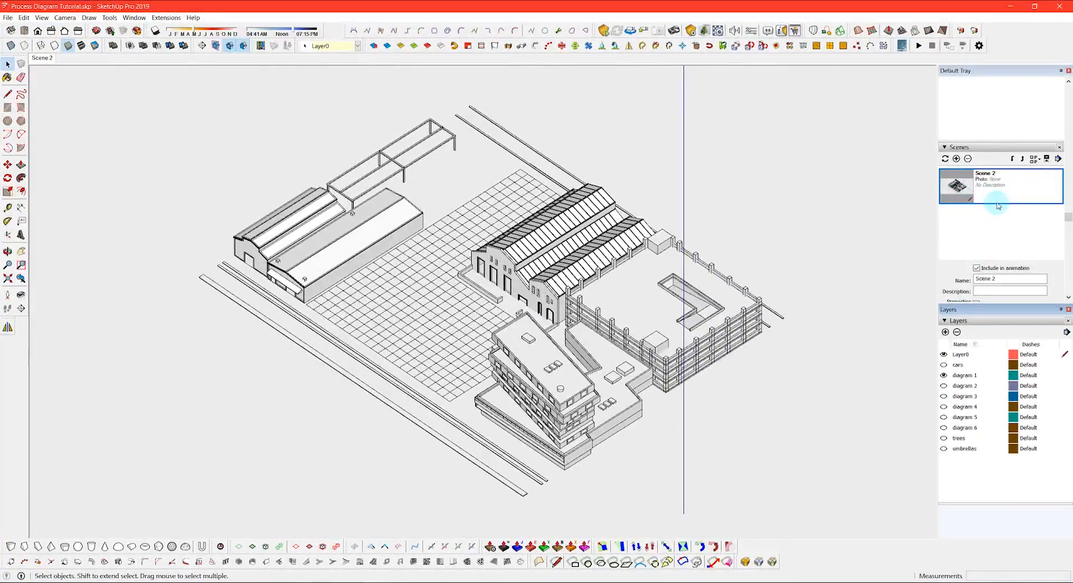
pyautogui.scroll(-3, 988, 223)
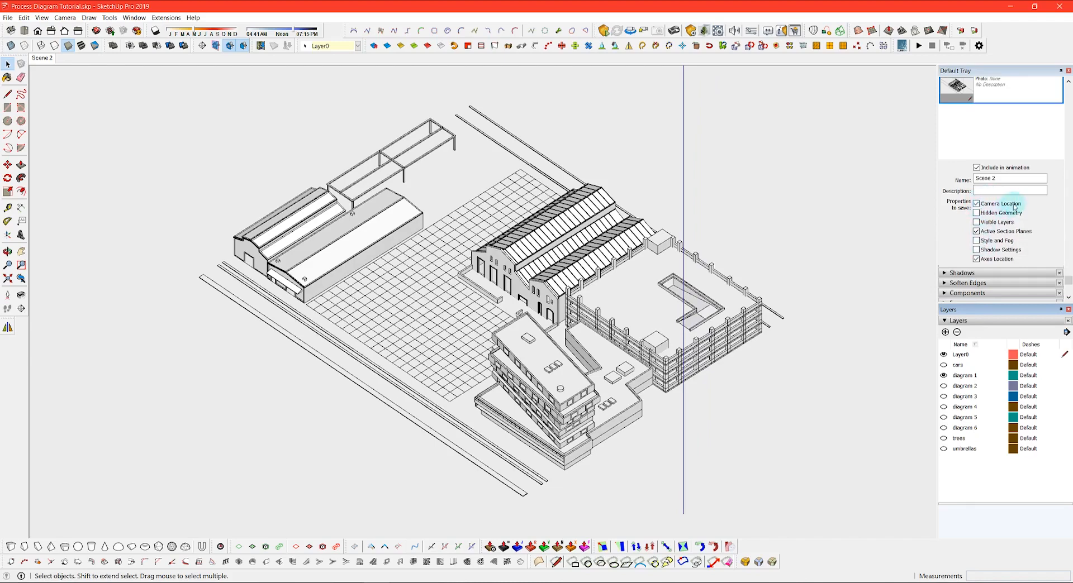
pyautogui.click(976, 260)
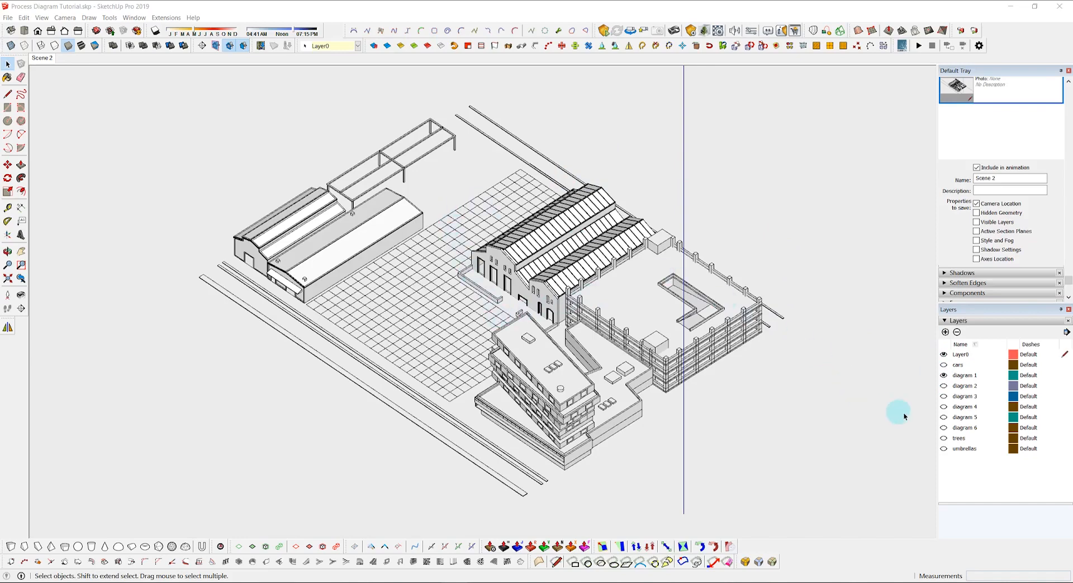
# - Show the trees and cars layers together with the diagram 1 layer
pyautogui.click(943, 439)
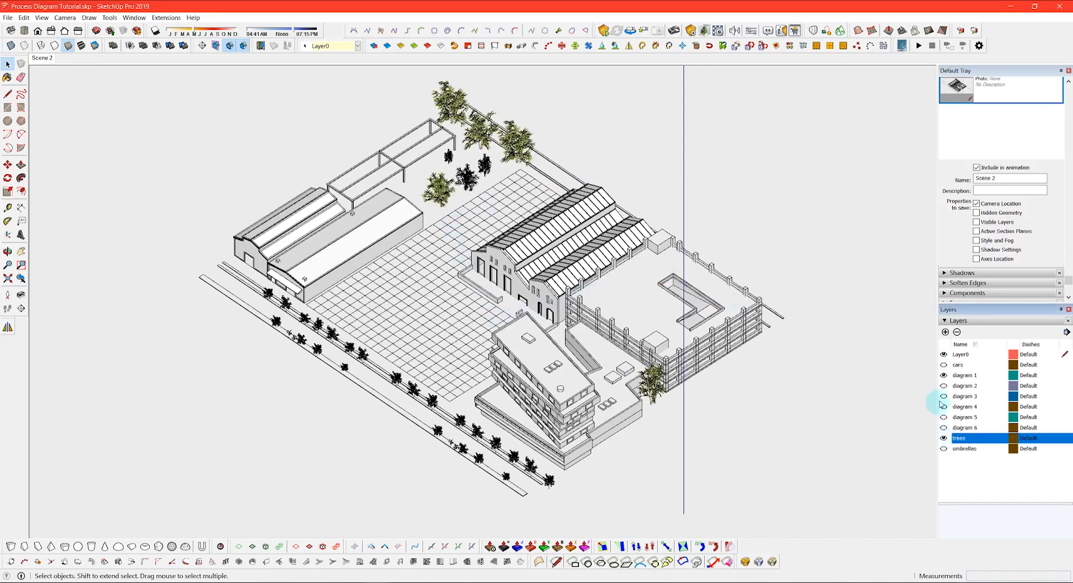
pyautogui.click(943, 364)
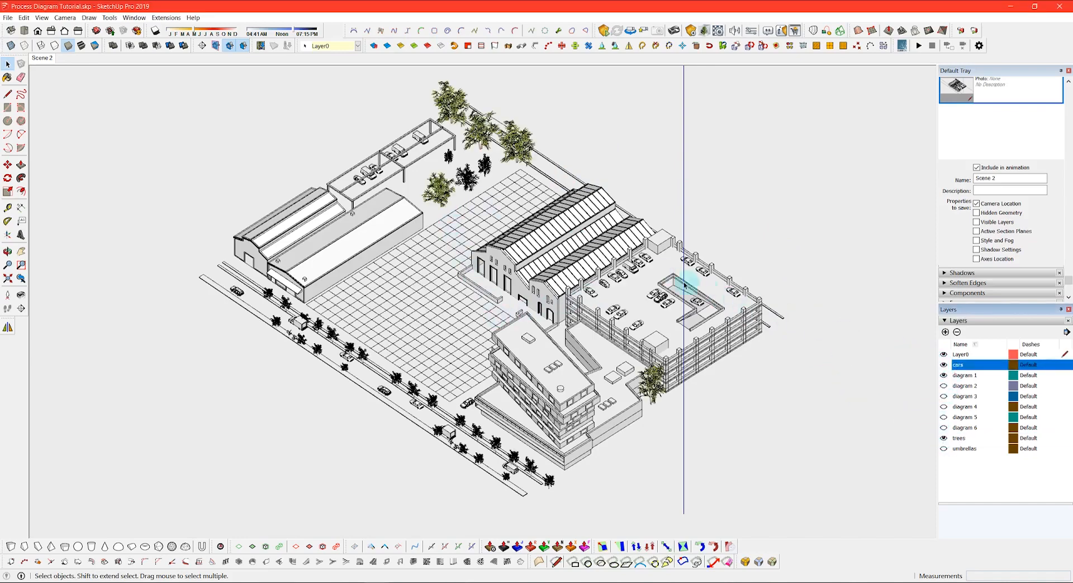
pyautogui.click(747, 462)
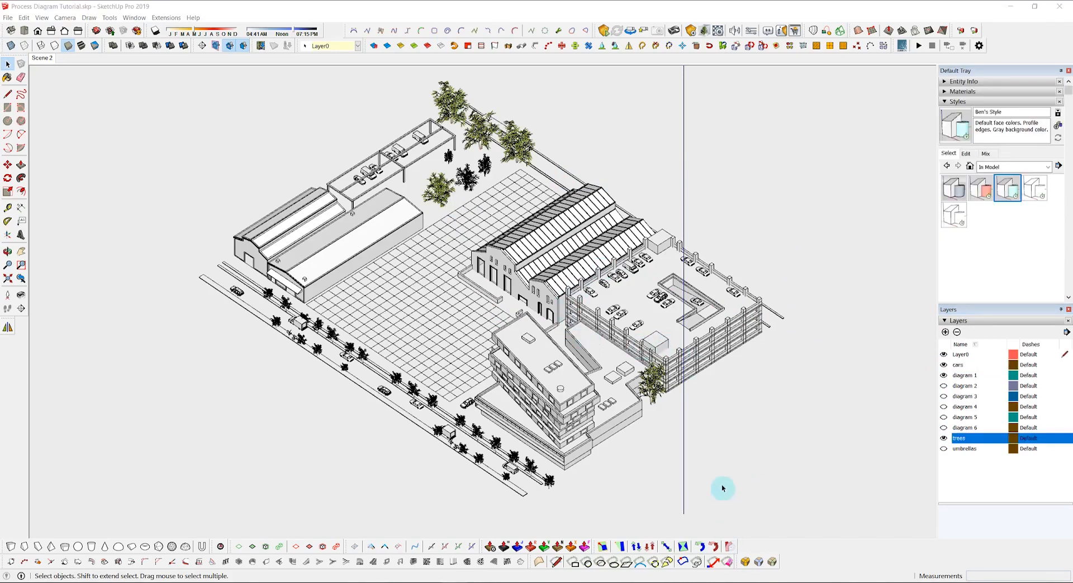
# - Apply the hidden line style with a white background from the Default Styles collection
pyautogui.click(996, 168)
pyautogui.click(999, 217)
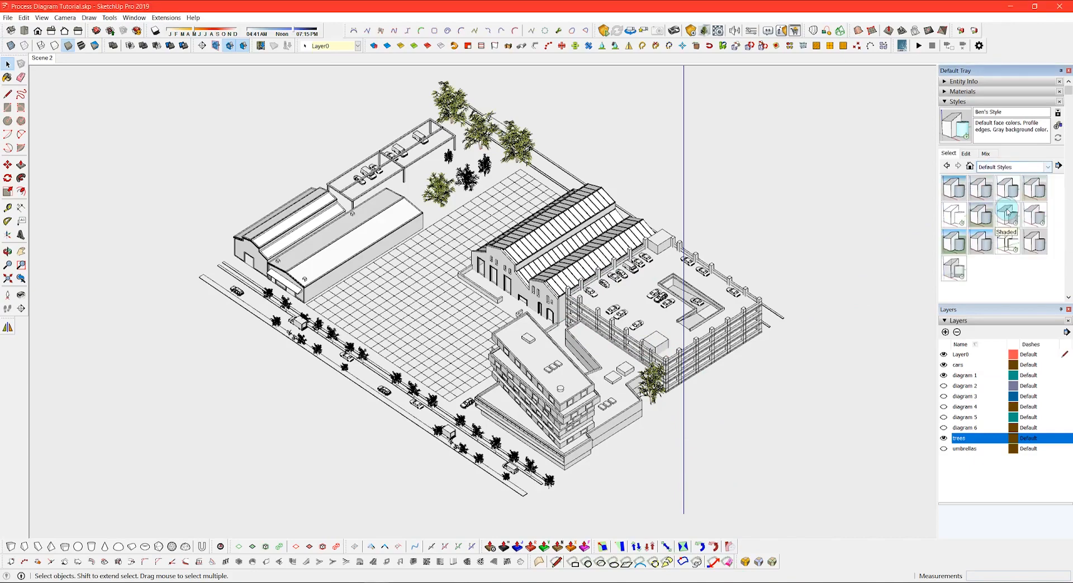
pyautogui.click(953, 214)
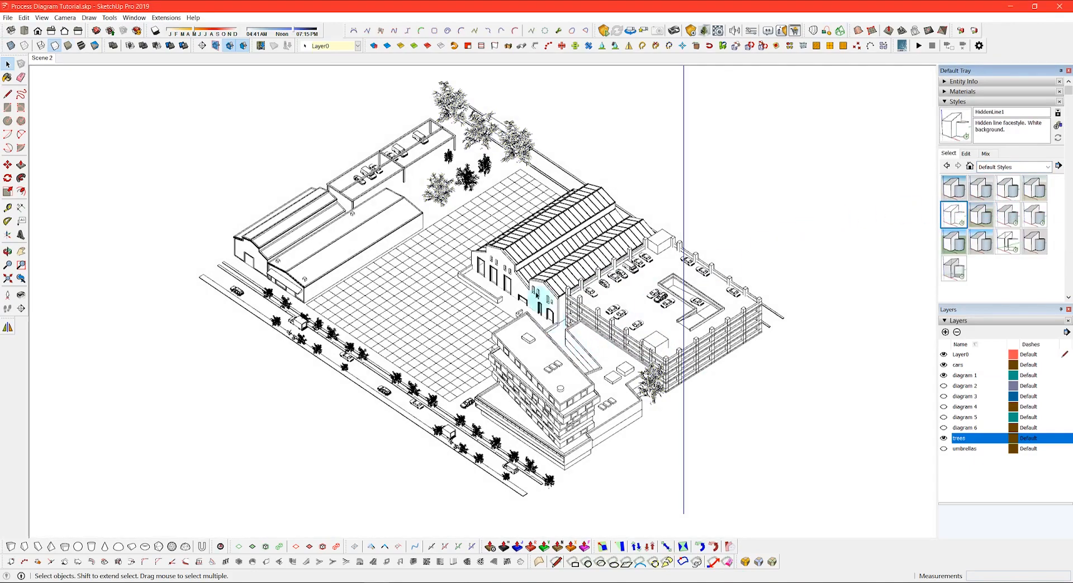
# - Inspect a street tree's linework up close, hide the trees layer, and restore the Scene 2 view
pyautogui.scroll(5, 433, 402)
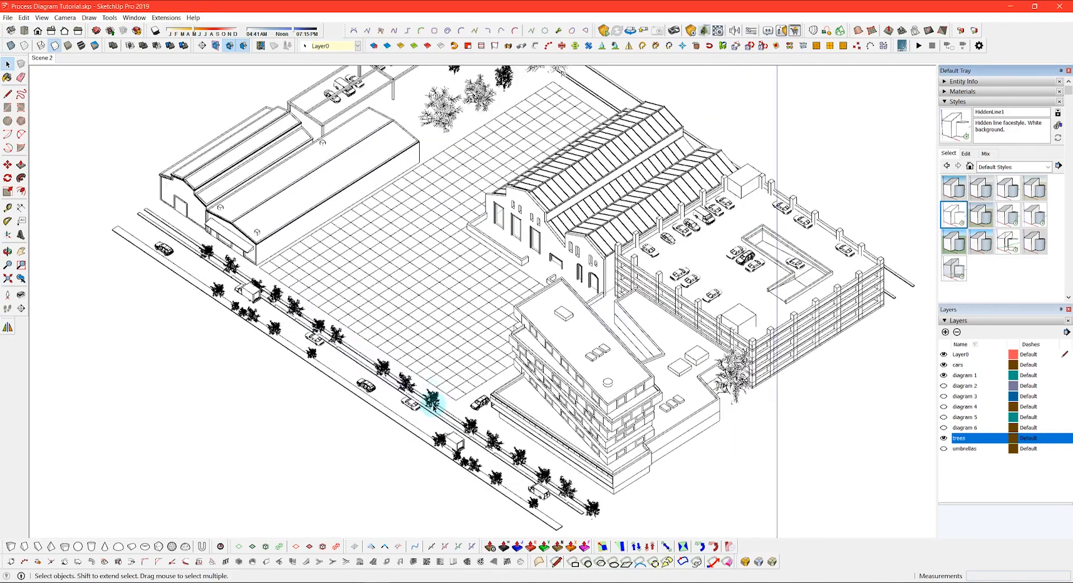
pyautogui.scroll(6, 433, 407)
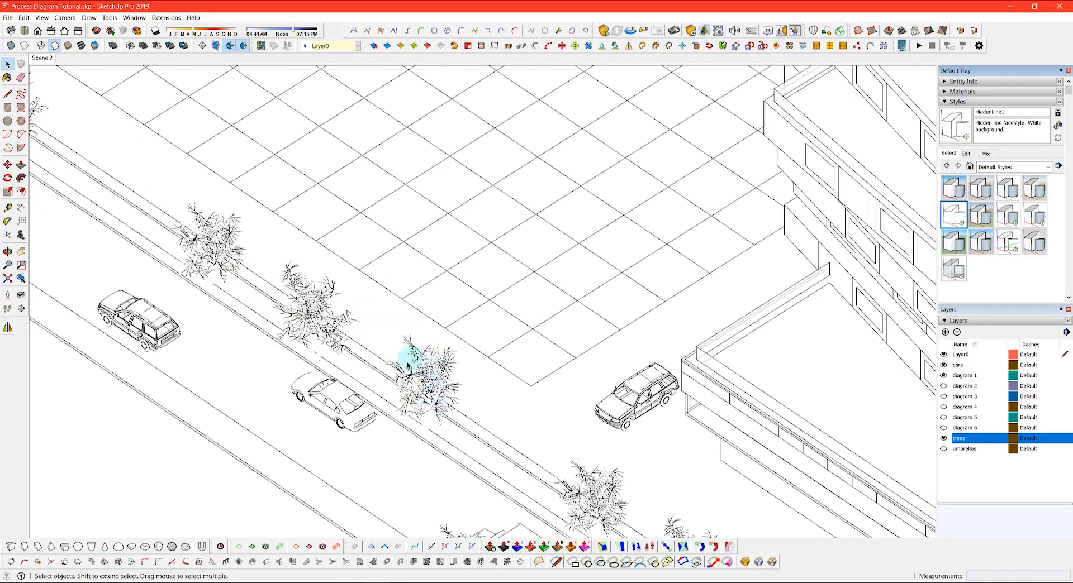
pyautogui.click(426, 394)
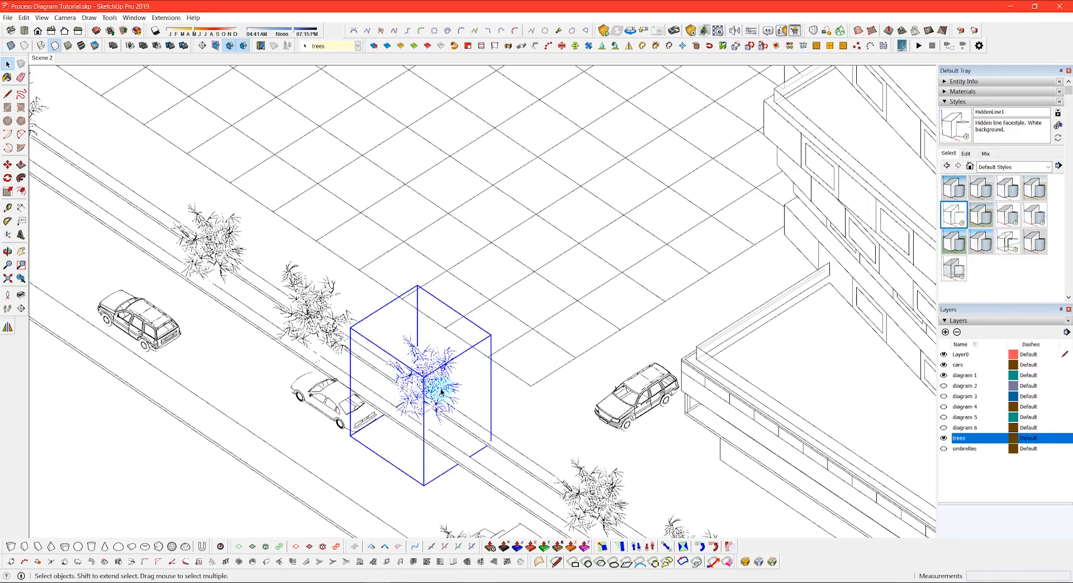
pyautogui.click(943, 439)
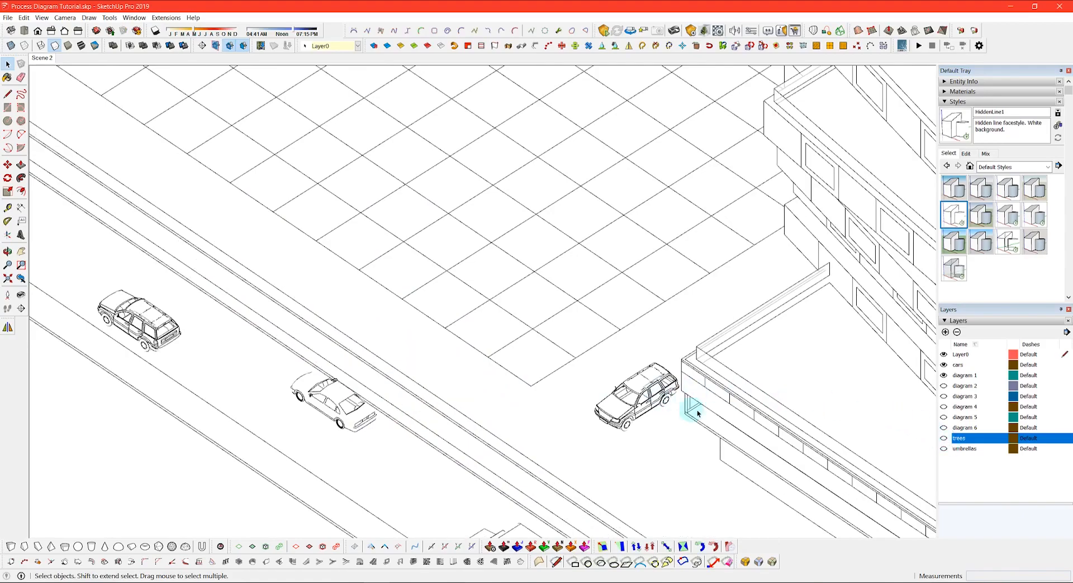
pyautogui.scroll(-3, 981, 245)
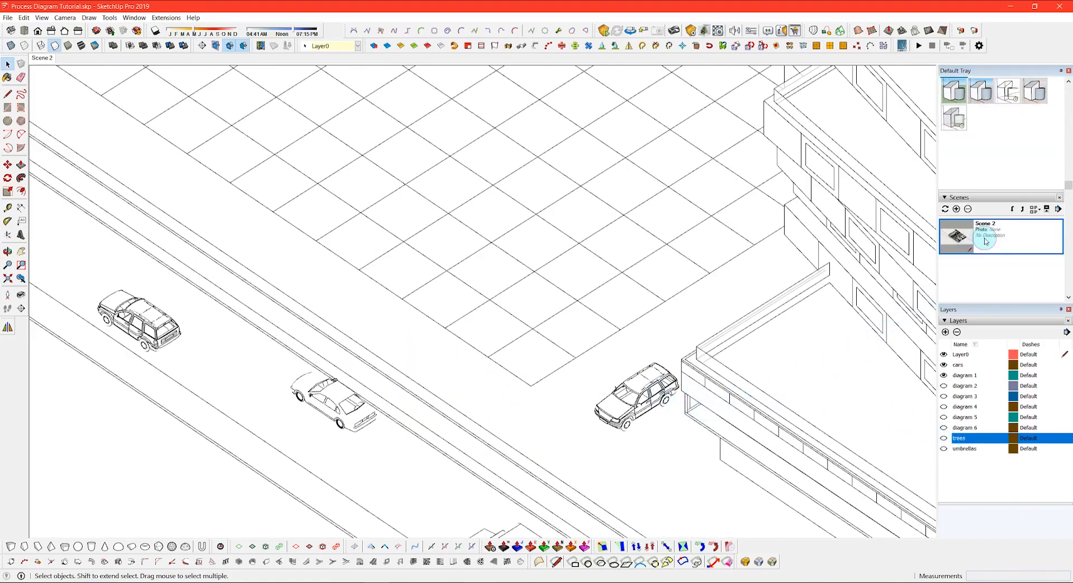
pyautogui.doubleClick(985, 241)
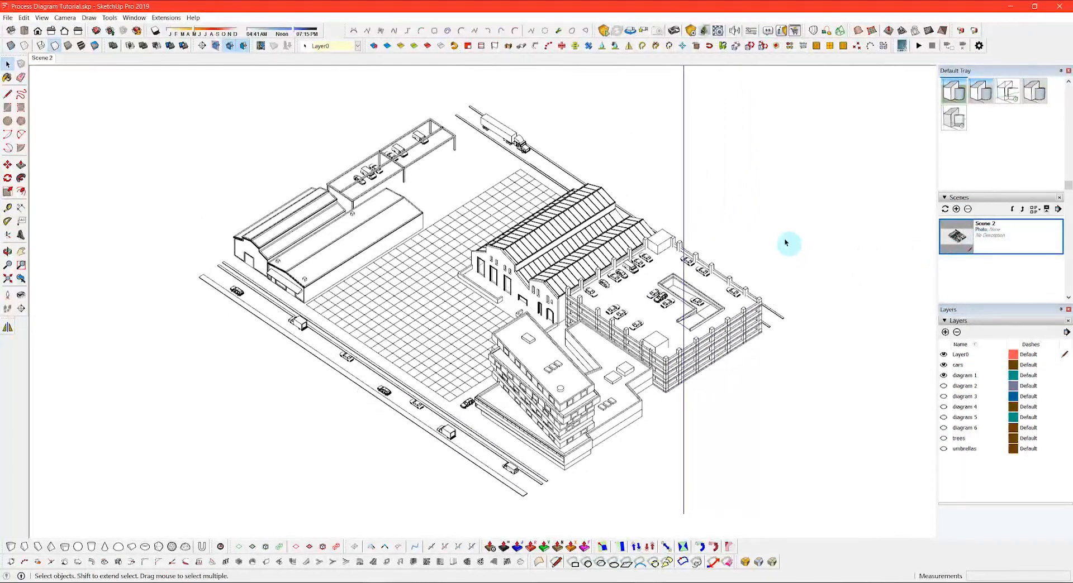
# - Export the view as the JPEG image 1 lines.jpg at 3000 pixels wide with anti-aliasing, overwriting the existing file
pyautogui.click(8, 18)
pyautogui.moveTo(36, 171)
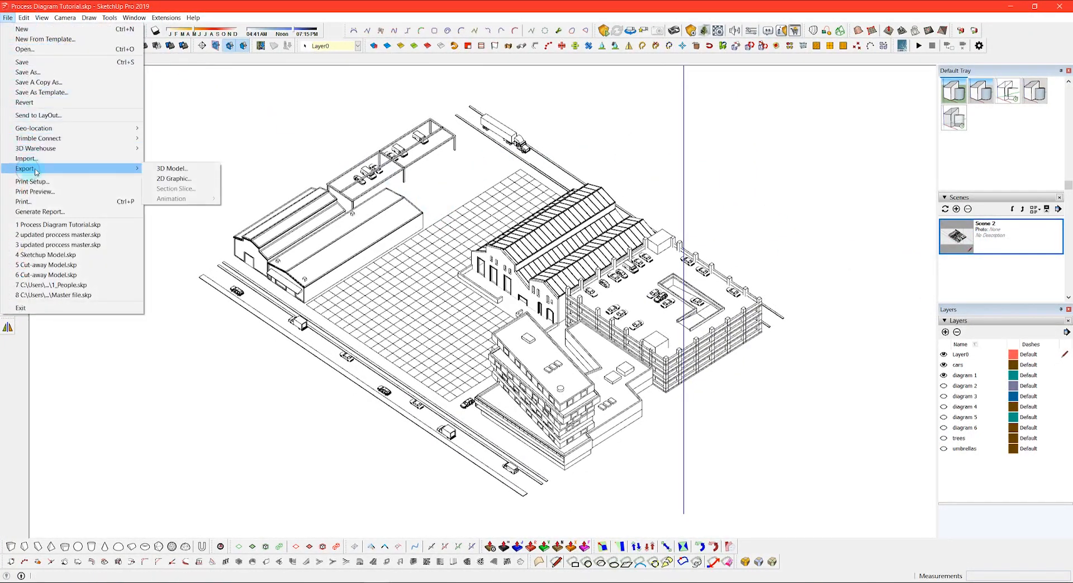
pyautogui.click(176, 180)
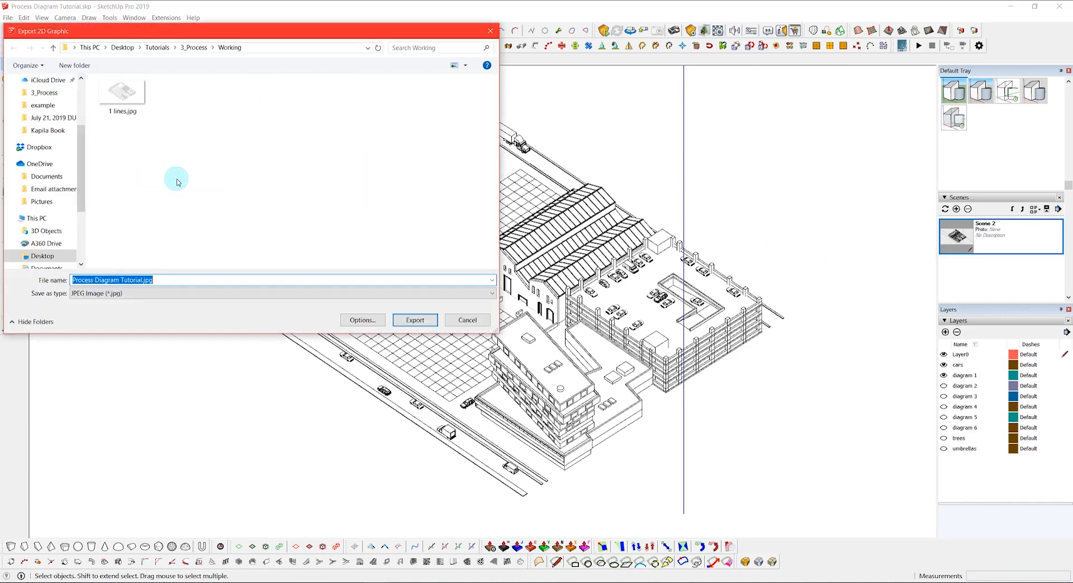
pyautogui.click(375, 317)
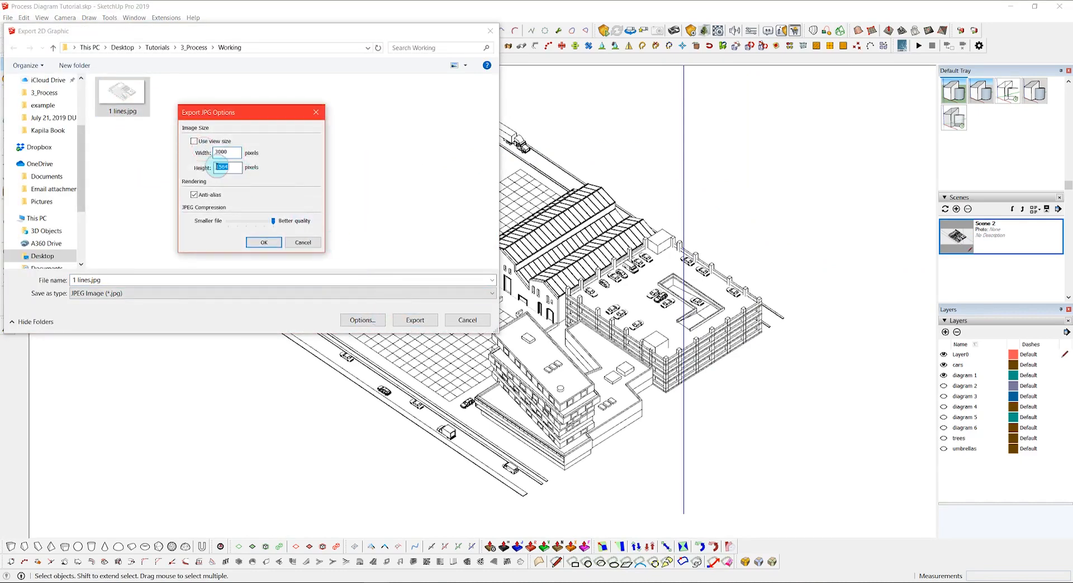
pyautogui.click(264, 242)
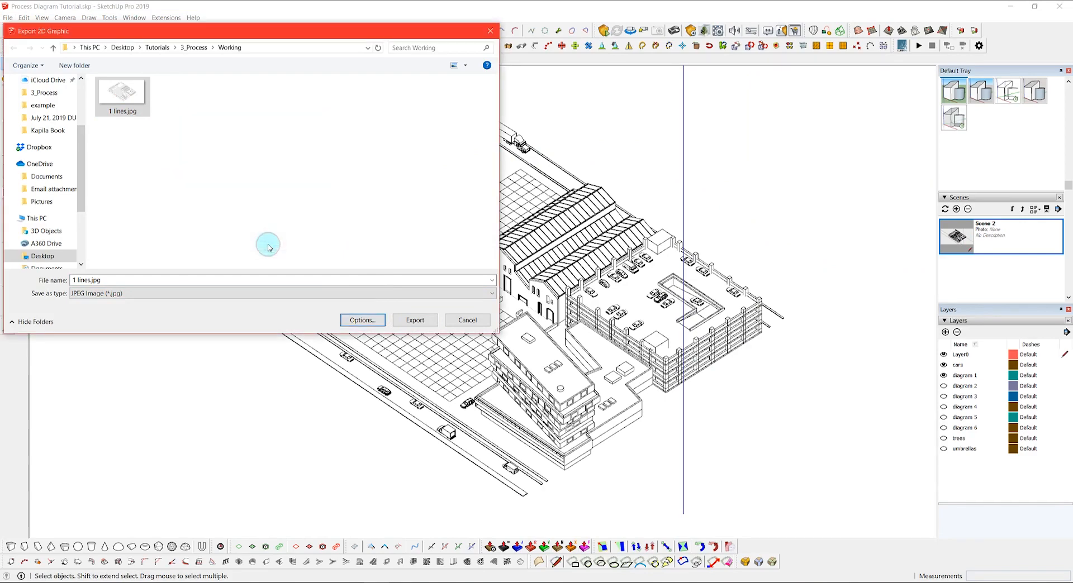
pyautogui.click(422, 326)
pyautogui.click(556, 299)
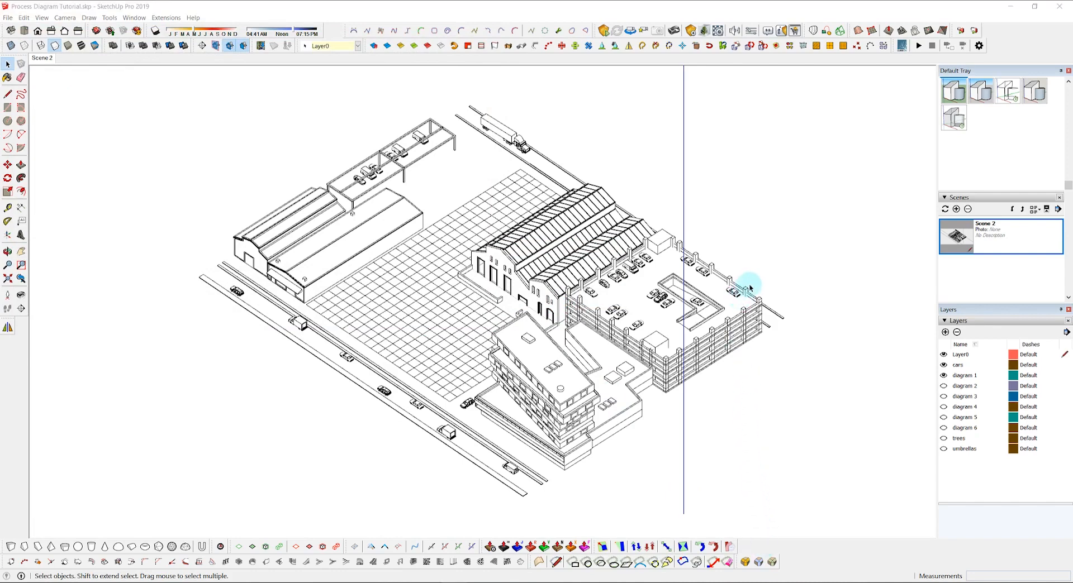
# - Show the trees layer again and float the AmbientOcclusion toolbar over the empty area beside the model
pyautogui.click(969, 273)
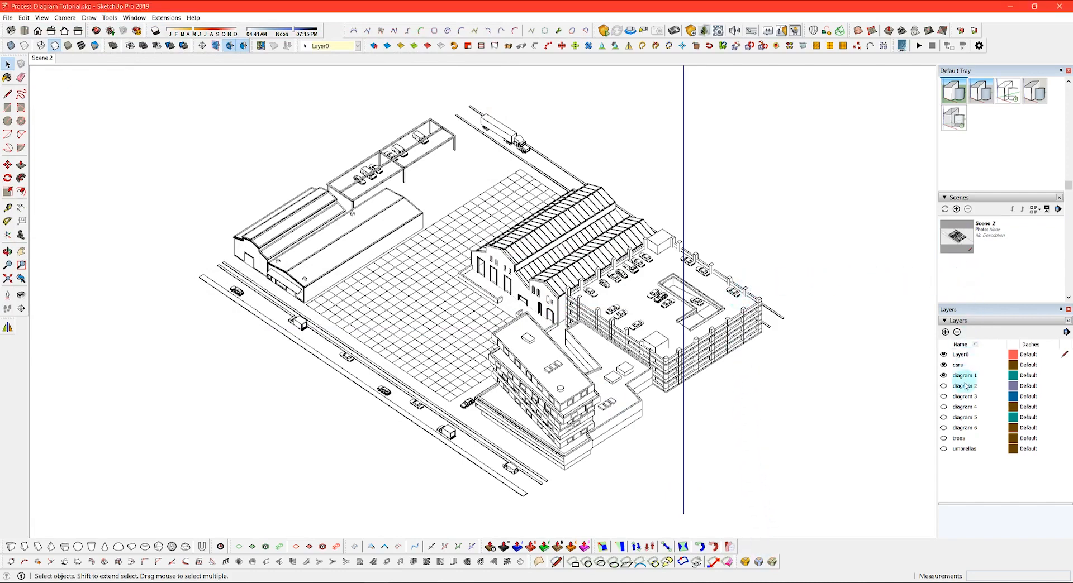
pyautogui.click(944, 439)
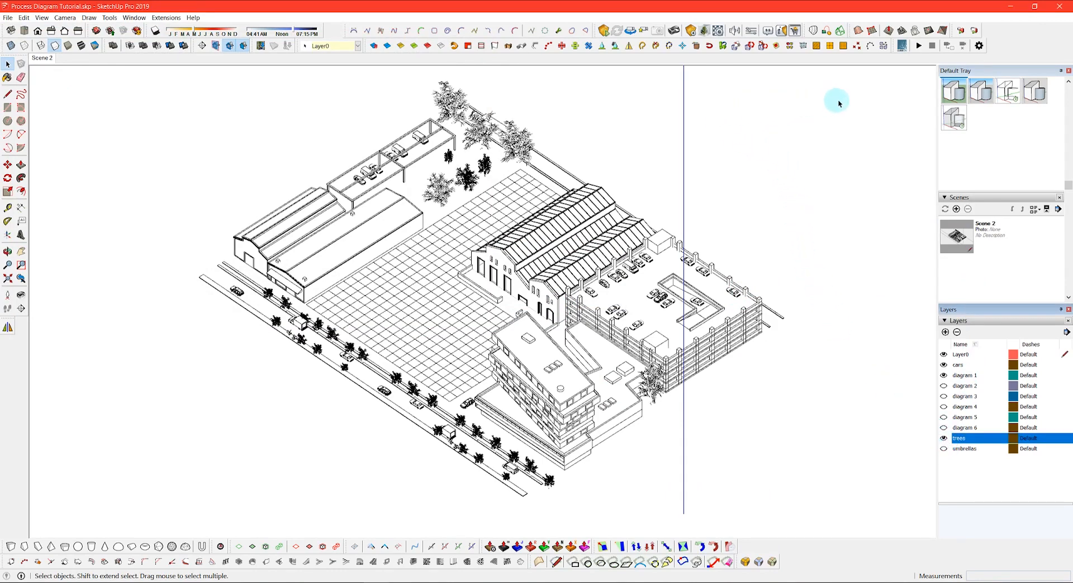
pyautogui.moveTo(951, 30); pyautogui.dragTo(826, 115)
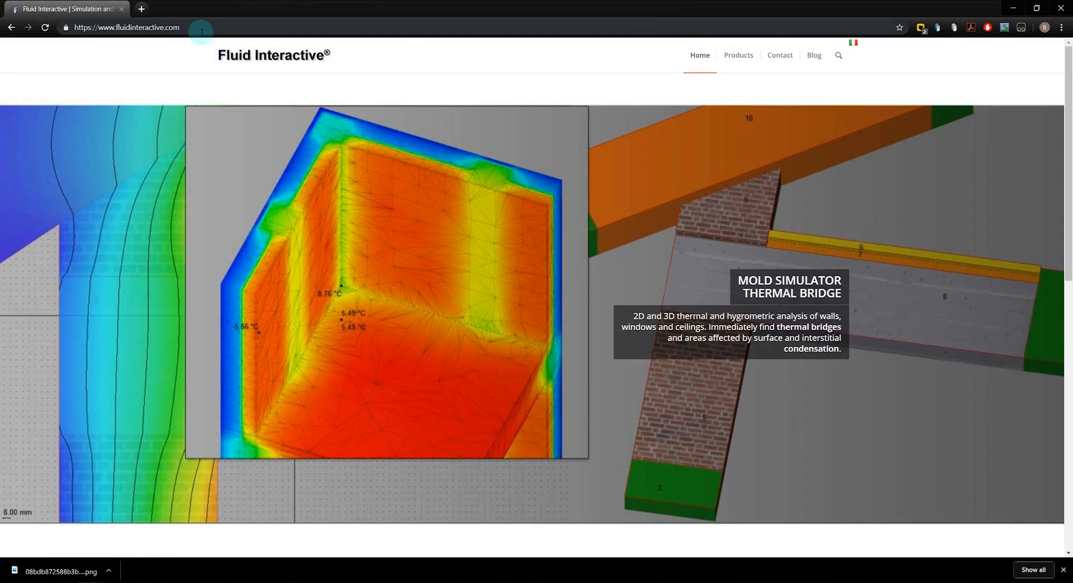
# - On the Fluid Interactive website in the browser, open the AmbientOcclusion page among the SketchUp extensions
pyautogui.click(84, 27)
pyautogui.moveTo(740, 56)
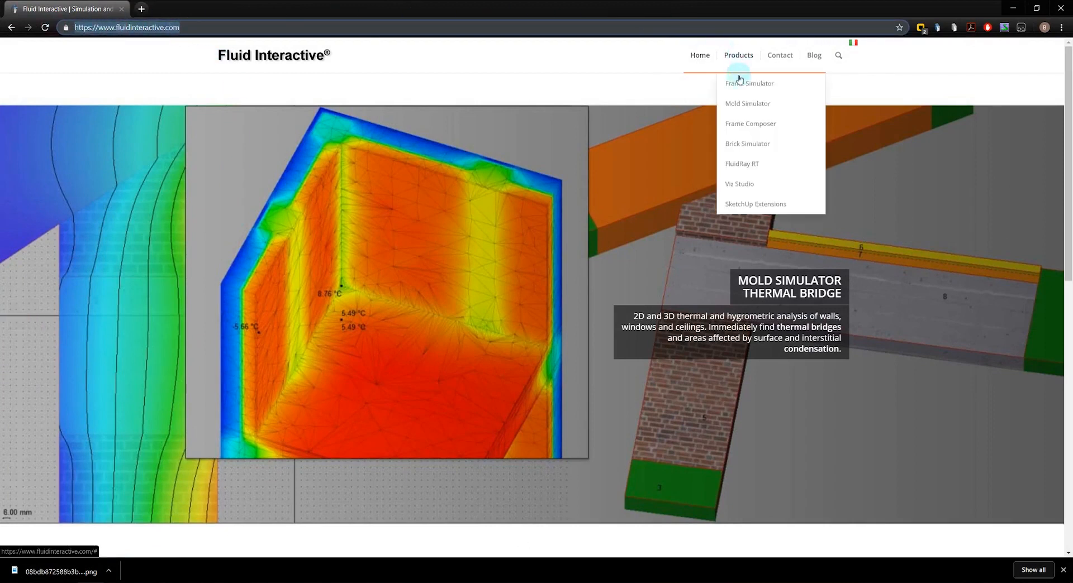
pyautogui.moveTo(746, 204)
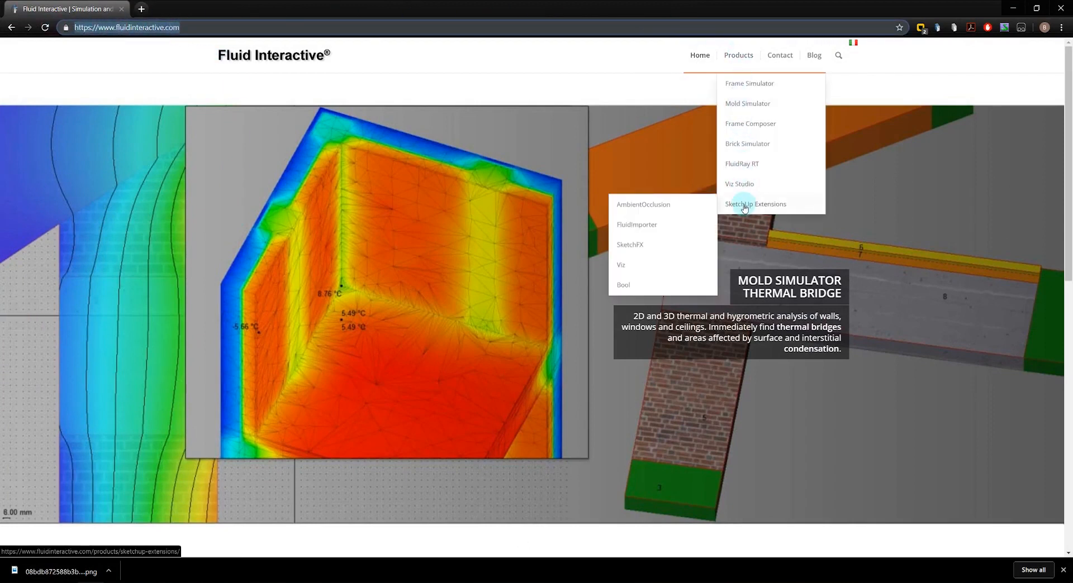
pyautogui.click(644, 207)
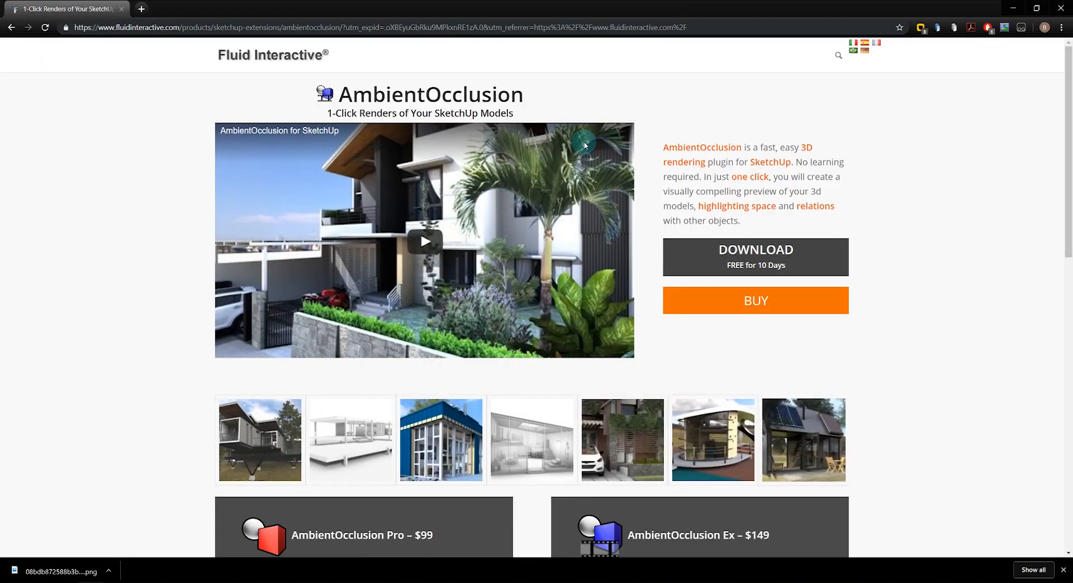
# - Review the AmbientOcclusion description and enlarge the white sample render of the raised pavilion, closing it again
pyautogui.scroll(-1, 584, 145)
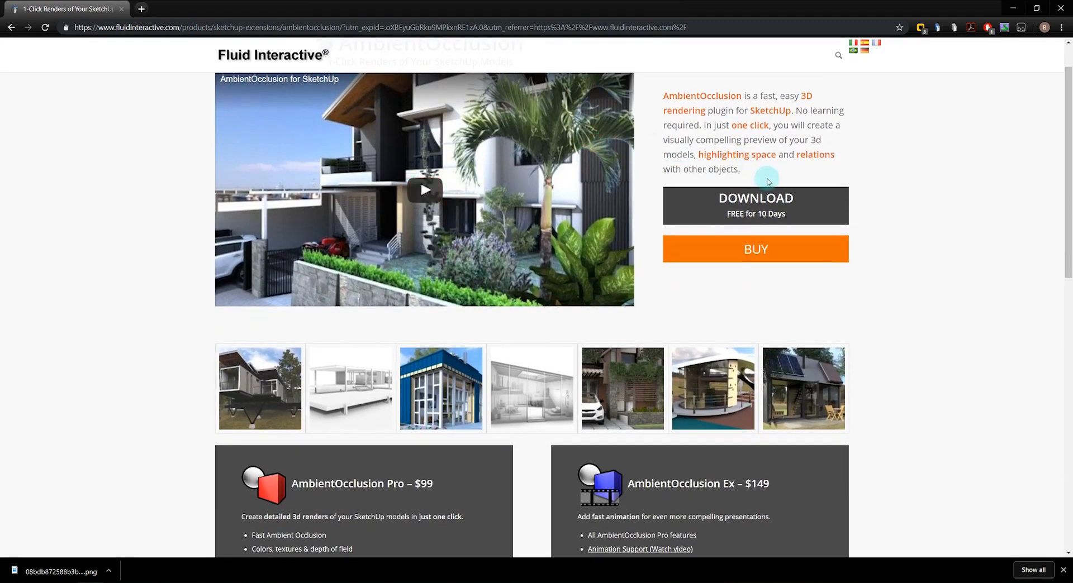
pyautogui.moveTo(768, 181); pyautogui.dragTo(665, 95)
pyautogui.click(555, 342)
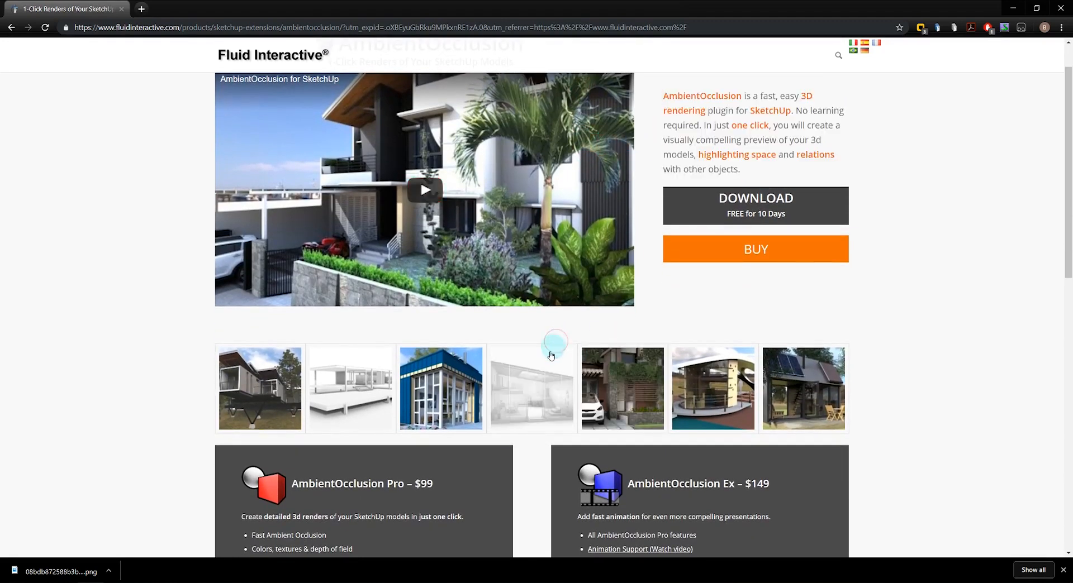
pyautogui.click(383, 393)
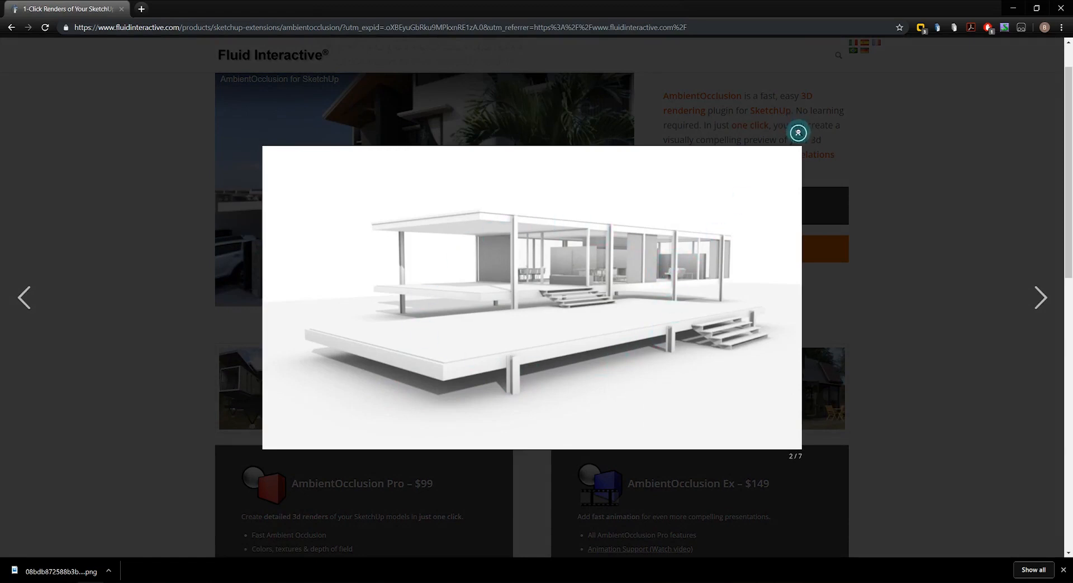
pyautogui.click(797, 132)
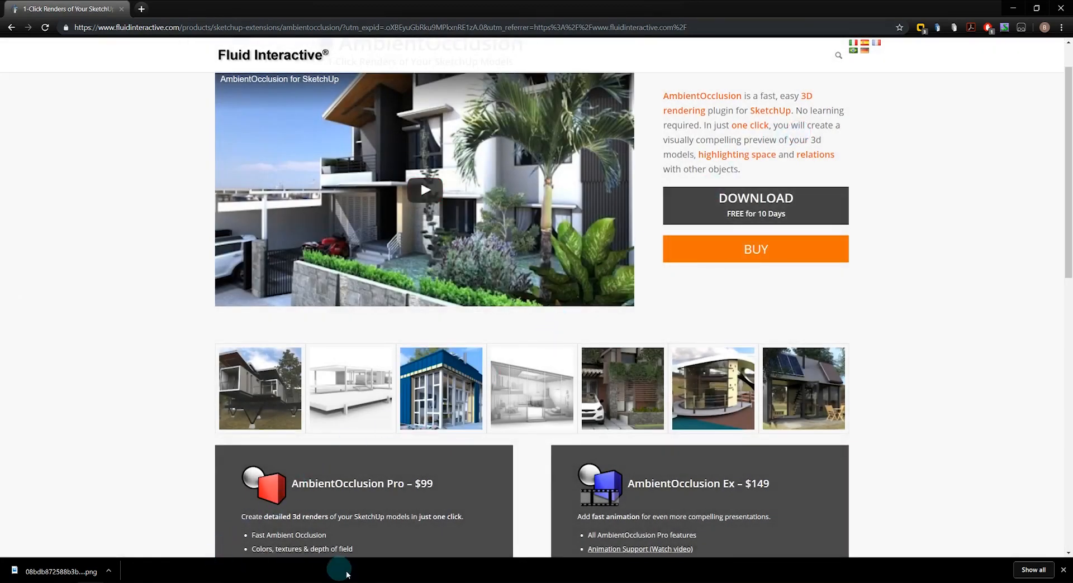
# - Switch back to SketchUp and try an AmbientOcclusion render of the site directly in the viewport, then stop it
pyautogui.click(380, 582)
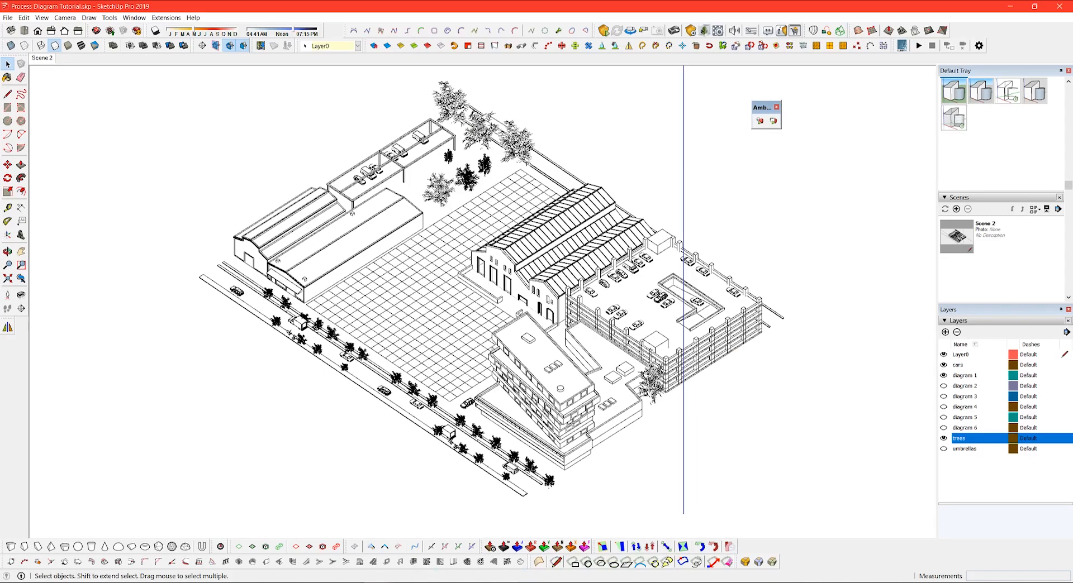
pyautogui.click(380, 582)
pyautogui.click(778, 203)
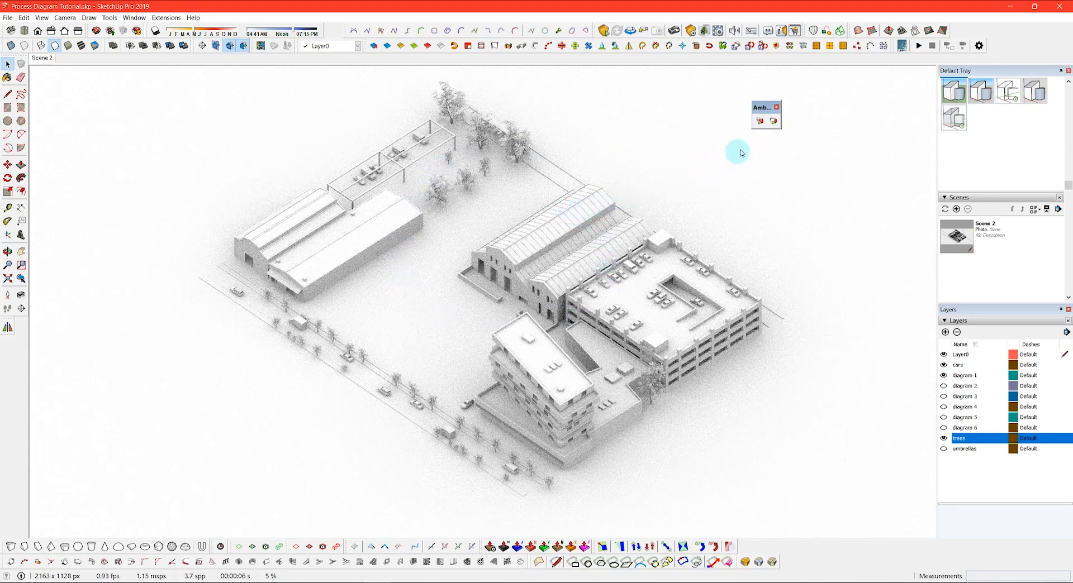
pyautogui.click(762, 121)
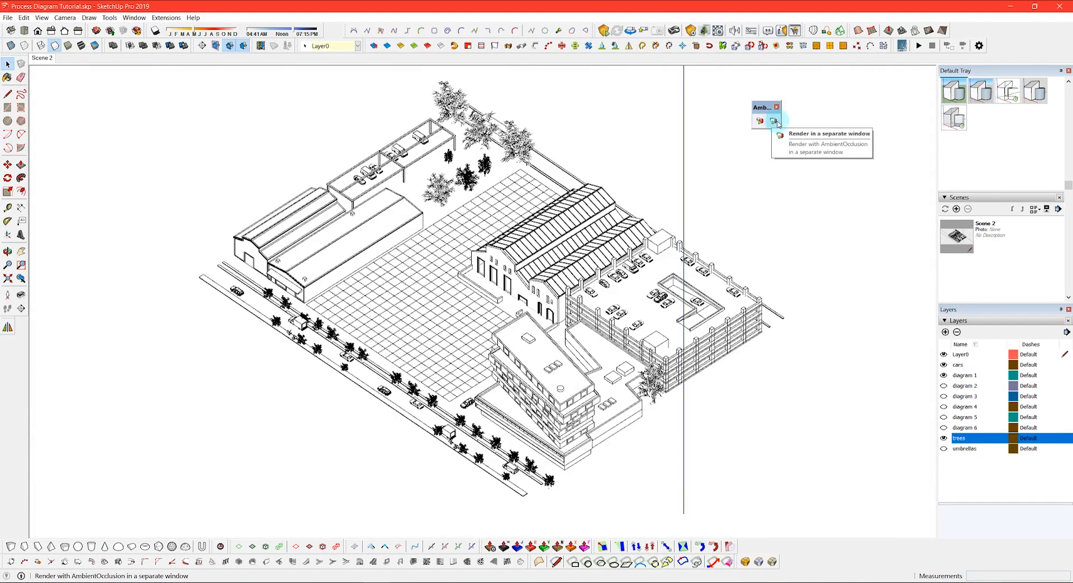
# - Start an AmbientOcclusion render of the site in a separate window and place that window over the model
pyautogui.click(777, 122)
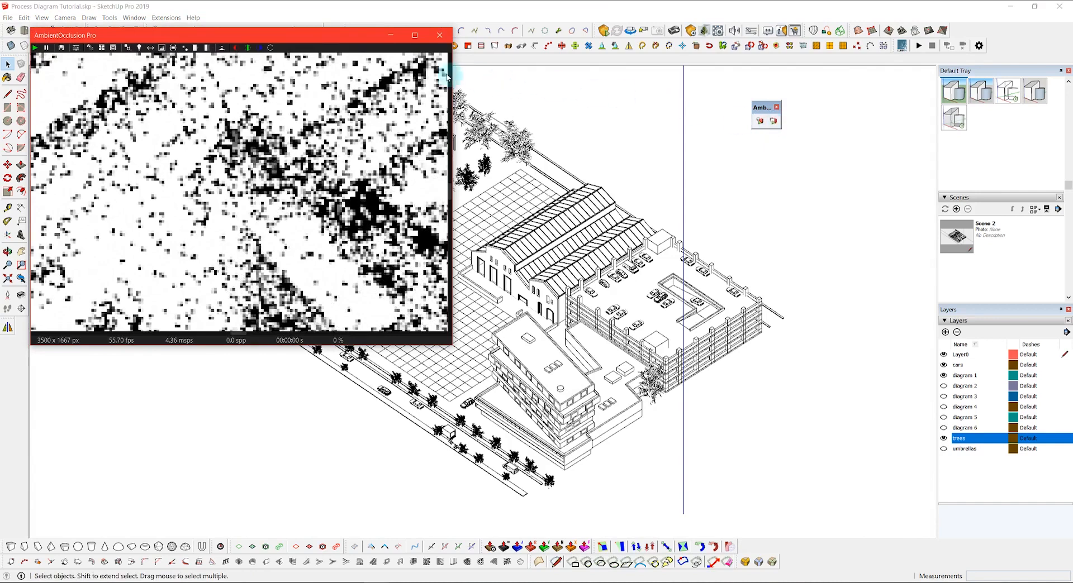
pyautogui.moveTo(333, 40); pyautogui.dragTo(616, 116)
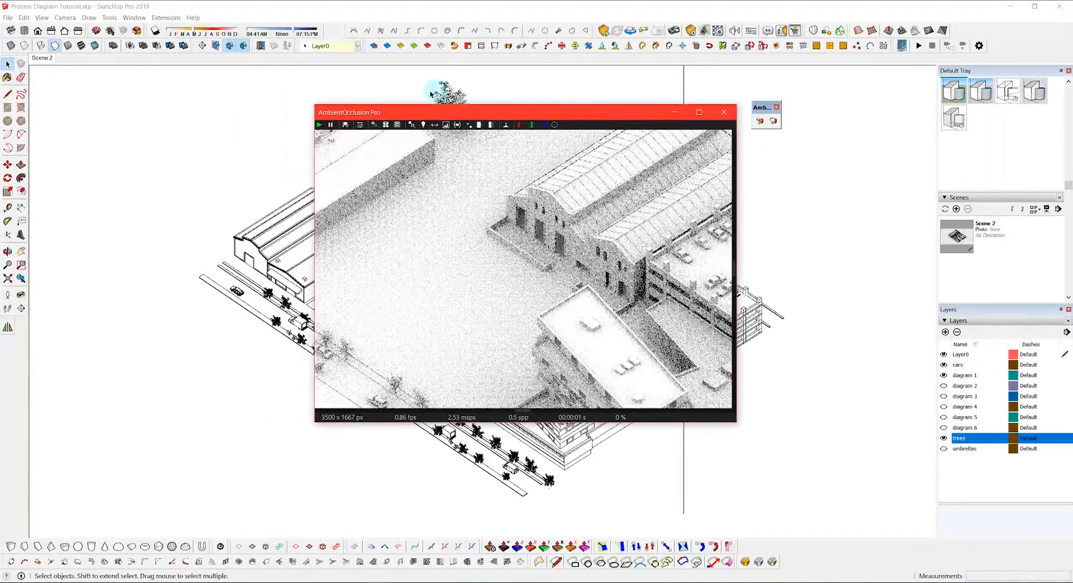
# - Check the pixel width and height in the JPG options of the 2D graphic export, leaving without exporting
pyautogui.click(8, 17)
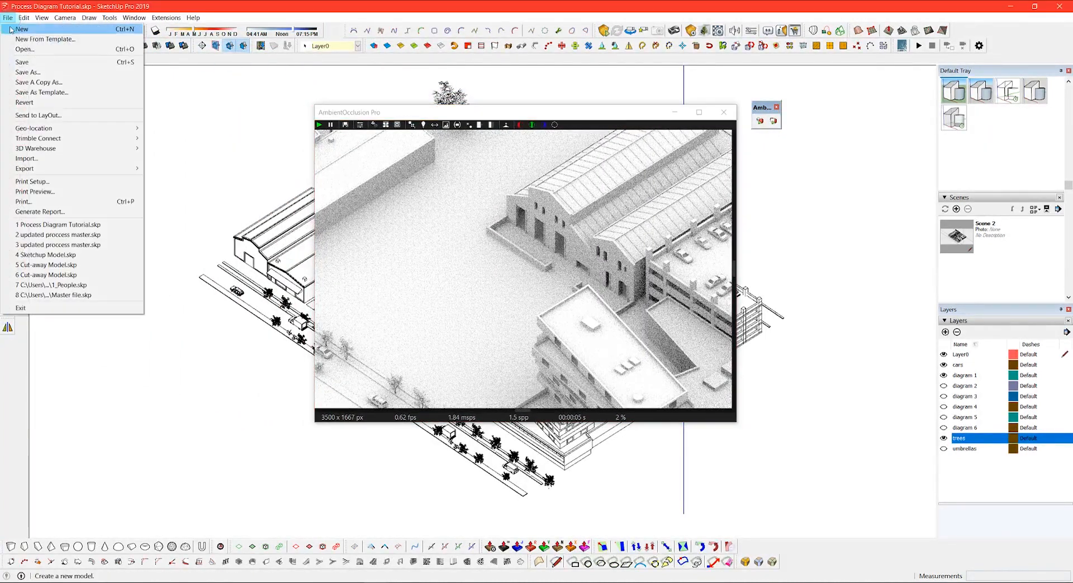
pyautogui.moveTo(86, 167)
pyautogui.click(172, 176)
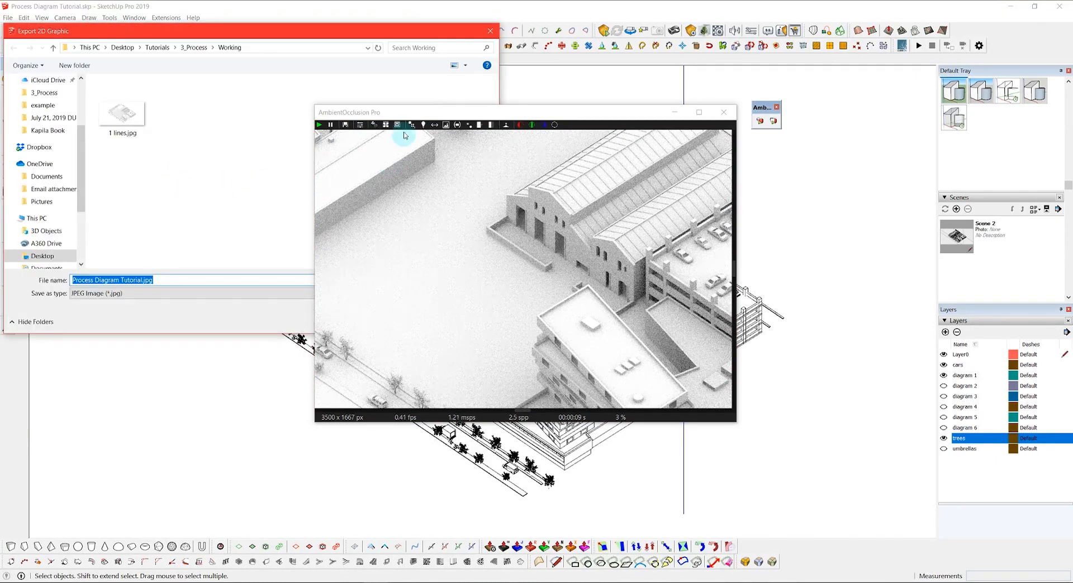
pyautogui.moveTo(410, 113); pyautogui.dragTo(636, 128)
pyautogui.click(358, 320)
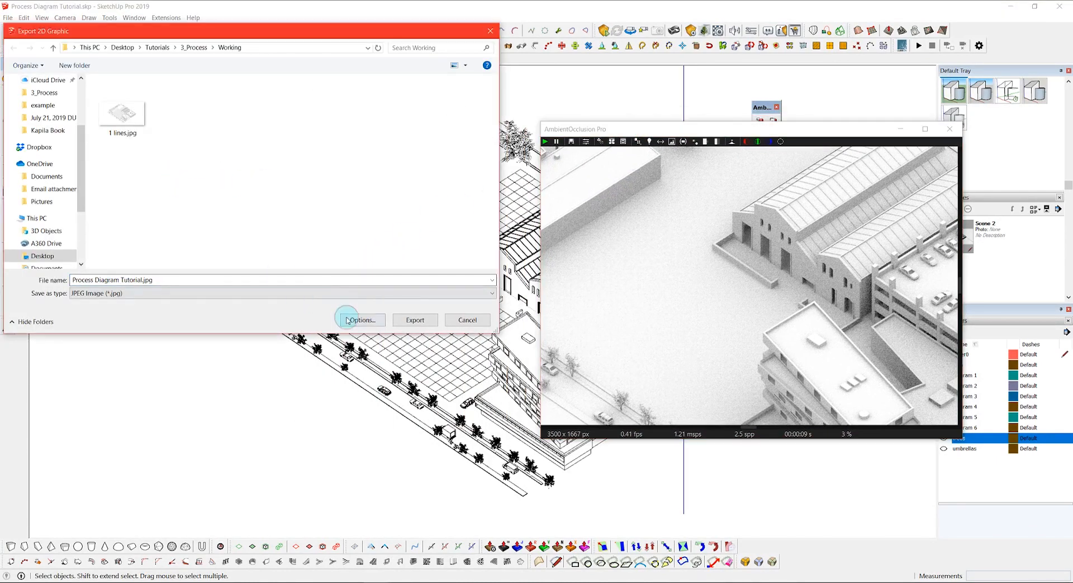
pyautogui.doubleClick(224, 168)
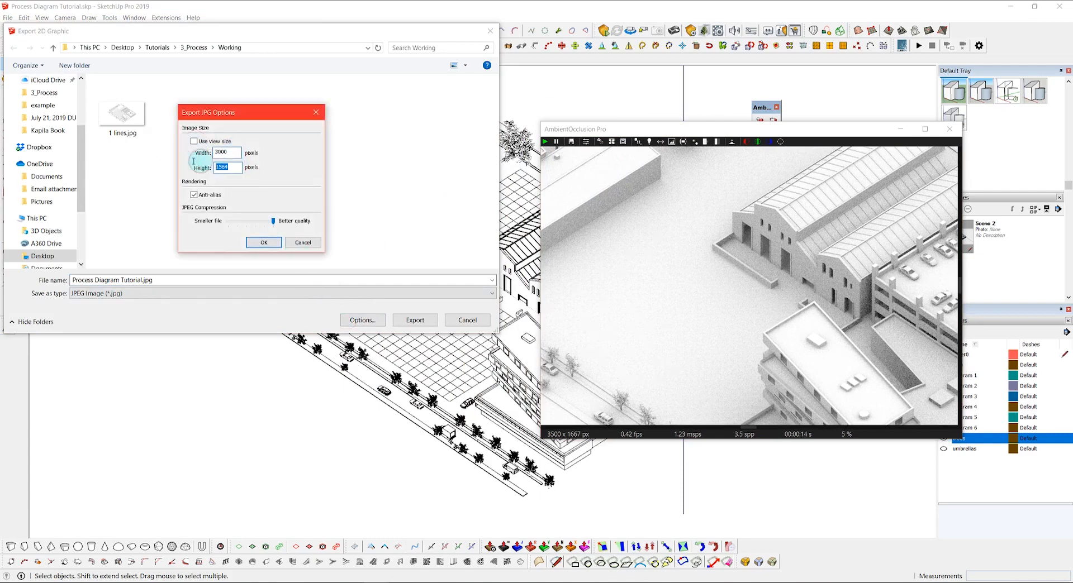
pyautogui.click(268, 247)
pyautogui.click(479, 320)
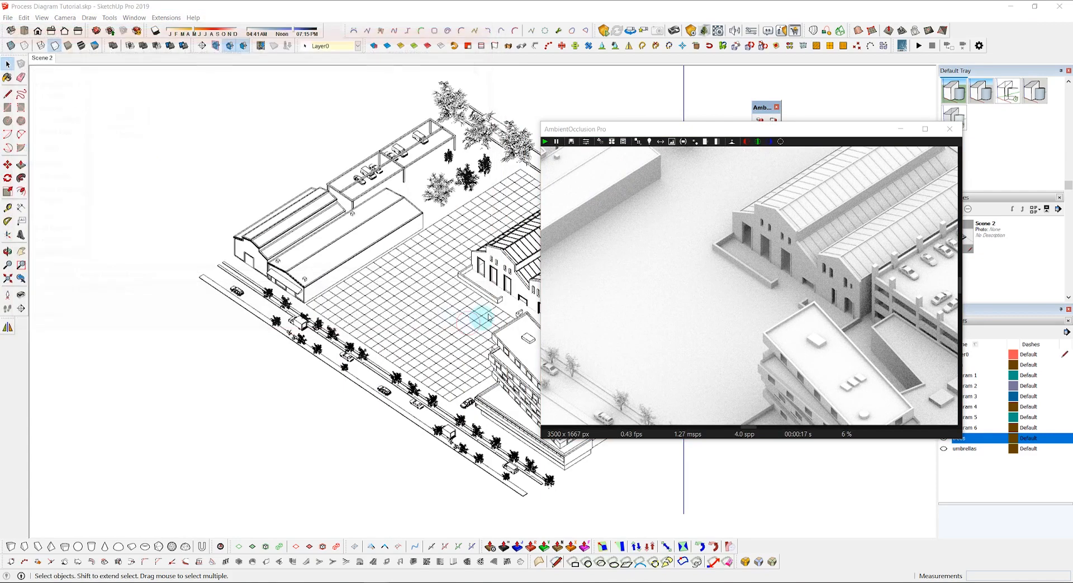
# - Set the AmbientOcclusion render's custom resolution to 3000 x 1564 pixels
pyautogui.click(613, 144)
pyautogui.click(676, 277)
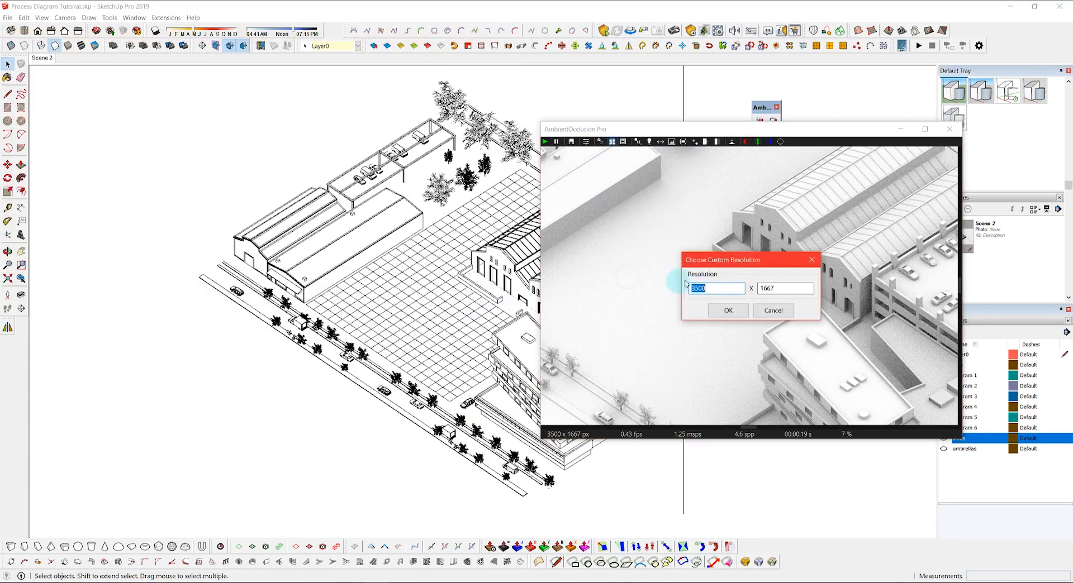
pyautogui.moveTo(707, 289); pyautogui.dragTo(663, 284)
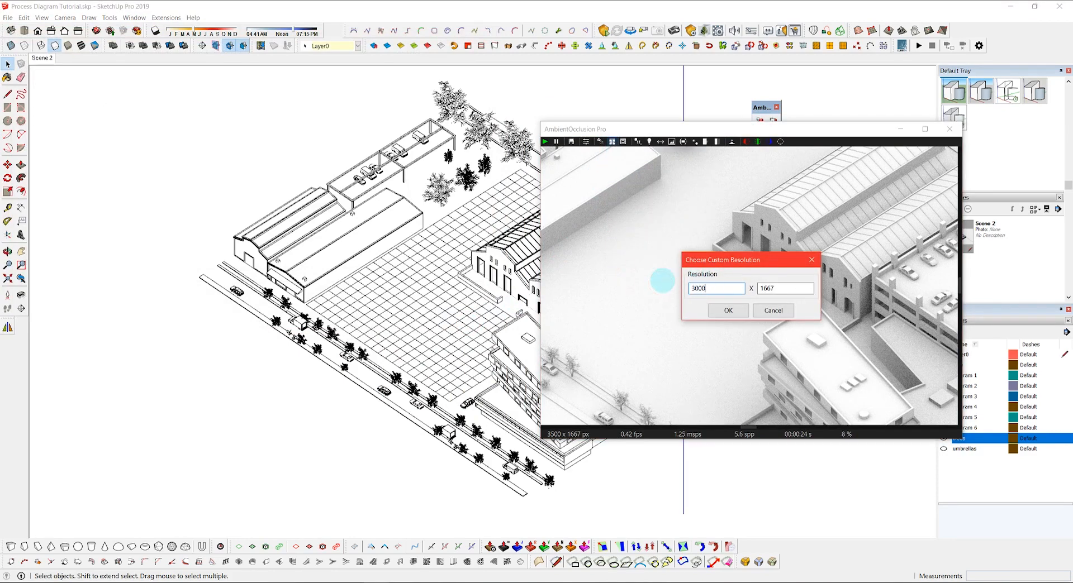
pyautogui.moveTo(779, 290); pyautogui.dragTo(717, 292)
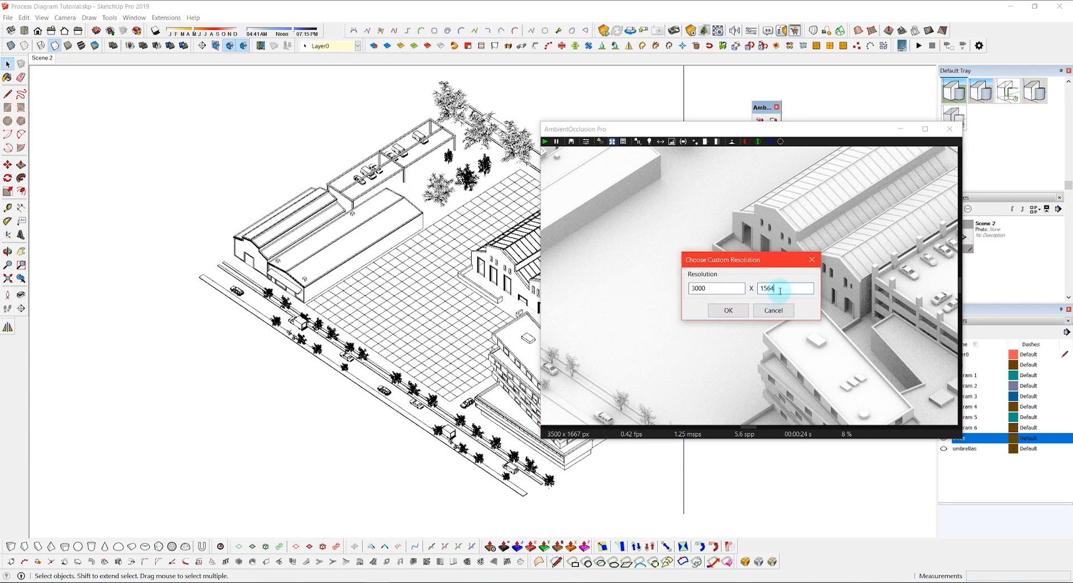
pyautogui.click(727, 310)
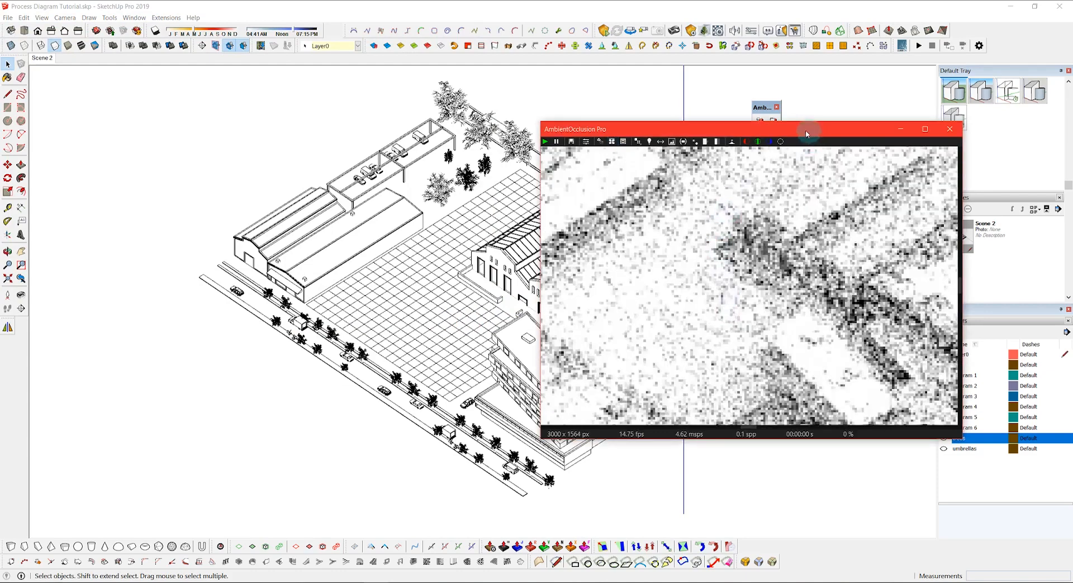
# - Enlarge the AmbientOcclusion render window over the model and fit the whole image inside it
pyautogui.moveTo(806, 134); pyautogui.dragTo(573, 101)
pyautogui.moveTo(720, 410); pyautogui.dragTo(837, 464)
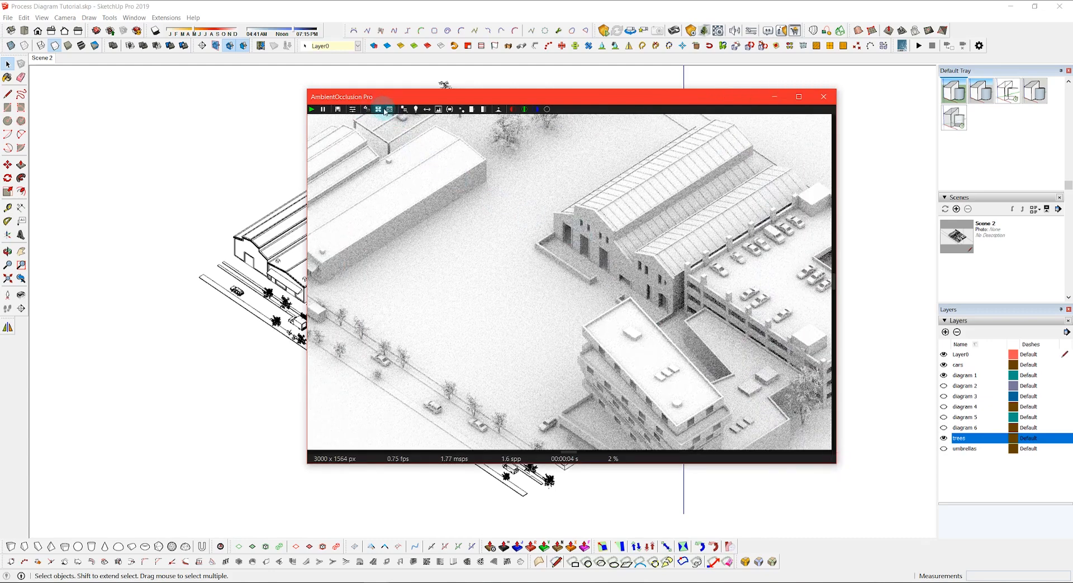
pyautogui.click(389, 110)
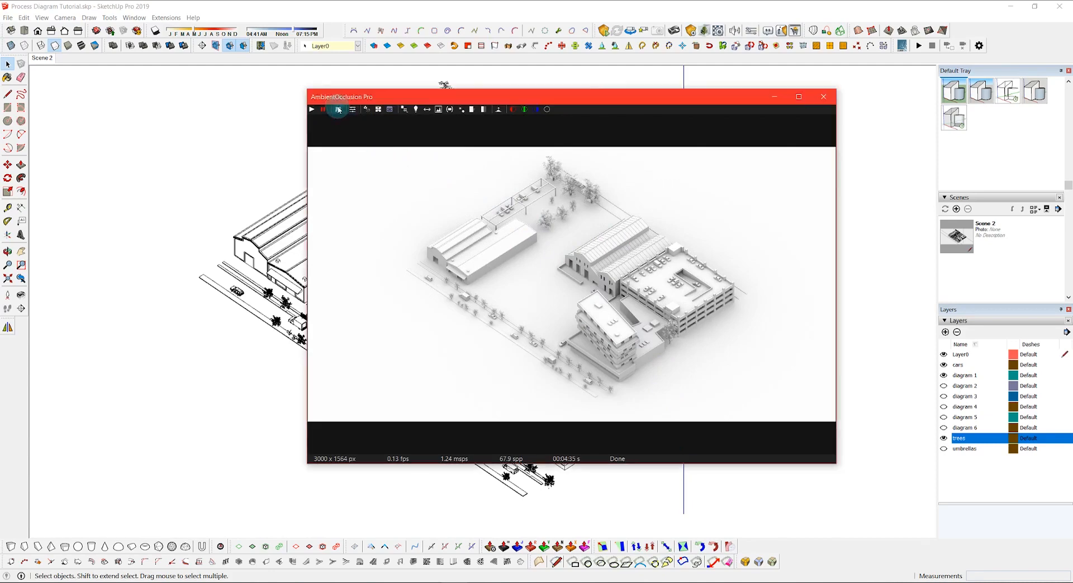
# - Save the finished ambient occlusion render as "1 shaded" in the Working folder and close the render window
pyautogui.click(339, 110)
pyautogui.click(461, 358)
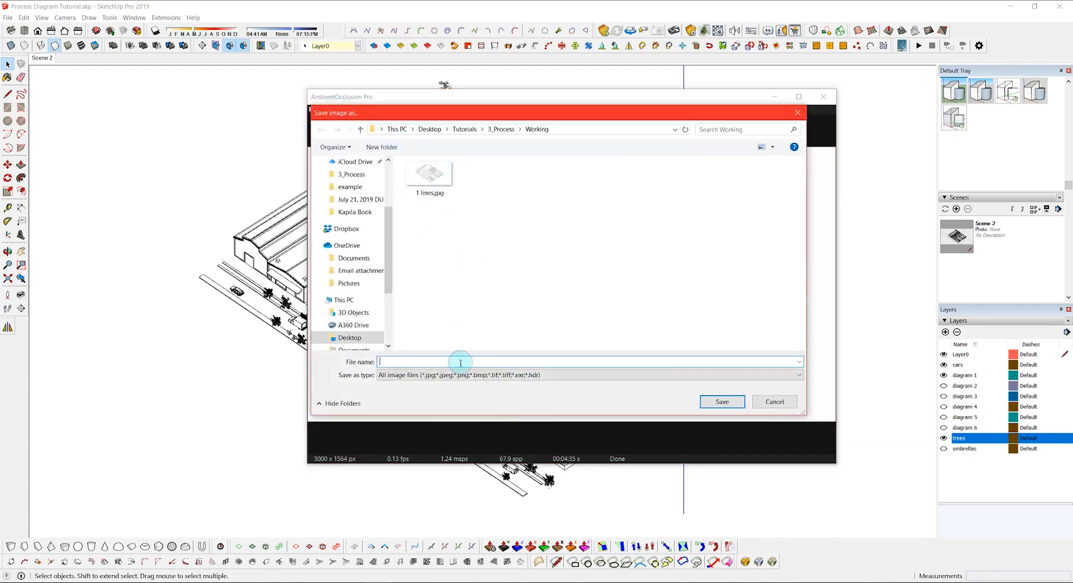
pyautogui.write('1 shaded')
pyautogui.press('Return')
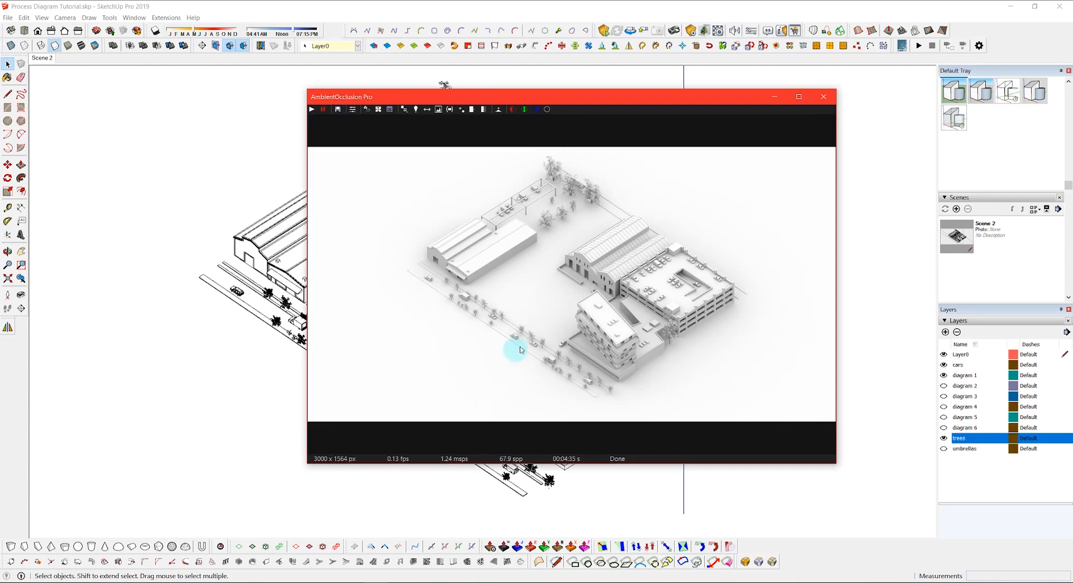
pyautogui.click(824, 100)
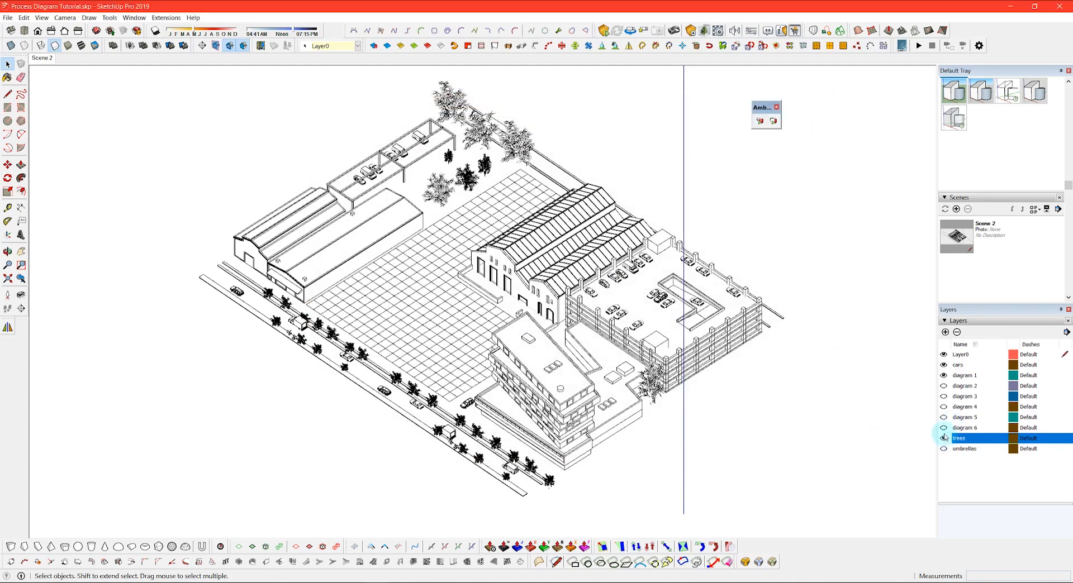
# - Make trees the current layer and hide the diagram 1, cars and Layer0 layers so only the trees show
pyautogui.click(943, 375)
pyautogui.click(943, 366)
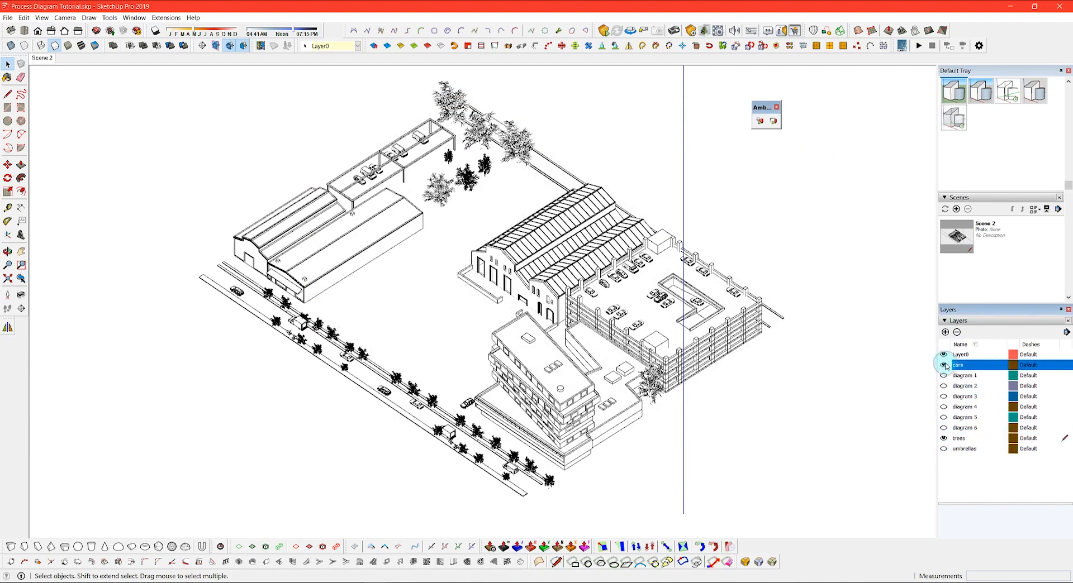
pyautogui.click(943, 365)
pyautogui.click(943, 354)
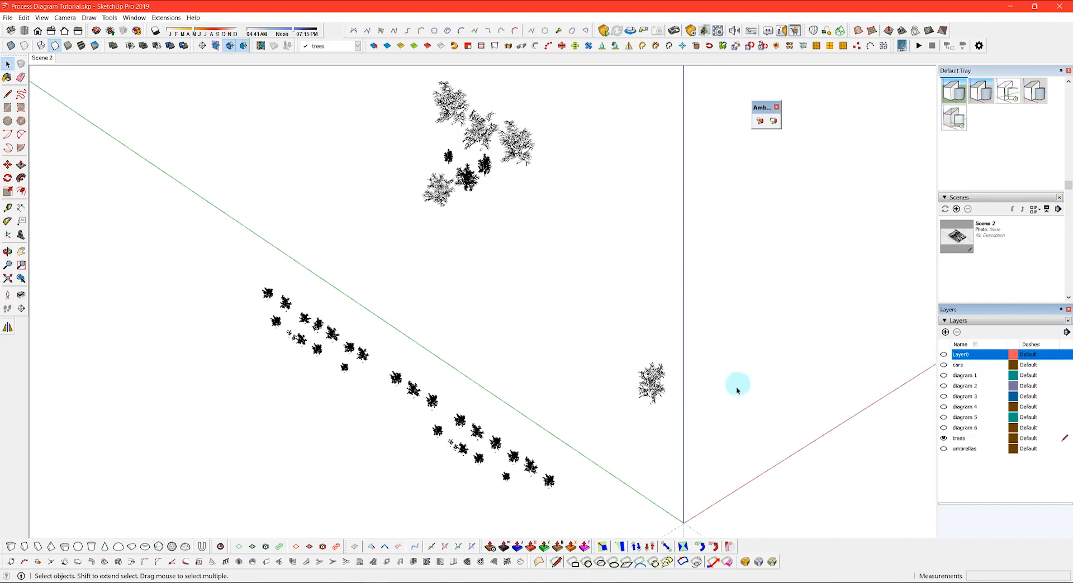
pyautogui.moveTo(729, 478); pyautogui.dragTo(222, 86)
pyautogui.click(244, 150)
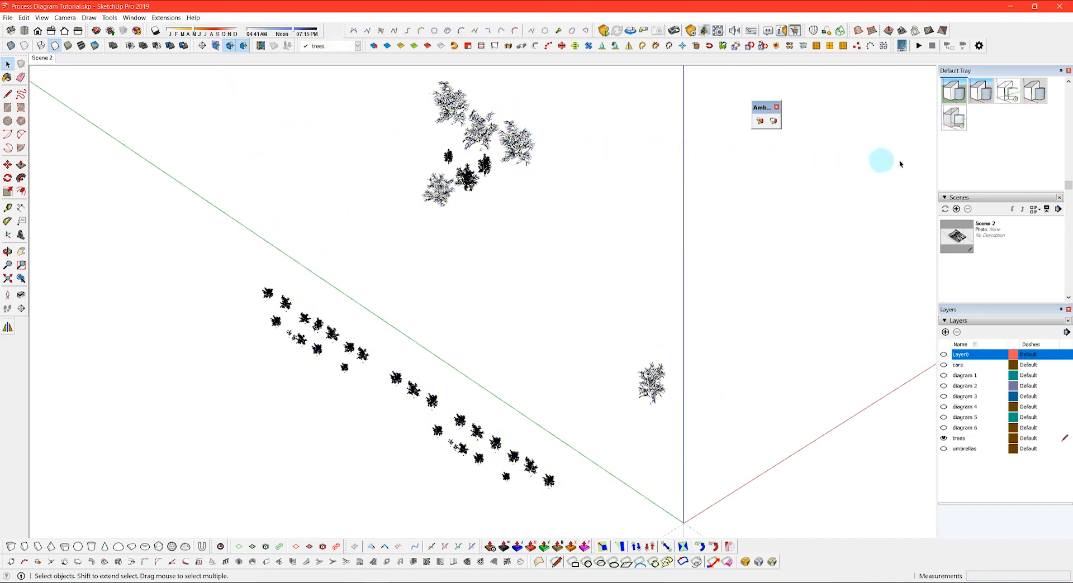
# - Display the trees with textured faces and turn off their edges
pyautogui.scroll(3, 954, 156)
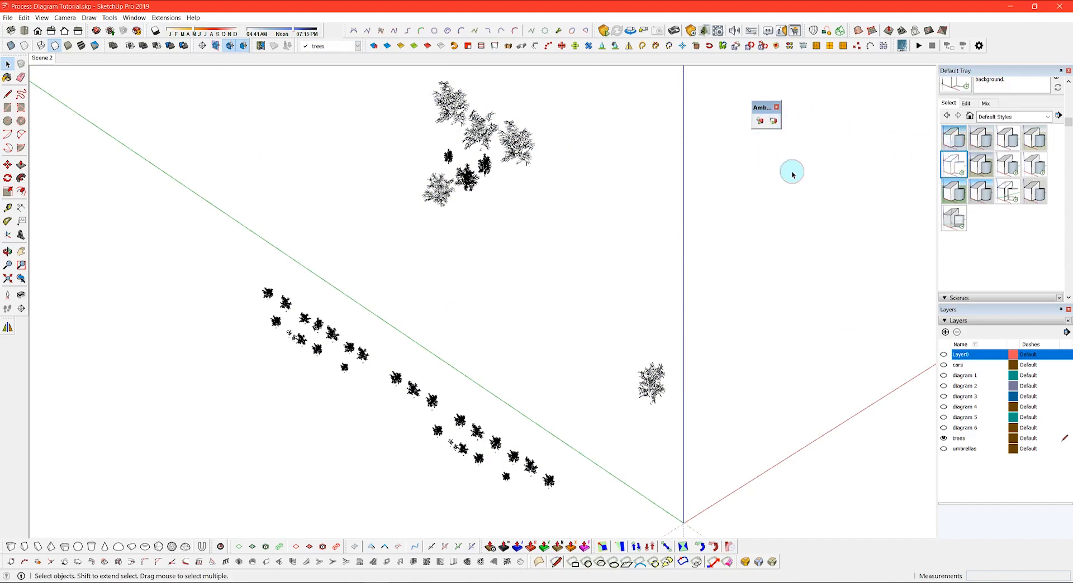
pyautogui.click(81, 46)
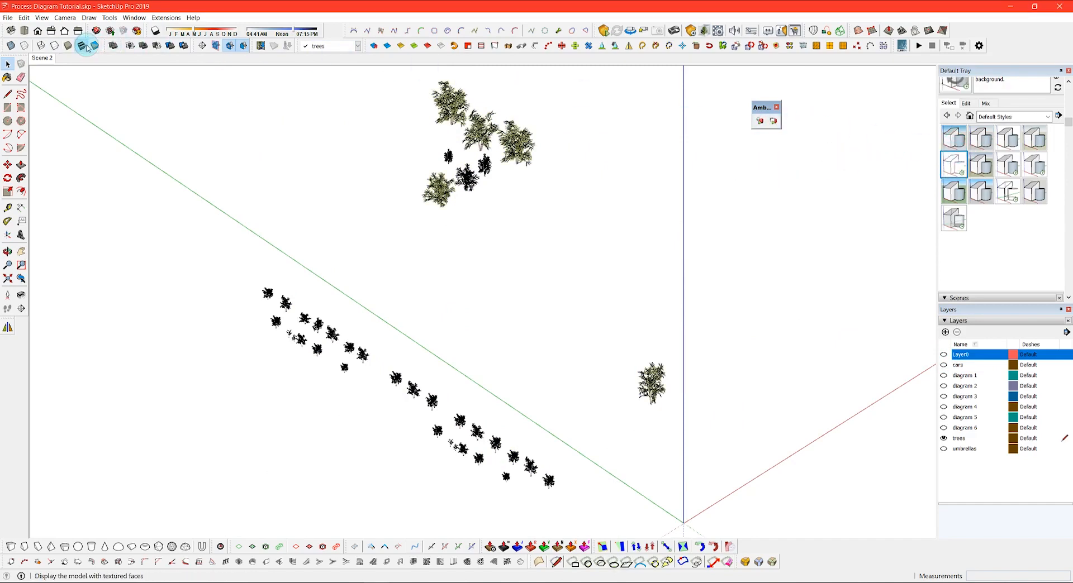
pyautogui.click(512, 143)
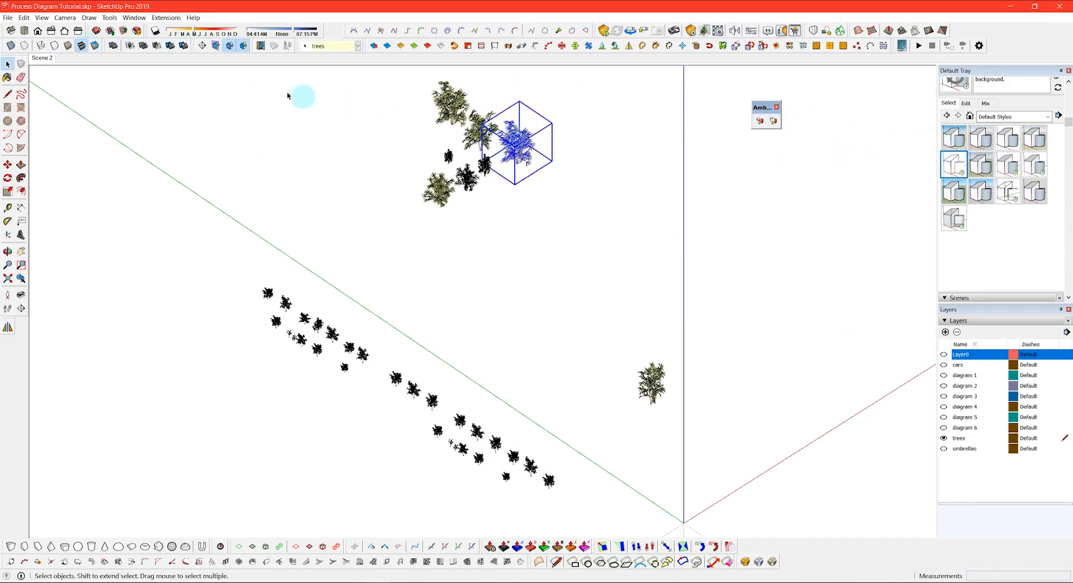
pyautogui.click(42, 17)
pyautogui.moveTo(73, 137)
pyautogui.click(179, 138)
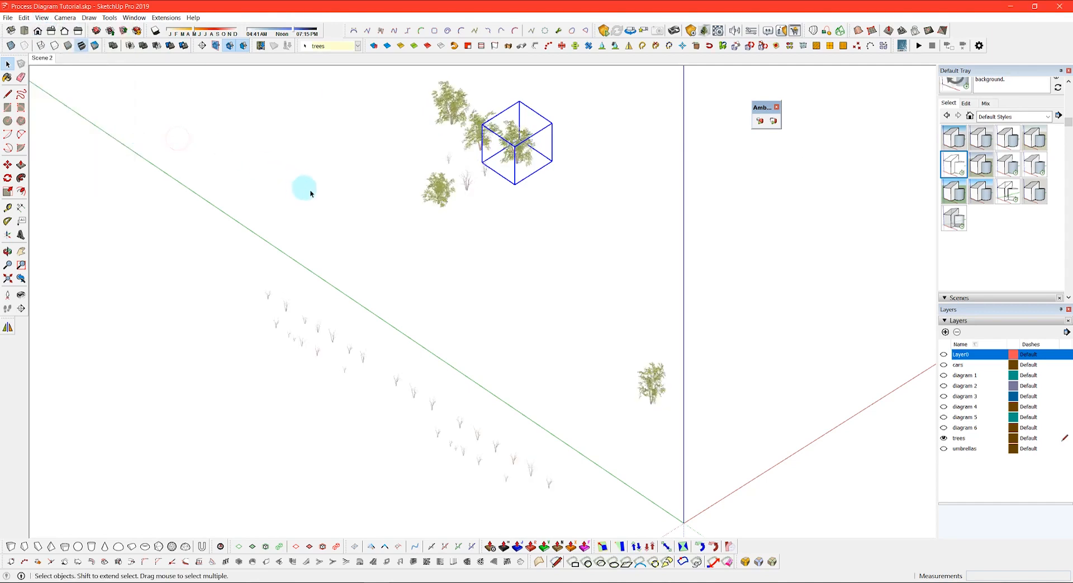
pyautogui.click(336, 195)
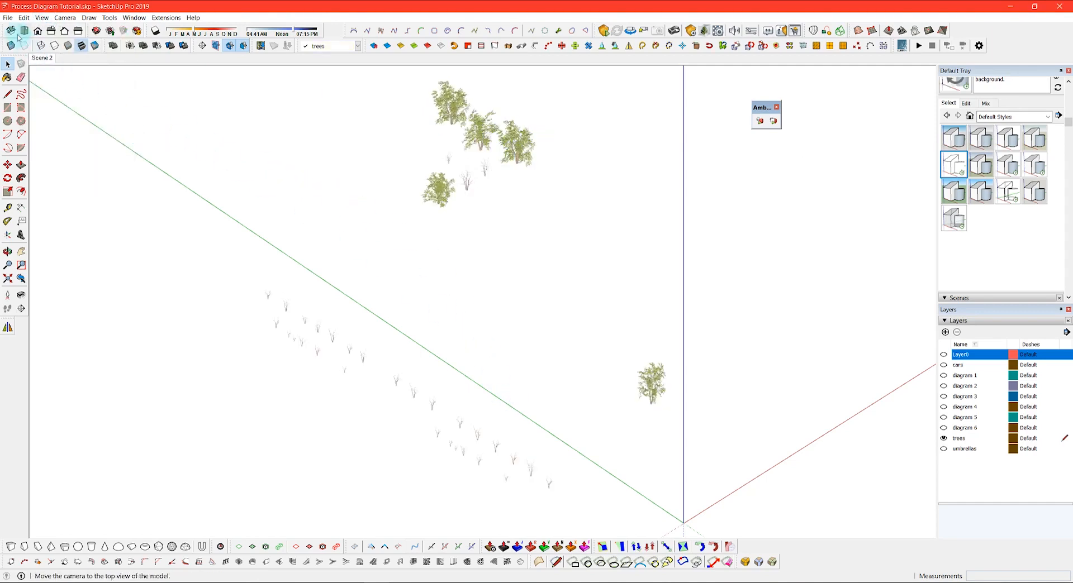
# - Export the trees view as a JPEG 2D graphic named "1 trees" at 3000 x 1564 pixels
pyautogui.click(8, 18)
pyautogui.click(73, 168)
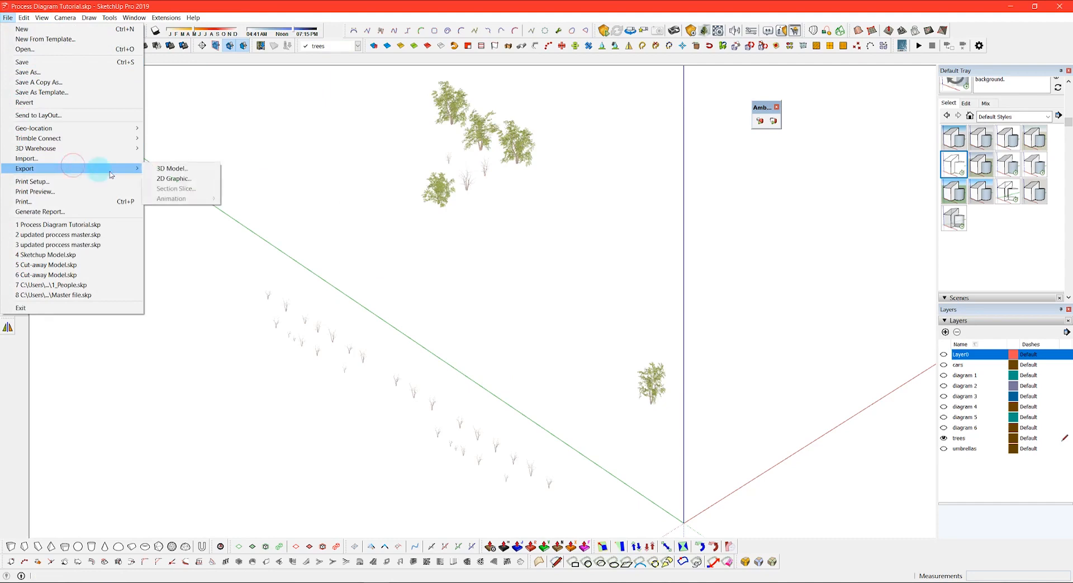
pyautogui.click(173, 179)
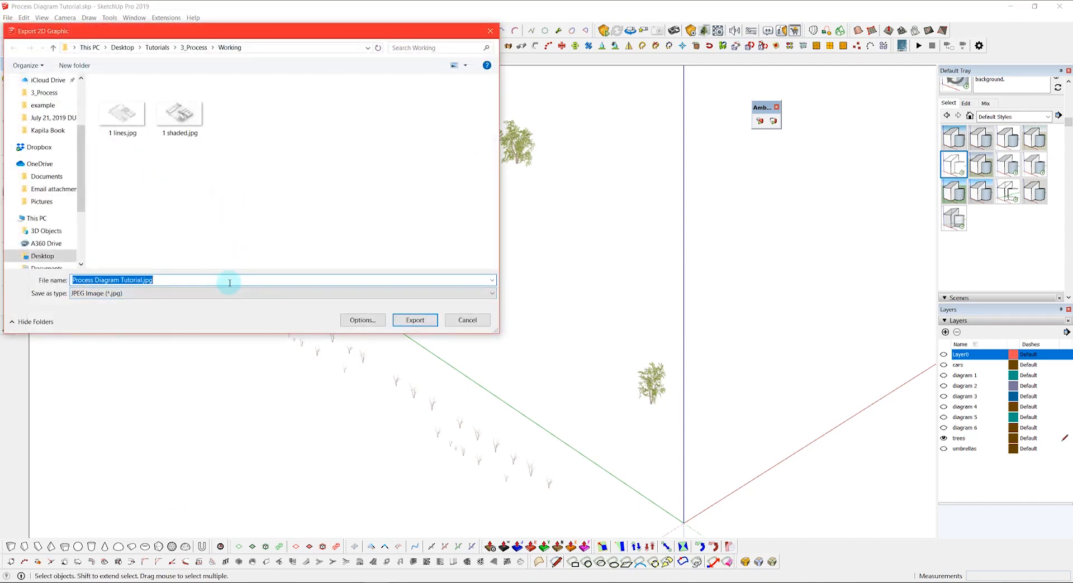
pyautogui.write('1 trees')
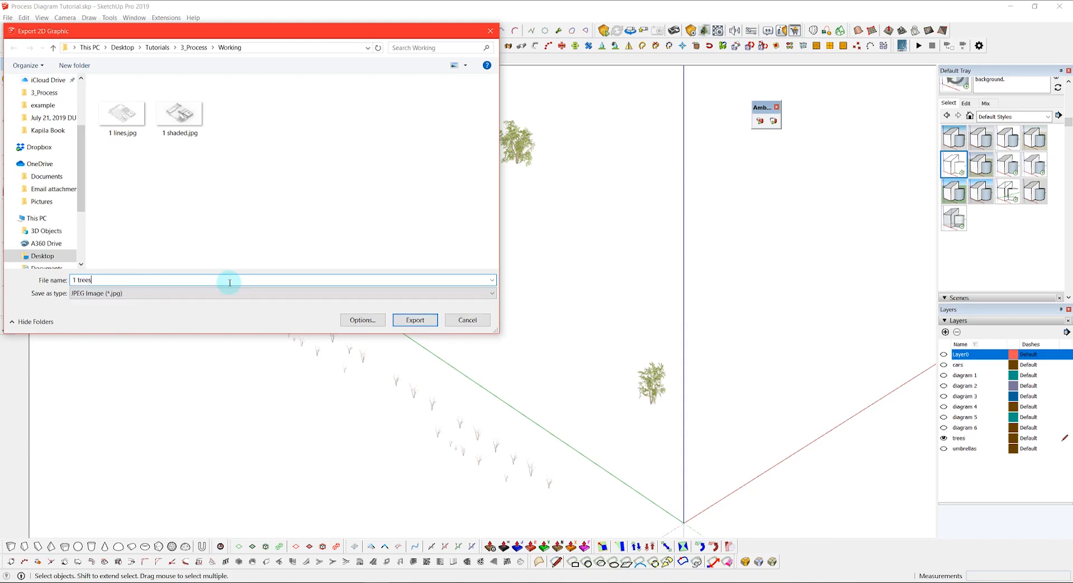
pyautogui.click(352, 325)
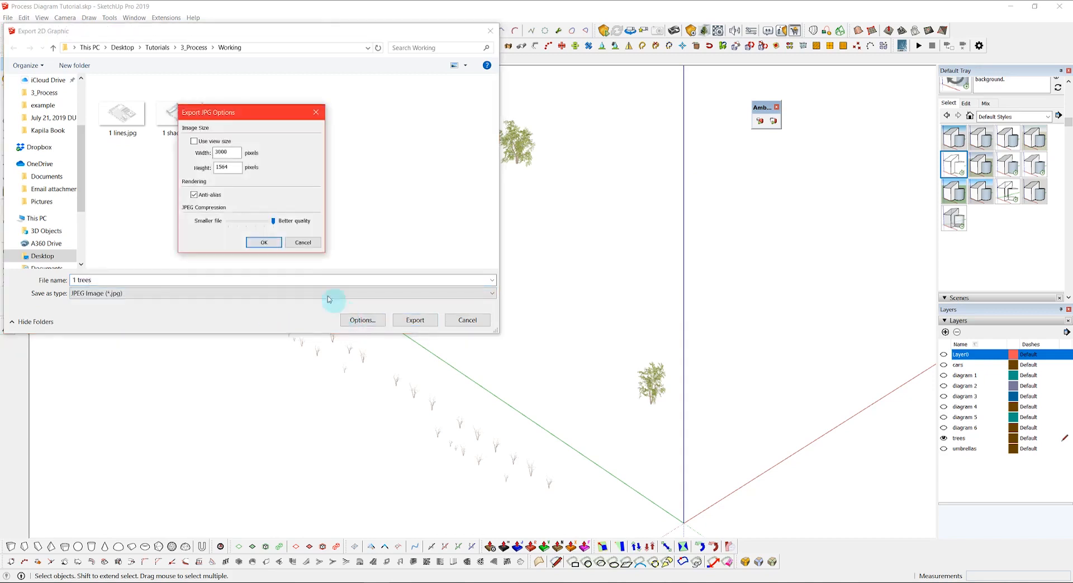
pyautogui.click(261, 244)
pyautogui.click(419, 317)
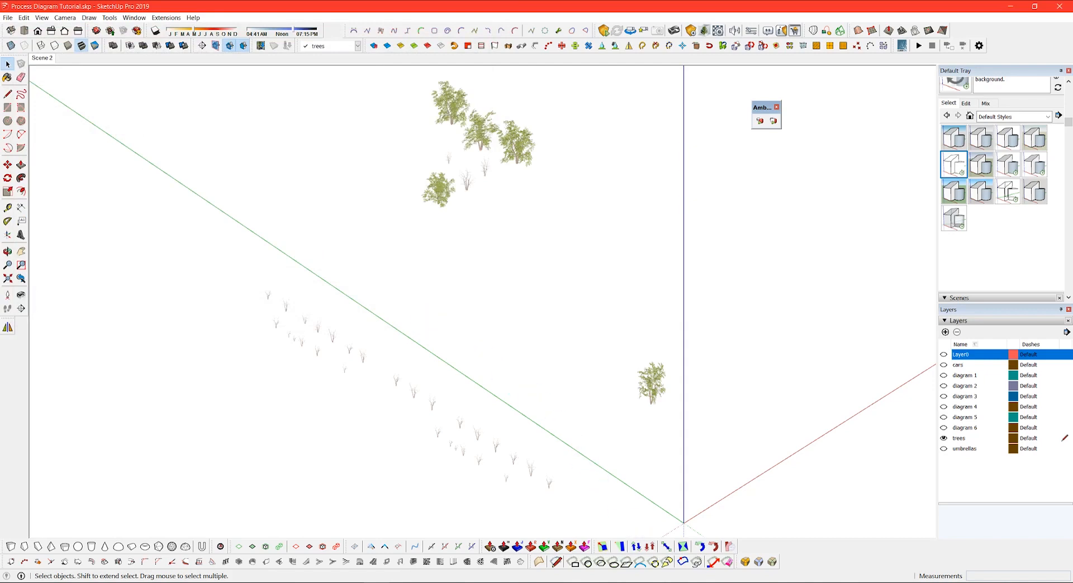
# - Show the diagram 1 and Layer0 layers with Layer0 as the current layer, and turn edges back on
pyautogui.click(943, 375)
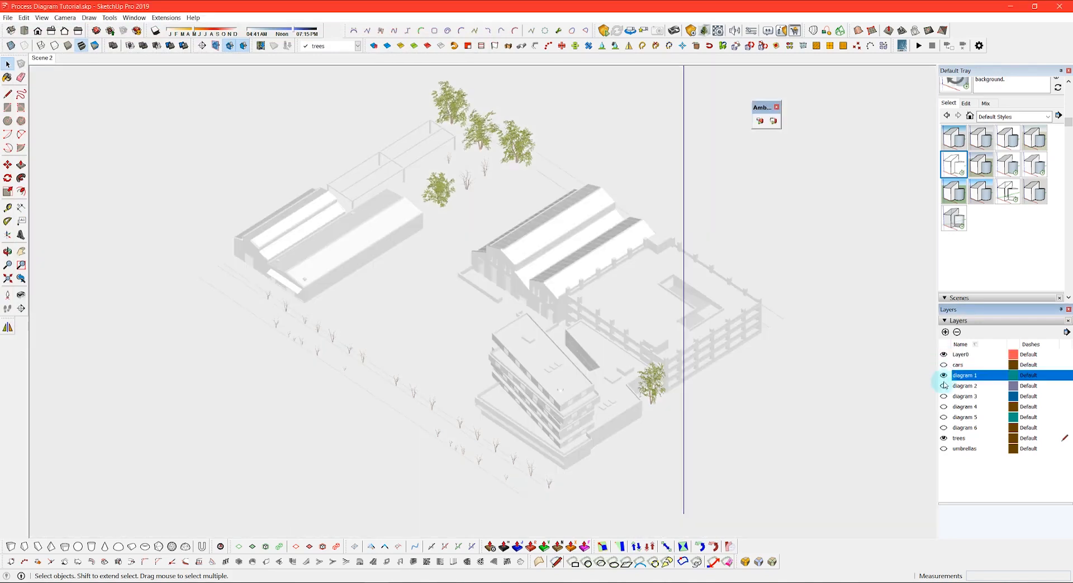
pyautogui.click(1064, 355)
pyautogui.click(37, 19)
pyautogui.moveTo(67, 140)
pyautogui.click(154, 139)
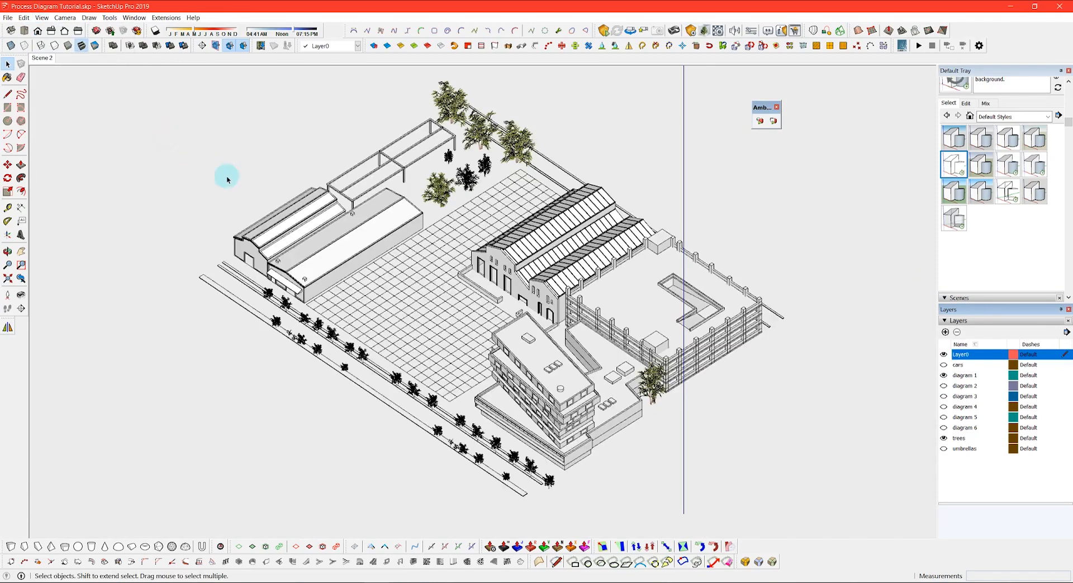
# - Show the model in Hidden Line style with shadows on and edges off so only the shadows remain
pyautogui.click(943, 439)
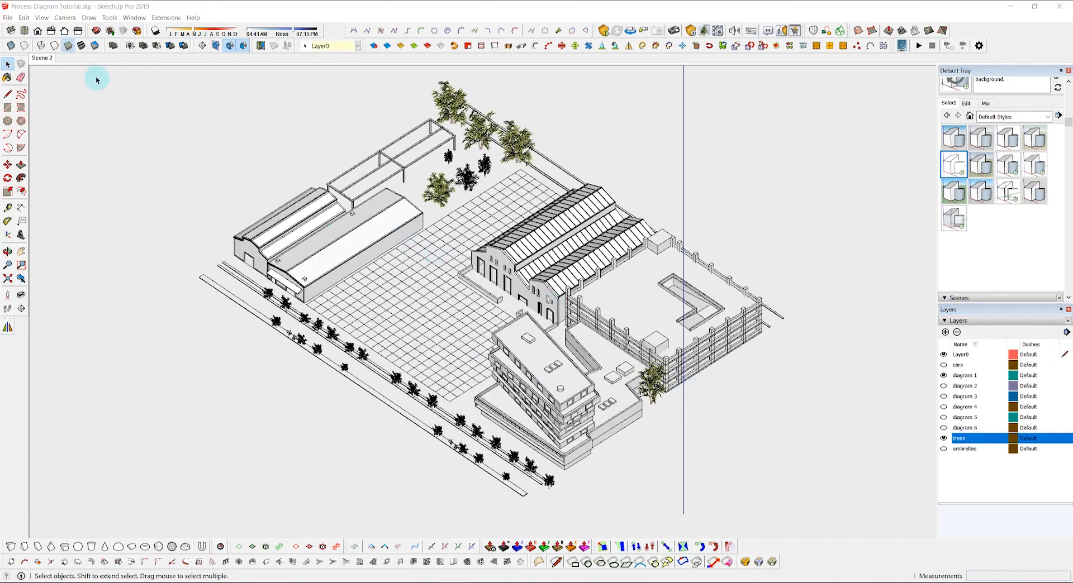
pyautogui.click(58, 50)
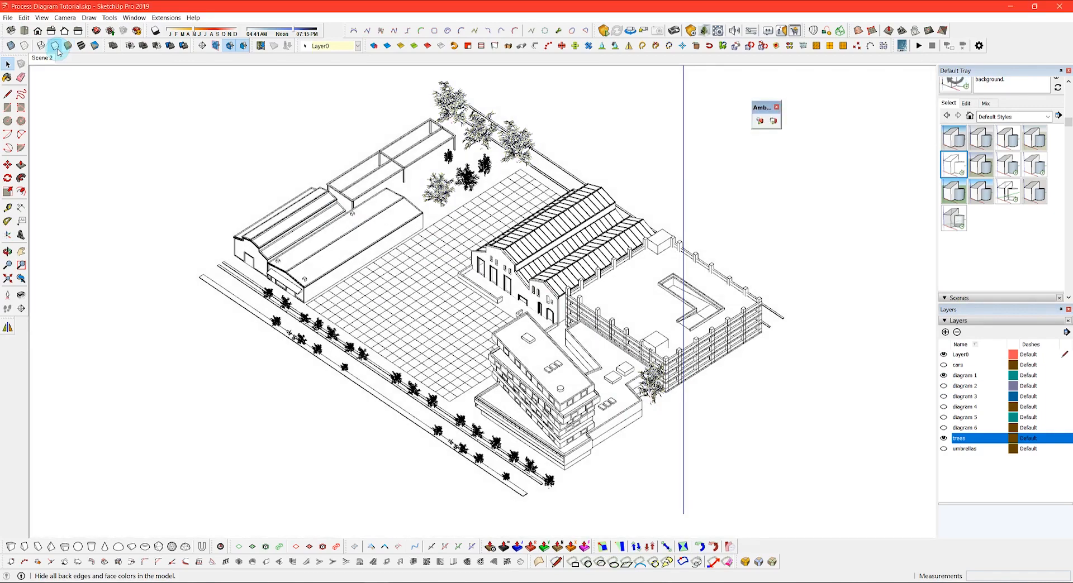
pyautogui.click(157, 32)
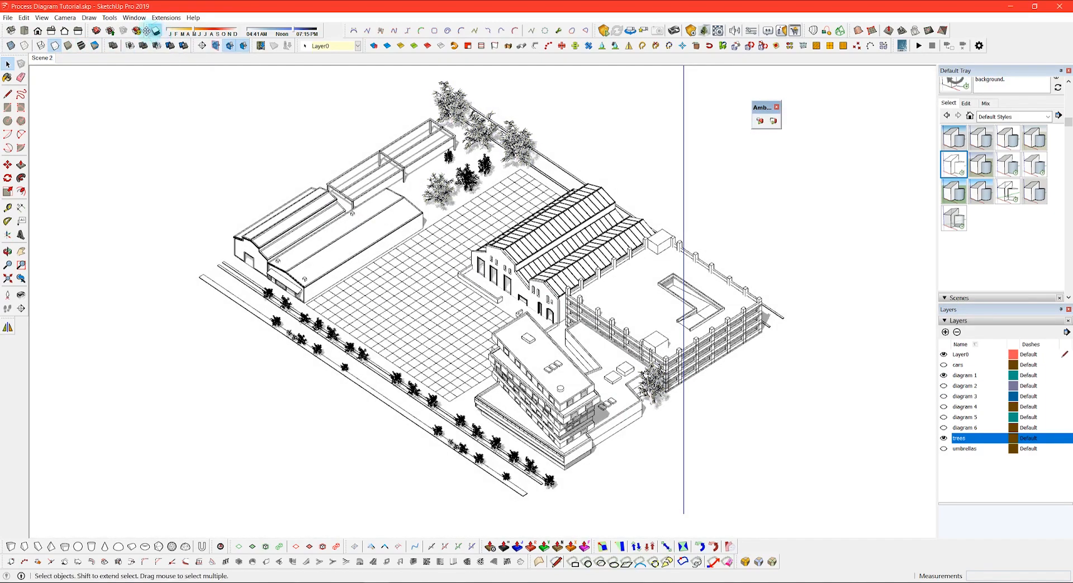
pyautogui.click(48, 18)
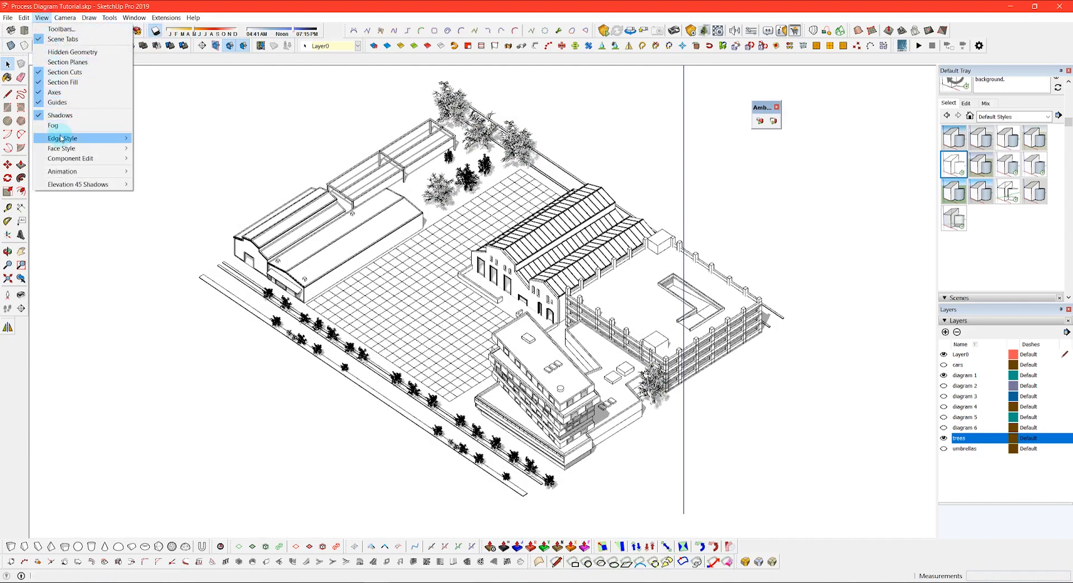
pyautogui.moveTo(62, 139)
pyautogui.click(152, 139)
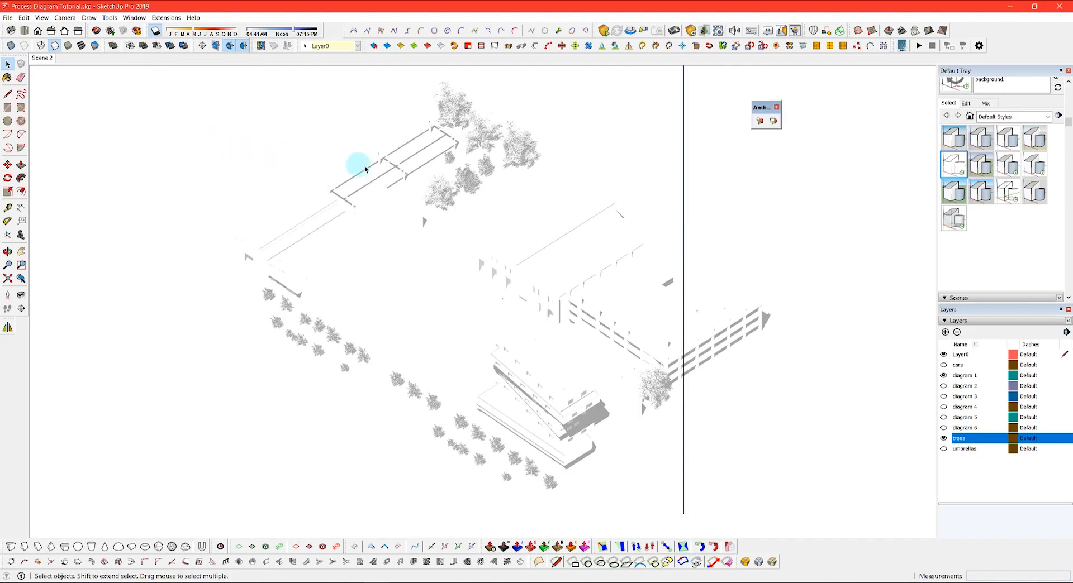
# - Darken the model's shadows by setting the Dark value in the shadow settings to 33
pyautogui.scroll(-5, 981, 251)
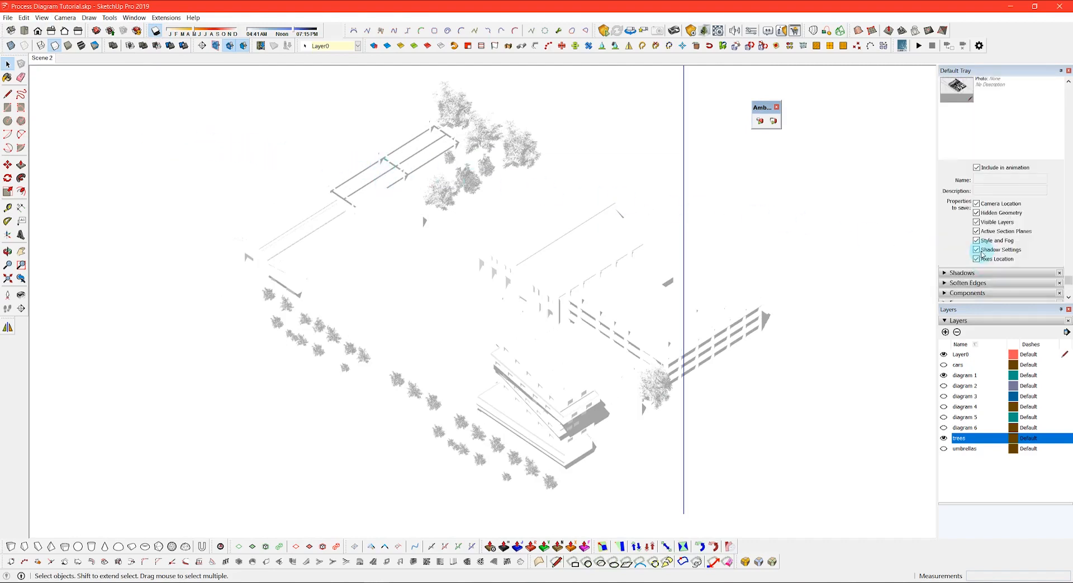
pyautogui.click(944, 260)
pyautogui.scroll(-3, 979, 252)
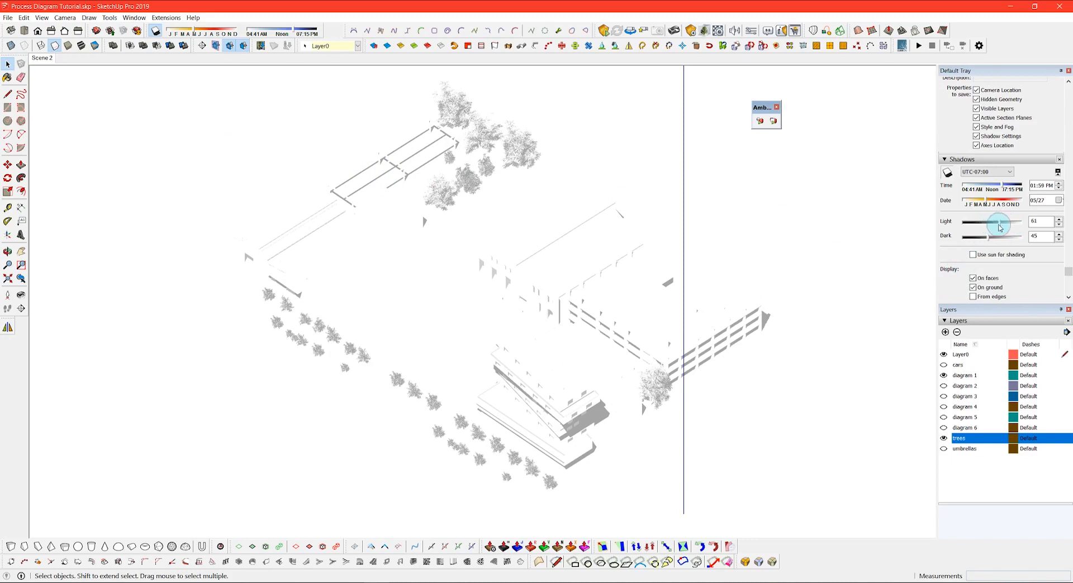
pyautogui.moveTo(988, 237); pyautogui.dragTo(983, 242)
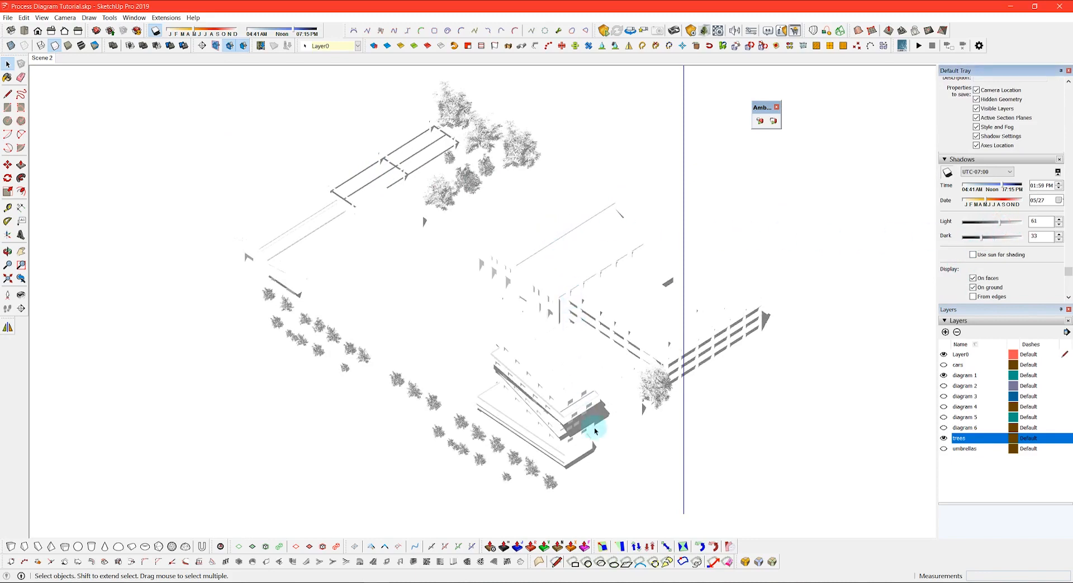
# - Export the shadows view as a JPEG 2D graphic named "1 shadows", confirming the image size options
pyautogui.click(8, 18)
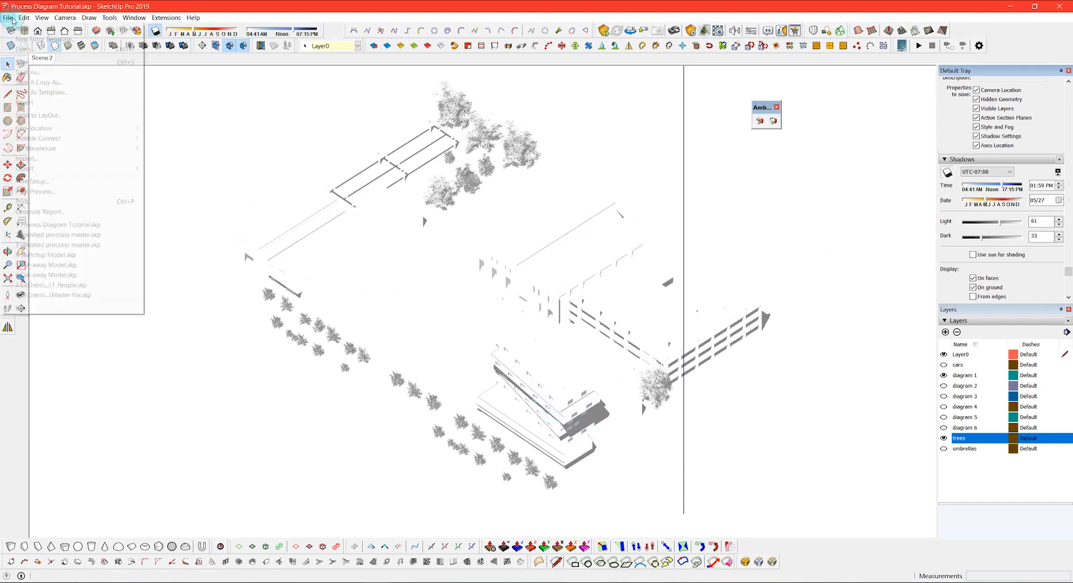
pyautogui.moveTo(23, 18)
pyautogui.moveTo(56, 154)
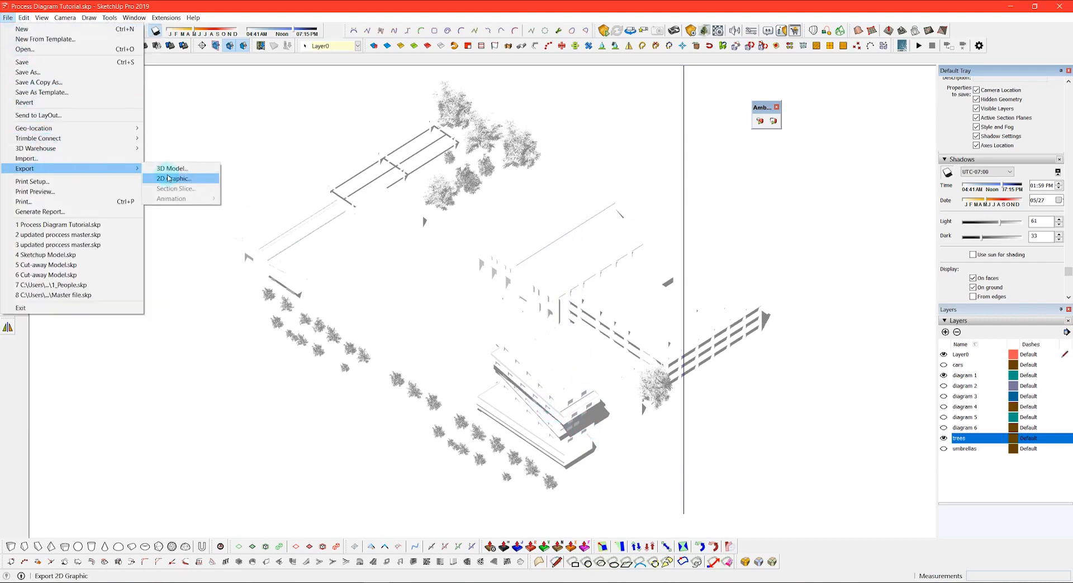
pyautogui.click(168, 176)
pyautogui.write('1 shadows')
pyautogui.click(362, 319)
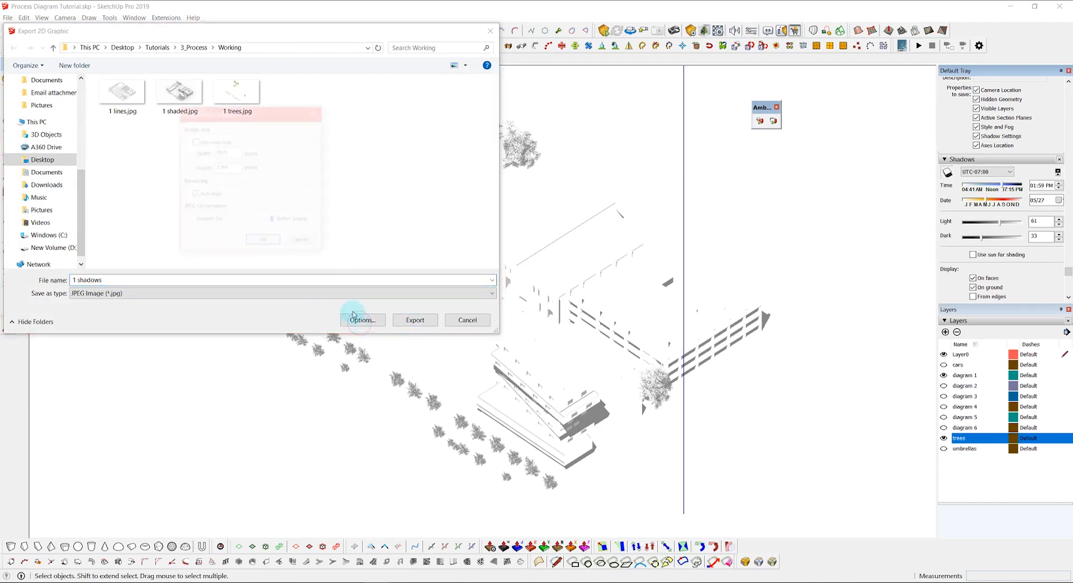
pyautogui.click(263, 243)
pyautogui.click(415, 322)
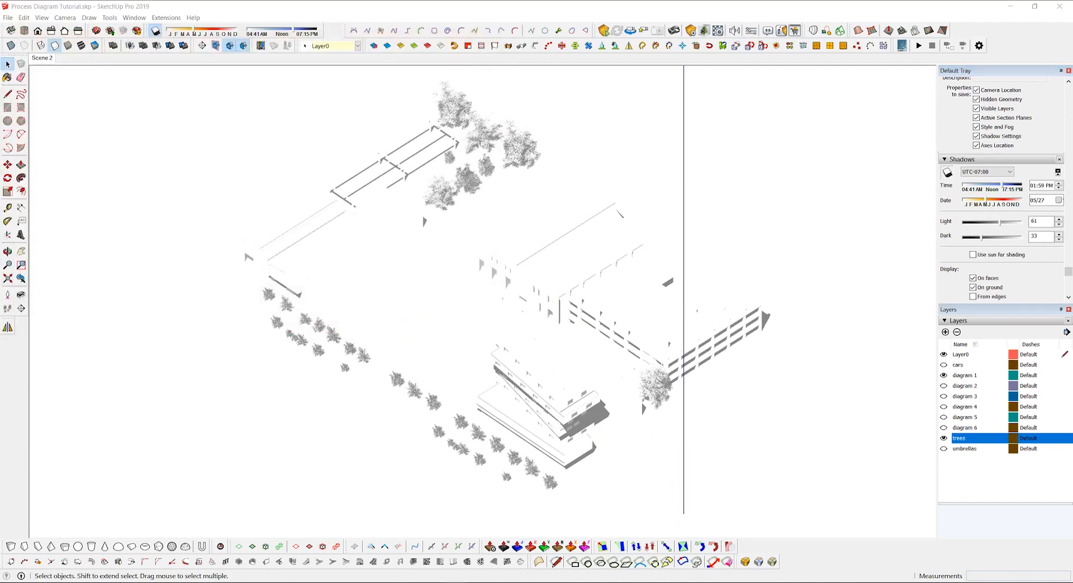
# - Switch to Photoshop and open the four exported images: 1 lines.jpg, 1 shaded.jpg, 1 shadows.jpg and 1 trees.jpg
pyautogui.click(224, 582)
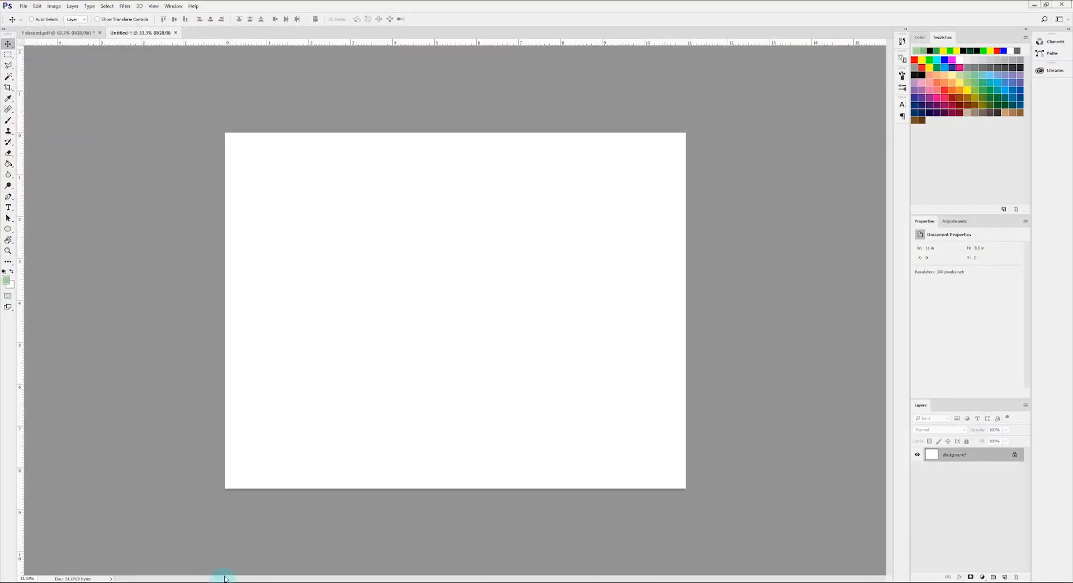
pyautogui.click(23, 7)
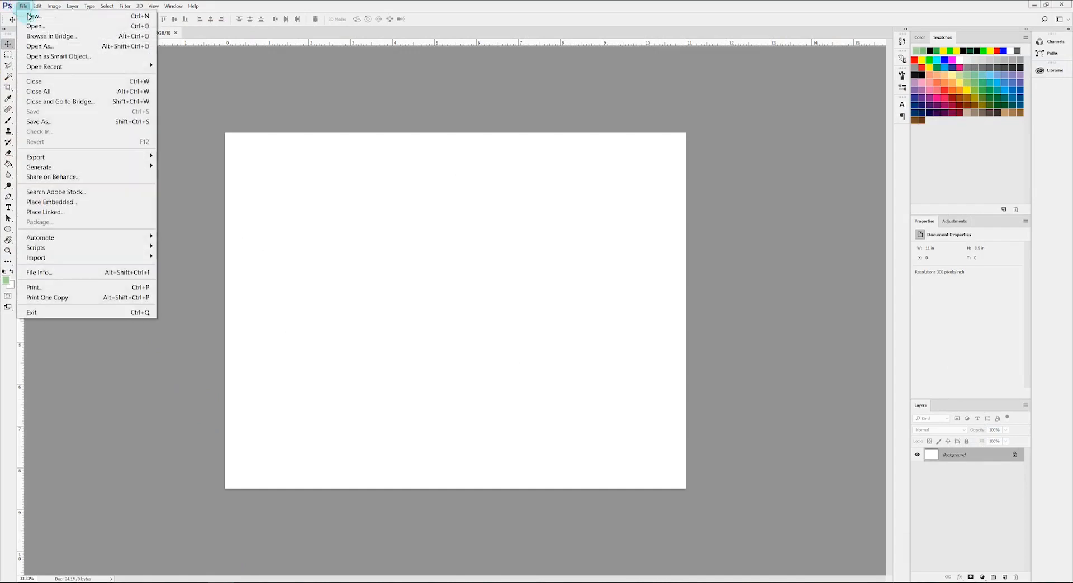
pyautogui.click(35, 27)
pyautogui.moveTo(305, 117); pyautogui.dragTo(138, 54)
pyautogui.click(433, 288)
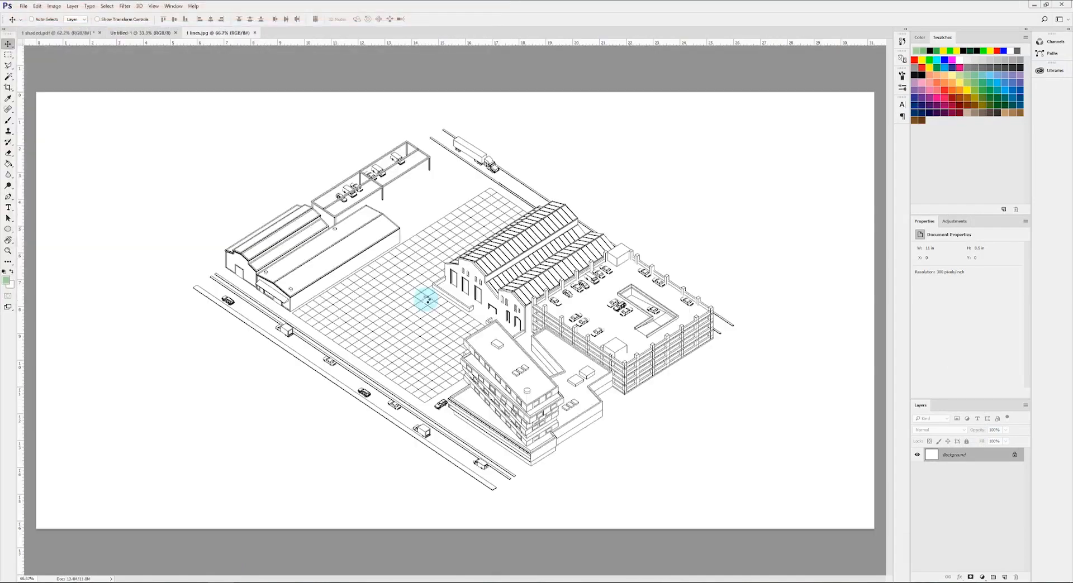
# - Unlock the background of 1 shaded.jpg, copy the lines image into it as a new layer, and close 1 lines.jpg
pyautogui.click(291, 34)
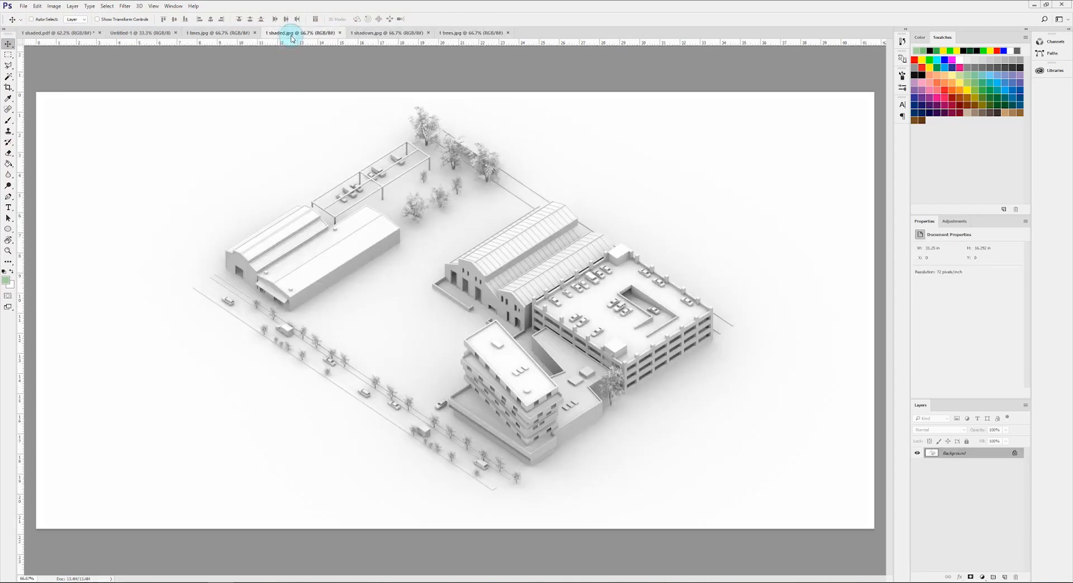
pyautogui.click(1013, 453)
pyautogui.moveTo(223, 34); pyautogui.dragTo(228, 131)
pyautogui.moveTo(263, 180); pyautogui.dragTo(131, 138)
pyautogui.moveTo(342, 131); pyautogui.dragTo(124, 107)
pyautogui.click(811, 106)
# - Copy the shadows image into the 1 shaded.jpg document as a new layer and close 1 shadows.jpg
pyautogui.moveTo(315, 117); pyautogui.dragTo(315, 117)
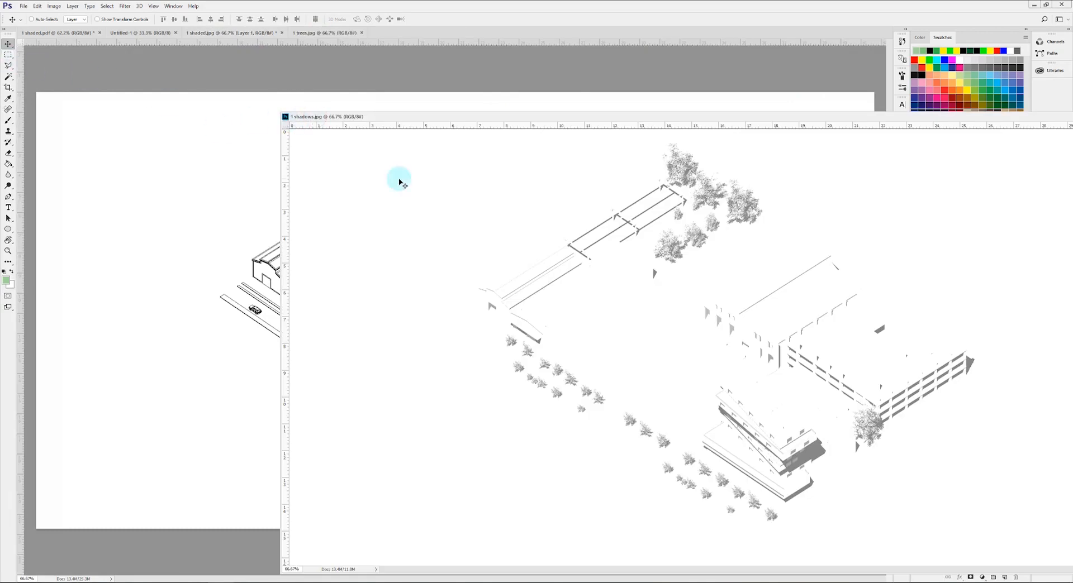
pyautogui.moveTo(400, 179); pyautogui.dragTo(200, 149)
pyautogui.moveTo(435, 117); pyautogui.dragTo(233, 107)
pyautogui.click(925, 106)
# - Copy the trees image into the 1 shaded.jpg document as a new layer and close 1 trees.jpg
pyautogui.moveTo(323, 36); pyautogui.dragTo(311, 146)
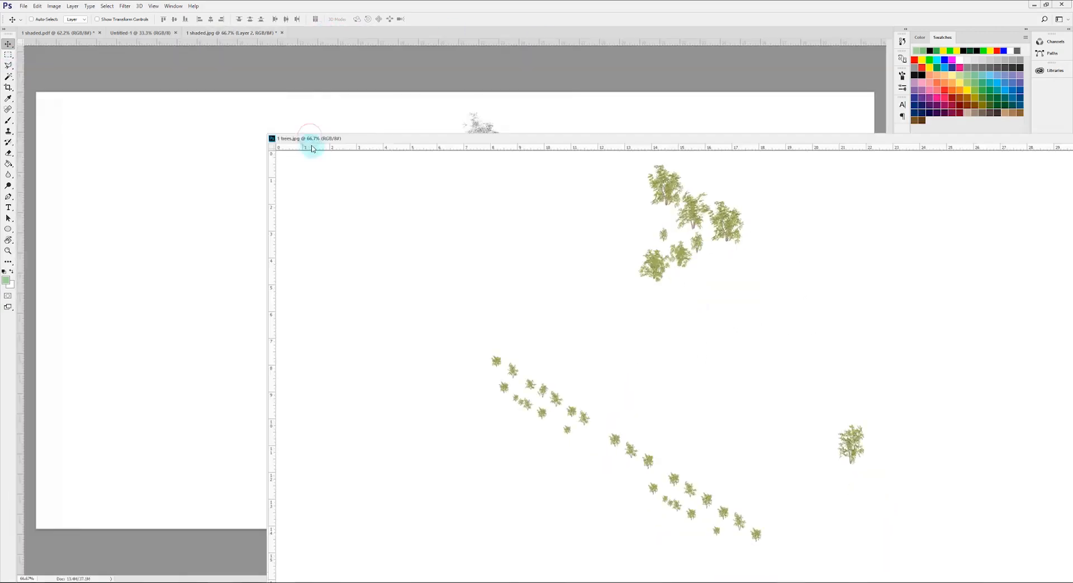
pyautogui.moveTo(375, 220)
pyautogui.mouseDown()
pyautogui.moveTo(191, 162)
pyautogui.moveTo(134, 162)
pyautogui.mouseUp()
pyautogui.moveTo(385, 138); pyautogui.dragTo(201, 133)
pyautogui.click(926, 132)
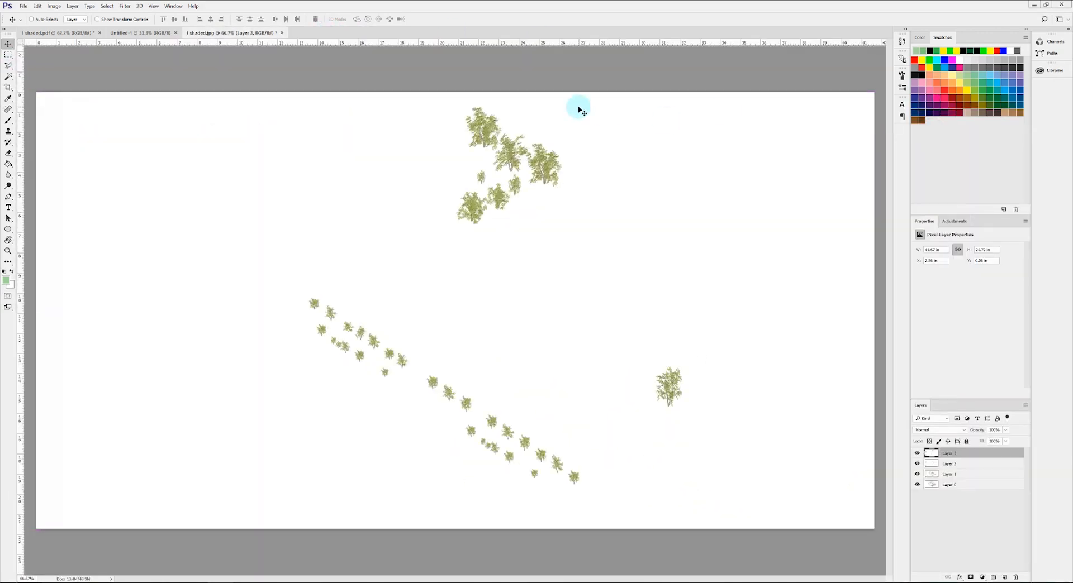
# - Align the copied trees, shadows and lines layers with the canvas of the shaded image, hiding upper layers while positioning
pyautogui.keyDown('shift'); pyautogui.click(947, 474); pyautogui.keyUp('shift')
pyautogui.click(950, 453)
pyautogui.moveTo(776, 361); pyautogui.dragTo(619, 330)
pyautogui.click(916, 453)
pyautogui.click(950, 463)
pyautogui.moveTo(776, 378)
pyautogui.mouseDown()
pyautogui.moveTo(726, 364)
pyautogui.moveTo(740, 390)
pyautogui.moveTo(709, 361)
pyautogui.mouseUp()
pyautogui.click(917, 464)
pyautogui.click(951, 474)
pyautogui.click(917, 464)
pyautogui.click(917, 453)
# - Set the blend mode of Layer 1, Layer 2 and Layer 3 to Multiply
pyautogui.keyDown('shift'); pyautogui.click(948, 453); pyautogui.keyUp('shift')
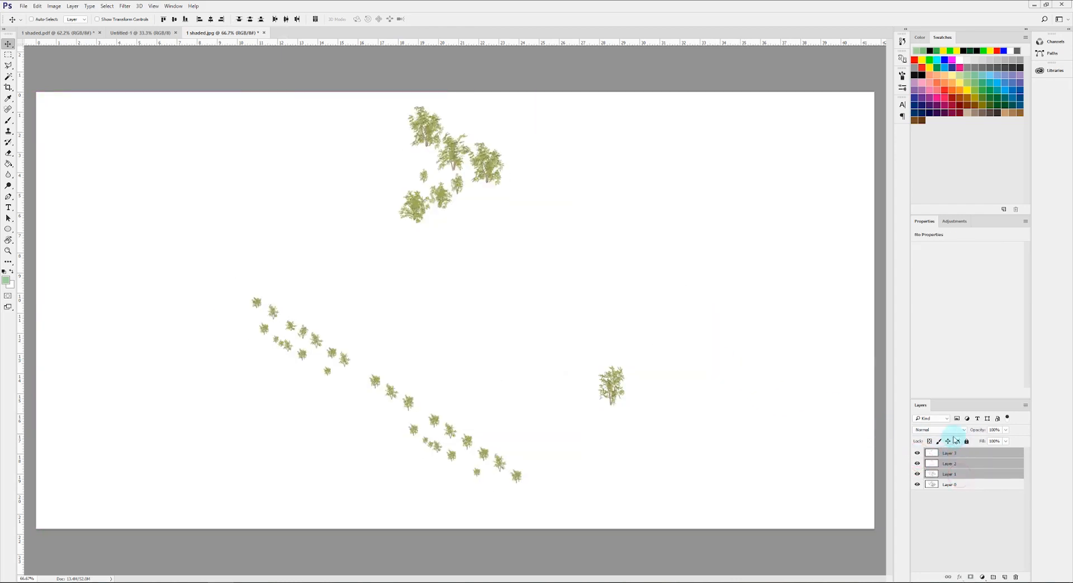
pyautogui.click(938, 430)
pyautogui.click(944, 457)
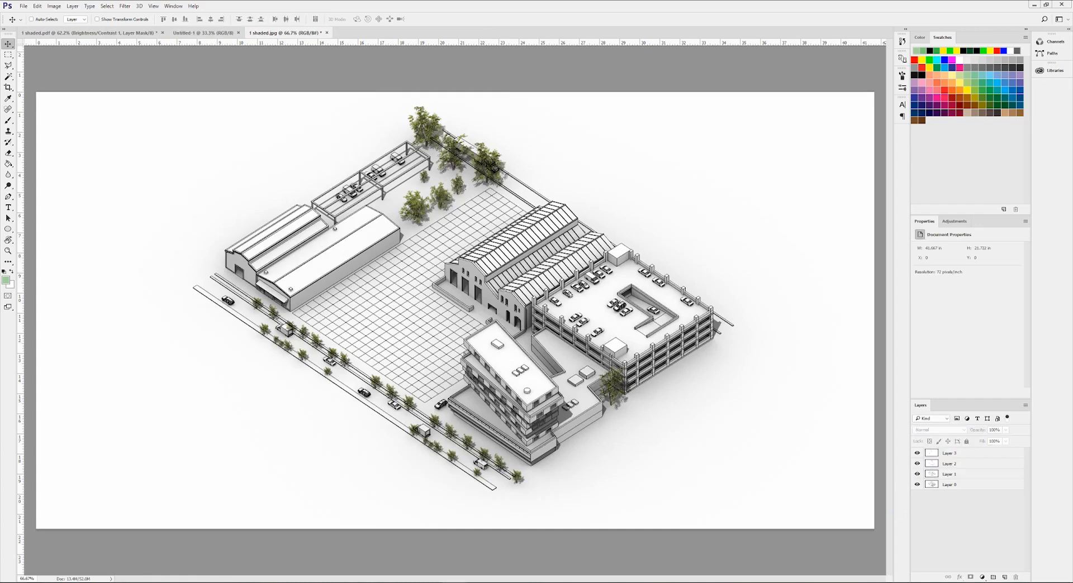
# - Rename the four layers from bottom to top as shaded, lines, shadows and trees
pyautogui.doubleClick(952, 485)
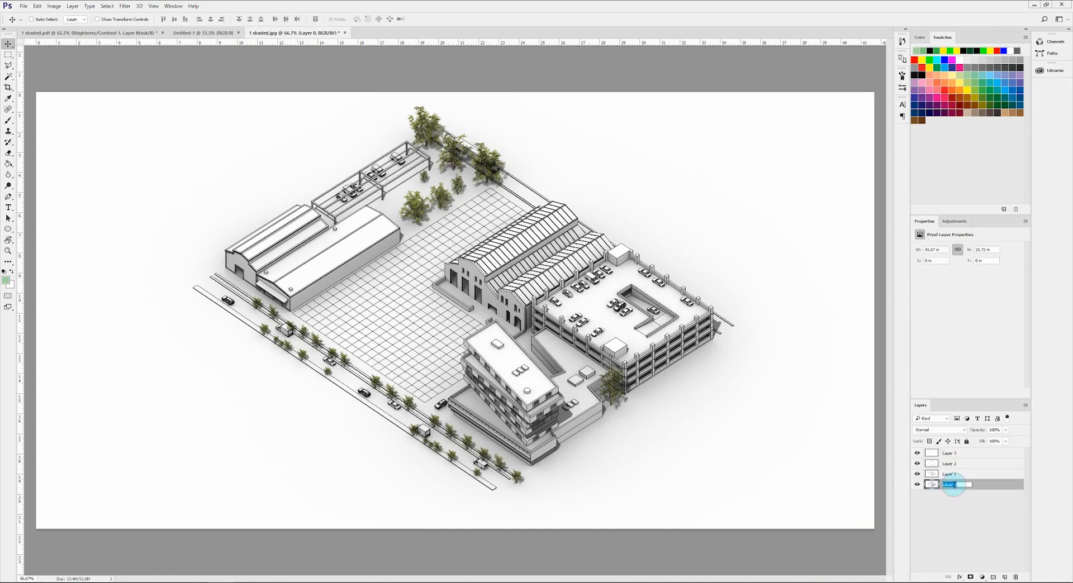
pyautogui.write('shaded')
pyautogui.press('Return')
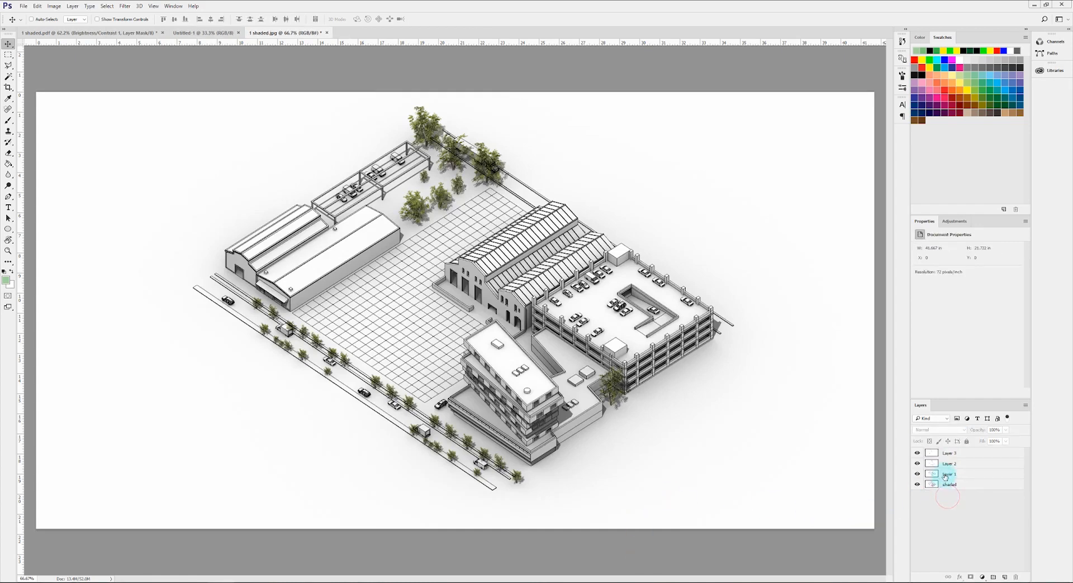
pyautogui.click(933, 474)
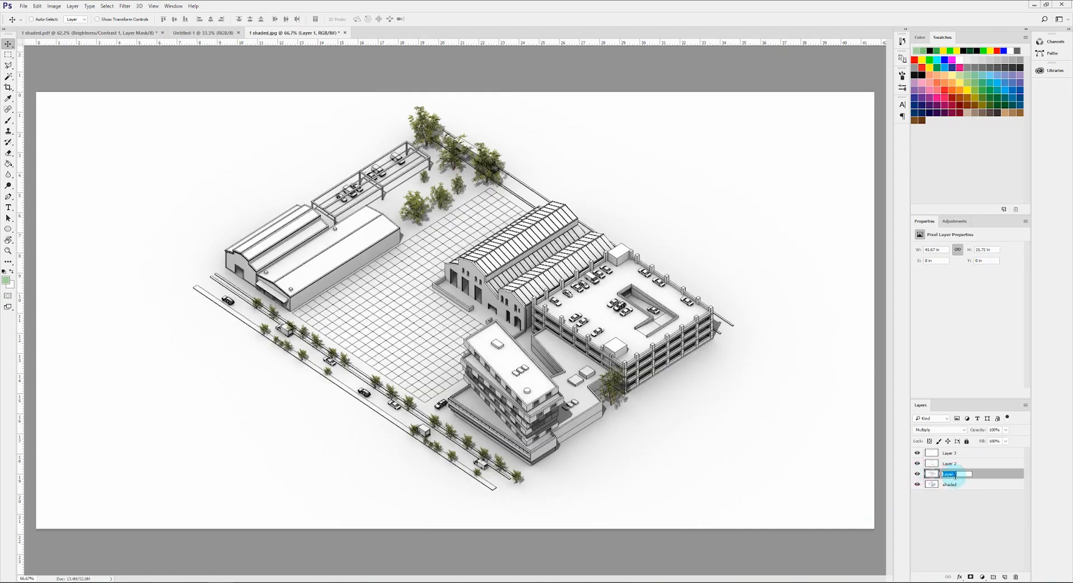
pyautogui.click(916, 464)
pyautogui.doubleClick(953, 465)
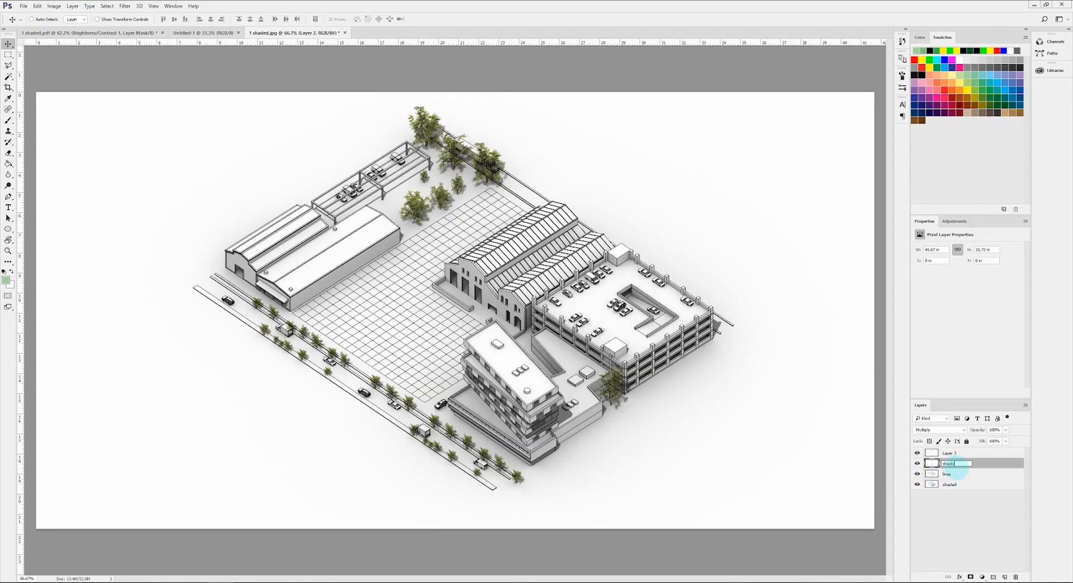
pyautogui.click(916, 453)
pyautogui.click(916, 453)
pyautogui.doubleClick(954, 454)
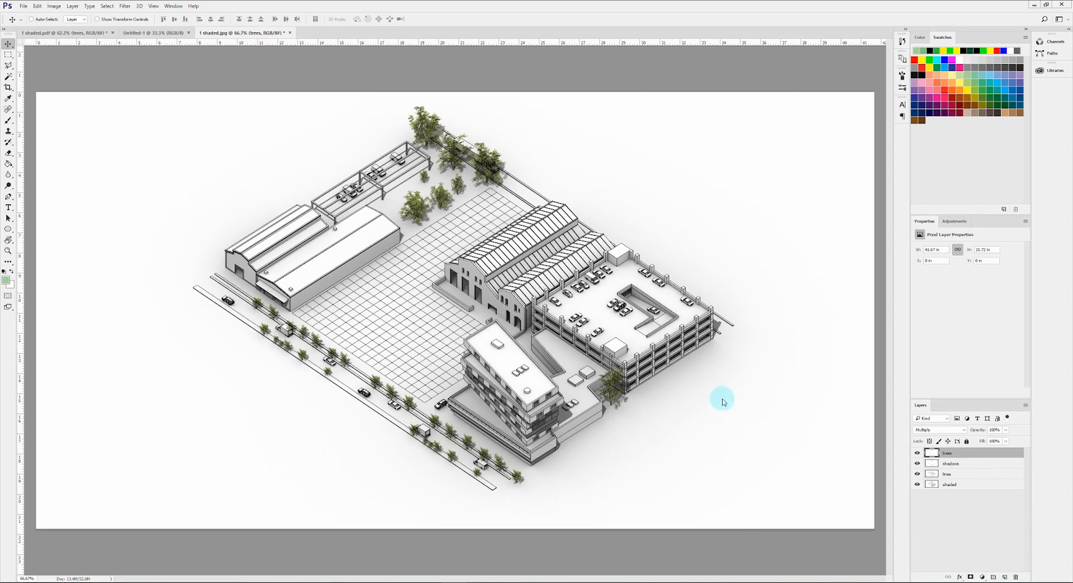
# - Select the shaded layer and hide the lines, shadows and trees layers
pyautogui.click(950, 484)
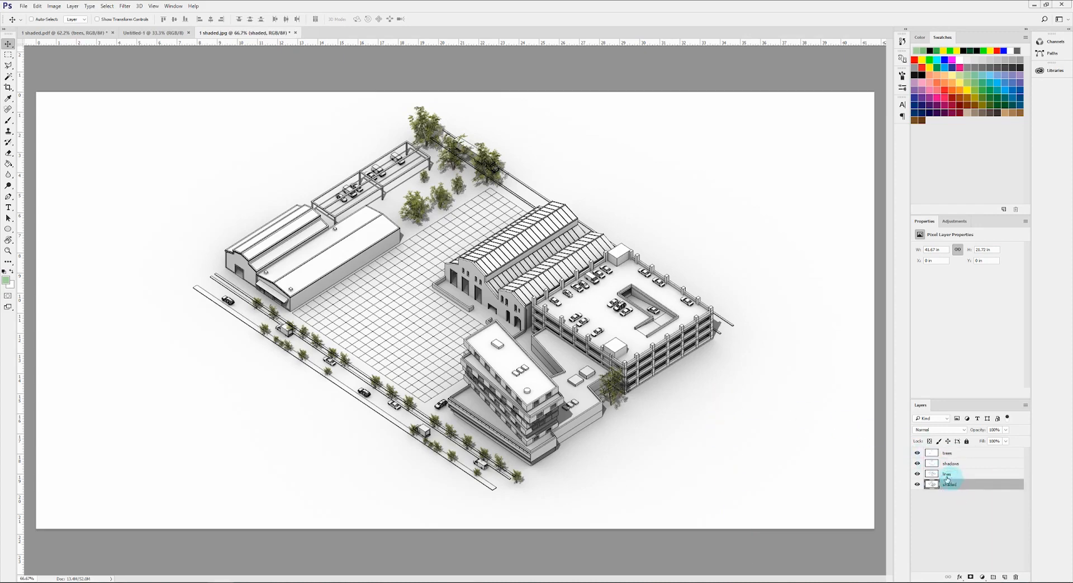
pyautogui.click(916, 473)
pyautogui.click(916, 464)
pyautogui.click(916, 453)
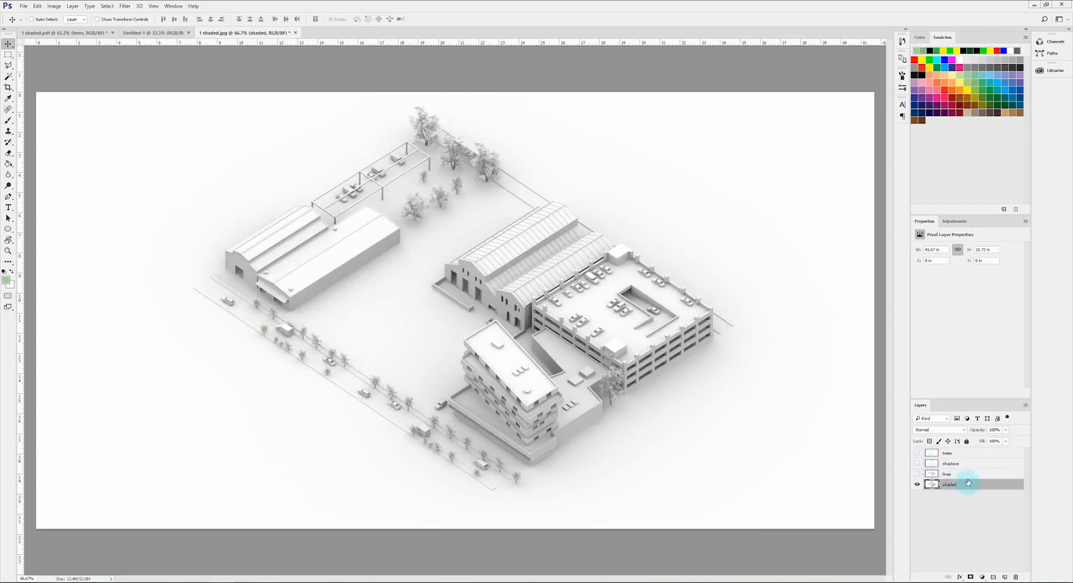
# - Add a Brightness/Contrast adjustment above the shaded layer with brightness 45 and compare the image with and without it
pyautogui.click(953, 222)
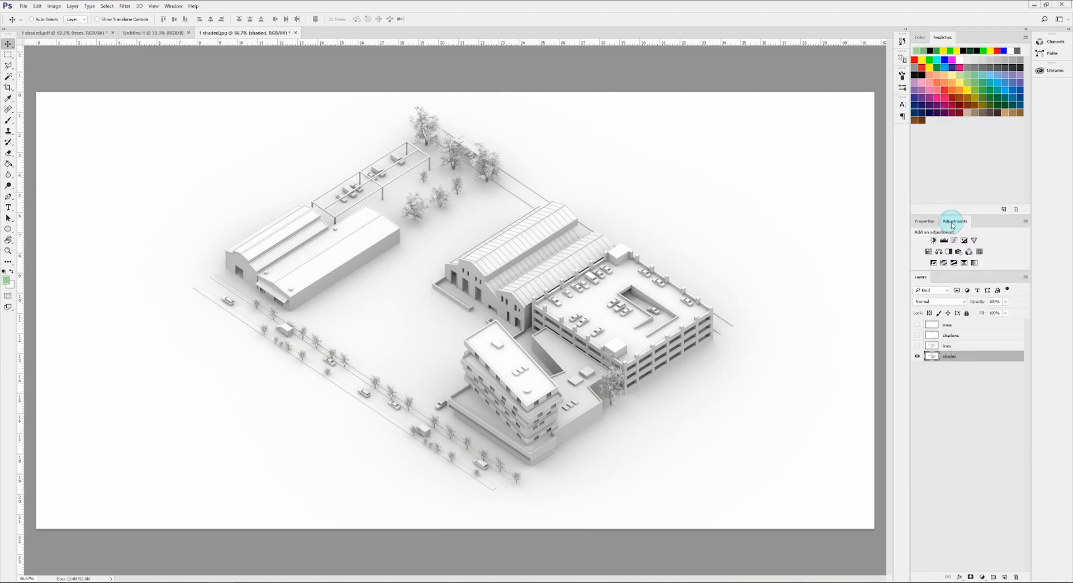
pyautogui.click(934, 241)
pyautogui.moveTo(958, 274)
pyautogui.mouseDown()
pyautogui.moveTo(994, 273)
pyautogui.moveTo(979, 272)
pyautogui.mouseUp()
pyautogui.click(1000, 259)
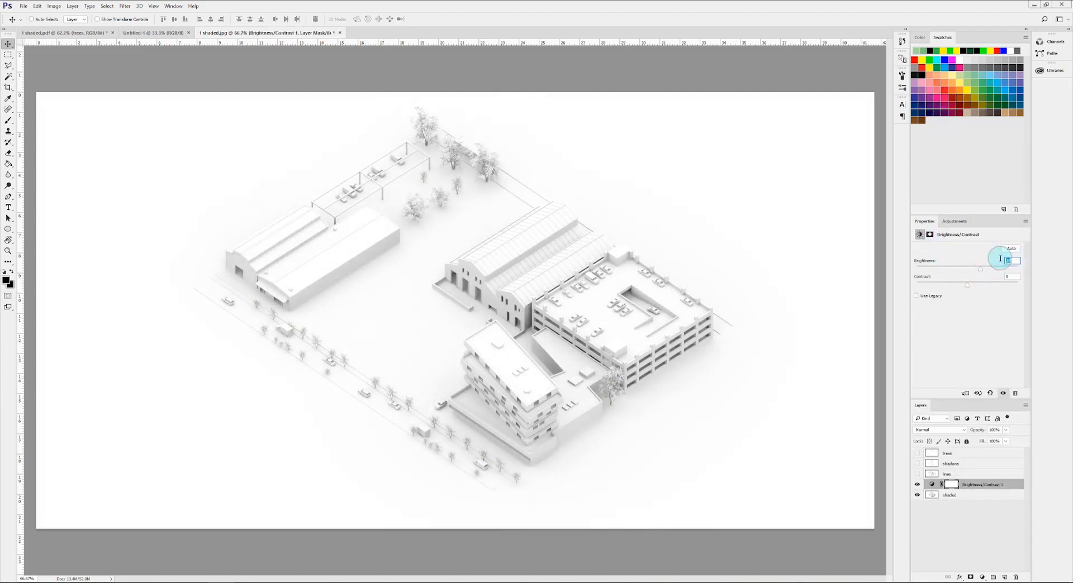
pyautogui.write('45')
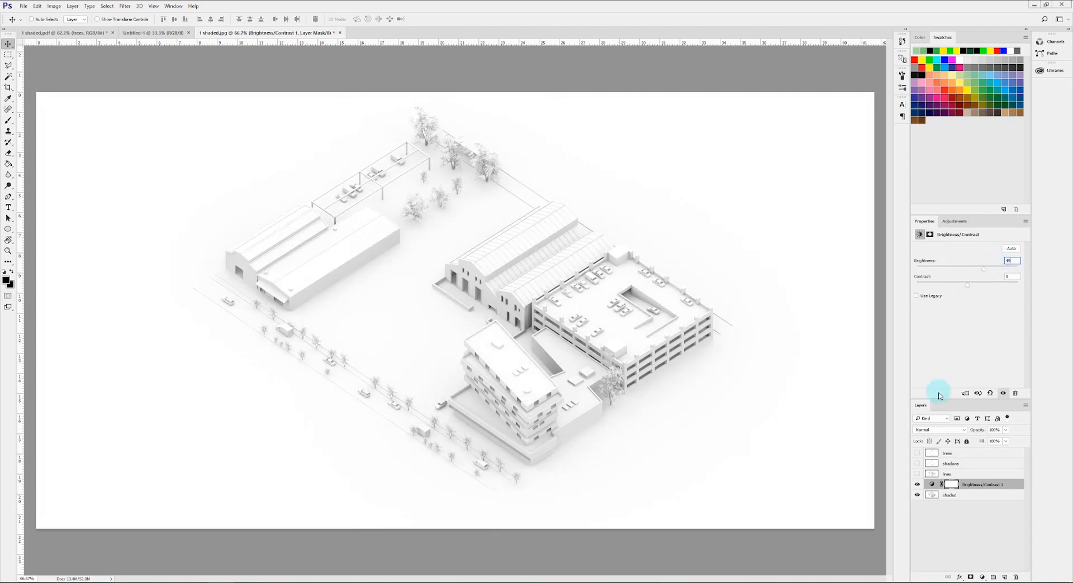
pyautogui.click(917, 484)
pyautogui.click(917, 484)
# - Show the trees layer, move it directly above the Brightness/Contrast adjustment, and show the lines layer
pyautogui.click(947, 473)
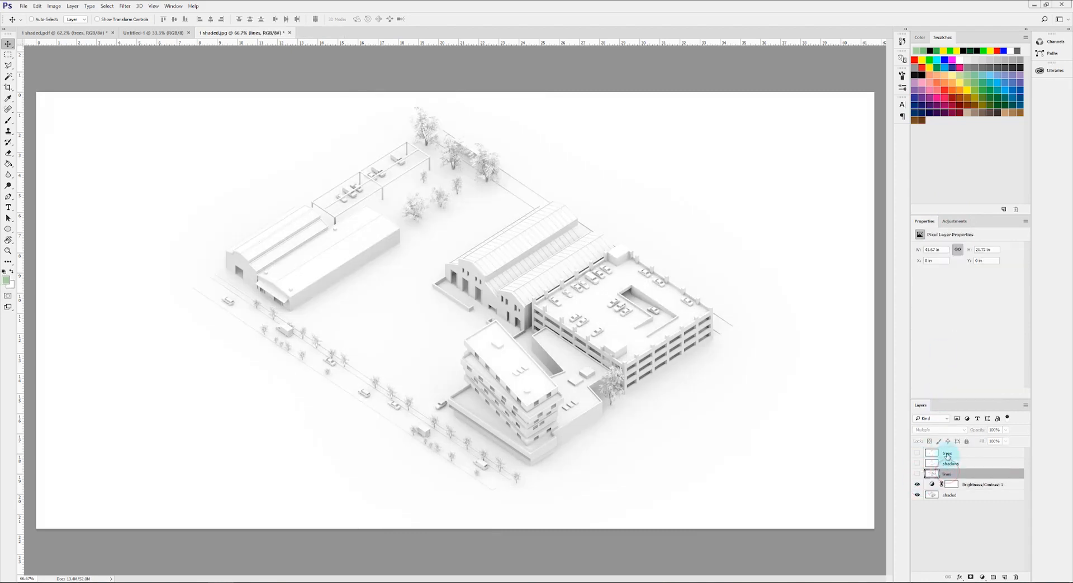
pyautogui.click(948, 454)
pyautogui.click(916, 453)
pyautogui.moveTo(952, 456); pyautogui.dragTo(953, 477)
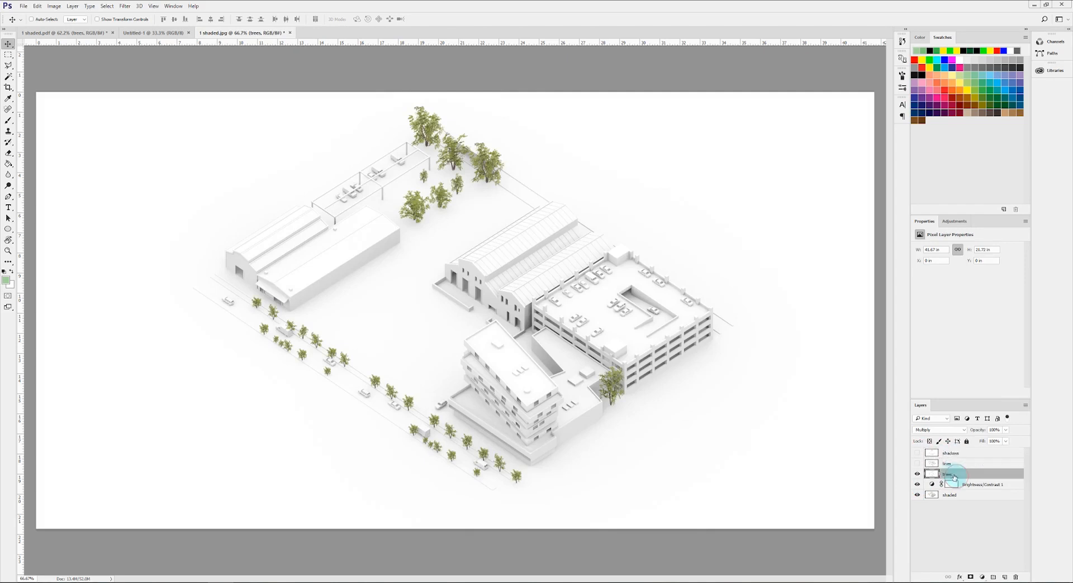
pyautogui.click(944, 429)
pyautogui.click(946, 429)
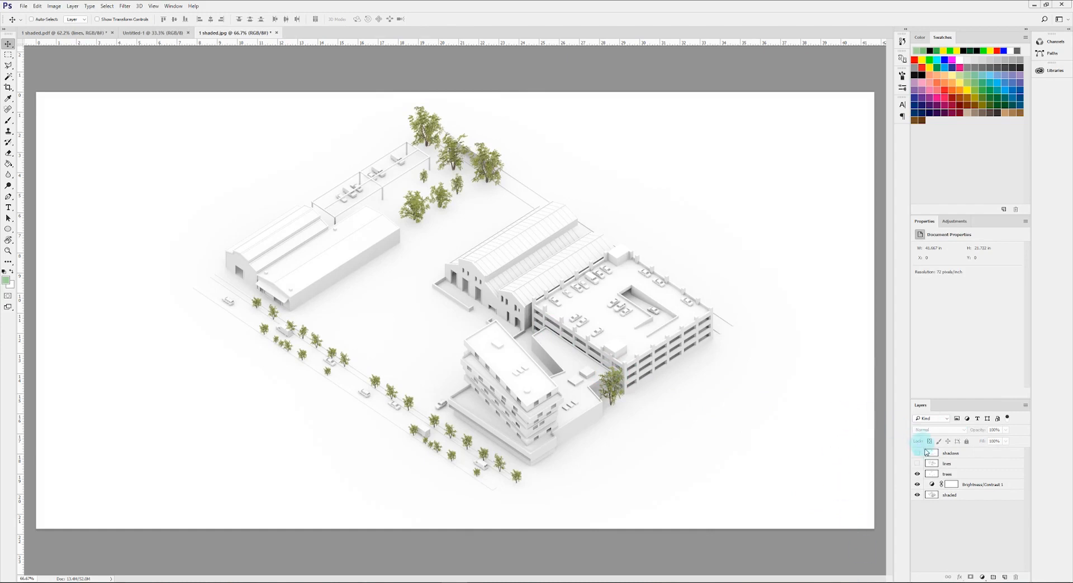
pyautogui.click(918, 464)
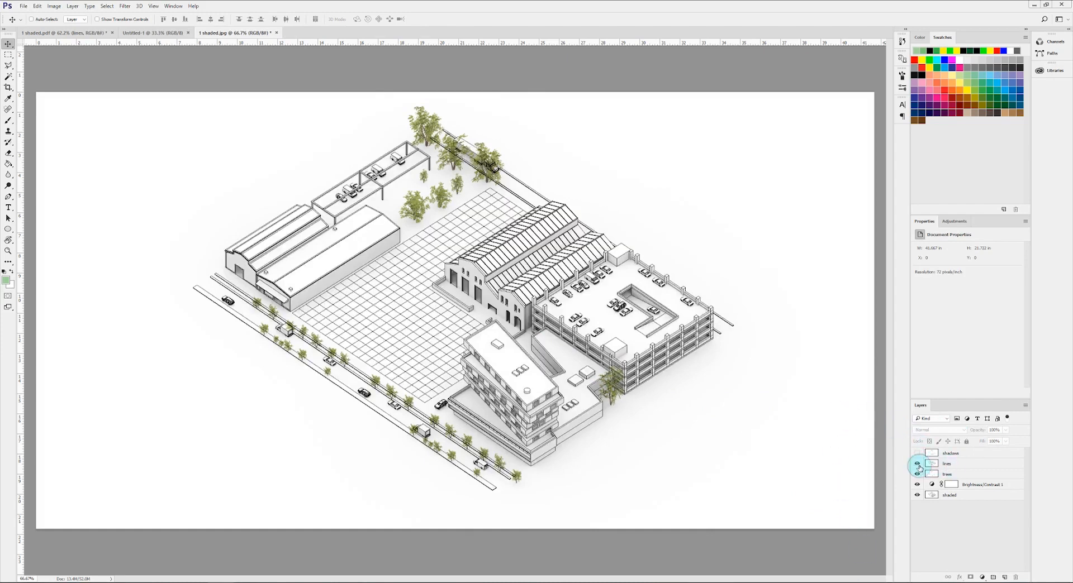
# - Set the lines layer to Multiply with 25% opacity and compare the image with and without it
pyautogui.click(960, 465)
pyautogui.click(952, 429)
pyautogui.click(991, 438)
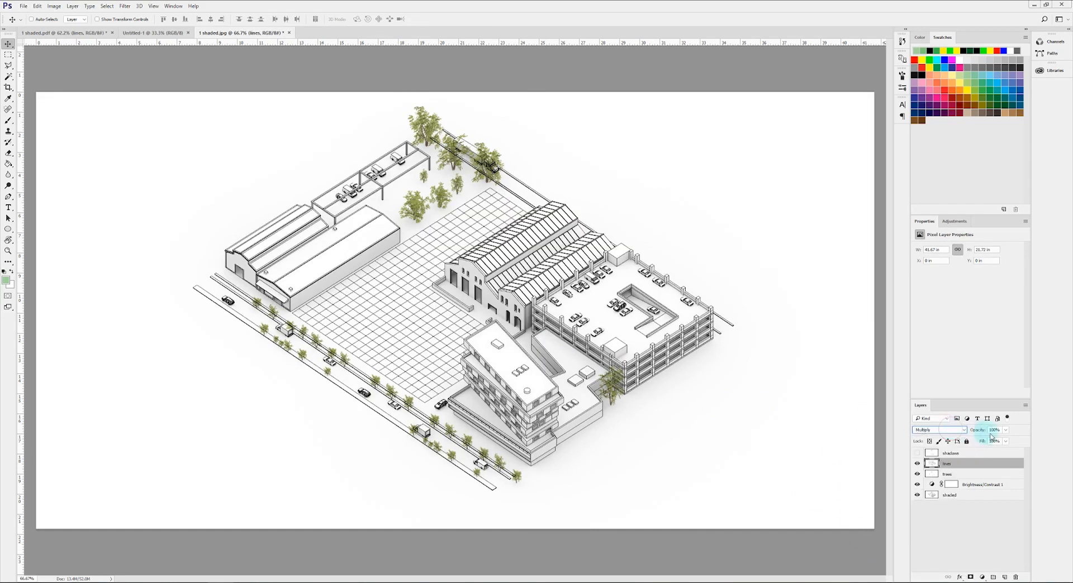
pyautogui.moveTo(979, 443)
pyautogui.mouseDown()
pyautogui.moveTo(957, 441)
pyautogui.moveTo(974, 442)
pyautogui.mouseUp()
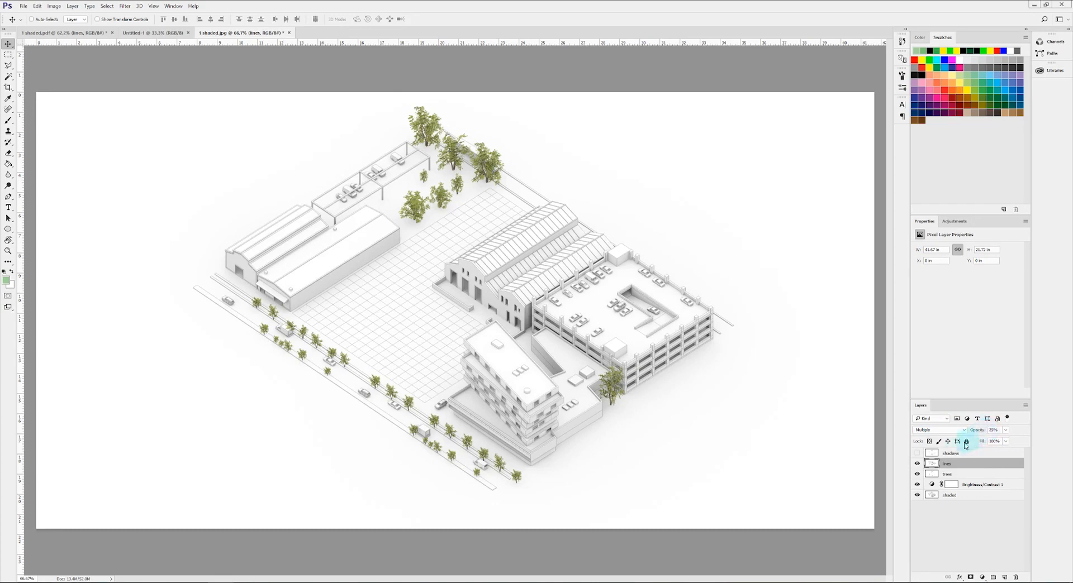
pyautogui.click(916, 465)
pyautogui.click(916, 465)
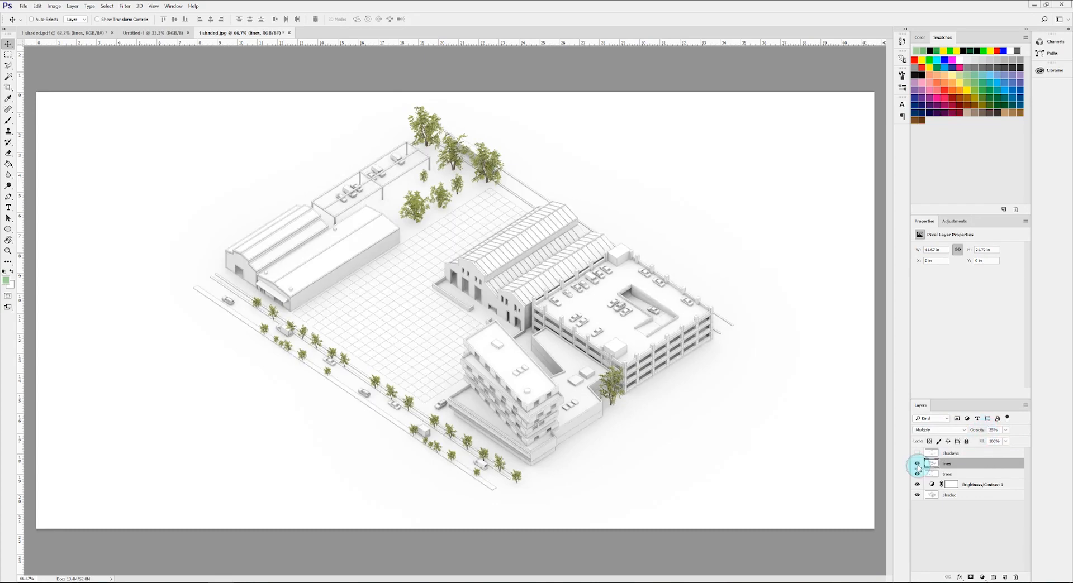
# - Show the shadows layer, compare the image with and without it, and set its opacity to 35%
pyautogui.click(958, 455)
pyautogui.click(917, 453)
pyautogui.click(917, 453)
pyautogui.click(917, 453)
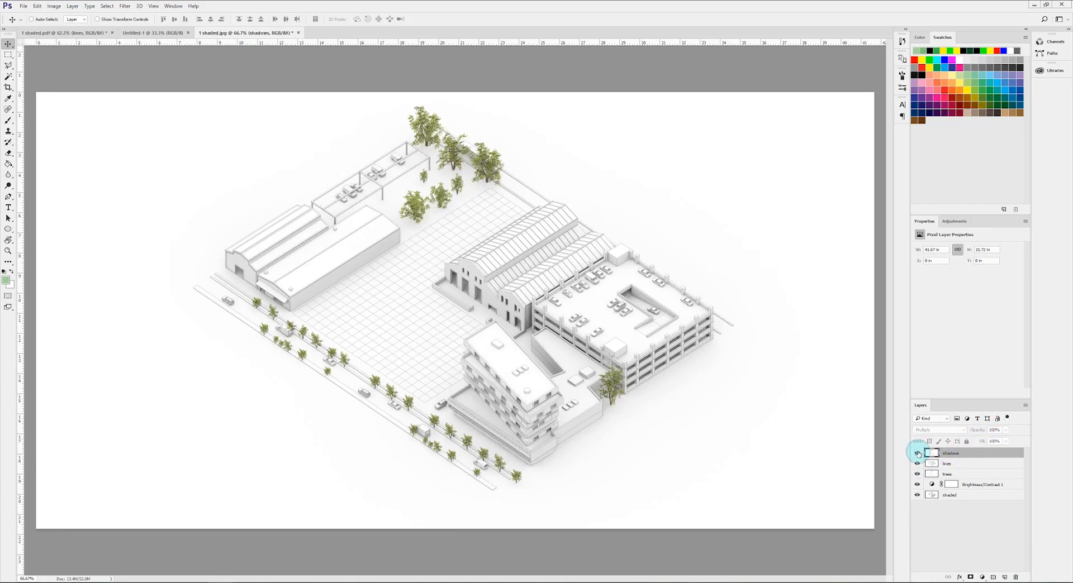
pyautogui.click(917, 453)
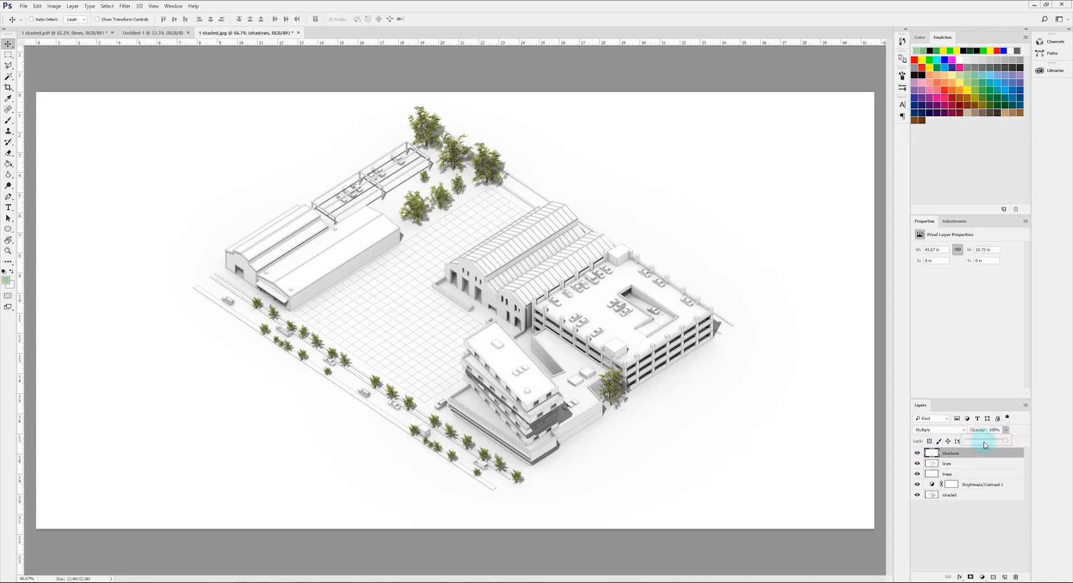
pyautogui.moveTo(984, 446); pyautogui.dragTo(980, 445)
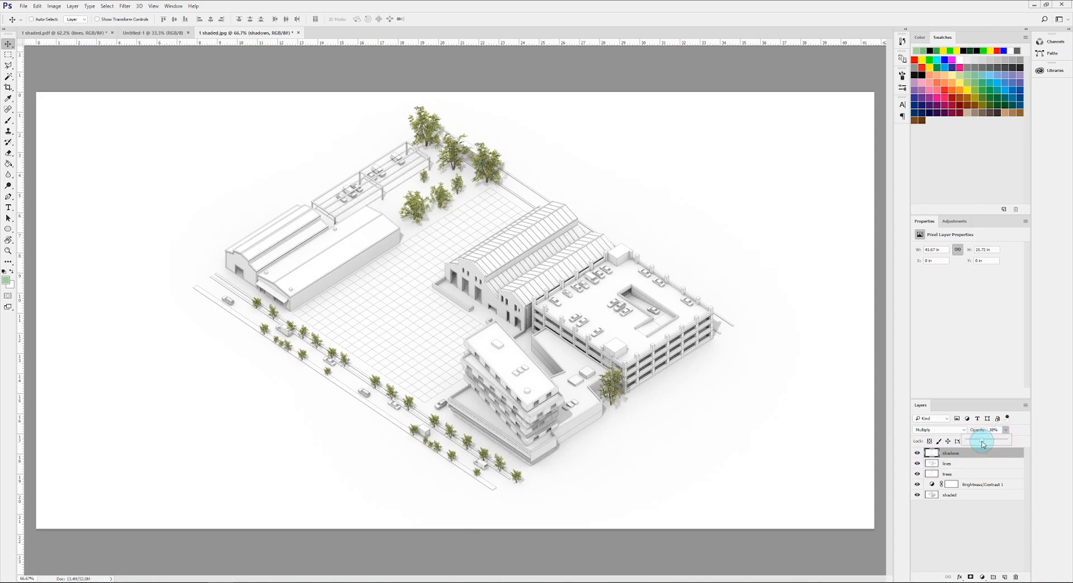
pyautogui.click(984, 429)
pyautogui.write('35')
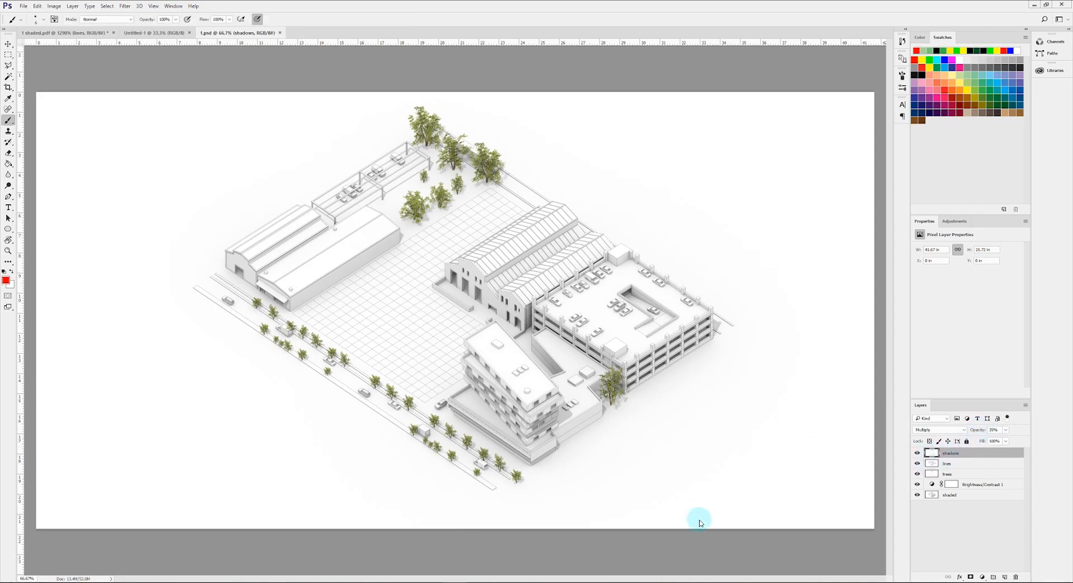
# - Add a layer named red outline and paint straight red lines along the gridded plot's warehouse side and far end up to the sawtooth-roofed hall
pyautogui.click(1004, 577)
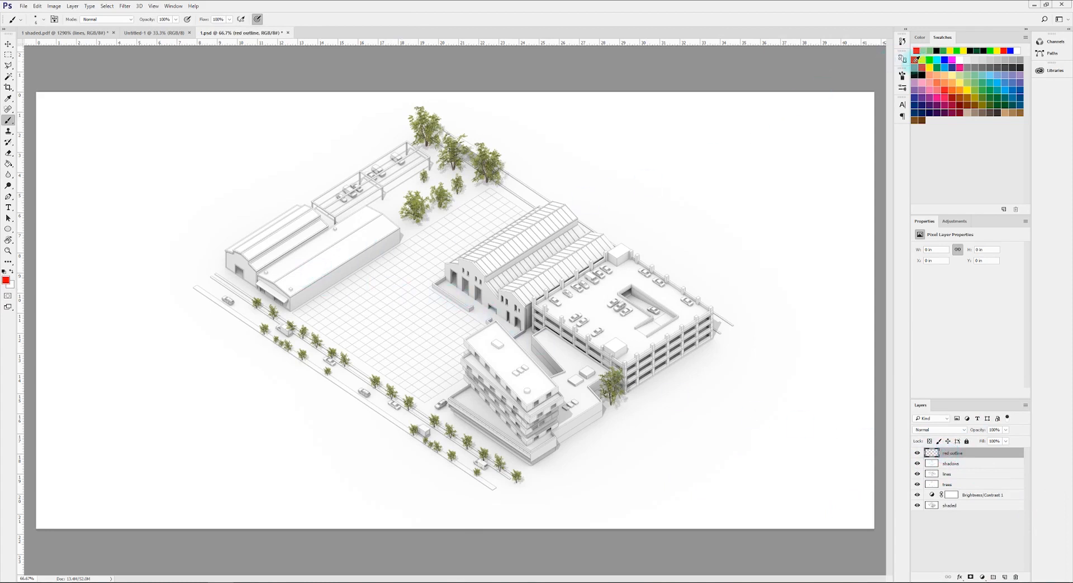
pyautogui.keyDown('alt'); pyautogui.scroll(10, 293, 309); pyautogui.keyUp('alt')
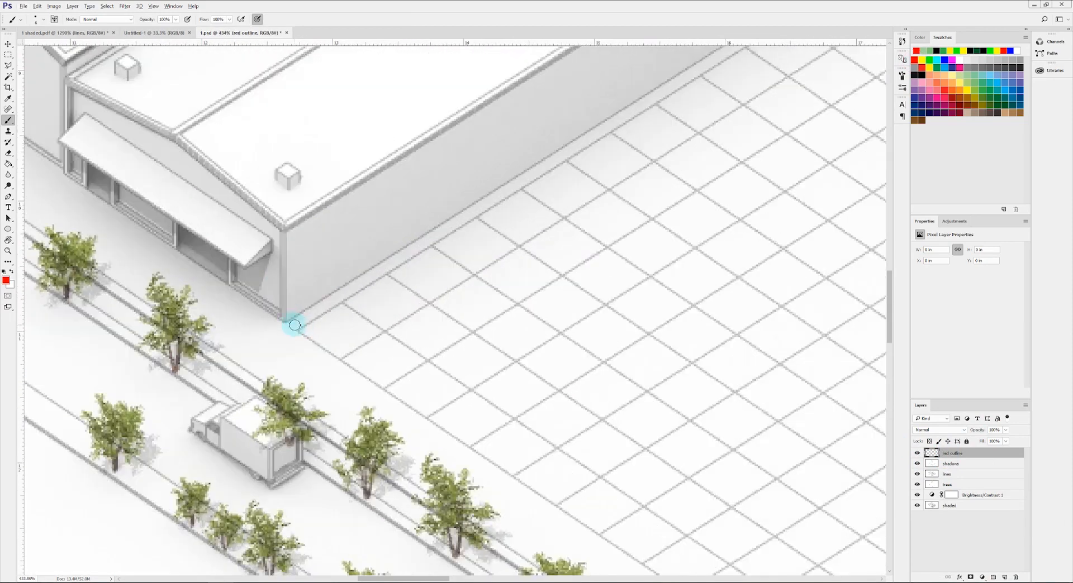
pyautogui.click(299, 329)
pyautogui.keyDown('alt'); pyautogui.scroll(-5, 300, 329); pyautogui.keyUp('alt')
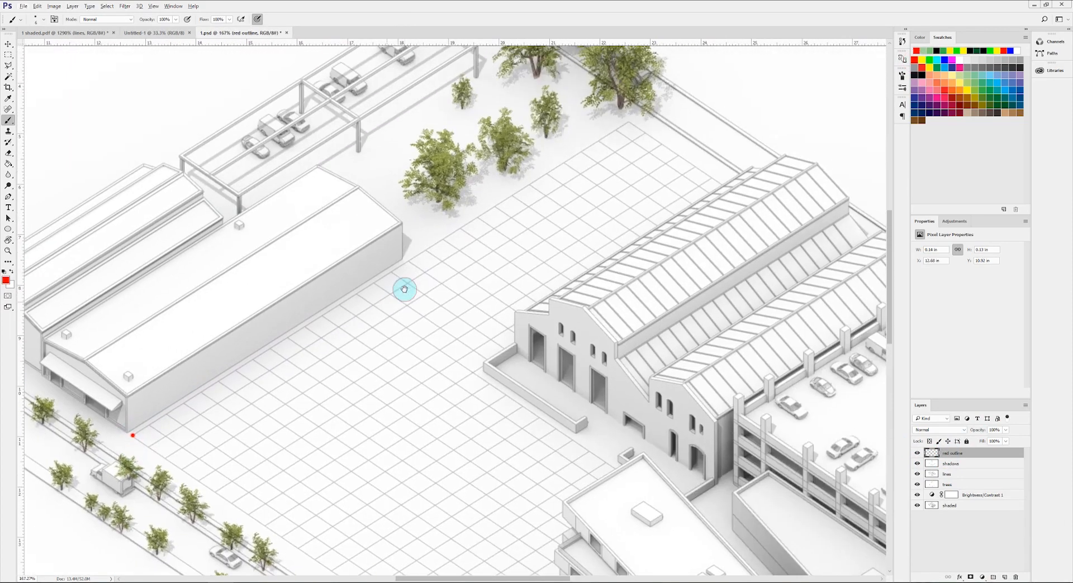
pyautogui.keyDown('shift'); pyautogui.click(629, 124); pyautogui.keyUp('shift')
pyautogui.keyDown('alt'); pyautogui.scroll(3, 636, 119); pyautogui.keyUp('alt')
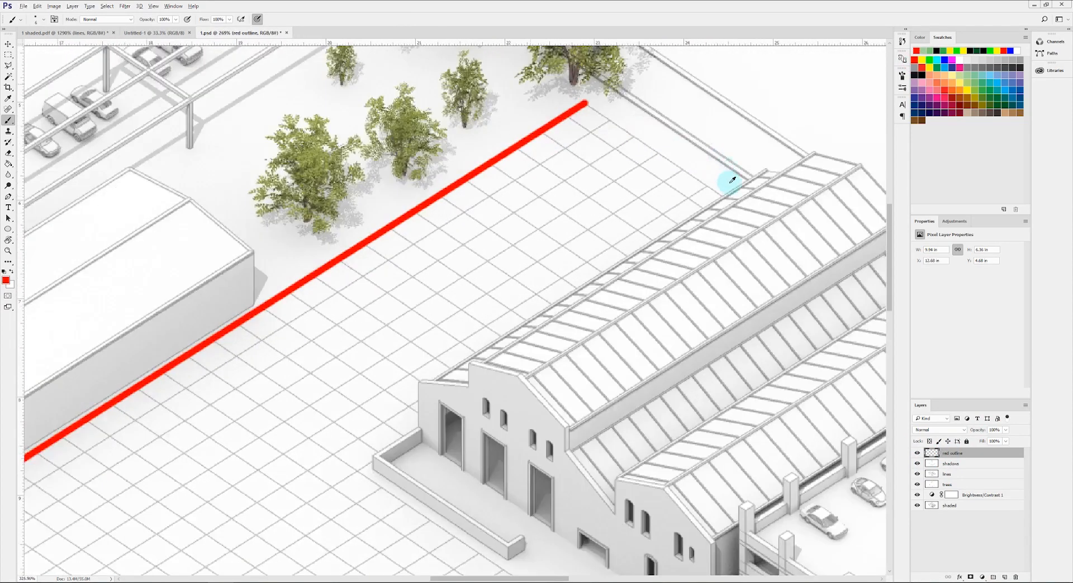
pyautogui.keyDown('shift'); pyautogui.click(715, 190); pyautogui.keyUp('shift')
# - Extend the red outline from the warehouse corner along the street side and back across the grid to the hall's low wall
pyautogui.keyDown('alt'); pyautogui.scroll(-5, 337, 424); pyautogui.keyUp('alt')
pyautogui.keyDown('alt'); pyautogui.scroll(4, 220, 371); pyautogui.keyUp('alt')
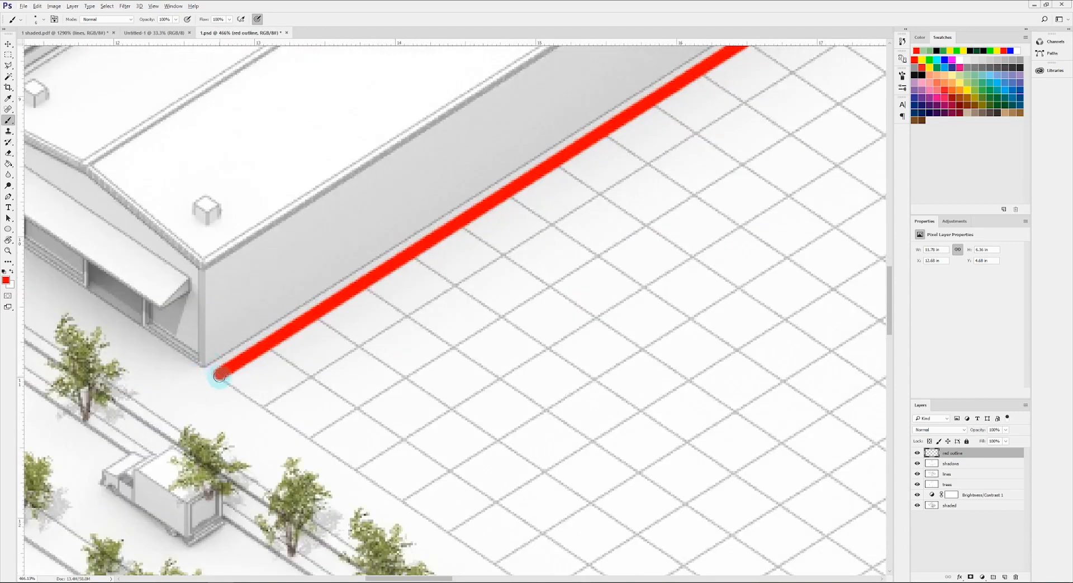
pyautogui.keyDown('alt'); pyautogui.scroll(-2, 611, 307); pyautogui.keyUp('alt')
pyautogui.keyDown('shift'); pyautogui.click(406, 447); pyautogui.keyUp('shift')
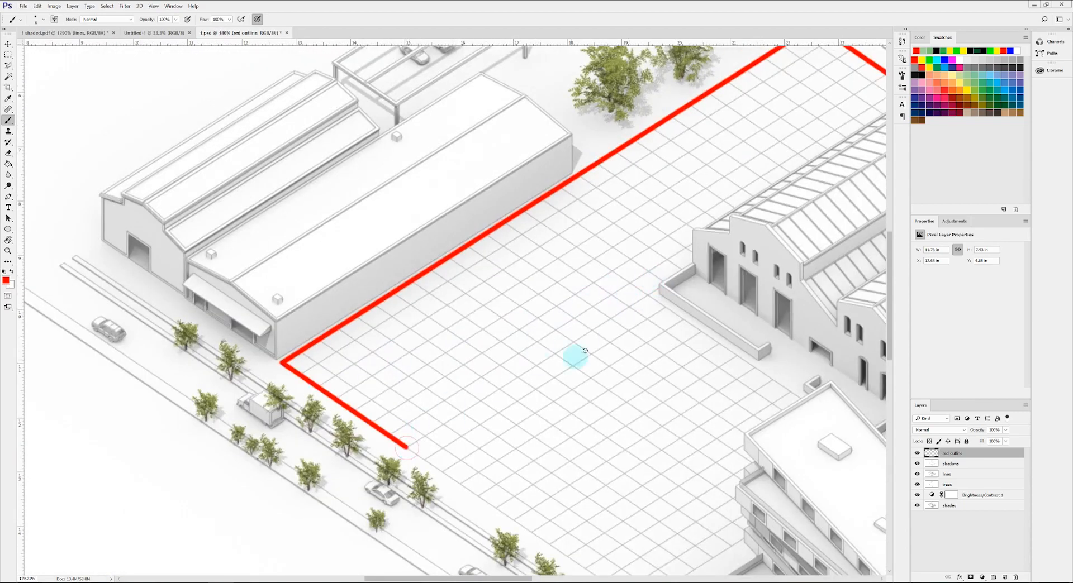
pyautogui.keyDown('shift'); pyautogui.click(659, 288); pyautogui.keyUp('shift')
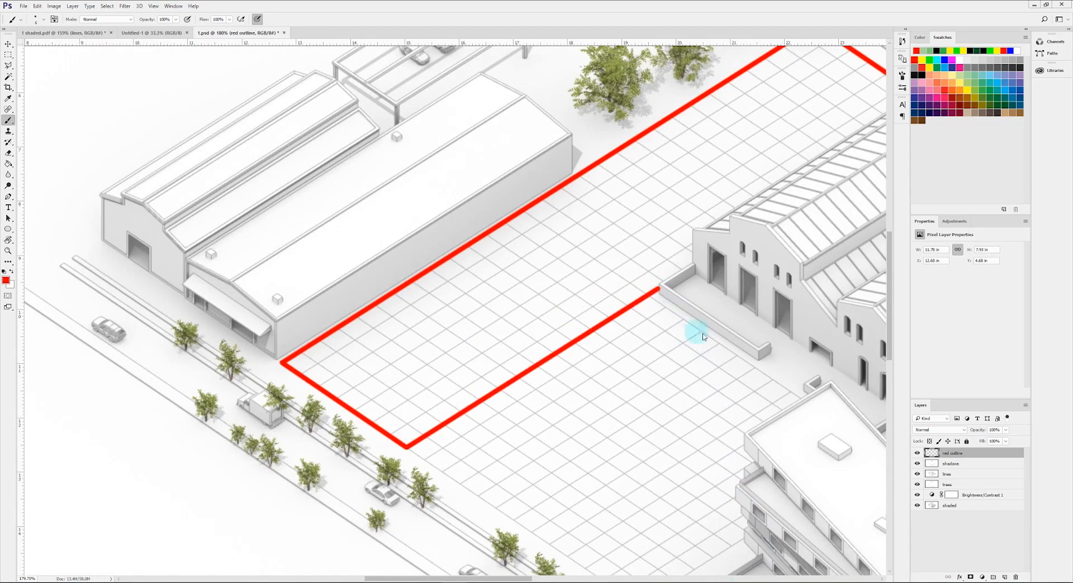
# - Add a layer named yellow outline above the red outline and set the brush colour to yellow
pyautogui.click(1006, 577)
pyautogui.doubleClick(948, 453)
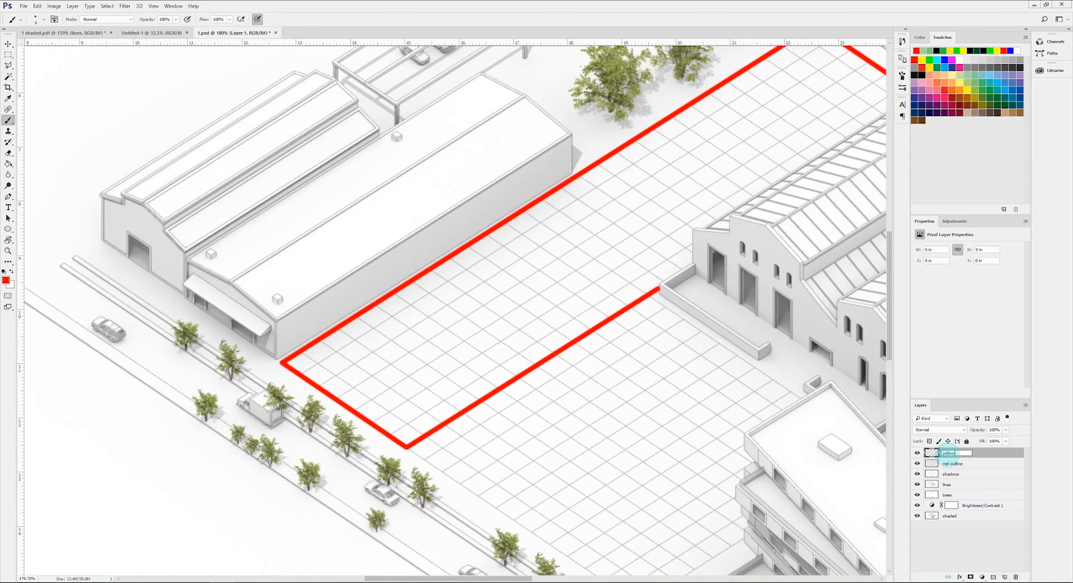
pyautogui.click(967, 465)
pyautogui.click(964, 454)
pyautogui.click(922, 60)
pyautogui.moveTo(592, 327); pyautogui.dragTo(537, 262)
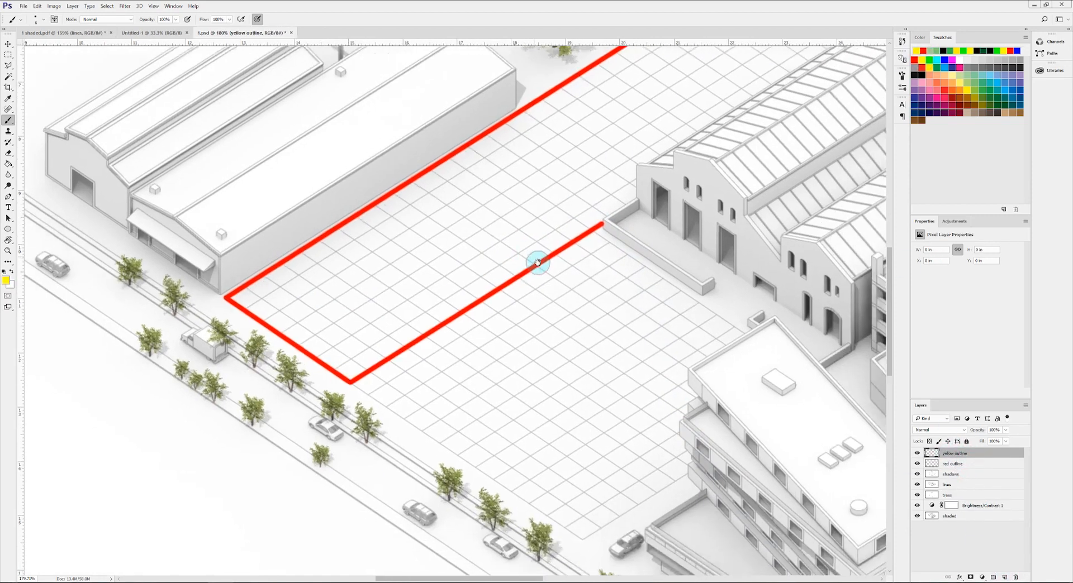
# - Paint straight yellow lines parallel to the red outline towards the low wall, and from there along the grid to the stacked building
pyautogui.click(366, 394)
pyautogui.keyDown('alt'); pyautogui.scroll(4, 625, 271); pyautogui.keyUp('alt')
pyautogui.keyDown('shift'); pyautogui.click(584, 248); pyautogui.keyUp('shift')
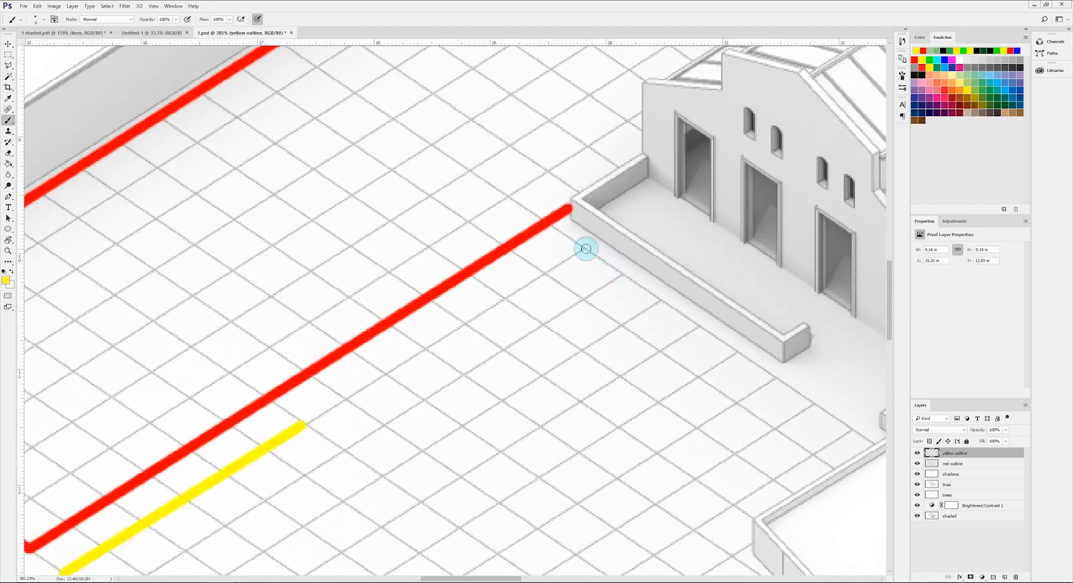
pyautogui.keyDown('alt'); pyautogui.scroll(-6, 585, 249); pyautogui.keyUp('alt')
pyautogui.keyDown('alt'); pyautogui.scroll(9, 715, 340); pyautogui.keyUp('alt')
pyautogui.keyDown('shift'); pyautogui.click(723, 345); pyautogui.keyUp('shift')
pyautogui.keyDown('alt'); pyautogui.scroll(-11, 718, 345); pyautogui.keyUp('alt')
# - Paint the yellow outline's lower side from the stacked building to the street corner, and close it along the street side
pyautogui.keyDown('alt'); pyautogui.scroll(5, 611, 402); pyautogui.keyUp('alt')
pyautogui.click(614, 386)
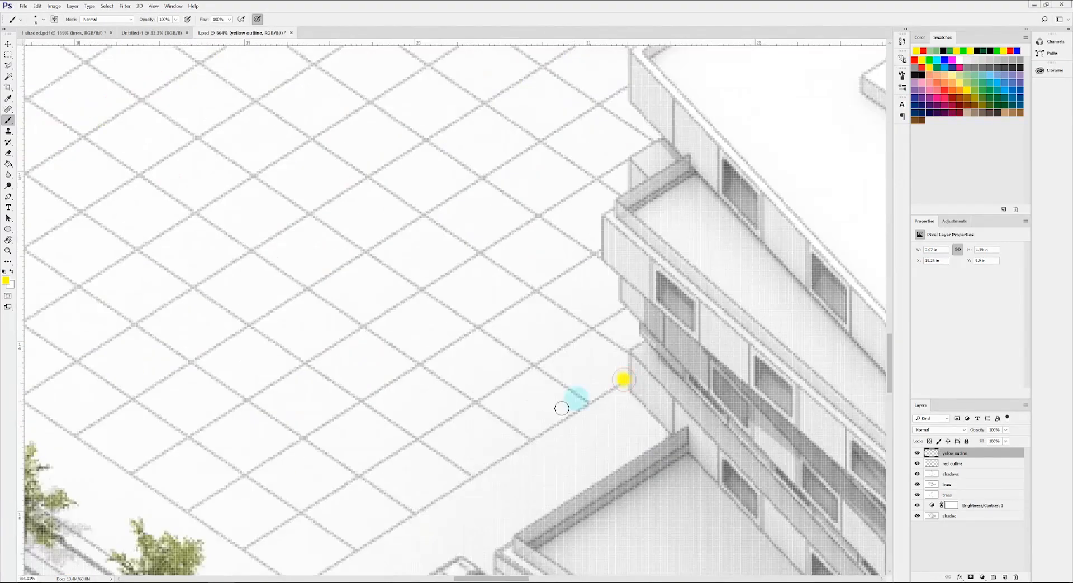
pyautogui.keyDown('alt'); pyautogui.scroll(2, 525, 439); pyautogui.keyUp('alt')
pyautogui.keyDown('shift'); pyautogui.click(524, 439); pyautogui.keyUp('shift')
pyautogui.keyDown('alt'); pyautogui.scroll(-3, 525, 439); pyautogui.keyUp('alt')
pyautogui.keyDown('shift'); pyautogui.click(346, 319); pyautogui.keyUp('shift')
pyautogui.keyDown('alt'); pyautogui.scroll(-5, 49, 233); pyautogui.keyUp('alt')
pyautogui.moveTo(212, 219); pyautogui.dragTo(452, 357)
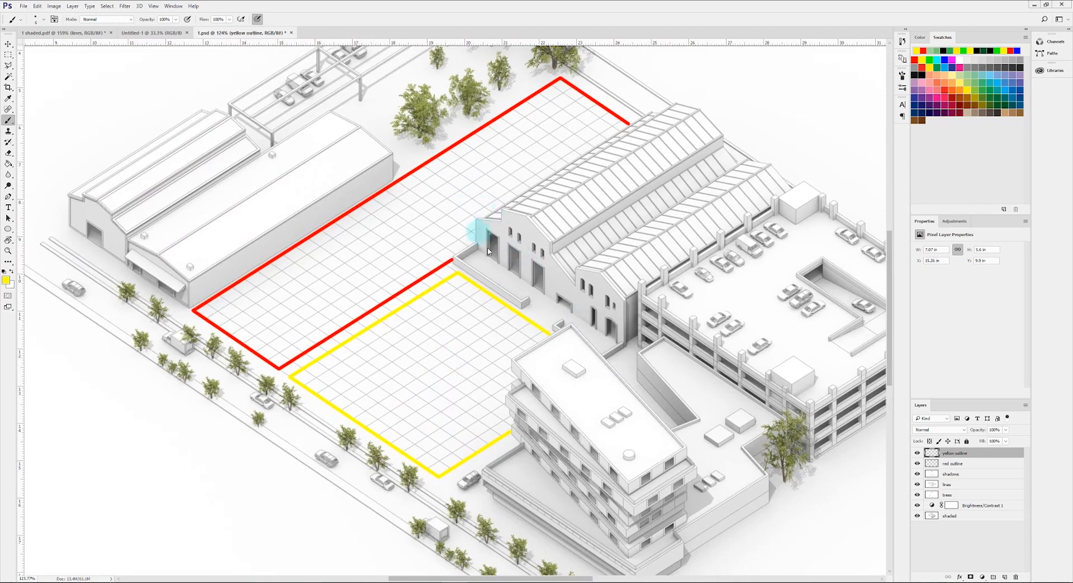
# - Using a smaller brush, trace a thin yellow line from the thick line's end up the lower floors of the stacked building's silhouette
pyautogui.keyDown('alt'); pyautogui.scroll(8, 512, 431); pyautogui.keyUp('alt')
pyautogui.keyDown('alt'); pyautogui.scroll(3, 486, 463); pyautogui.keyUp('alt')
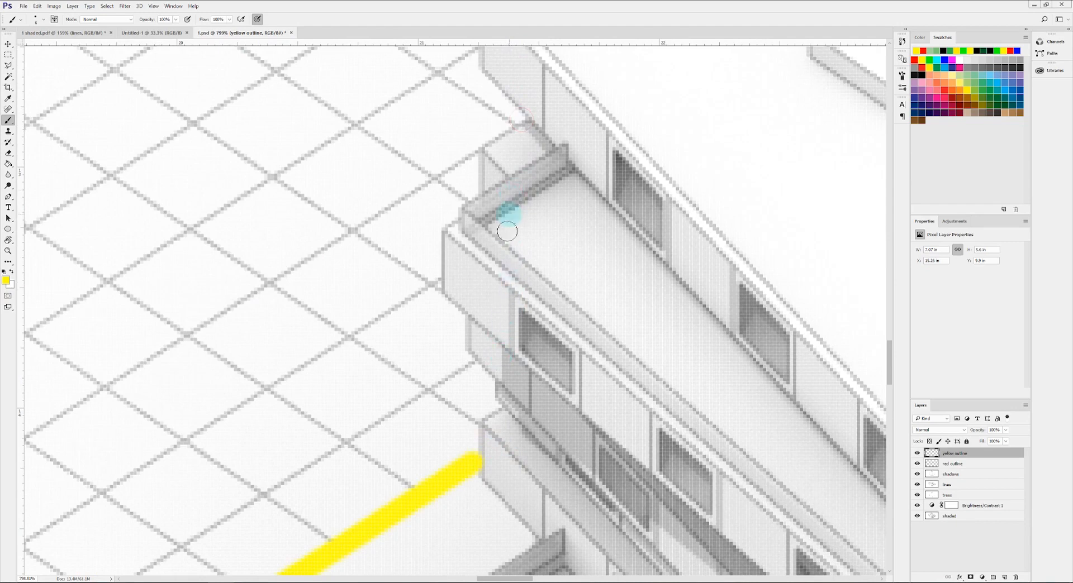
pyautogui.keyDown('alt'); pyautogui.scroll(2, 479, 464); pyautogui.keyUp('alt')
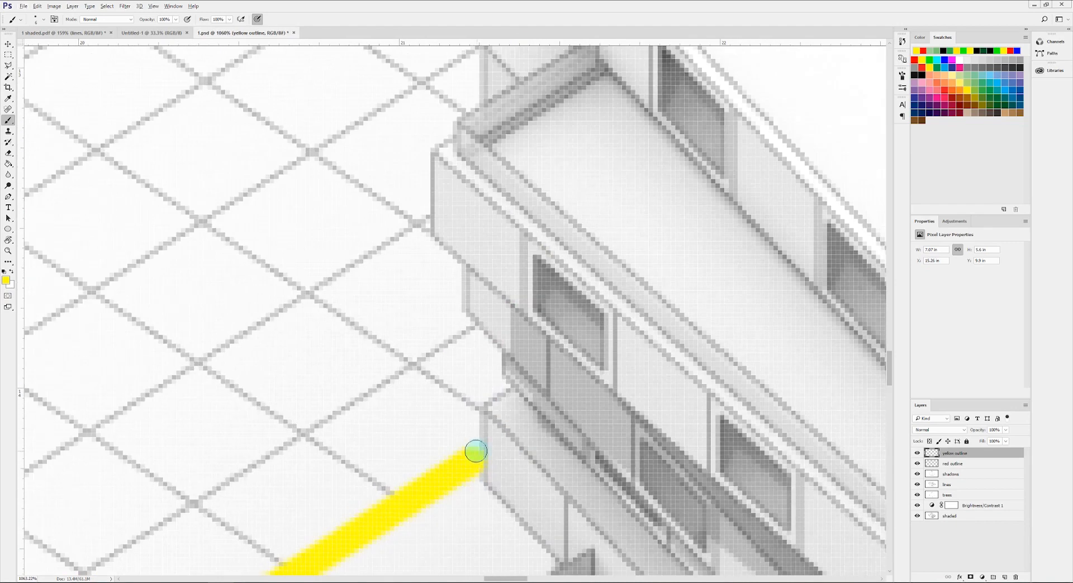
pyautogui.keyDown('alt'); pyautogui.scroll(2, 479, 406); pyautogui.keyUp('alt')
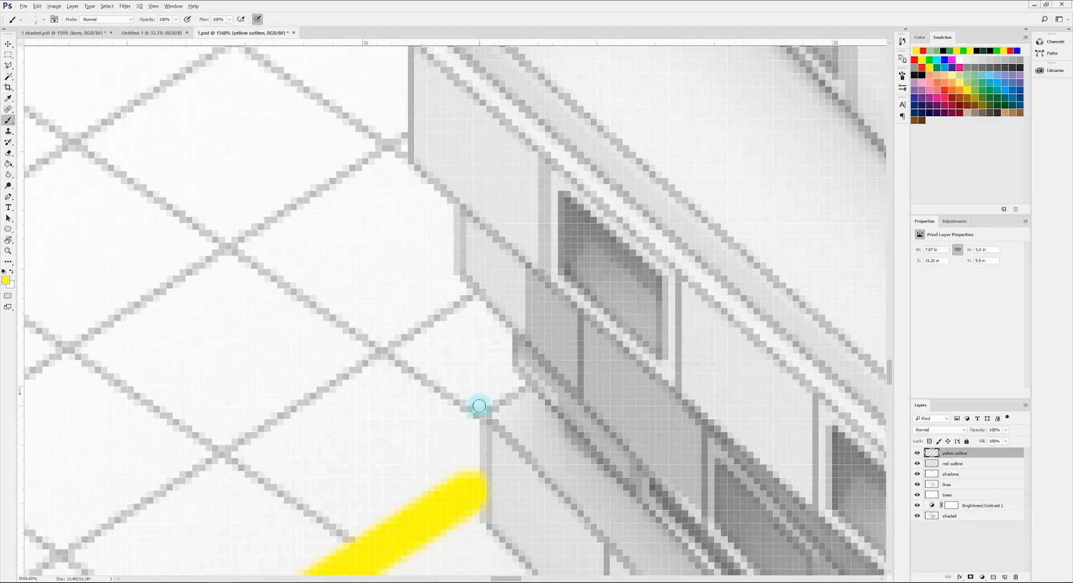
pyautogui.keyDown('shift'); pyautogui.click(479, 406); pyautogui.keyUp('shift')
pyautogui.keyDown('shift'); pyautogui.click(528, 385); pyautogui.keyUp('shift')
pyautogui.keyDown('shift'); pyautogui.click(511, 332); pyautogui.keyUp('shift')
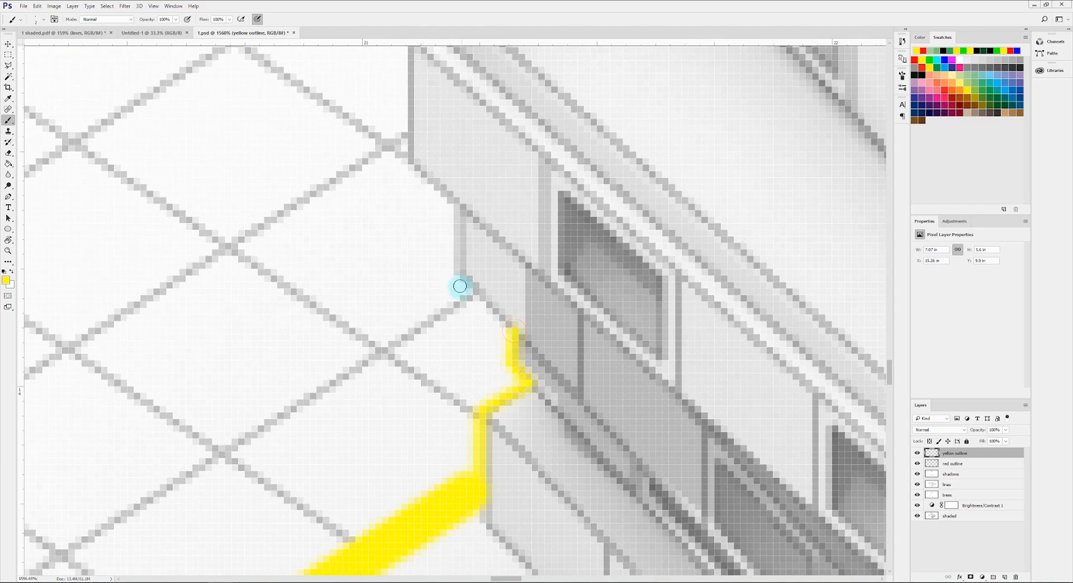
pyautogui.keyDown('shift'); pyautogui.click(461, 287); pyautogui.keyUp('shift')
pyautogui.keyDown('shift'); pyautogui.click(457, 203); pyautogui.keyUp('shift')
pyautogui.keyDown('shift'); pyautogui.click(403, 161); pyautogui.keyUp('shift')
# - Continue the thin yellow line up the stacked building's upper floors along its silhouette
pyautogui.keyDown('alt'); pyautogui.scroll(-2, 464, 265); pyautogui.keyUp('alt')
pyautogui.keyDown('shift'); pyautogui.click(432, 137); pyautogui.keyUp('shift')
pyautogui.keyDown('shift'); pyautogui.click(454, 119); pyautogui.keyUp('shift')
pyautogui.keyDown('shift'); pyautogui.click(476, 101); pyautogui.keyUp('shift')
pyautogui.keyDown('shift'); pyautogui.click(454, 180); pyautogui.keyUp('shift')
pyautogui.keyDown('shift'); pyautogui.click(509, 144); pyautogui.keyUp('shift')
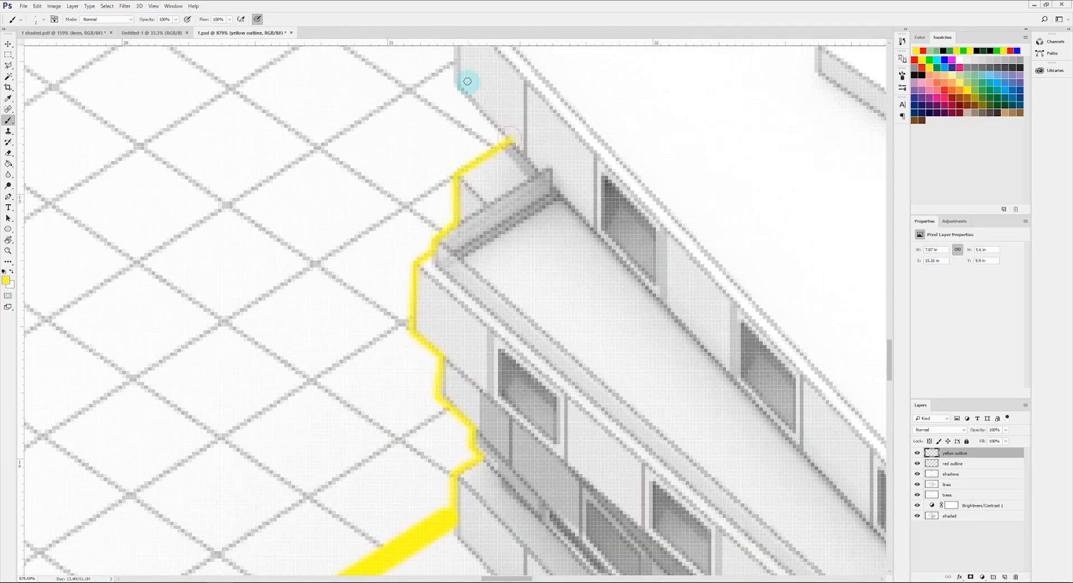
pyautogui.keyDown('shift'); pyautogui.click(459, 84); pyautogui.keyUp('shift')
pyautogui.keyDown('shift'); pyautogui.click(467, 173); pyautogui.keyUp('shift')
pyautogui.keyDown('alt'); pyautogui.scroll(-5, 598, 317); pyautogui.keyUp('alt')
# - Trace a thin red line from the red outline's open end along the low wall, hall facade and roof edge to the outline's other end
pyautogui.click(921, 51)
pyautogui.keyDown('alt'); pyautogui.scroll(4, 425, 119); pyautogui.keyUp('alt')
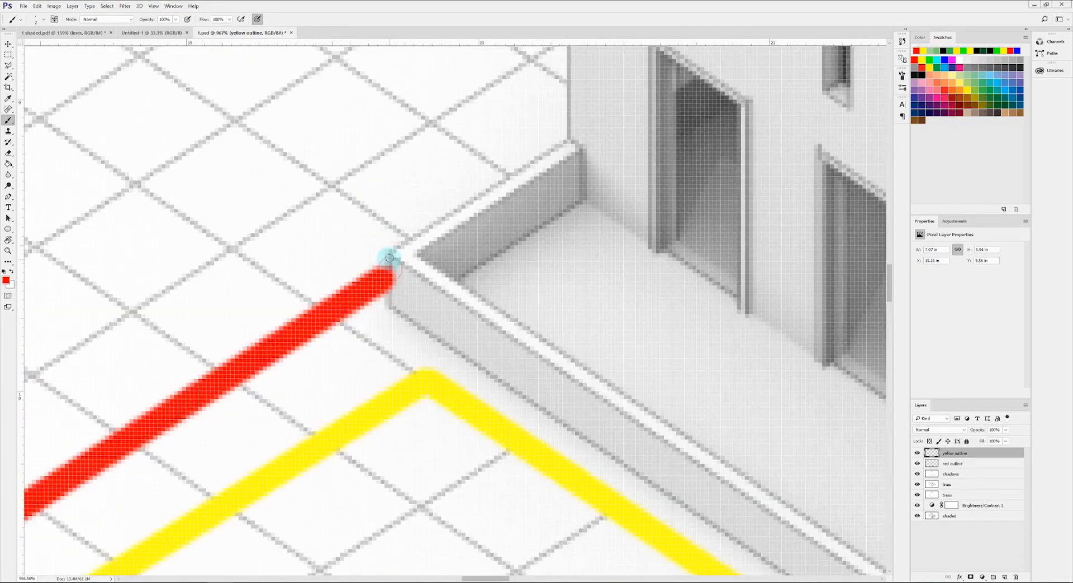
pyautogui.click(389, 258)
pyautogui.keyDown('shift'); pyautogui.click(565, 139); pyautogui.keyUp('shift')
pyautogui.moveTo(564, 141); pyautogui.dragTo(532, 312)
pyautogui.keyDown('shift'); pyautogui.click(548, 158); pyautogui.keyUp('shift')
pyautogui.keyDown('shift'); pyautogui.click(604, 154); pyautogui.keyUp('shift')
pyautogui.keyDown('alt'); pyautogui.scroll(-3, 490, 298); pyautogui.keyUp('alt')
pyautogui.keyDown('alt'); pyautogui.scroll(-2, 594, 216); pyautogui.keyUp('alt')
pyautogui.keyDown('alt'); pyautogui.scroll(3, 766, 100); pyautogui.keyUp('alt')
pyautogui.keyDown('shift'); pyautogui.click(771, 106); pyautogui.keyUp('shift')
pyautogui.keyDown('alt'); pyautogui.scroll(-5, 556, 193); pyautogui.keyUp('alt')
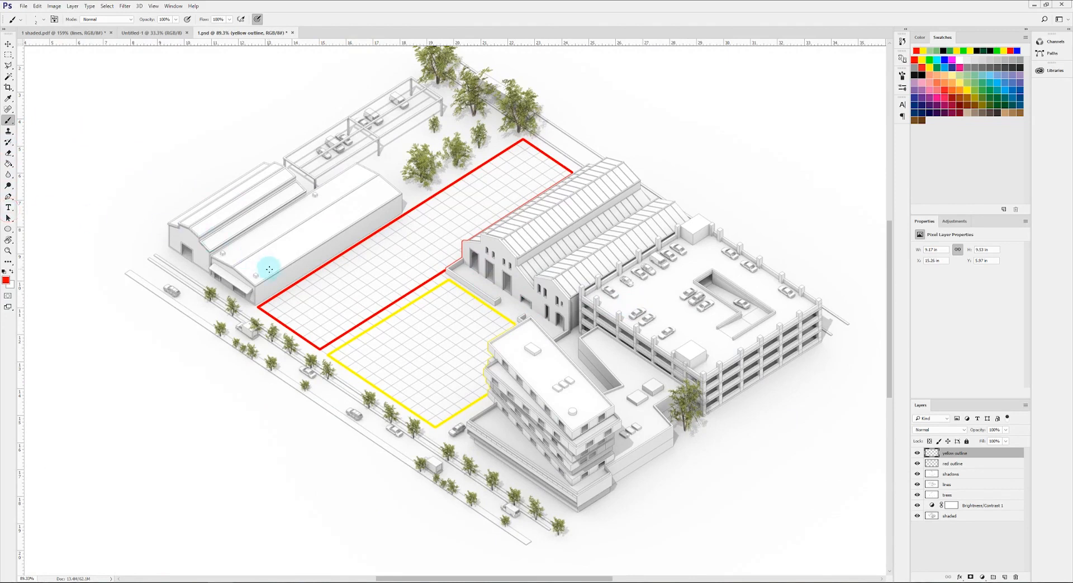
# - Add the text ART CENTER over the red-outlined plot, starting beside the warehouse's street corner
pyautogui.click(9, 208)
pyautogui.click(261, 278)
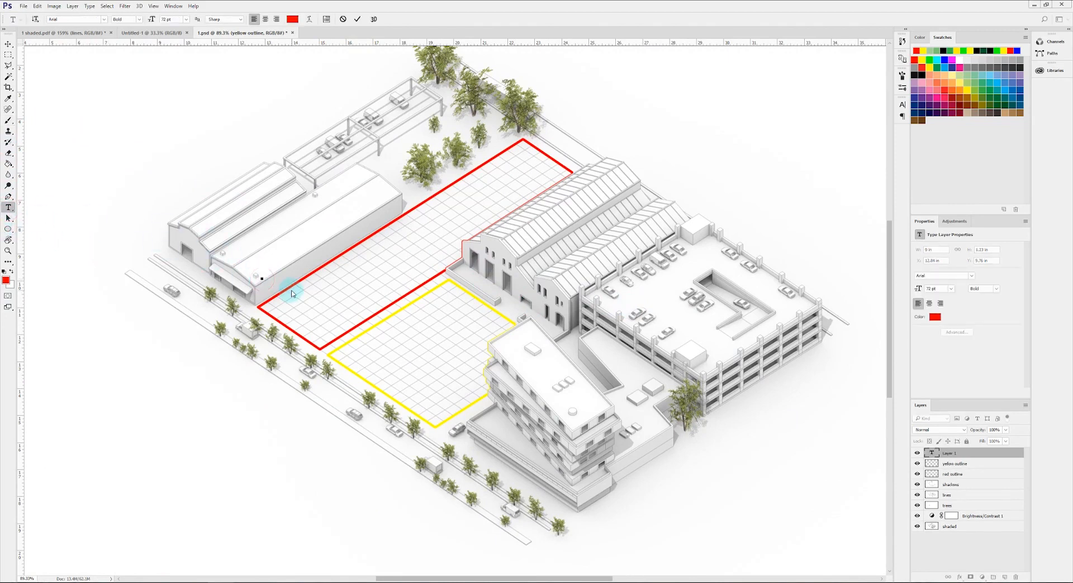
pyautogui.write('ART CENTER')
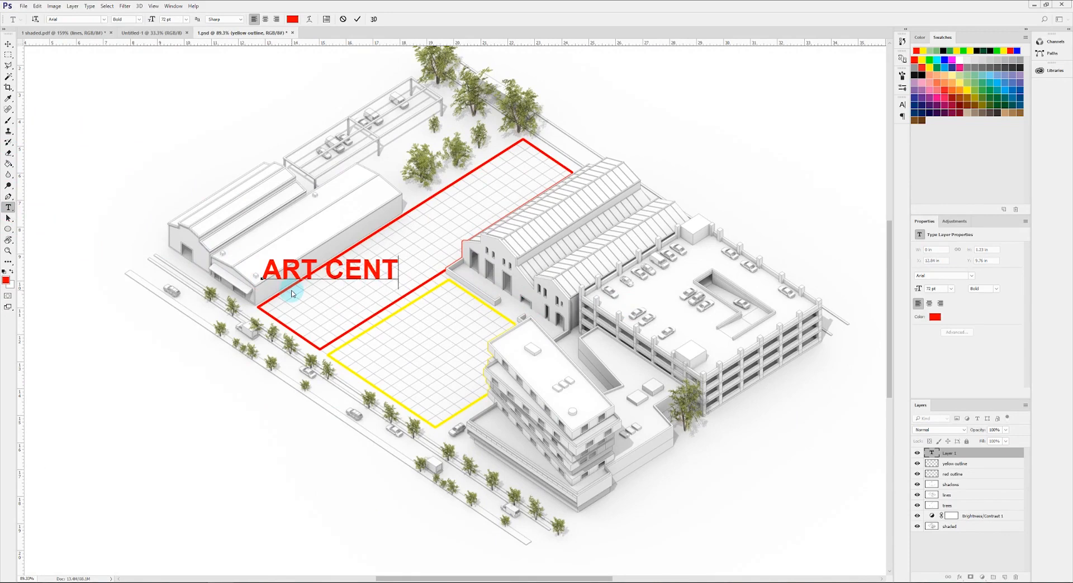
# - Change the ART CENTER text colour to black (000000)
pyautogui.click(6, 280)
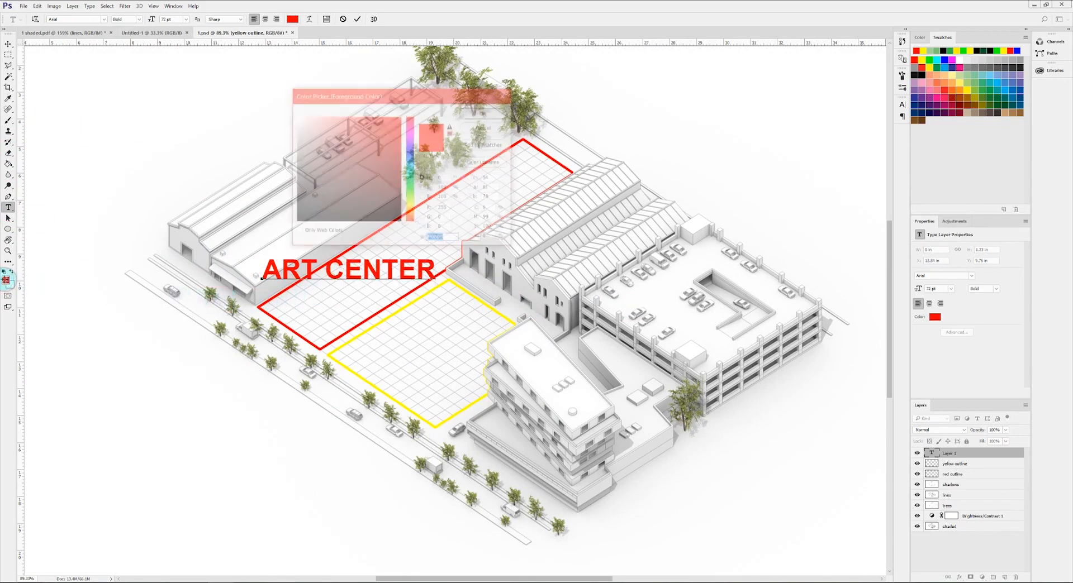
pyautogui.click(482, 127)
pyautogui.moveTo(436, 264); pyautogui.dragTo(196, 273)
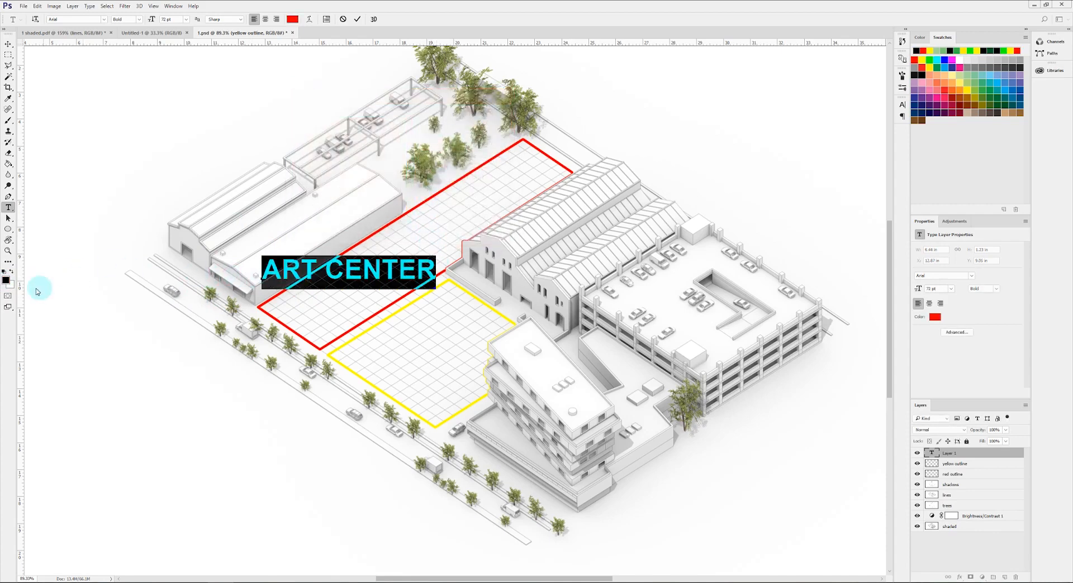
pyautogui.click(6, 281)
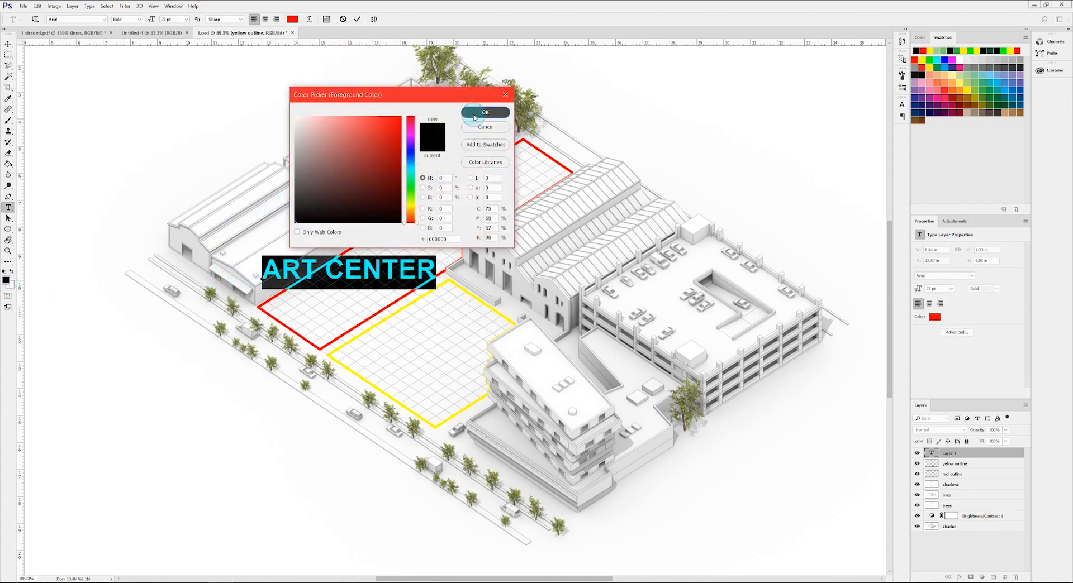
pyautogui.click(484, 112)
pyautogui.click(363, 374)
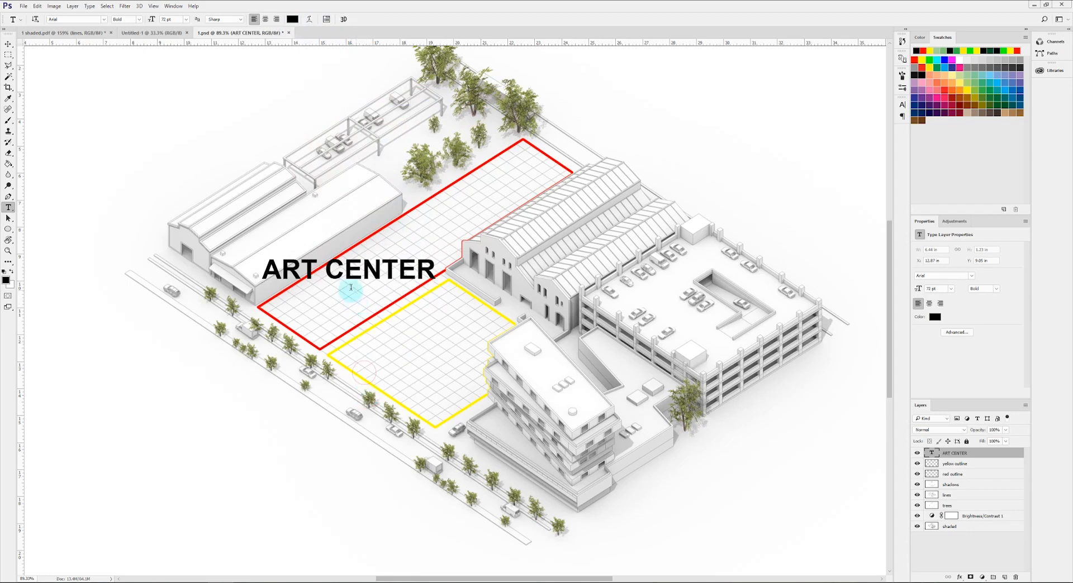
# - Add the text PARK below ART CENTER, beside the street-side corner of the yellow outline, and switch to the Move tool
pyautogui.click(281, 347)
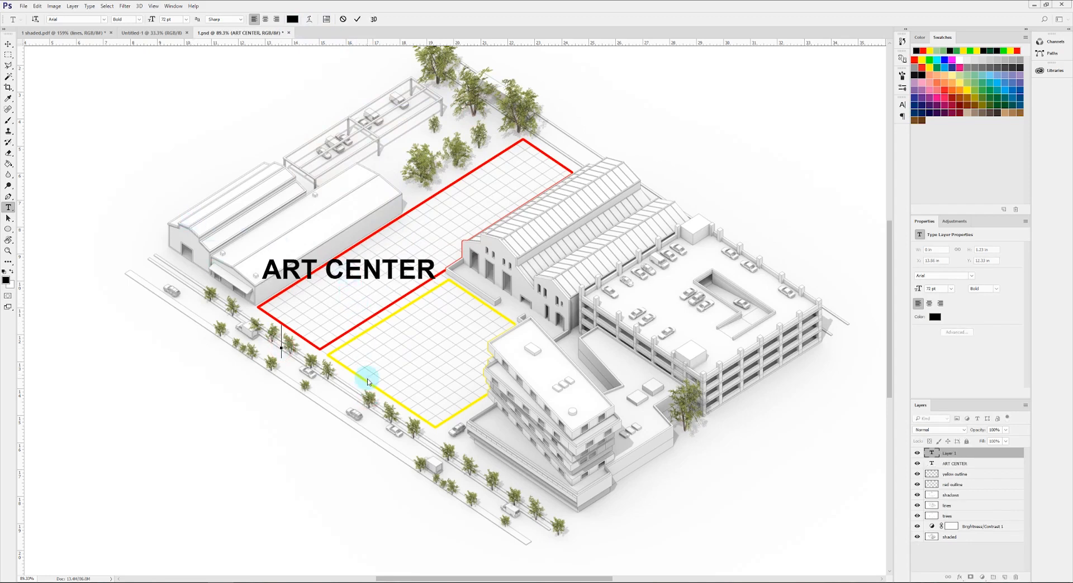
pyautogui.click(356, 405)
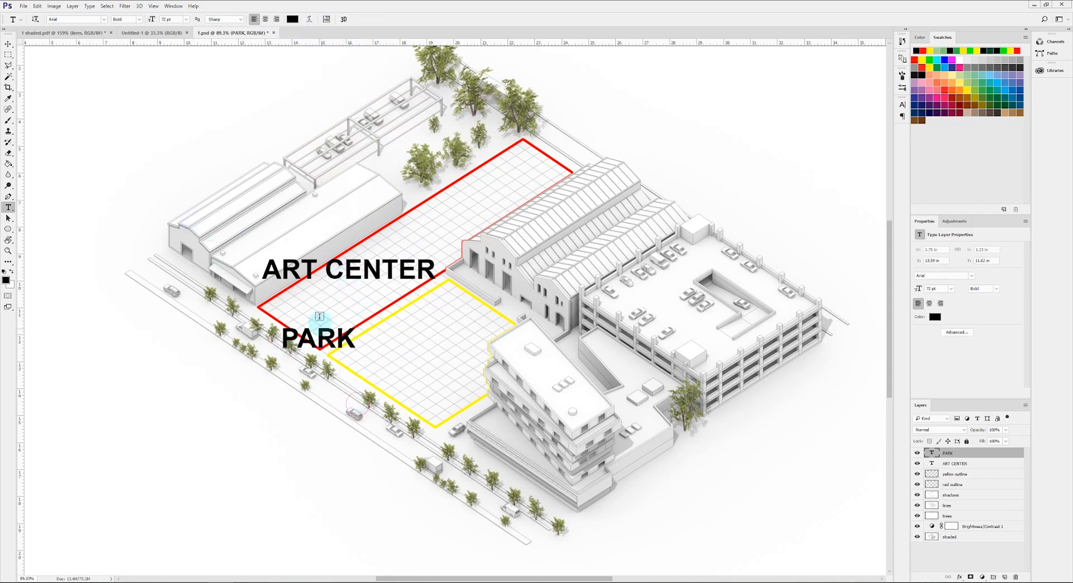
pyautogui.click(7, 42)
pyautogui.click(8, 44)
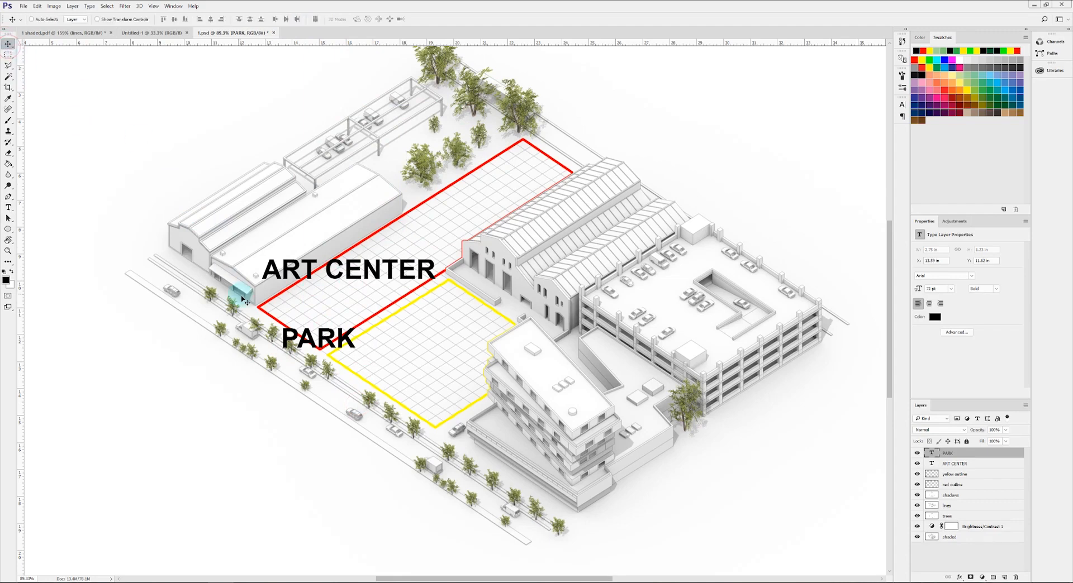
# - Move the PARK text clear of the street side of the site and shift ART CENTER towards the border between the two outlined plots
pyautogui.moveTo(320, 344); pyautogui.dragTo(339, 445)
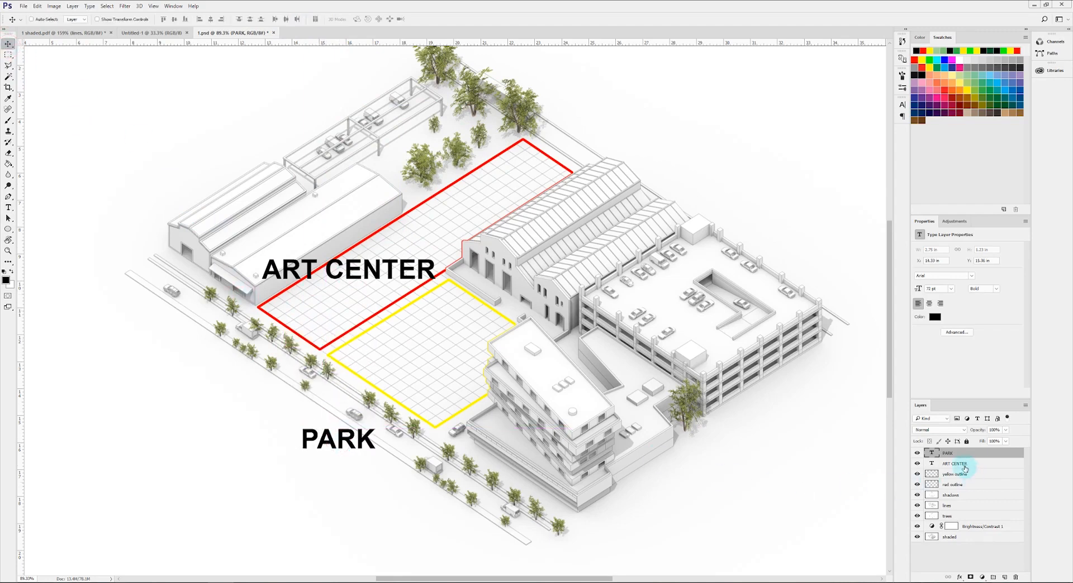
pyautogui.click(964, 466)
pyautogui.moveTo(374, 242); pyautogui.dragTo(427, 246)
pyautogui.keyDown('alt'); pyautogui.scroll(2, 385, 258); pyautogui.keyUp('alt')
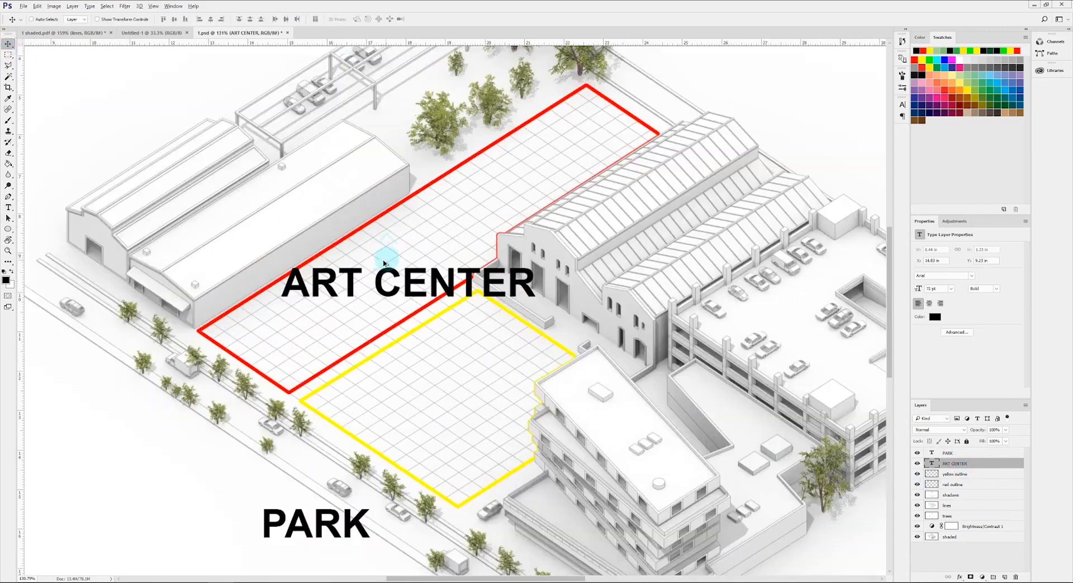
pyautogui.keyDown('alt'); pyautogui.scroll(2, 383, 261); pyautogui.keyUp('alt')
pyautogui.moveTo(385, 287); pyautogui.dragTo(402, 316)
# - Free-transform the ART CENTER text so its baseline and letter uprights follow the two grid directions of the red-outlined plot
pyautogui.hotkey('ctrl', 't')
pyautogui.moveTo(325, 323); pyautogui.dragTo(326, 358)
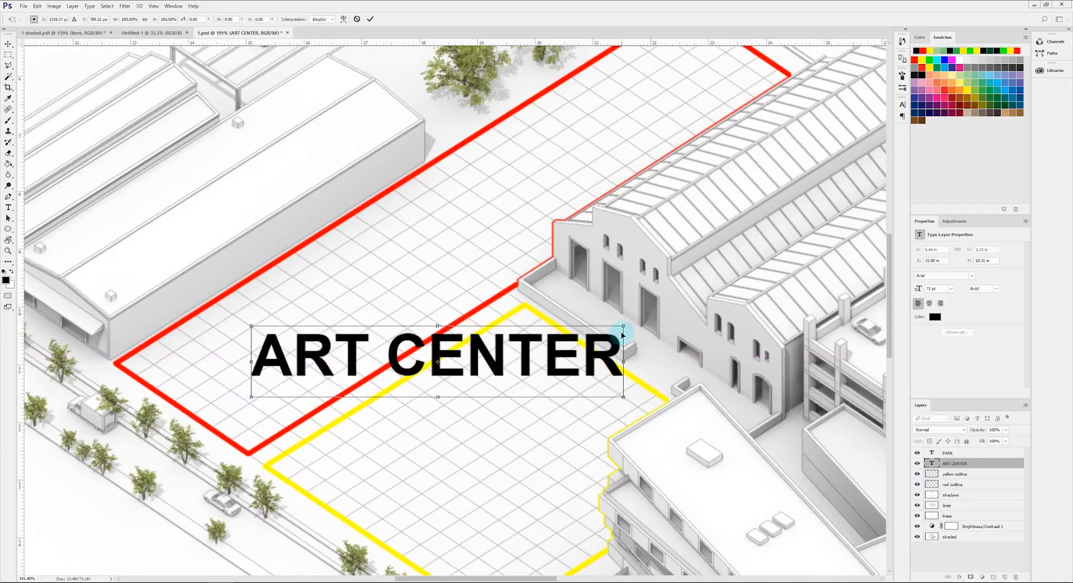
pyautogui.keyDown('ctrl'); pyautogui.keyDown('shift'); pyautogui.moveTo(624, 328); pyautogui.dragTo(566, 128); pyautogui.keyUp('shift'); pyautogui.keyUp('ctrl')
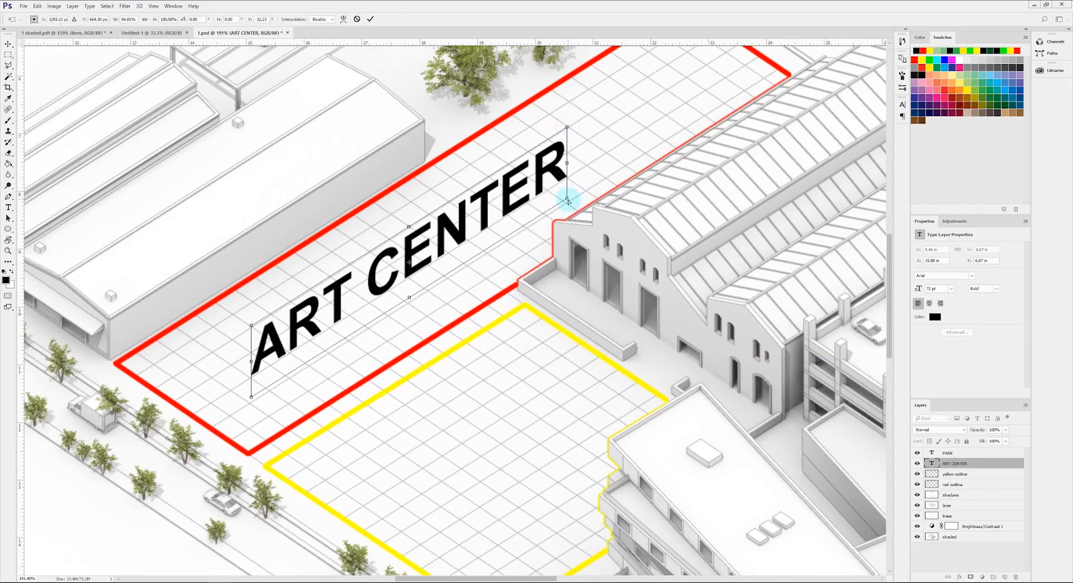
pyautogui.keyDown('ctrl'); pyautogui.keyDown('shift'); pyautogui.moveTo(568, 201); pyautogui.dragTo(624, 166); pyautogui.keyUp('shift'); pyautogui.keyUp('ctrl')
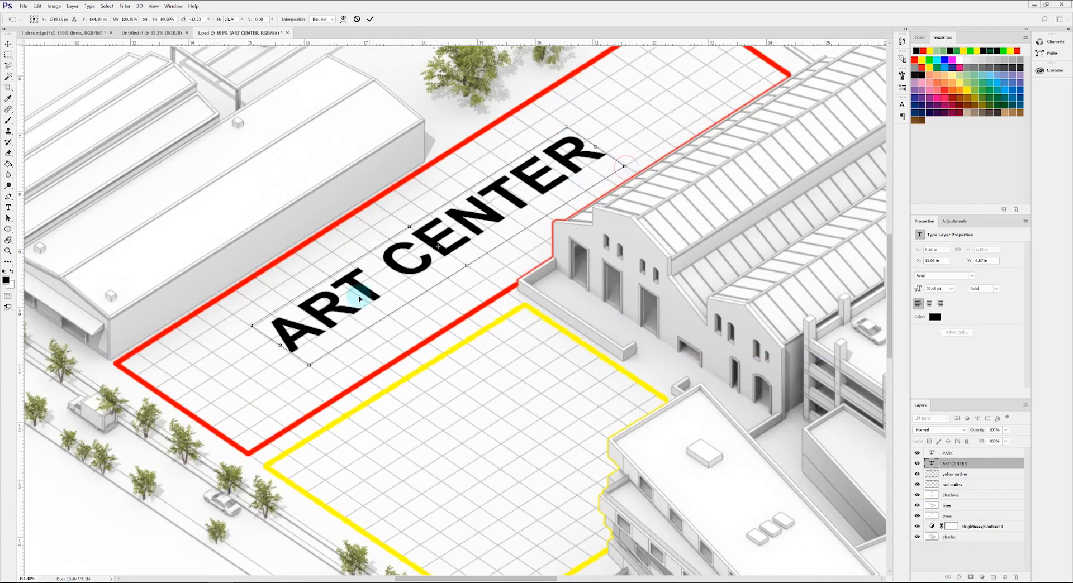
pyautogui.keyDown('ctrl'); pyautogui.moveTo(309, 366); pyautogui.dragTo(309, 366); pyautogui.keyUp('ctrl')
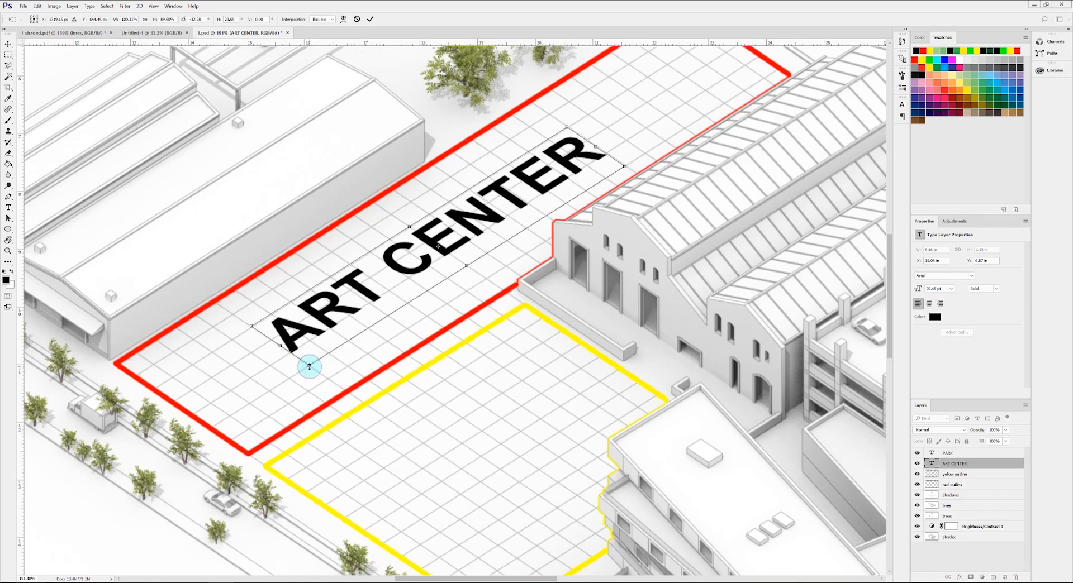
# - Enlarge the skewed ART CENTER text proportionally to about 7.94 in wide, centred in the red-outlined plot, and apply the transform
pyautogui.keyDown('alt'); pyautogui.scroll(-3, 361, 350); pyautogui.keyUp('alt')
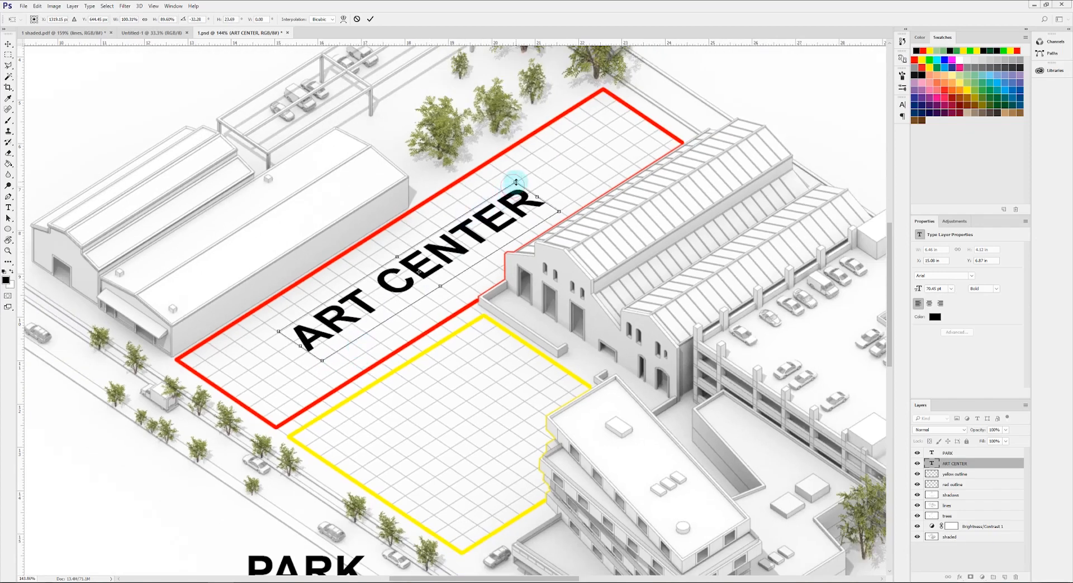
pyautogui.keyDown('shift'); pyautogui.moveTo(516, 182); pyautogui.dragTo(551, 194); pyautogui.keyUp('shift')
pyautogui.press('Return')
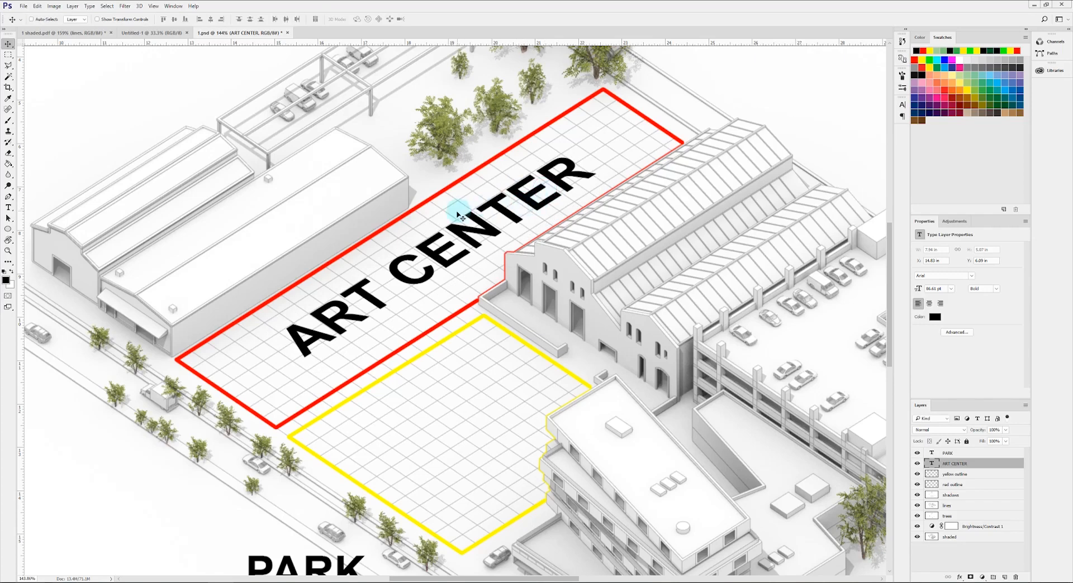
pyautogui.keyDown('alt'); pyautogui.scroll(-4, 459, 215); pyautogui.keyUp('alt')
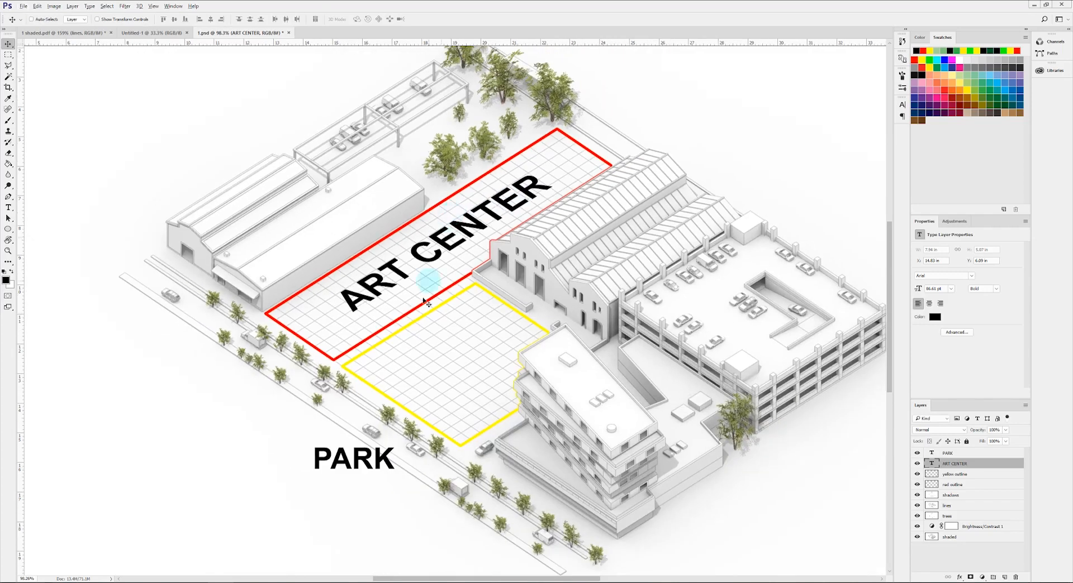
# - Move the PARK text into the yellow-outlined plot and skew it to follow both grid directions
pyautogui.click(951, 455)
pyautogui.keyDown('alt'); pyautogui.scroll(10, 456, 360); pyautogui.keyUp('alt')
pyautogui.moveTo(342, 467); pyautogui.dragTo(426, 382)
pyautogui.hotkey('ctrl', 't')
pyautogui.keyDown('ctrl'); pyautogui.moveTo(358, 355); pyautogui.dragTo(347, 369); pyautogui.keyUp('ctrl')
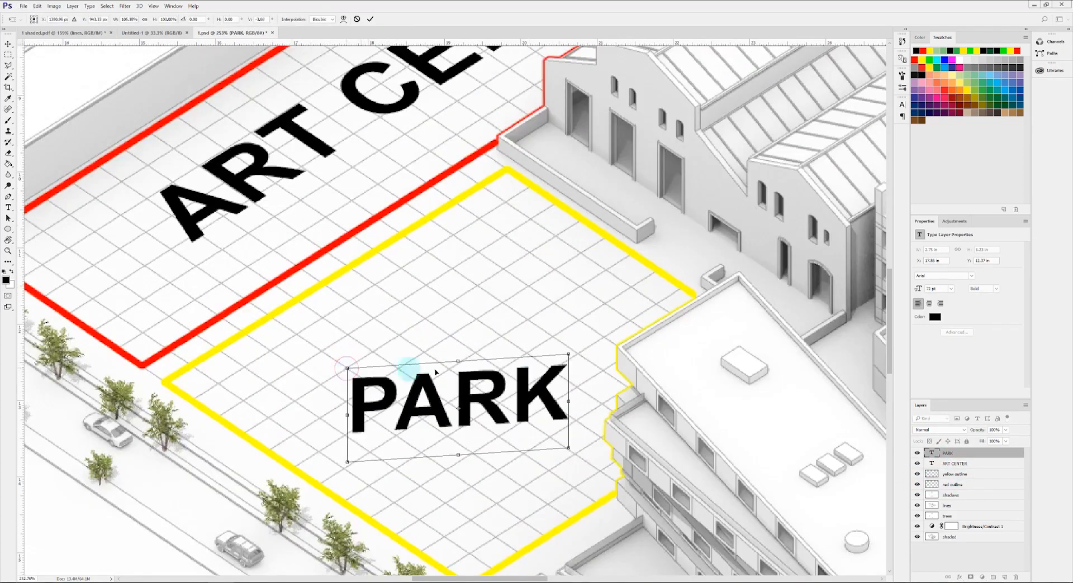
pyautogui.keyDown('ctrl'); pyautogui.moveTo(567, 355); pyautogui.dragTo(505, 270); pyautogui.keyUp('ctrl')
pyautogui.keyDown('ctrl'); pyautogui.moveTo(505, 364); pyautogui.dragTo(579, 319); pyautogui.keyUp('ctrl')
pyautogui.keyDown('alt'); pyautogui.scroll(-3, 456, 365); pyautogui.keyUp('alt')
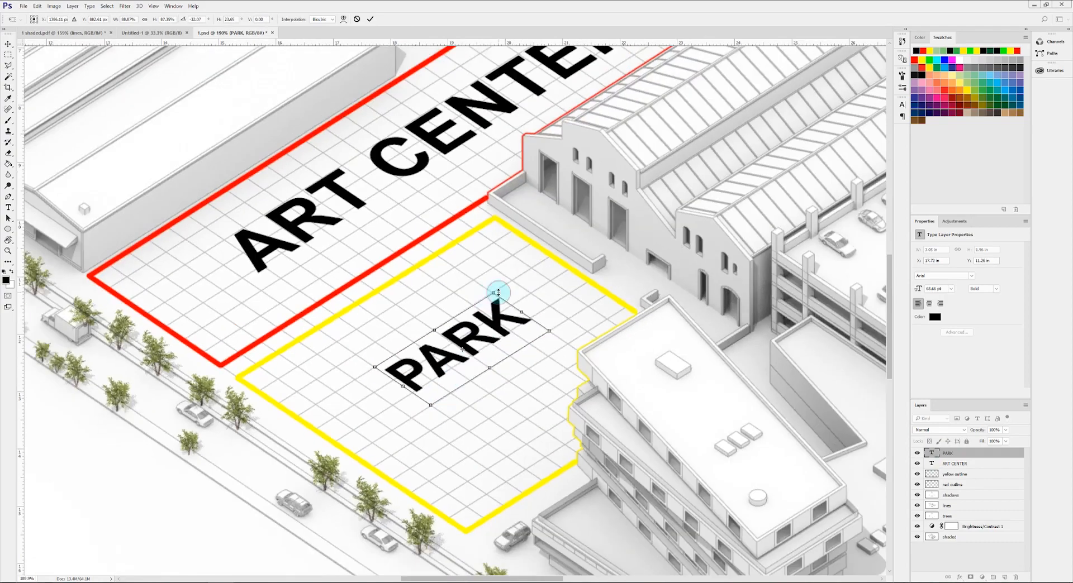
# - Enlarge the skewed PARK text, centre it in the yellow-outlined plot and apply the transform
pyautogui.keyDown('shift'); pyautogui.moveTo(496, 292); pyautogui.dragTo(504, 259); pyautogui.keyUp('shift')
pyautogui.moveTo(495, 294); pyautogui.dragTo(495, 321)
pyautogui.keyDown('alt'); pyautogui.scroll(-2, 478, 349); pyautogui.keyUp('alt')
pyautogui.moveTo(465, 364); pyautogui.dragTo(454, 366)
pyautogui.keyDown('alt'); pyautogui.scroll(-3, 453, 370); pyautogui.keyUp('alt')
pyautogui.press('Return')
# - Nudge the ART CENTER text and the PARK text so each sits centred on the grid of its own plot
pyautogui.click(953, 463)
pyautogui.keyDown('alt'); pyautogui.scroll(8, 340, 293); pyautogui.keyUp('alt')
pyautogui.moveTo(349, 293); pyautogui.dragTo(343, 300)
pyautogui.keyDown('alt'); pyautogui.scroll(-3, 343, 308); pyautogui.keyUp('alt')
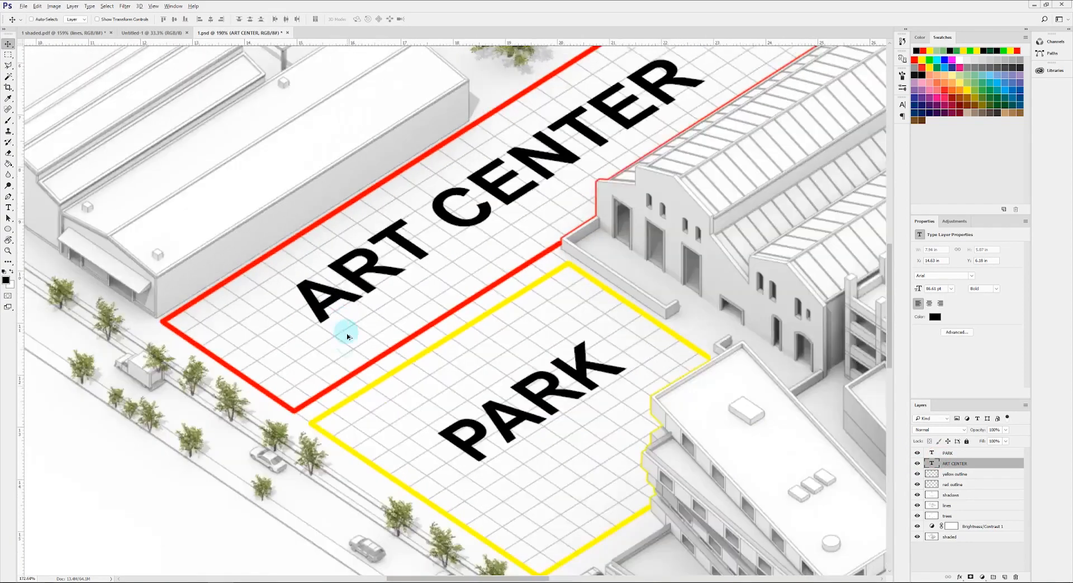
pyautogui.keyDown('alt'); pyautogui.scroll(-4, 349, 335); pyautogui.keyUp('alt')
pyautogui.click(950, 454)
pyautogui.keyDown('alt'); pyautogui.scroll(7, 479, 378); pyautogui.keyUp('alt')
pyautogui.moveTo(429, 396); pyautogui.dragTo(438, 393)
pyautogui.keyDown('alt'); pyautogui.scroll(-7, 439, 397); pyautogui.keyUp('alt')
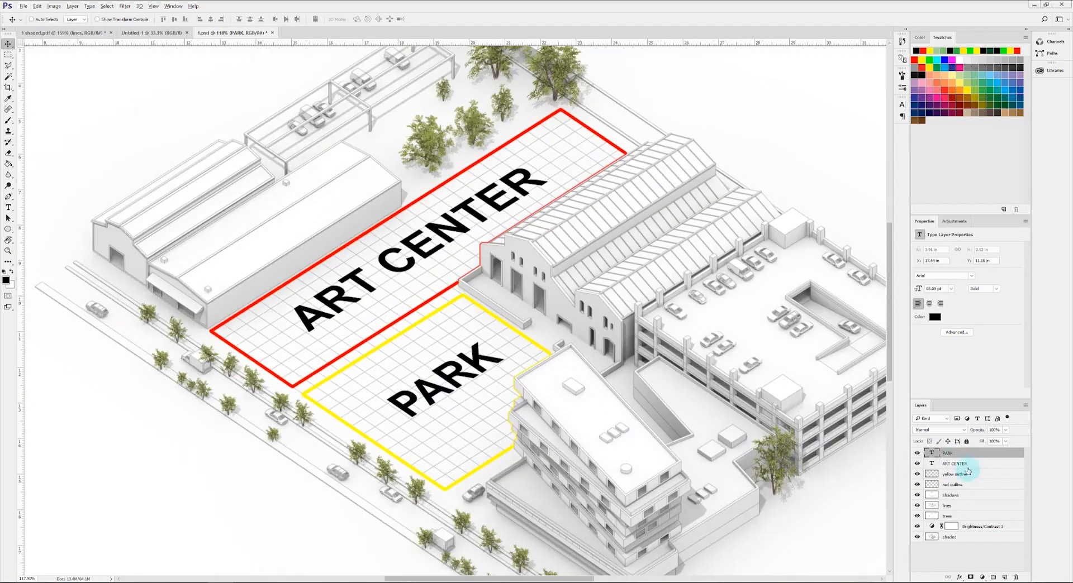
# - Lower the opacity of the PARK and ART CENTER text layers to 37%
pyautogui.keyDown('shift'); pyautogui.click(967, 464); pyautogui.keyUp('shift')
pyautogui.click(1005, 430)
pyautogui.keyDown('alt'); pyautogui.scroll(-5, 550, 369); pyautogui.keyUp('alt')
pyautogui.moveTo(984, 440); pyautogui.dragTo(984, 440)
pyautogui.click(970, 475)
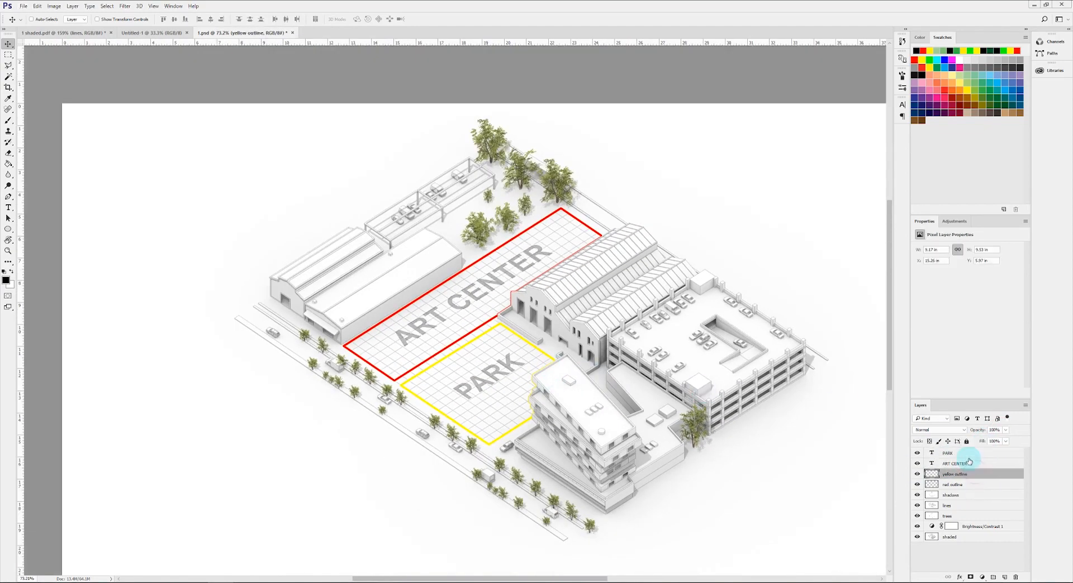
# - Nudge the semi-transparent PARK text slightly within the yellow-outlined plot
pyautogui.click(968, 454)
pyautogui.keyDown('alt'); pyautogui.scroll(8, 395, 341); pyautogui.keyUp('alt')
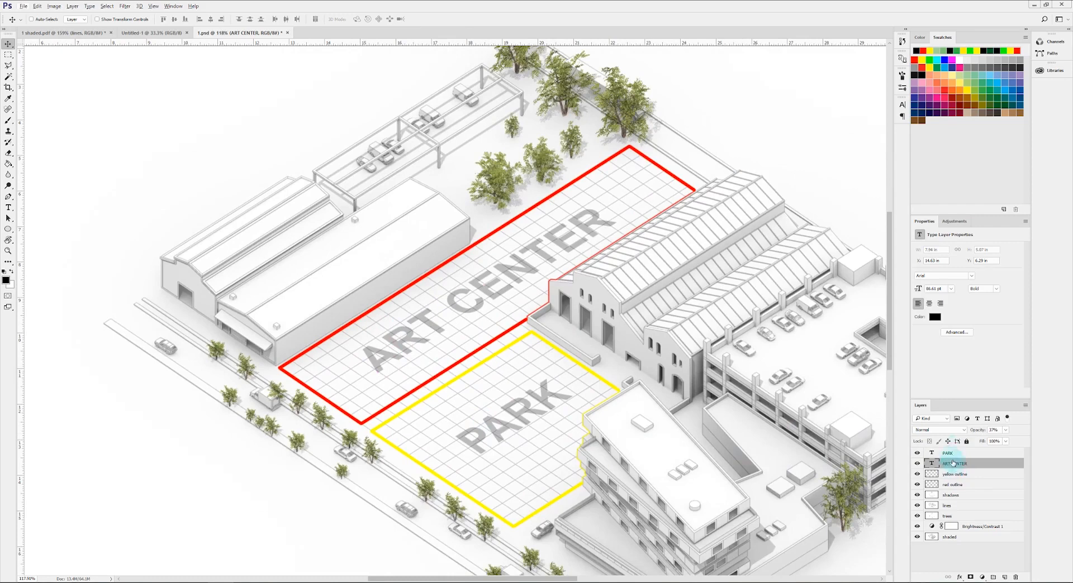
pyautogui.moveTo(480, 430); pyautogui.dragTo(484, 429)
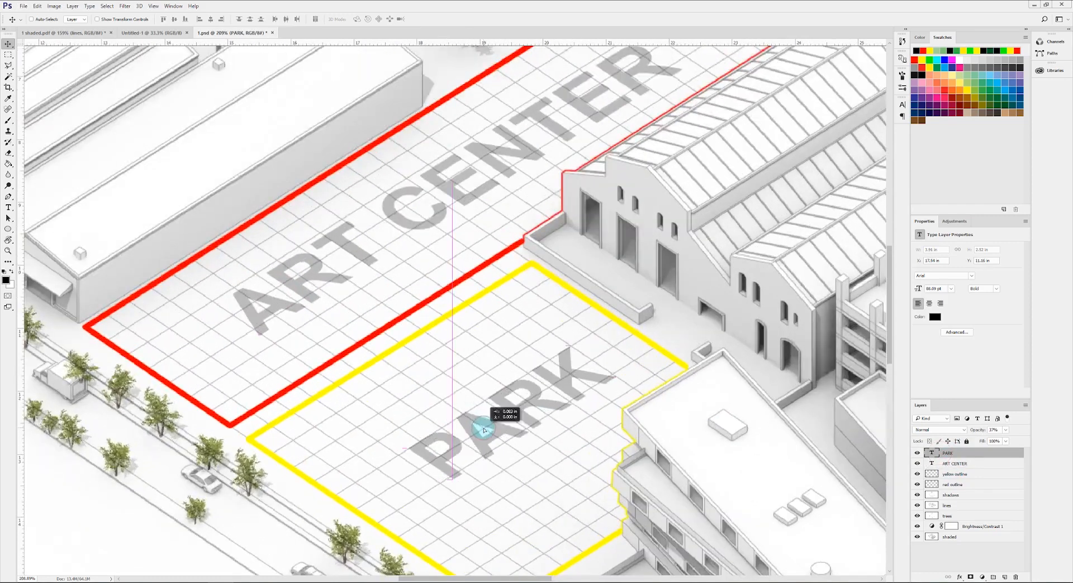
pyautogui.keyDown('alt'); pyautogui.scroll(-5, 484, 429); pyautogui.keyUp('alt')
# - Set the opacity of the PARK and ART CENTER text layers to 30%
pyautogui.keyDown('shift'); pyautogui.click(966, 464); pyautogui.keyUp('shift')
pyautogui.click(1005, 430)
pyautogui.moveTo(1000, 439); pyautogui.dragTo(997, 440)
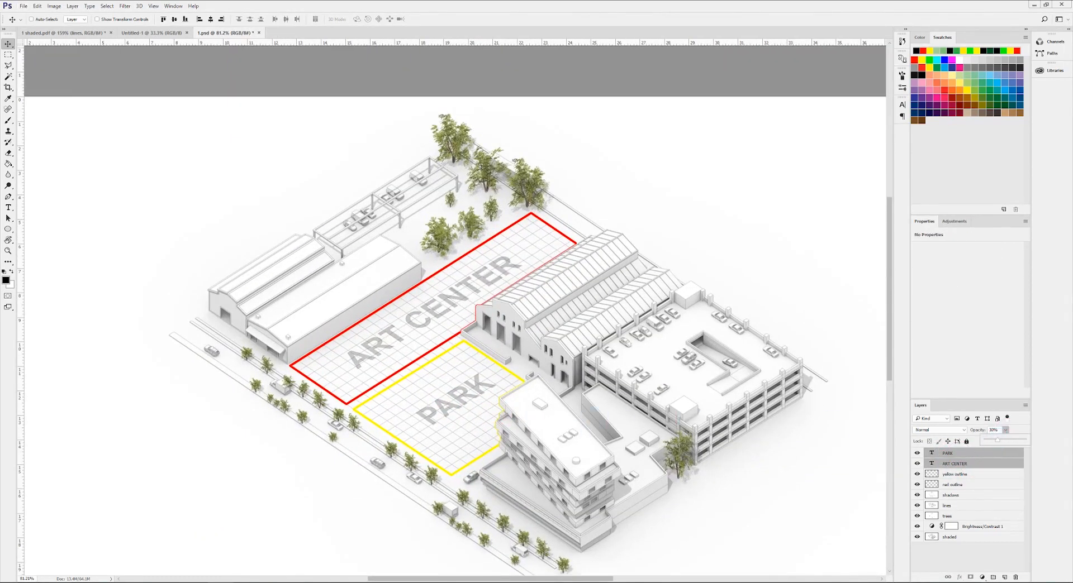
# - Switch to the Brush tool and add a new layer named people above the PARK text layer
pyautogui.click(968, 453)
pyautogui.press('b')
pyautogui.moveTo(585, 385); pyautogui.dragTo(560, 347)
pyautogui.click(1005, 577)
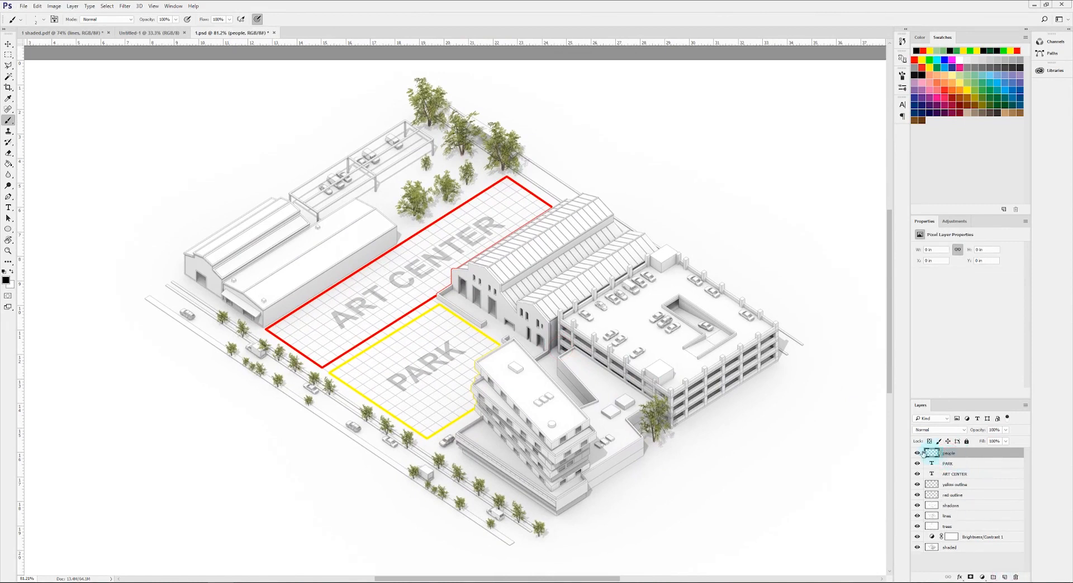
# - Choose the fifth human silhouette brush in the third row and shrink it to match the hall's doorways
pyautogui.keyDown('alt'); pyautogui.scroll(5, 434, 380); pyautogui.keyUp('alt')
pyautogui.moveTo(471, 373); pyautogui.dragTo(467, 359)
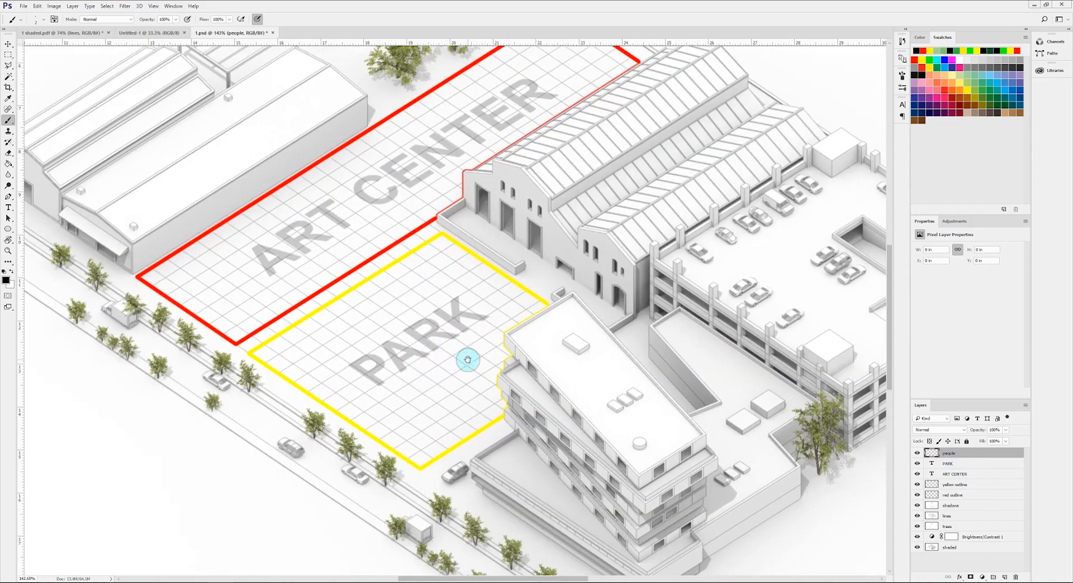
pyautogui.rightClick(471, 349)
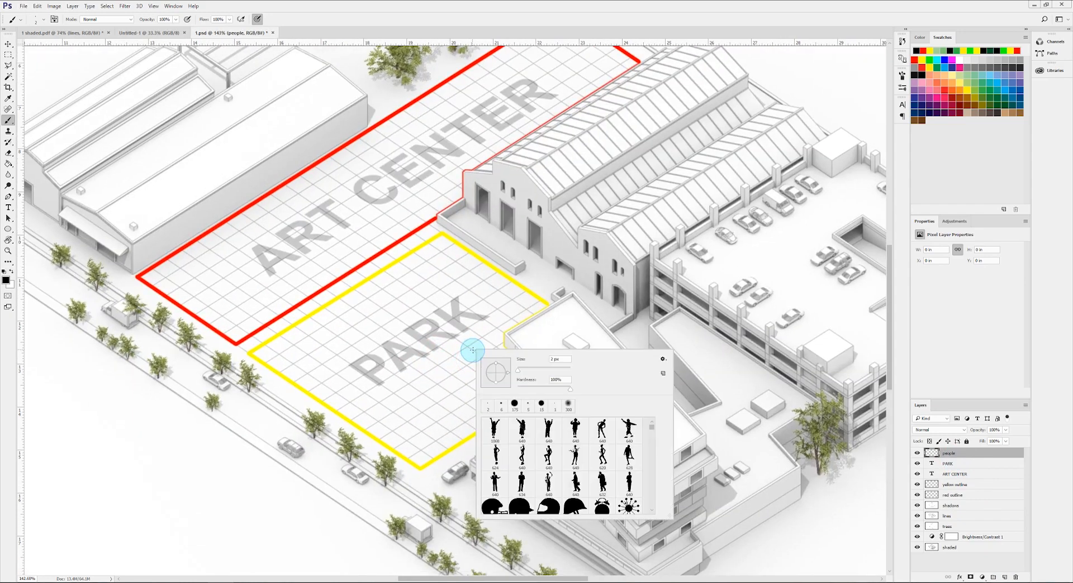
pyautogui.doubleClick(607, 488)
pyautogui.keyDown('alt'); pyautogui.scroll(5, 617, 292); pyautogui.keyUp('alt')
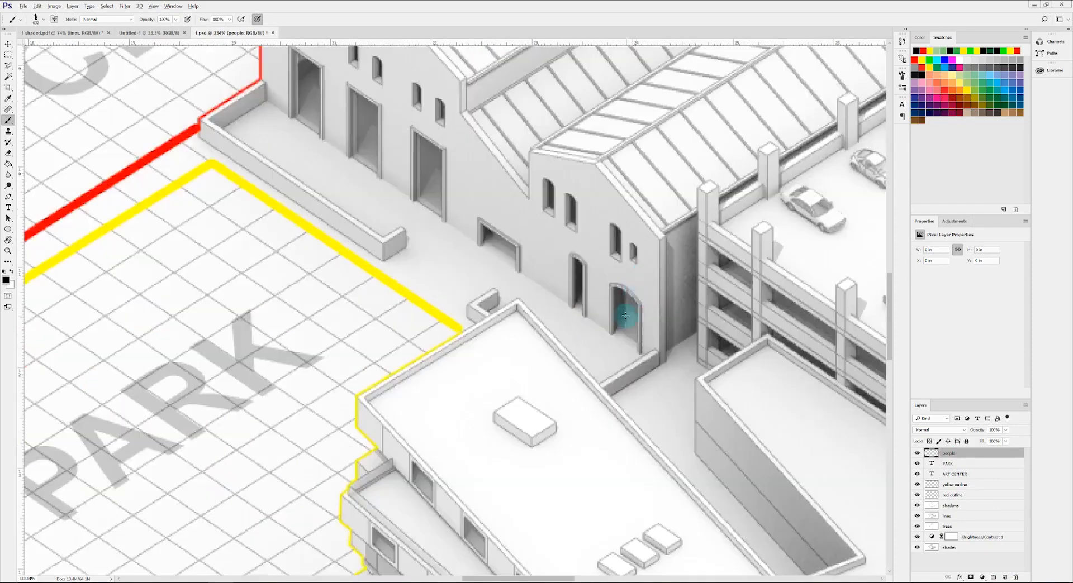
pyautogui.press('[')
pyautogui.press('[')
pyautogui.press('[')
pyautogui.press('[')
pyautogui.press('[')
pyautogui.press('[')
pyautogui.press('[')
pyautogui.press('[')
pyautogui.press('[')
pyautogui.press('[')
pyautogui.press('[')
pyautogui.press('[')
pyautogui.press('[')
pyautogui.press('[')
pyautogui.press('[')
# - Stamp single black figures around the hall entrance, park plot, pavements, rooftop car park and apartment building's podium
pyautogui.keyDown('alt'); pyautogui.scroll(-3, 614, 331); pyautogui.keyUp('alt')
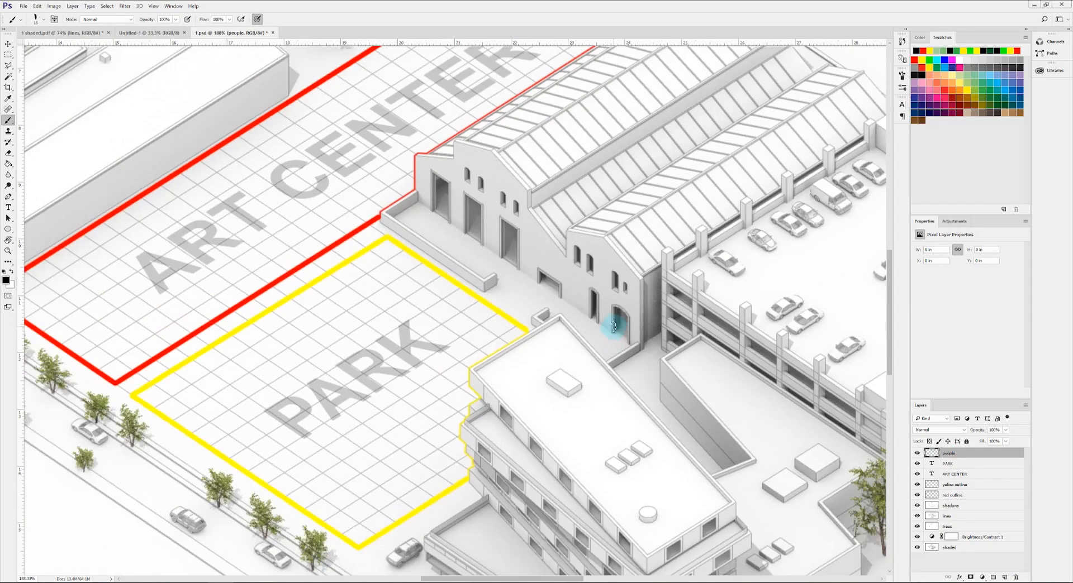
pyautogui.keyDown('alt'); pyautogui.scroll(-1, 598, 163); pyautogui.keyUp('alt')
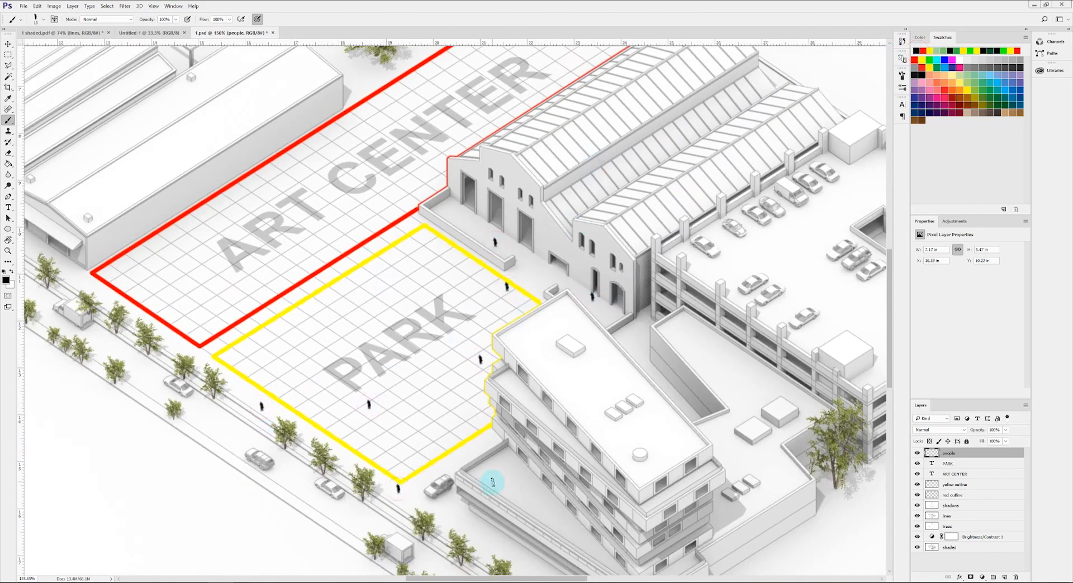
pyautogui.click(820, 226)
pyautogui.click(789, 231)
pyautogui.keyDown('alt'); pyautogui.scroll(-1, 789, 230); pyautogui.keyUp('alt')
pyautogui.click(572, 508)
pyautogui.moveTo(177, 222); pyautogui.dragTo(221, 271)
pyautogui.click(134, 252)
# - Choose the second human silhouette brush in the third row and shrink it to the size of the figures already placed
pyautogui.rightClick(286, 268)
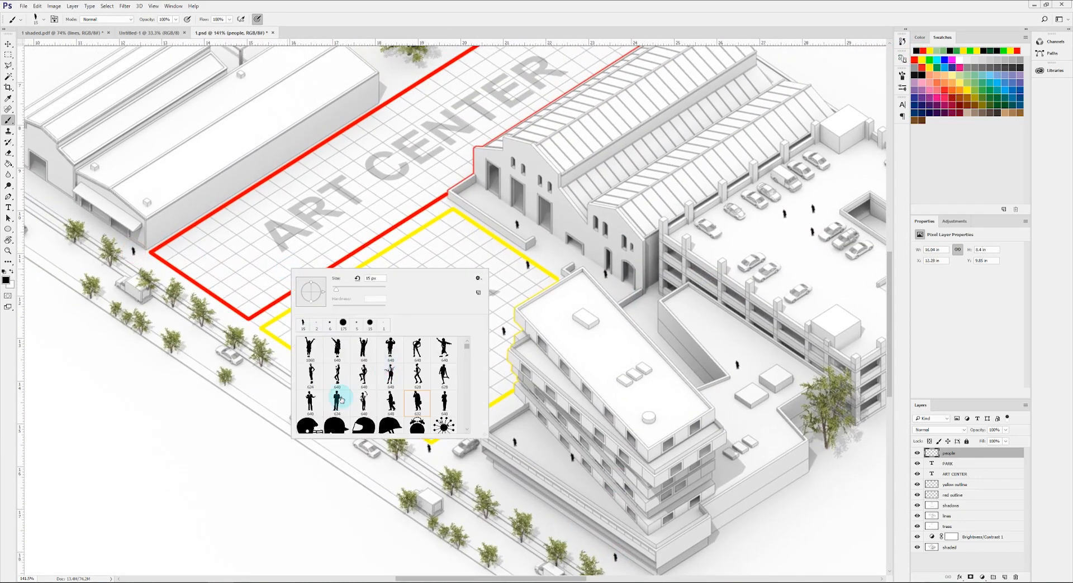
pyautogui.doubleClick(340, 398)
pyautogui.press('[')
pyautogui.press('[')
pyautogui.press('[')
pyautogui.press('[')
pyautogui.press('[')
pyautogui.press('[')
pyautogui.press('[')
pyautogui.press('[')
pyautogui.press('[')
pyautogui.press('[')
pyautogui.press('[')
pyautogui.press('[')
pyautogui.press('[')
pyautogui.press('[')
pyautogui.press('[')
pyautogui.press('[')
pyautogui.press('[')
pyautogui.press('[')
pyautogui.press('[')
pyautogui.press('[')
# - Stamp the second silhouette beside existing figures in the park plot, on the car park roof, the podium and the street edge
pyautogui.click(407, 373)
pyautogui.click(445, 358)
pyautogui.click(491, 331)
pyautogui.keyDown('alt'); pyautogui.scroll(-5, 492, 350); pyautogui.keyUp('alt')
pyautogui.keyDown('alt'); pyautogui.scroll(1, 503, 347); pyautogui.keyUp('alt')
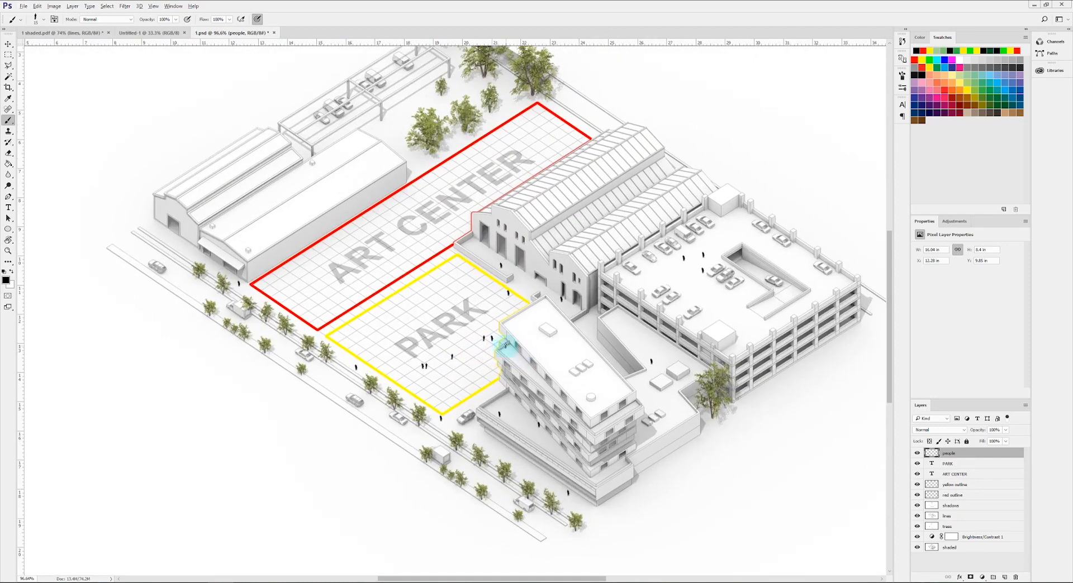
pyautogui.keyDown('alt'); pyautogui.scroll(1, 478, 294); pyautogui.keyUp('alt')
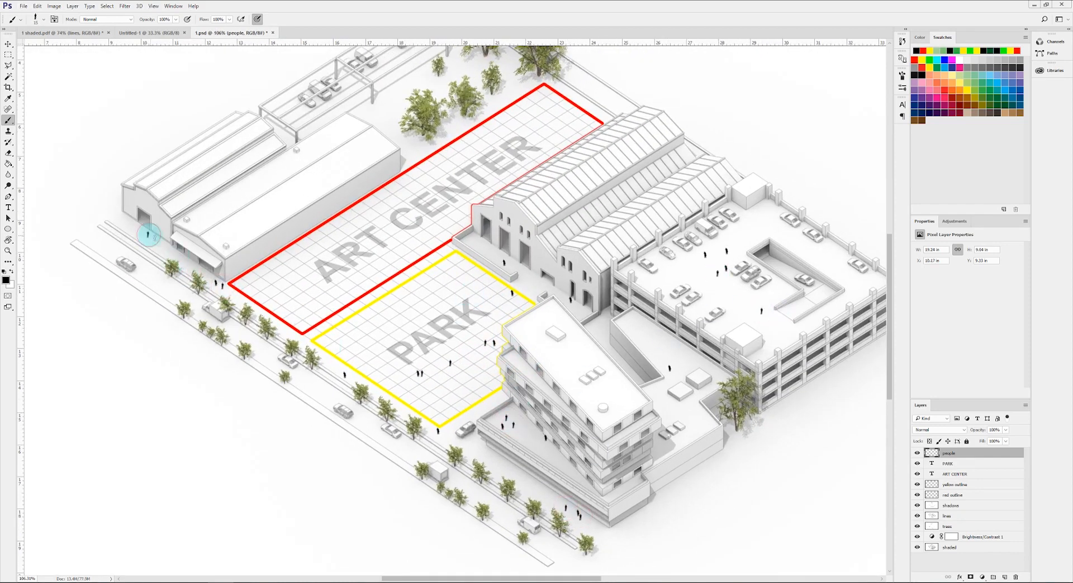
# - Choose the first human silhouette brush in the third row and shrink it to the scale of the other figures
pyautogui.rightClick(304, 280)
pyautogui.doubleClick(324, 415)
pyautogui.keyDown('alt'); pyautogui.scroll(4, 448, 369); pyautogui.keyUp('alt')
pyautogui.press('[')
pyautogui.press('[')
pyautogui.press('[')
pyautogui.press('[')
pyautogui.press('[')
pyautogui.press('[')
pyautogui.press('[')
pyautogui.press('[')
pyautogui.press('[')
pyautogui.press('[')
pyautogui.press('[')
pyautogui.press('[')
pyautogui.press('[')
pyautogui.press('[')
pyautogui.press('[')
pyautogui.press('[')
pyautogui.press('[')
pyautogui.press('[')
pyautogui.press('[')
# - Stamp the third silhouette three times beside the figure groups around the PARK lettering
pyautogui.click(417, 376)
pyautogui.click(406, 393)
pyautogui.click(500, 346)
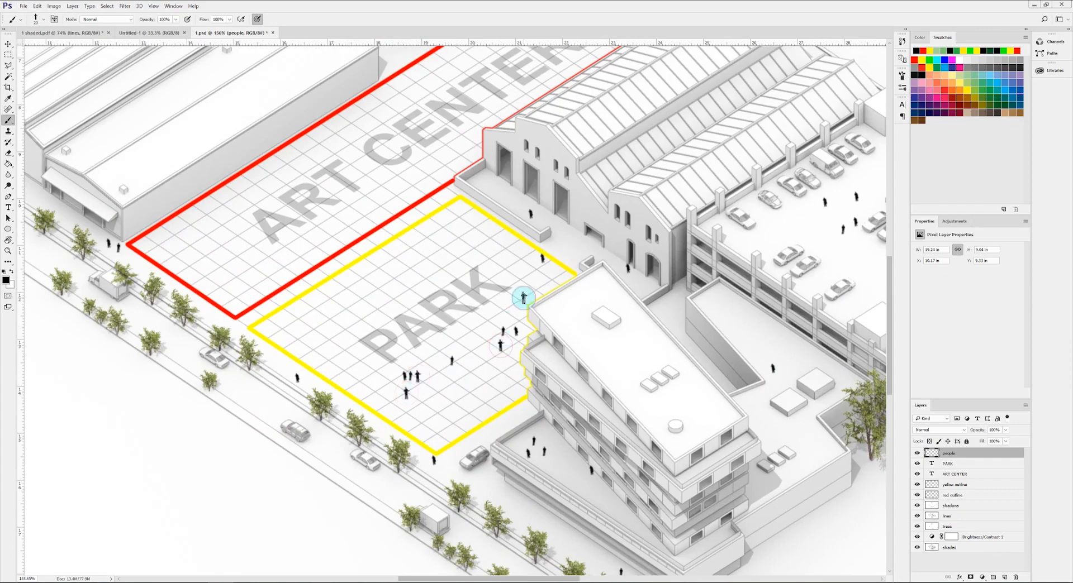
# - Choose the fourth human silhouette brush in the third row and shrink it to match the figures already placed
pyautogui.keyDown('alt'); pyautogui.scroll(-6, 615, 280); pyautogui.keyUp('alt')
pyautogui.keyDown('alt'); pyautogui.scroll(4, 502, 425); pyautogui.keyUp('alt')
pyautogui.rightClick(446, 441)
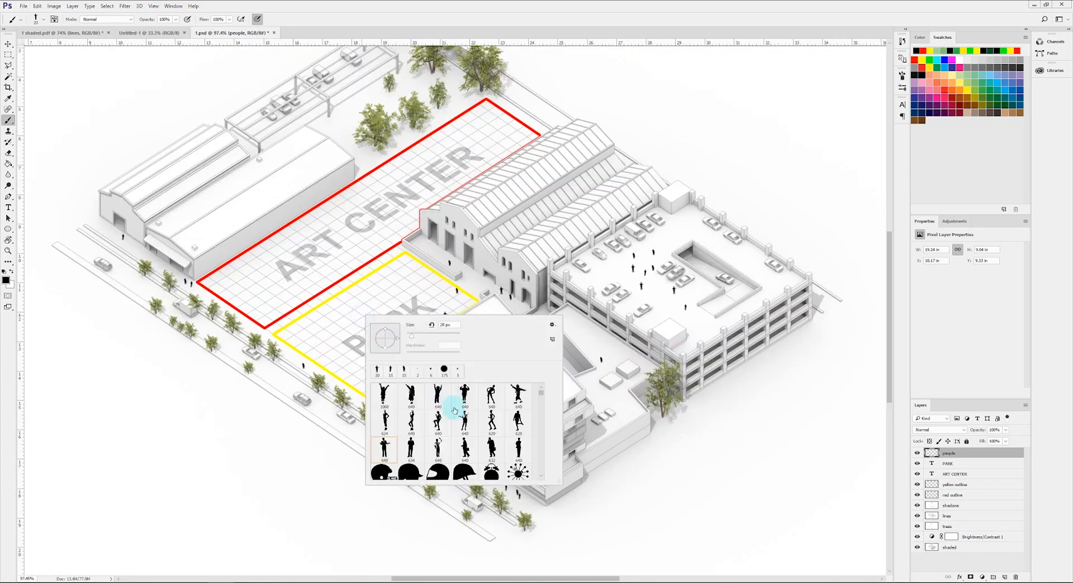
pyautogui.doubleClick(469, 443)
pyautogui.keyDown('alt'); pyautogui.scroll(5, 407, 373); pyautogui.keyUp('alt')
pyautogui.press('[')
pyautogui.press('[')
pyautogui.press('[')
pyautogui.press('[')
pyautogui.press('[')
pyautogui.press('[')
pyautogui.press('[')
pyautogui.press('[')
pyautogui.press('[')
pyautogui.press('[')
pyautogui.press('[')
pyautogui.press('[')
pyautogui.press('[')
pyautogui.press('[')
pyautogui.press('[')
pyautogui.press('[')
pyautogui.press('[')
pyautogui.press('[')
pyautogui.press('[')
# - Stamp the fourth silhouette beside existing figures in the park plot, on the podium and in front of the gabled hall
pyautogui.click(333, 381)
pyautogui.click(481, 306)
pyautogui.keyDown('alt'); pyautogui.scroll(-2, 539, 204); pyautogui.keyUp('alt')
pyautogui.click(571, 150)
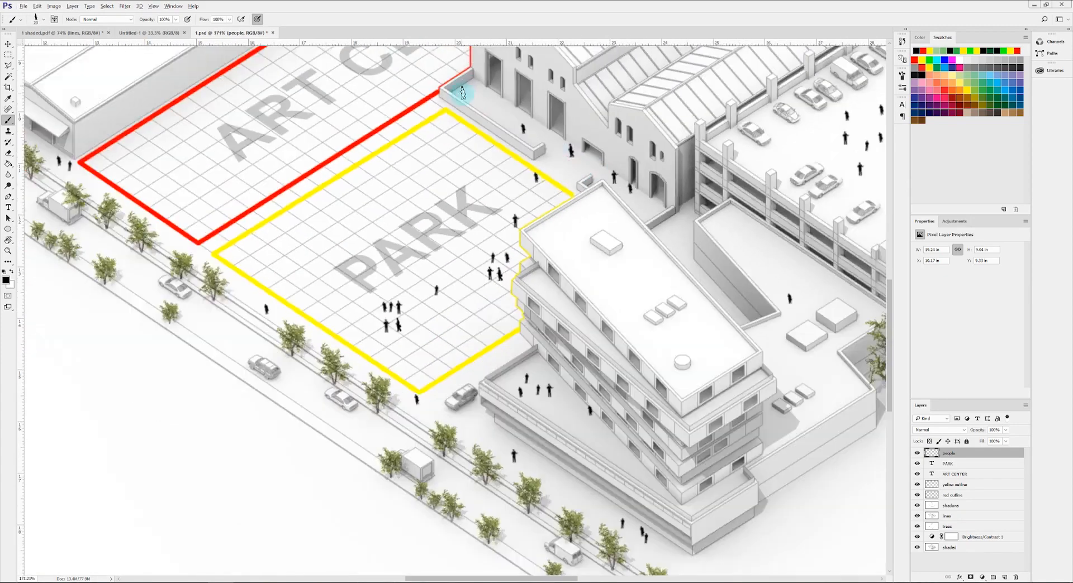
# - Stamp more silhouettes behind the ART CENTER plot and among the trees at the back of the site
pyautogui.keyDown('alt'); pyautogui.scroll(-6, 730, 279); pyautogui.keyUp('alt')
pyautogui.keyDown('alt'); pyautogui.scroll(3, 567, 287); pyautogui.keyUp('alt')
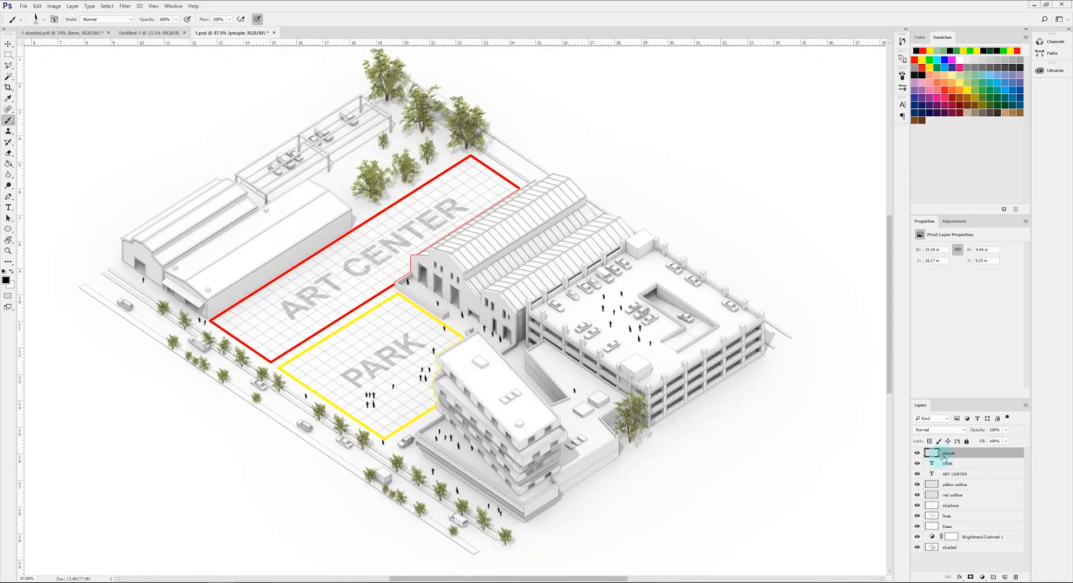
pyautogui.keyDown('ctrl'); pyautogui.hscroll(-2, 587, 427); pyautogui.keyUp('ctrl')
pyautogui.click(392, 213)
pyautogui.click(438, 140)
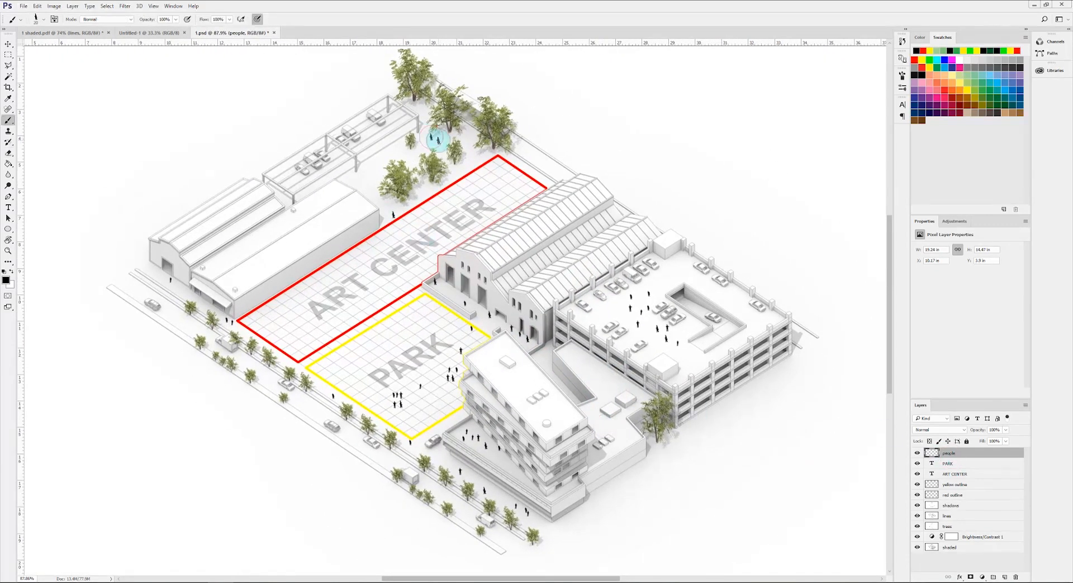
# - Export the finished 1.psd diagram as a 3000 × 1564 px PNG named "1 finsihed" in the Working folder
pyautogui.click(23, 6)
pyautogui.moveTo(84, 174)
pyautogui.click(240, 197)
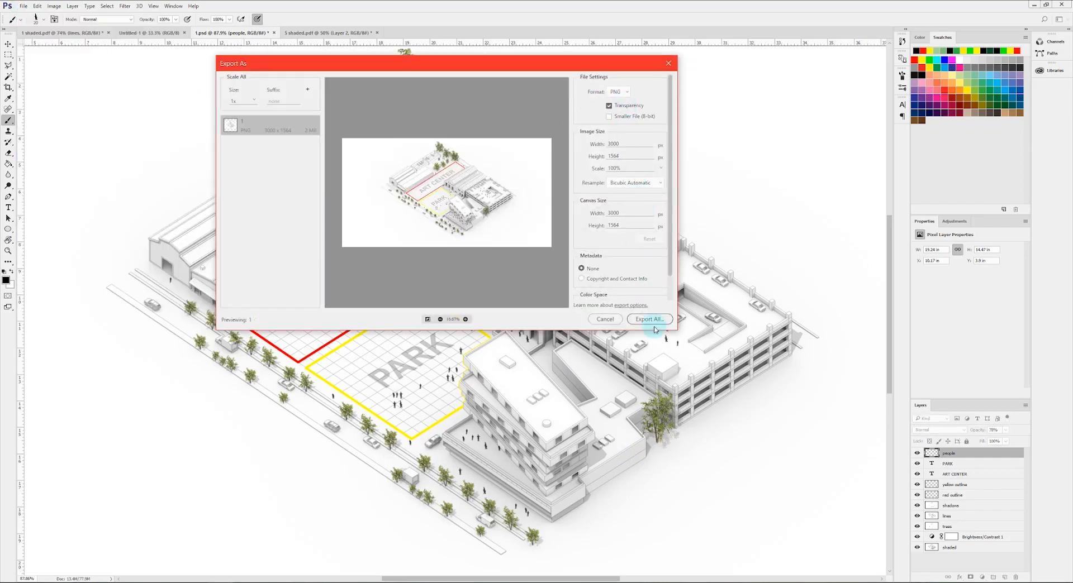
pyautogui.write('isometric')
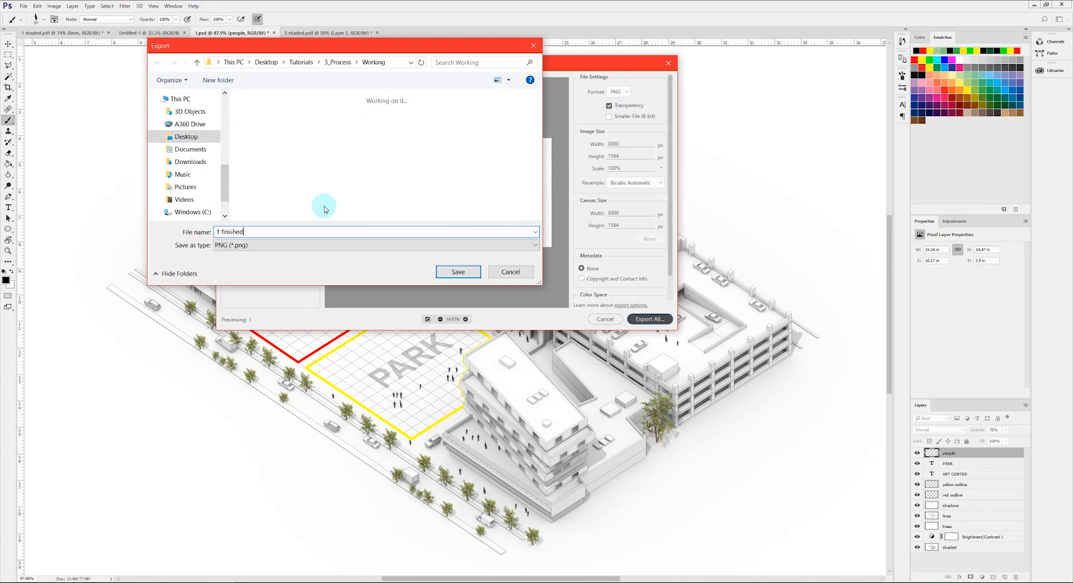
pyautogui.press('Return')
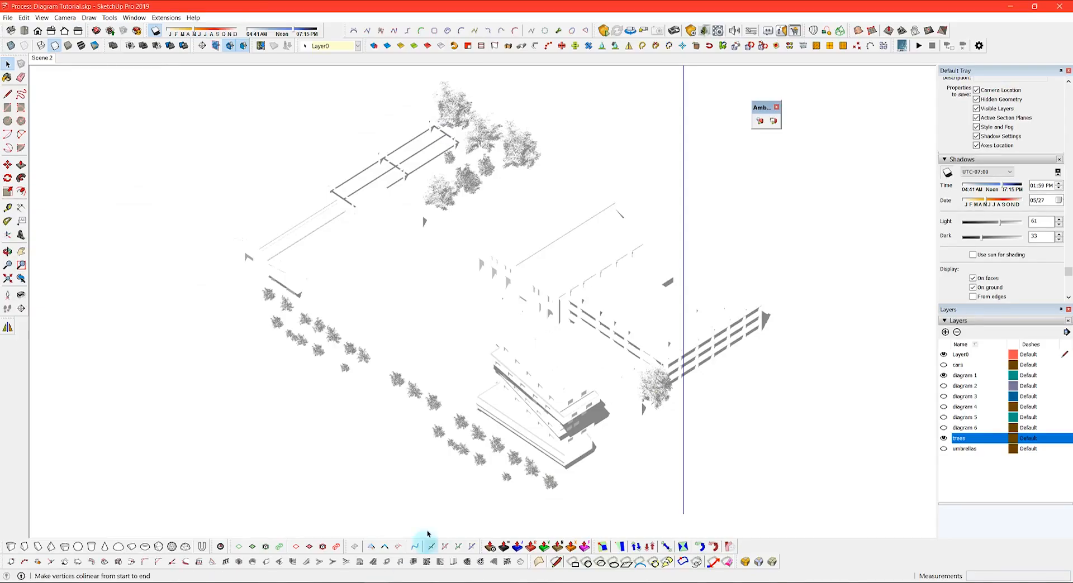
# - Switch to SketchUp and turn on the display of model edges
pyautogui.click(42, 17)
pyautogui.moveTo(100, 138)
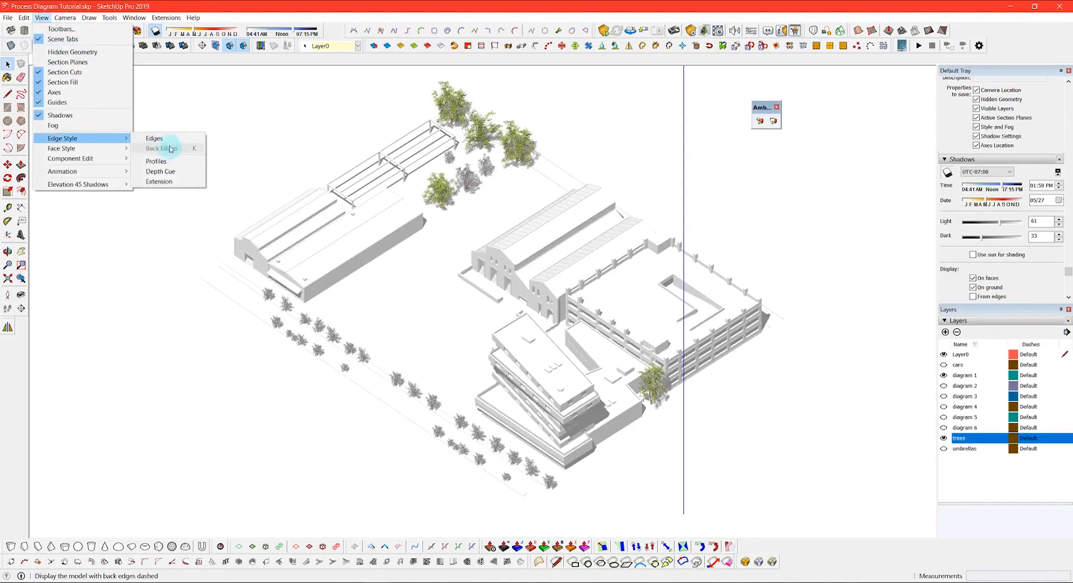
pyautogui.click(179, 140)
# - Show the diagram 4 layer in place of diagram 1, hide the trees layer and recall Scene 2
pyautogui.click(944, 376)
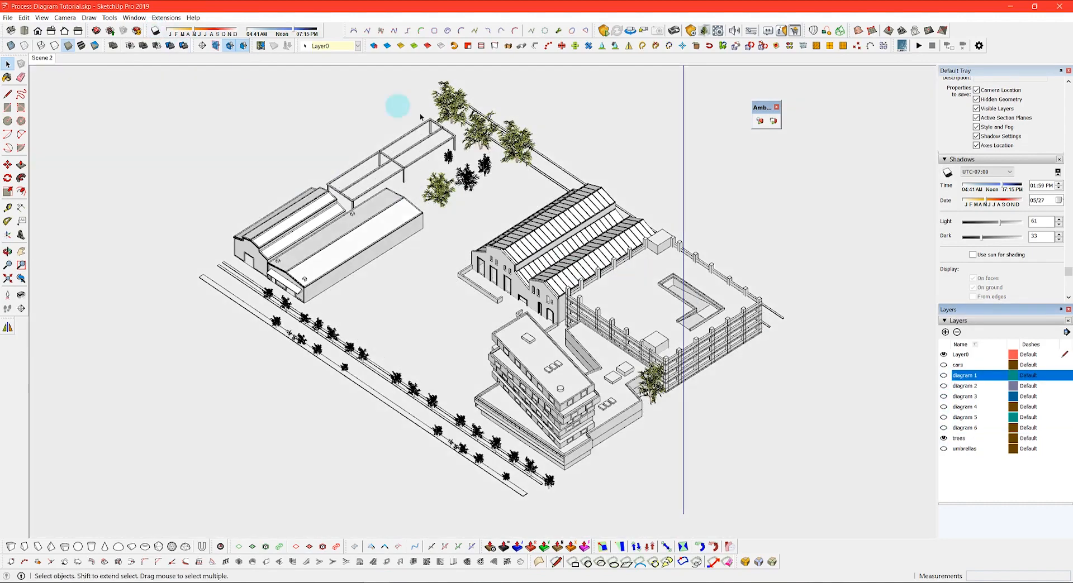
pyautogui.click(944, 408)
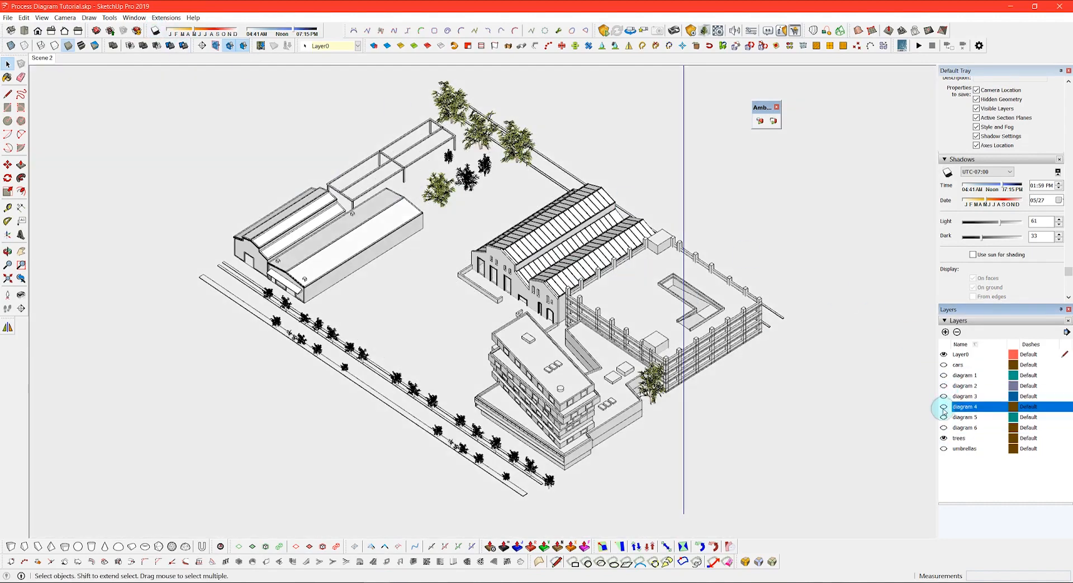
pyautogui.scroll(3, 983, 252)
pyautogui.doubleClick(994, 172)
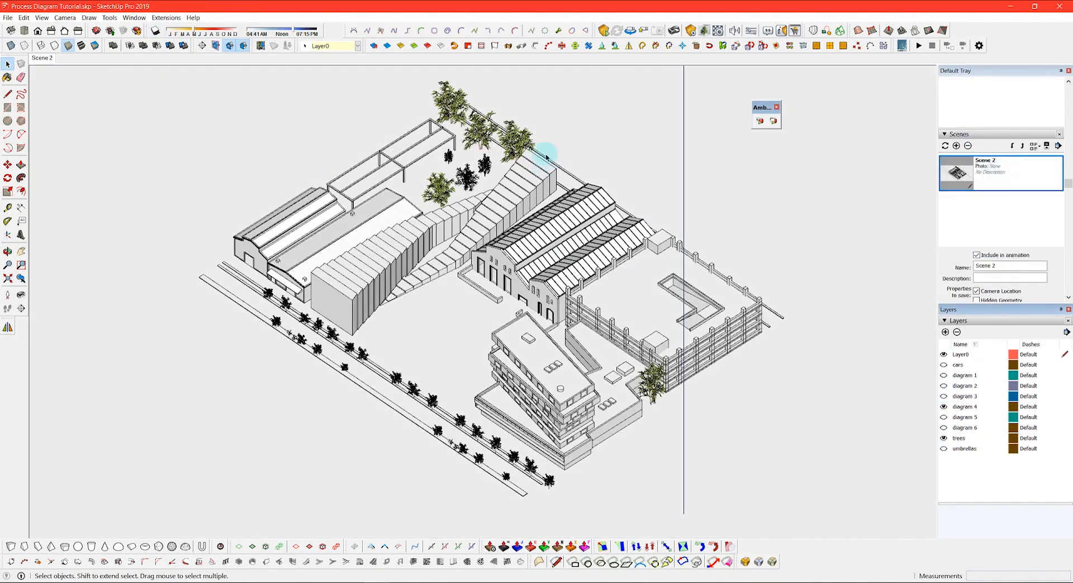
pyautogui.click(944, 439)
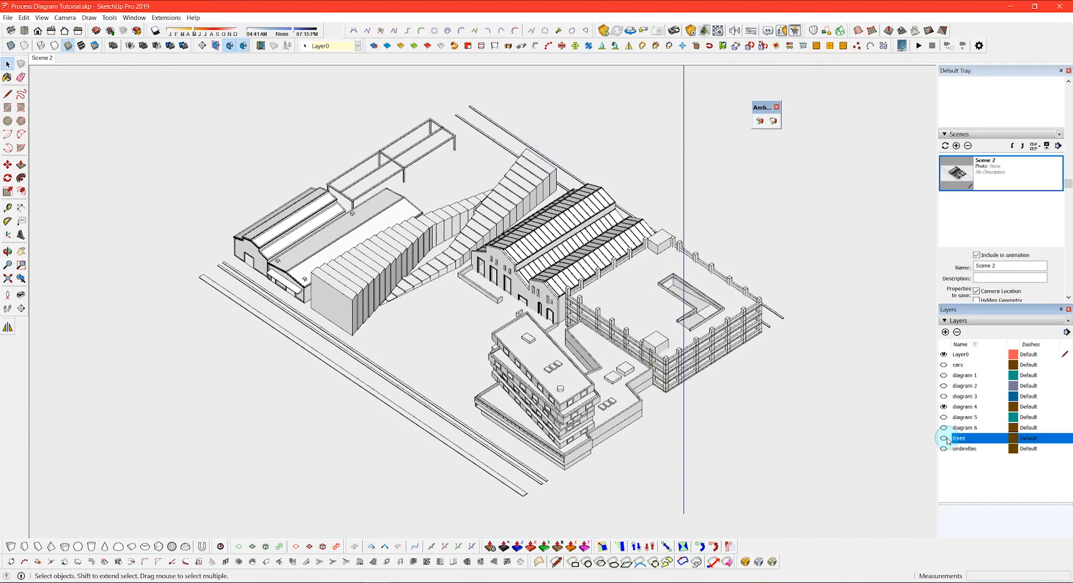
# - Set the face style to Hidden Line and start exporting the view as a 2D graphic
pyautogui.click(54, 45)
pyautogui.scroll(3, 989, 191)
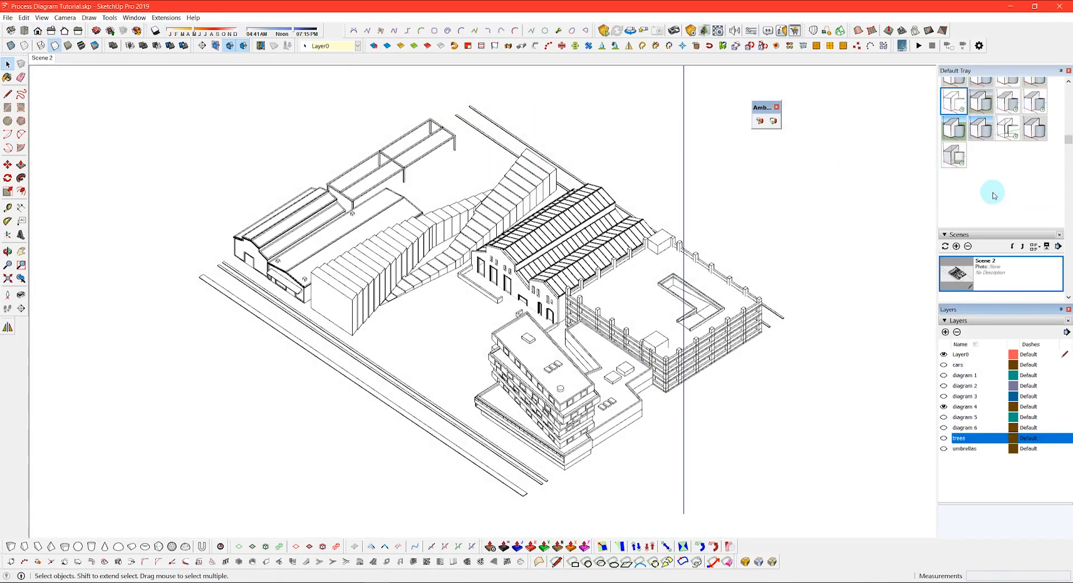
pyautogui.click(7, 18)
pyautogui.moveTo(83, 167)
pyautogui.click(199, 174)
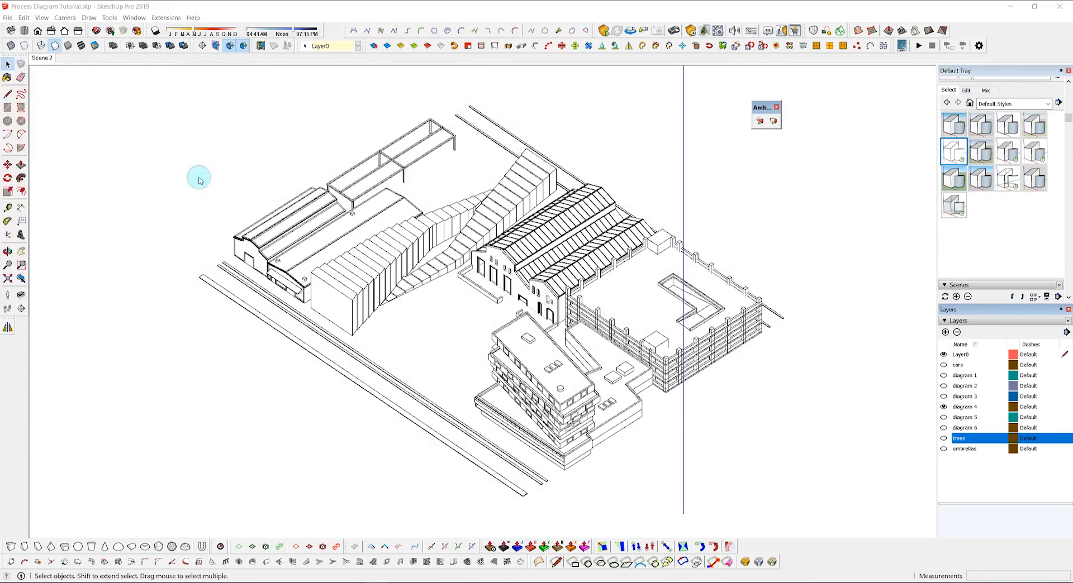
# - Show the trees layer and save its ambient occlusion render as 4 shaded, closing the render window
pyautogui.press('Return')
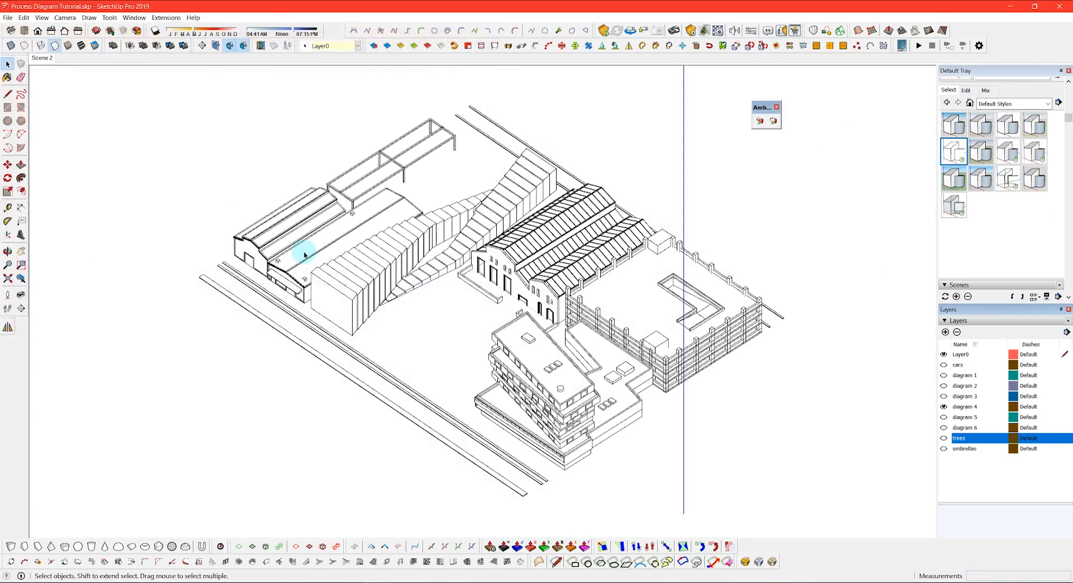
pyautogui.click(942, 438)
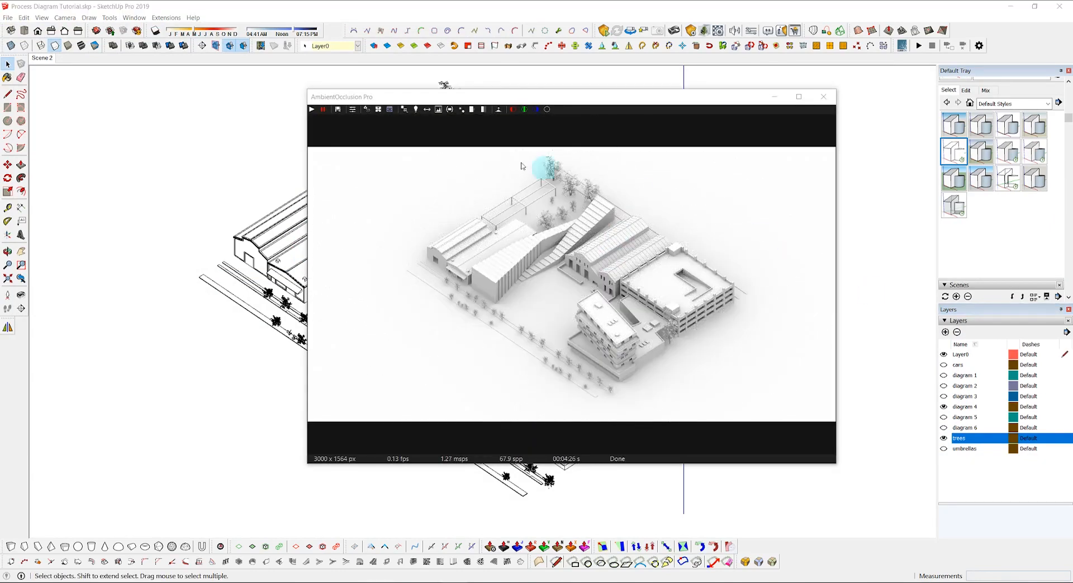
pyautogui.click(337, 109)
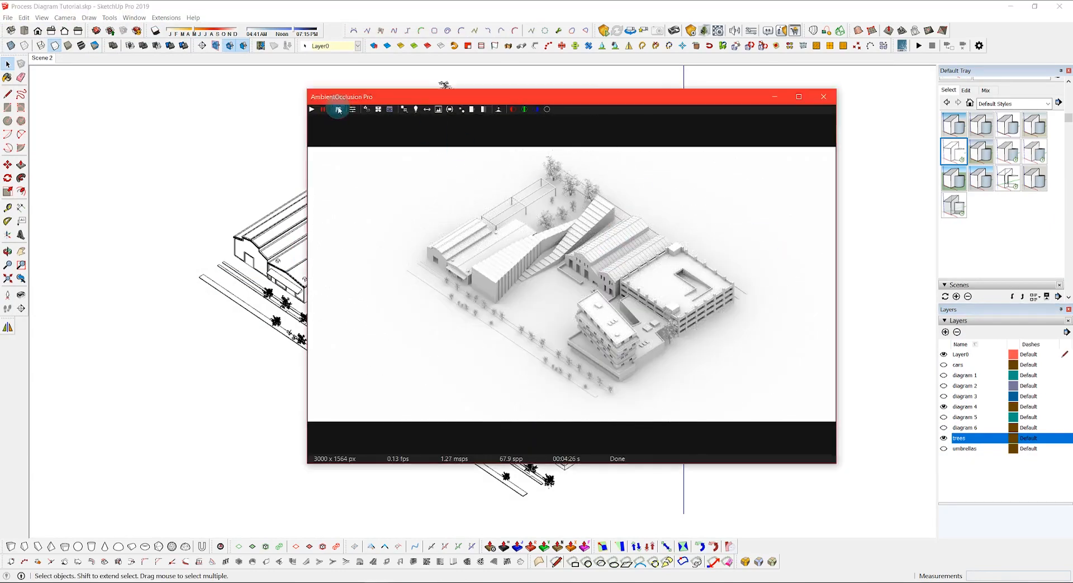
pyautogui.write('4 shaded')
pyautogui.press('Return')
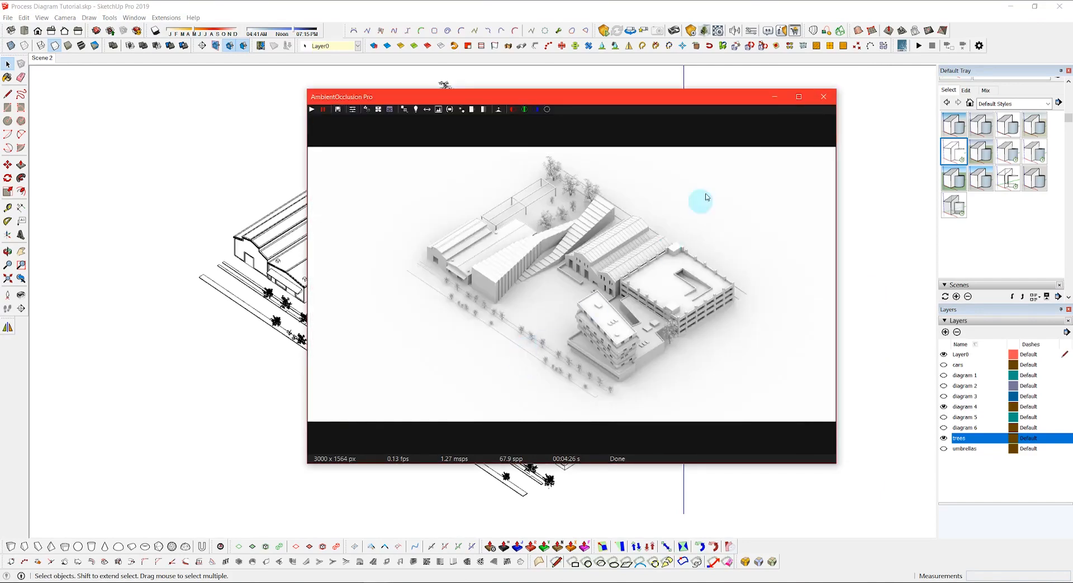
pyautogui.click(823, 97)
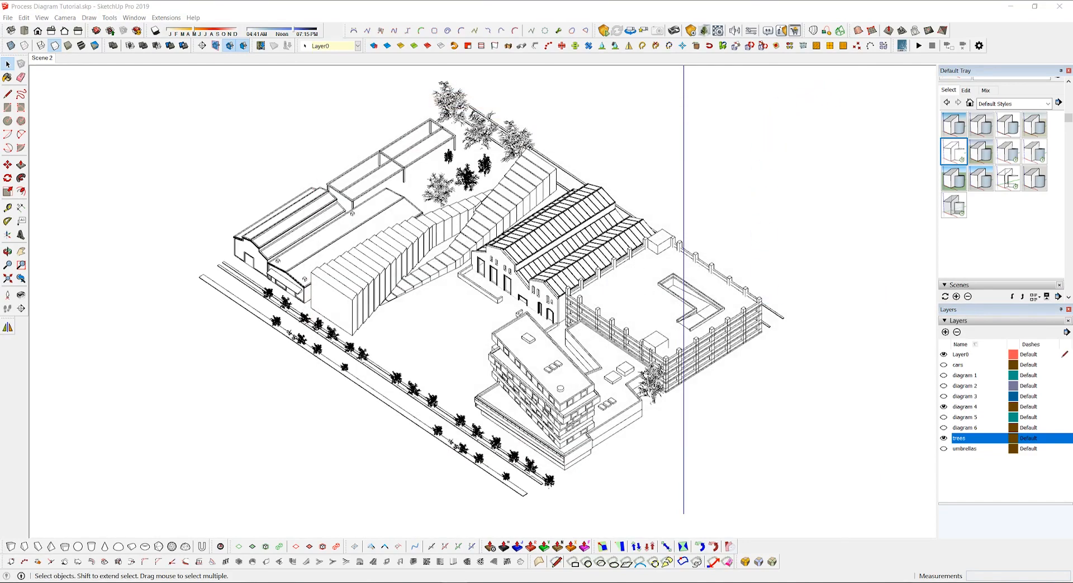
# - Turn off the model's edges with shadows on and export the shadow-only view as 4 shadows.jpg
pyautogui.click(42, 17)
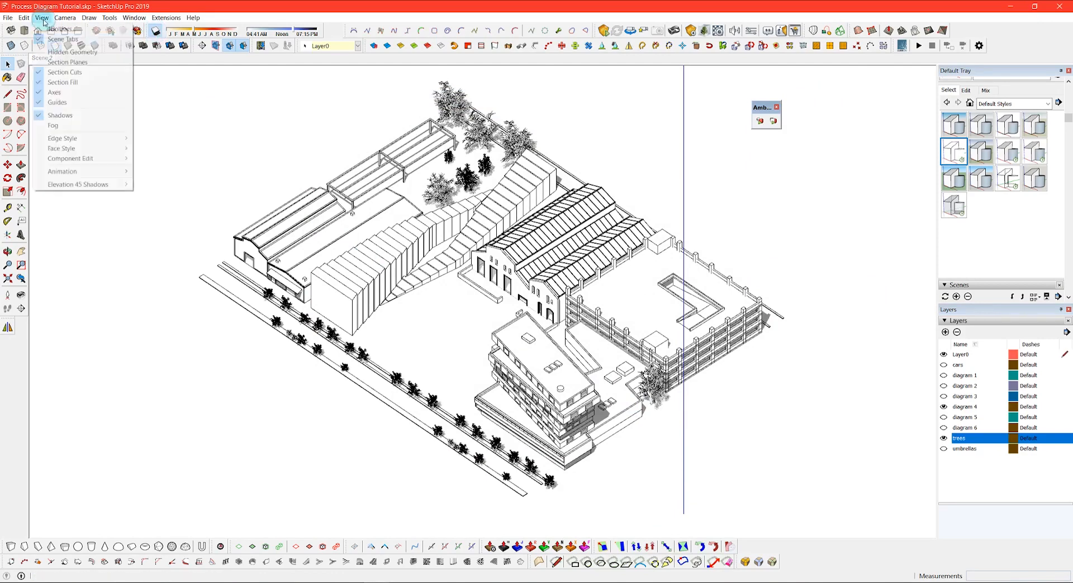
pyautogui.moveTo(62, 136)
pyautogui.click(153, 137)
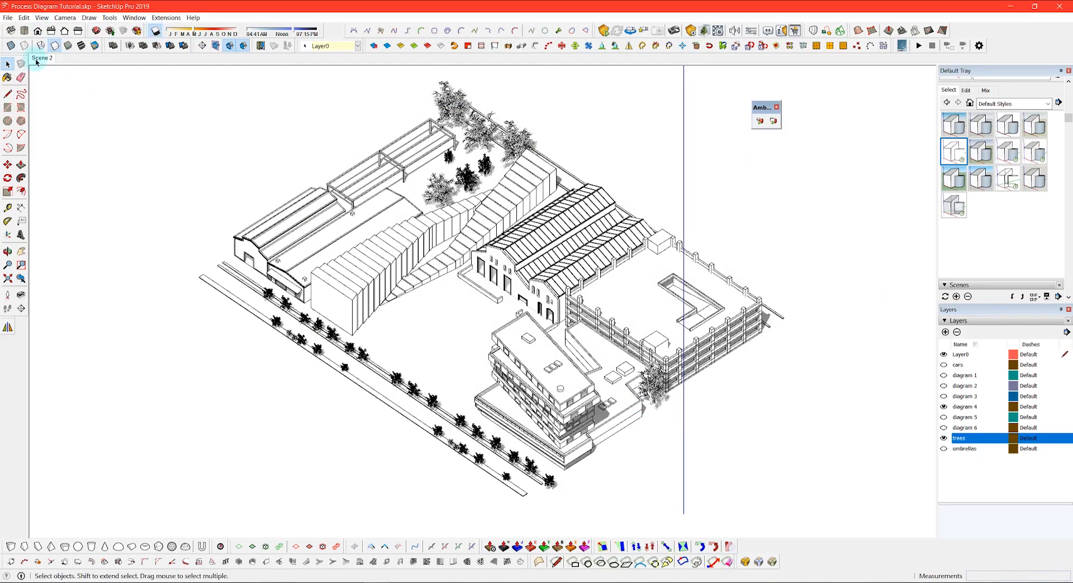
pyautogui.click(8, 17)
pyautogui.moveTo(56, 168)
pyautogui.click(179, 170)
pyautogui.press('Return')
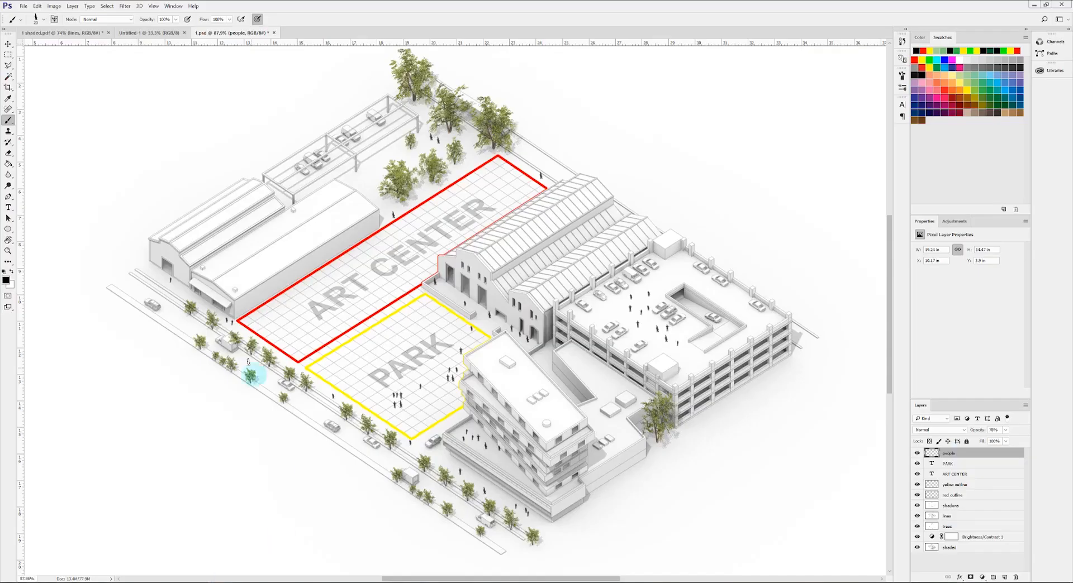
# - Switch to Photoshop and open 4 lines.jpg, 4 shaded.jpg and 4 shadows.jpg together
pyautogui.click(19, 7)
pyautogui.click(33, 26)
pyautogui.click(465, 99)
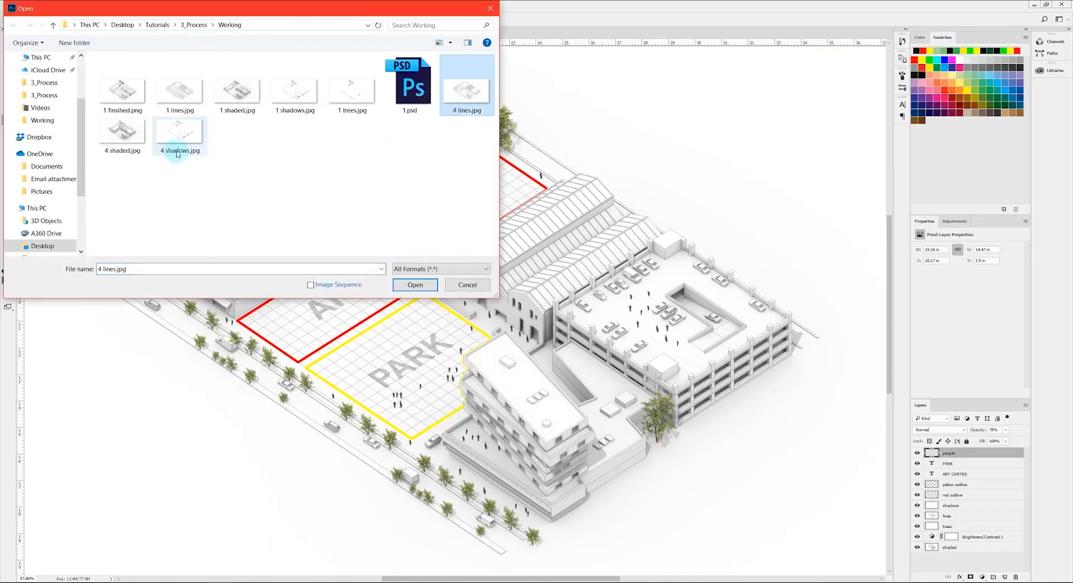
pyautogui.keyDown('shift'); pyautogui.click(179, 147); pyautogui.keyUp('shift')
pyautogui.click(413, 284)
# - Copy the 4 lines image into the 4 shaded document as a new layer and close its source file
pyautogui.click(409, 32)
pyautogui.moveTo(319, 33); pyautogui.dragTo(401, 148)
pyautogui.press('v')
pyautogui.moveTo(469, 222); pyautogui.dragTo(321, 135)
pyautogui.moveTo(536, 153); pyautogui.dragTo(373, 136)
pyautogui.click(1039, 134)
# - Copy the 4 shadows image into the 4 shaded document as the uppermost layer and close its source file
pyautogui.moveTo(420, 33); pyautogui.dragTo(424, 124)
pyautogui.moveTo(462, 159); pyautogui.dragTo(261, 135)
pyautogui.moveTo(475, 126); pyautogui.dragTo(259, 122)
pyautogui.click(1011, 122)
pyautogui.moveTo(686, 311); pyautogui.dragTo(529, 286)
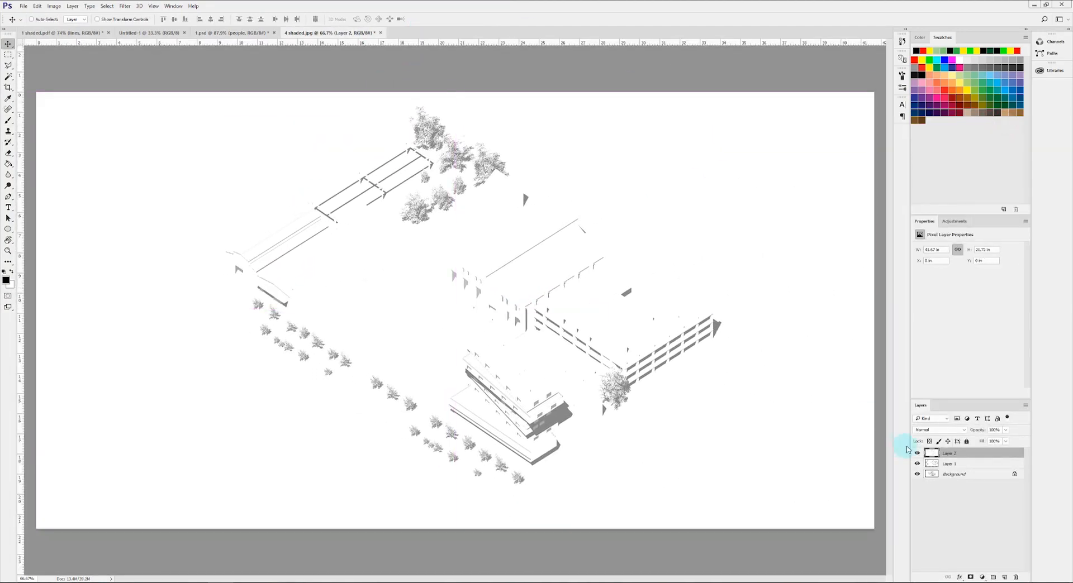
# - Hide the shadows layer and align the lines layer with the shaded render
pyautogui.click(916, 453)
pyautogui.click(953, 473)
pyautogui.moveTo(628, 339); pyautogui.dragTo(610, 338)
pyautogui.press('Return')
pyautogui.click(949, 463)
pyautogui.moveTo(698, 378); pyautogui.dragTo(547, 384)
# - Show the shadows layer again, set the lines and shadows layers to Multiply, and unlock the Background layer
pyautogui.click(916, 453)
pyautogui.keyDown('shift'); pyautogui.click(949, 454); pyautogui.keyUp('shift')
pyautogui.click(939, 431)
pyautogui.click(934, 457)
pyautogui.click(1014, 474)
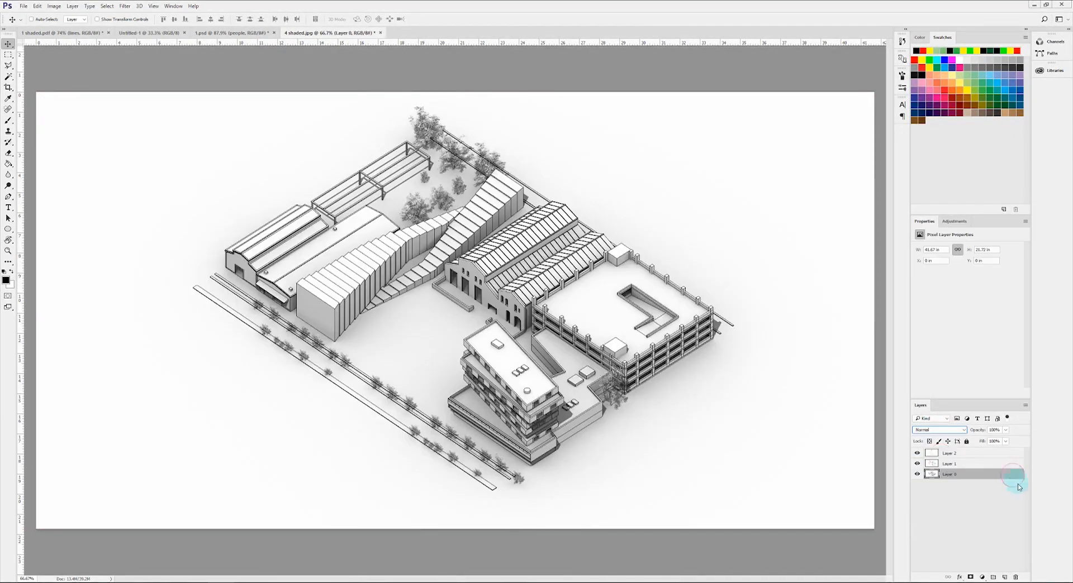
# - Add a Brightness/Contrast adjustment above the shaded render with brightness 49, matching the setting in 1.psd
pyautogui.click(243, 33)
pyautogui.click(983, 537)
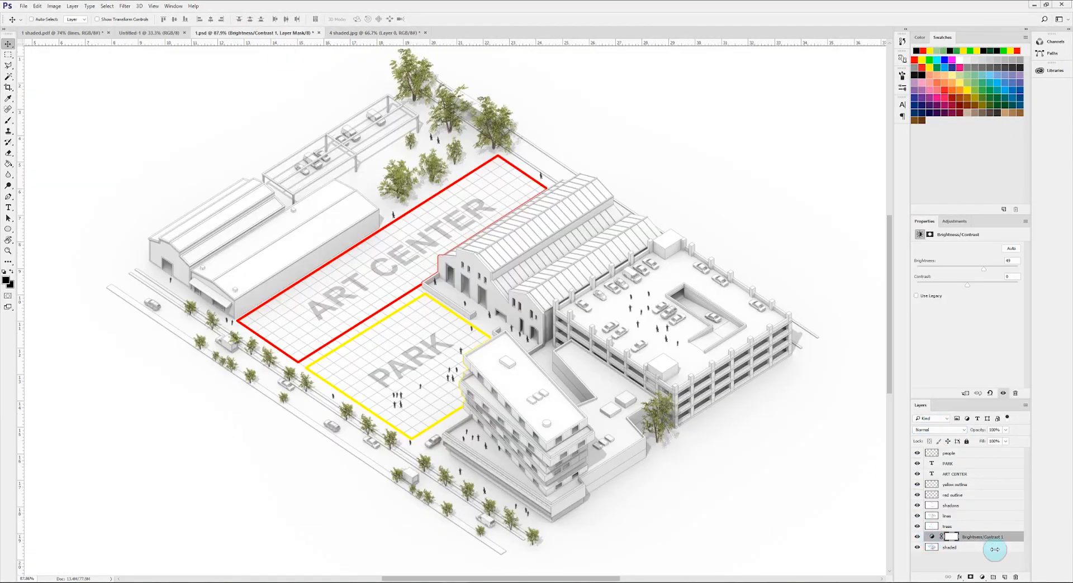
pyautogui.click(931, 537)
pyautogui.click(384, 32)
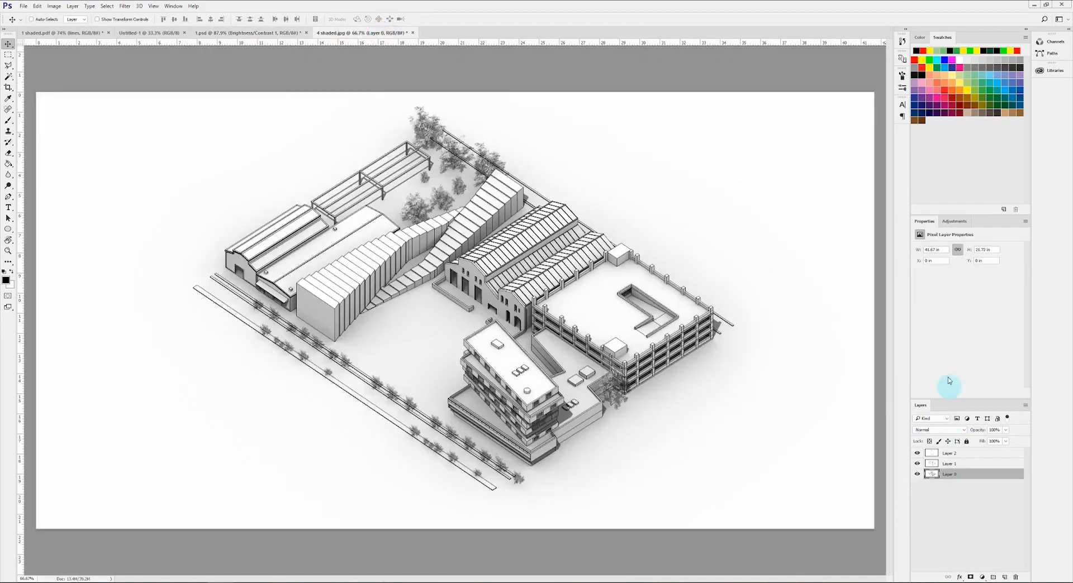
pyautogui.click(953, 221)
pyautogui.click(925, 244)
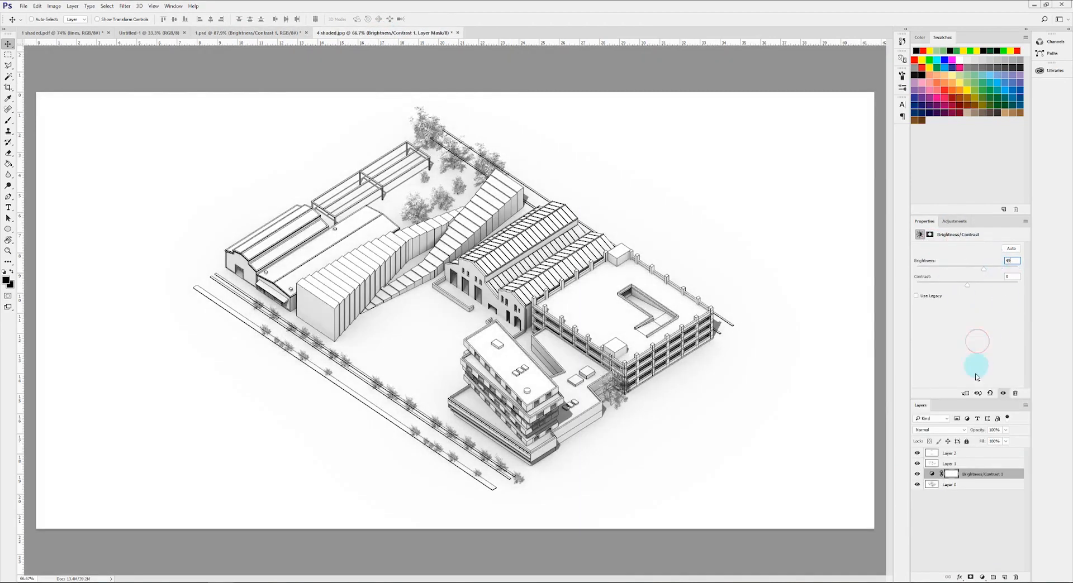
# - Set the lines layer's opacity to 25%, matching the lines layer in 1.psd
pyautogui.click(259, 33)
pyautogui.click(950, 516)
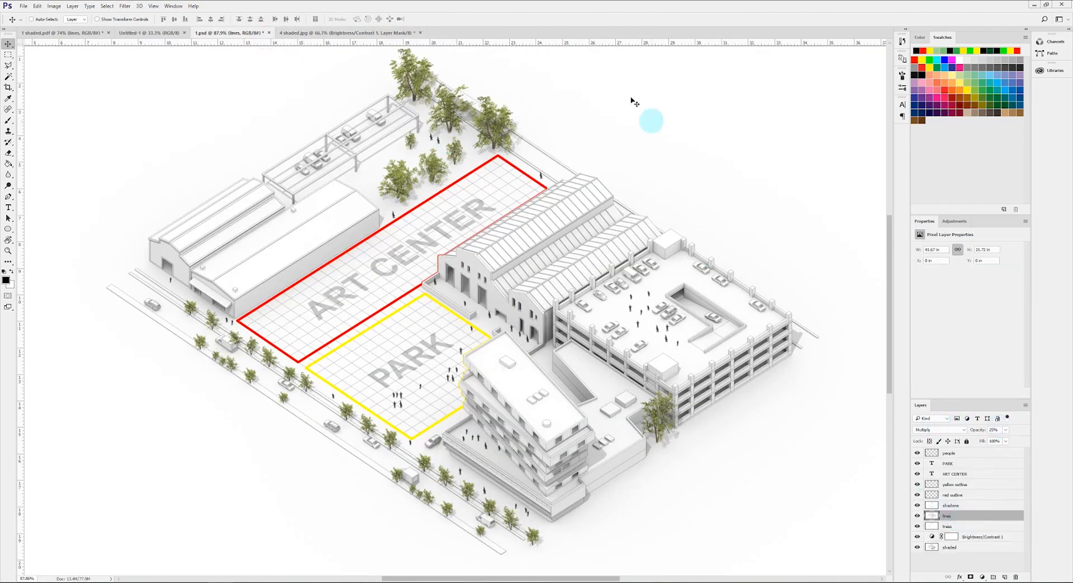
pyautogui.click(367, 33)
pyautogui.click(953, 464)
pyautogui.click(950, 484)
pyautogui.click(959, 463)
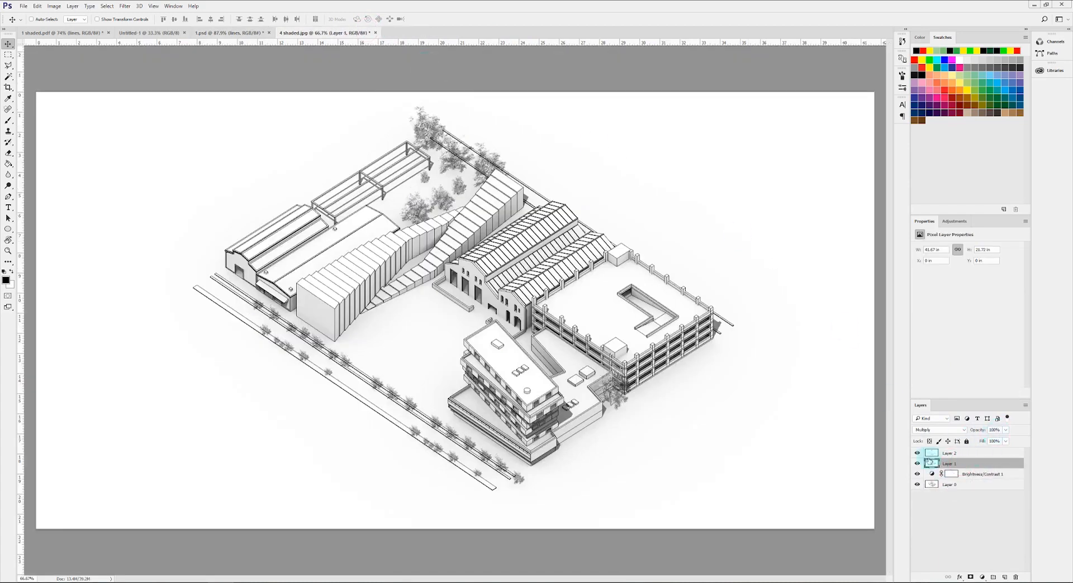
pyautogui.click(916, 464)
pyautogui.click(916, 465)
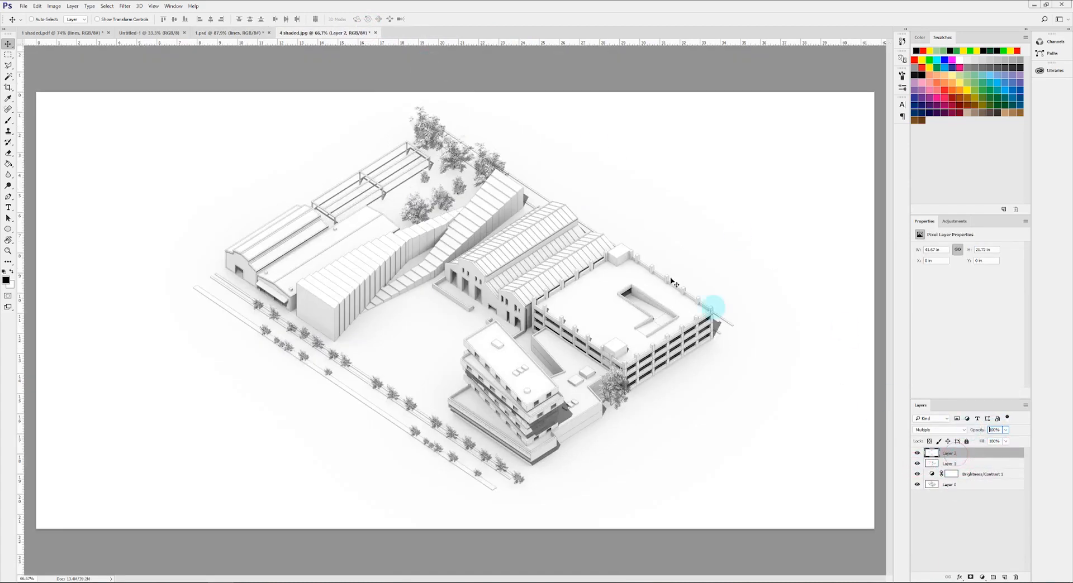
# - Set the shadows layer's opacity to 35%, matching the shadows layer in 1.psd
pyautogui.click(226, 33)
pyautogui.click(973, 505)
pyautogui.click(357, 33)
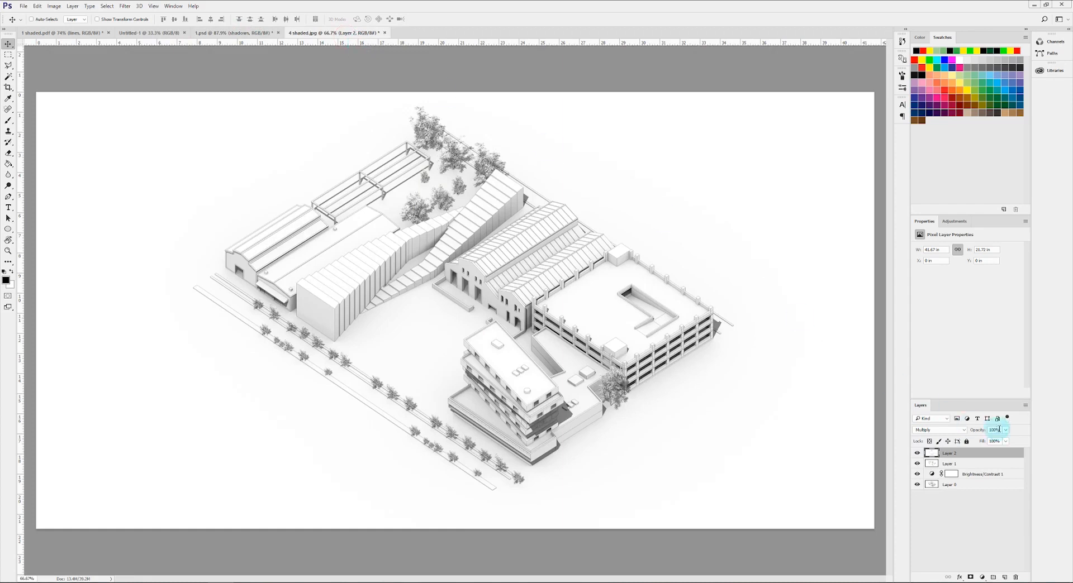
# - Rename the three image layers, from lowest to uppermost, as shaded, lines and shadows
pyautogui.doubleClick(958, 484)
pyautogui.doubleClick(949, 464)
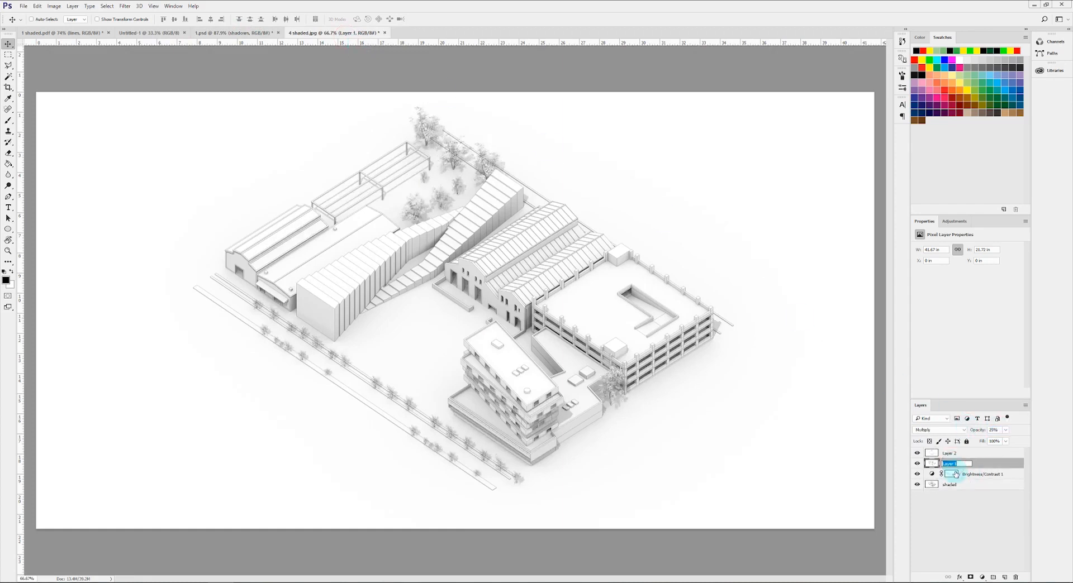
pyautogui.doubleClick(948, 453)
pyautogui.press('Return')
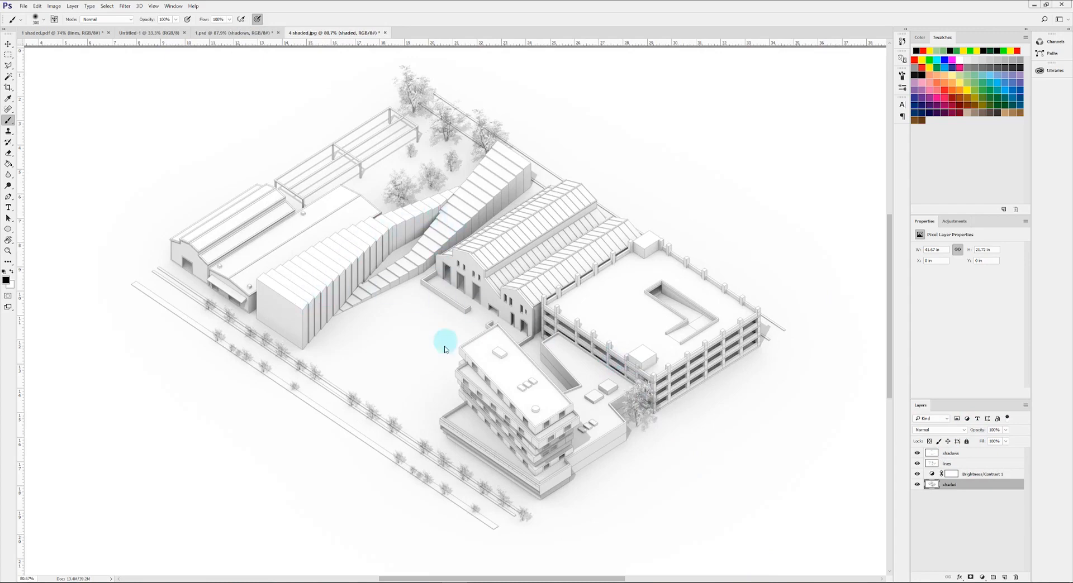
# - Add a Hue/Saturation adjustment directly above the shaded layer with lightness +52
pyautogui.click(916, 485)
pyautogui.click(916, 485)
pyautogui.click(969, 490)
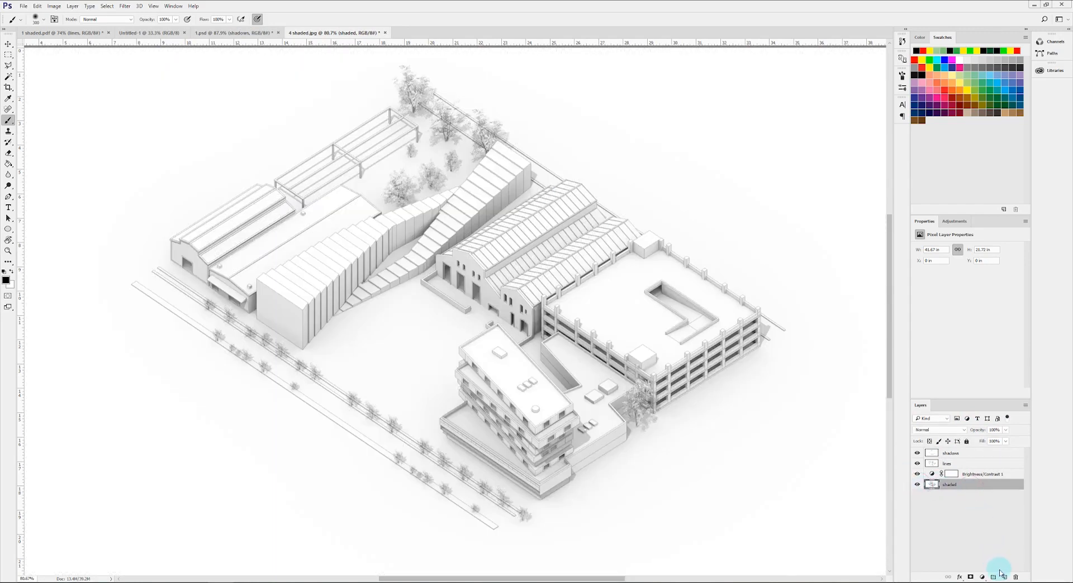
pyautogui.click(958, 222)
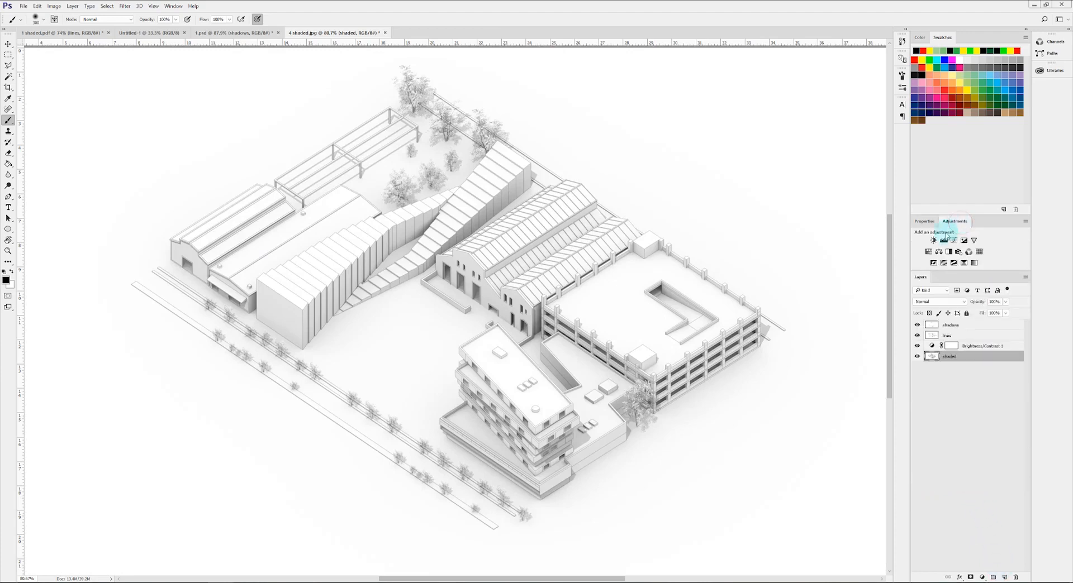
pyautogui.click(928, 252)
pyautogui.moveTo(967, 309); pyautogui.dragTo(1004, 311)
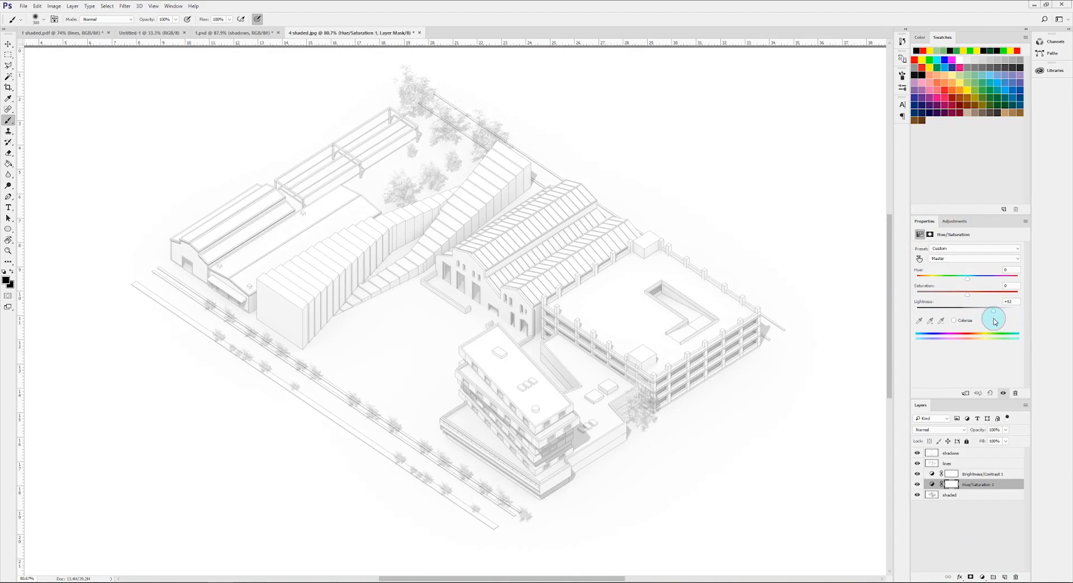
pyautogui.click(917, 485)
pyautogui.click(917, 484)
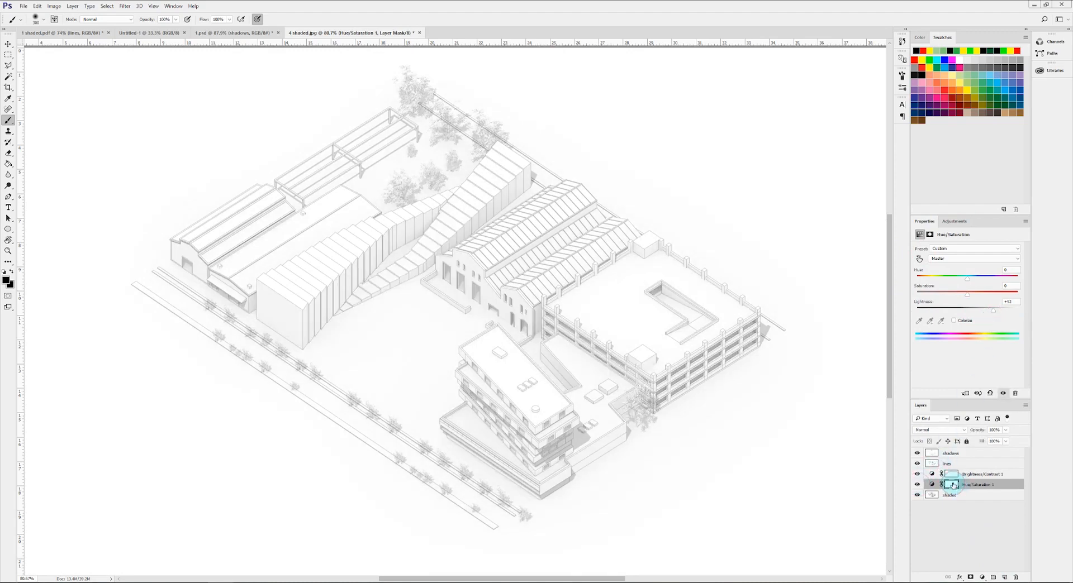
# - Paint the twisting new building out of the Hue/Saturation mask with a smaller black brush
pyautogui.click(951, 484)
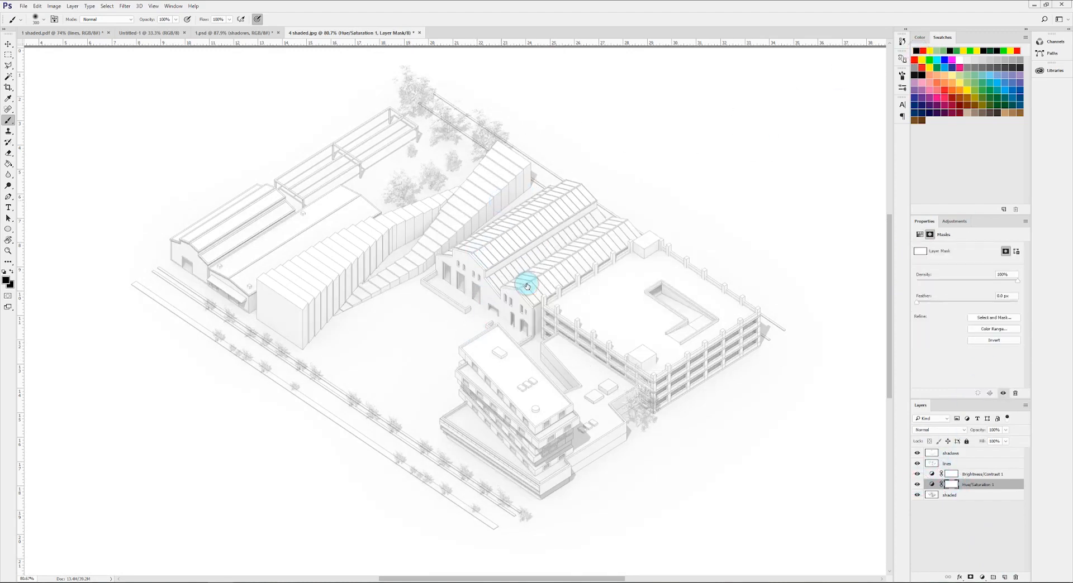
pyautogui.press('[')
pyautogui.press('[')
pyautogui.press('[')
pyautogui.moveTo(304, 303)
pyautogui.mouseDown()
pyautogui.moveTo(288, 302)
pyautogui.moveTo(410, 232)
pyautogui.moveTo(444, 233)
pyautogui.moveTo(499, 174)
pyautogui.moveTo(425, 224)
pyautogui.moveTo(364, 239)
pyautogui.moveTo(283, 311)
pyautogui.moveTo(421, 230)
pyautogui.mouseUp()
# - Increase the Hue/Saturation adjustment's lightness to +56
pyautogui.click(937, 488)
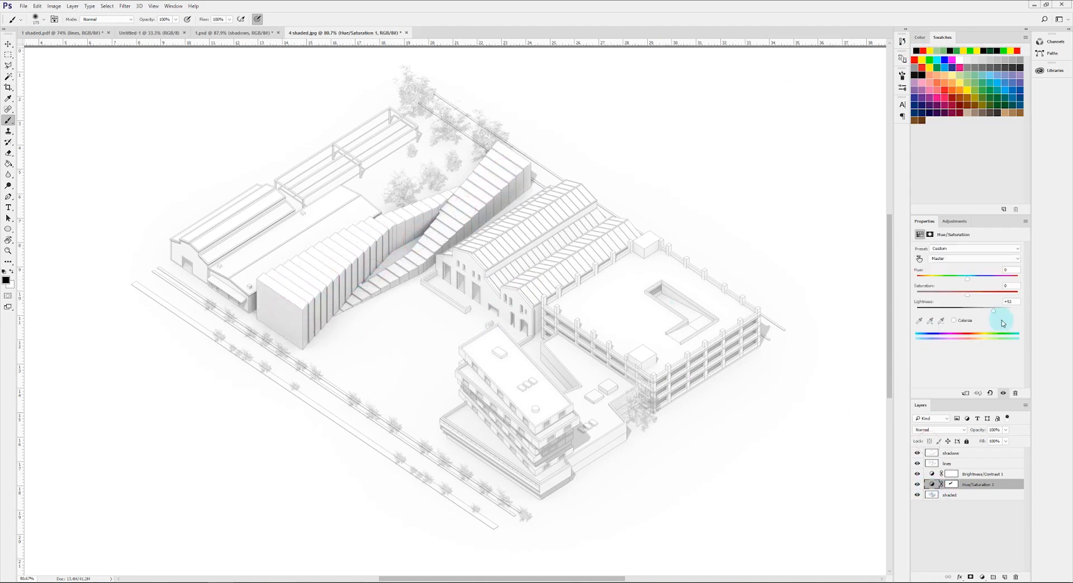
pyautogui.click(1005, 310)
pyautogui.keyDown('alt'); pyautogui.scroll(-2, 542, 292); pyautogui.keyUp('alt')
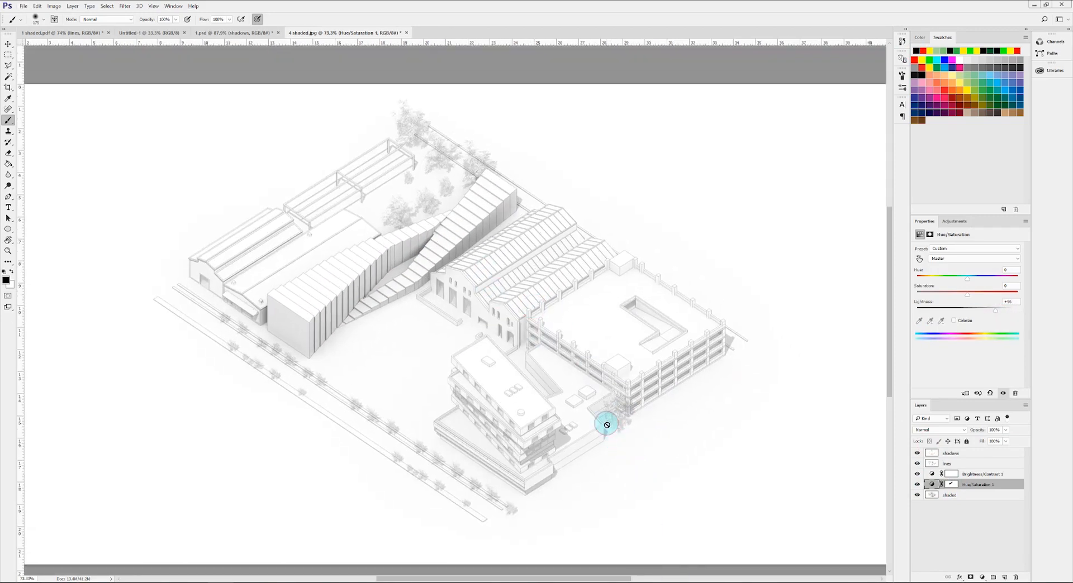
pyautogui.keyDown('alt'); pyautogui.scroll(3, 398, 356); pyautogui.keyUp('alt')
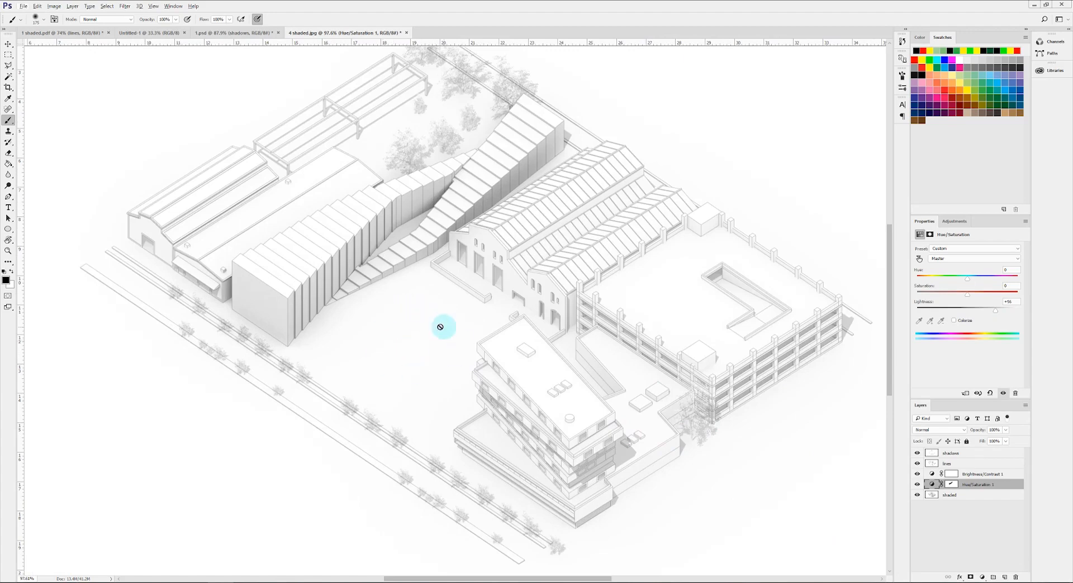
# - Check the site grid in 1.psd, switch to SketchUp, and turn the model's edges back on
pyautogui.click(234, 33)
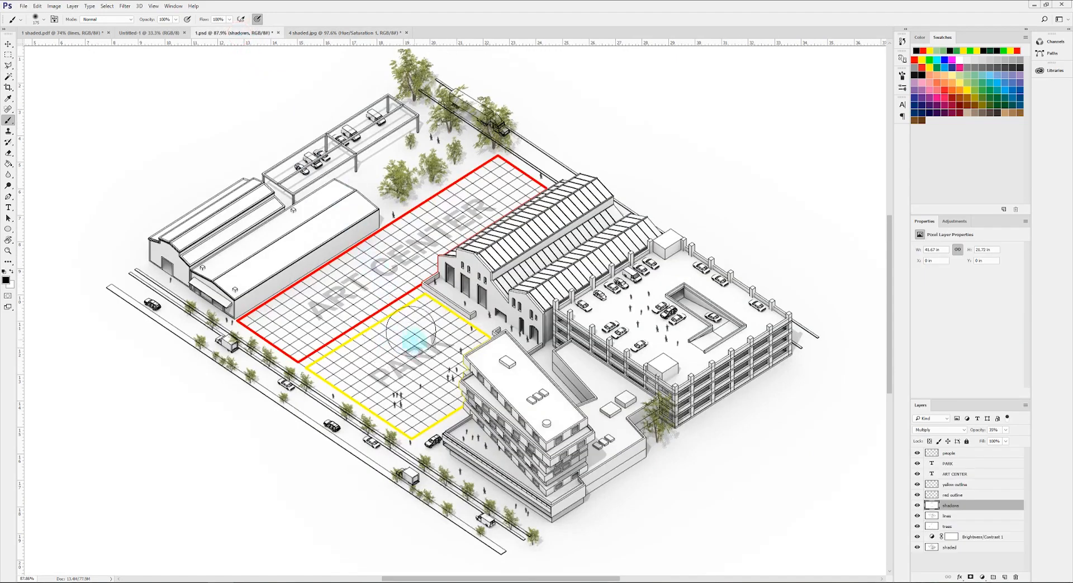
pyautogui.click(314, 34)
pyautogui.keyDown('alt'); pyautogui.scroll(2, 419, 352); pyautogui.keyUp('alt')
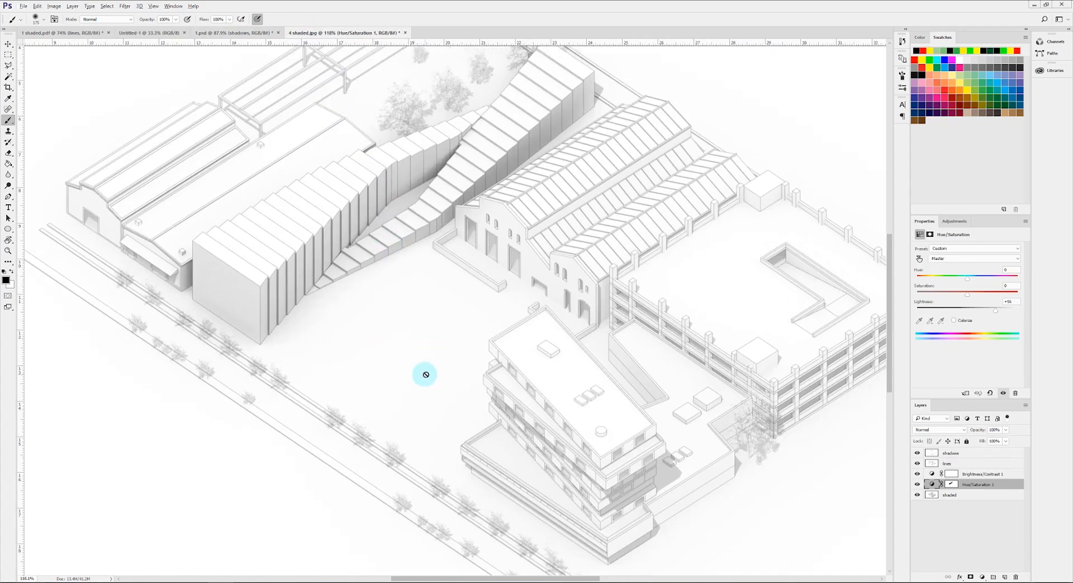
pyautogui.click(384, 582)
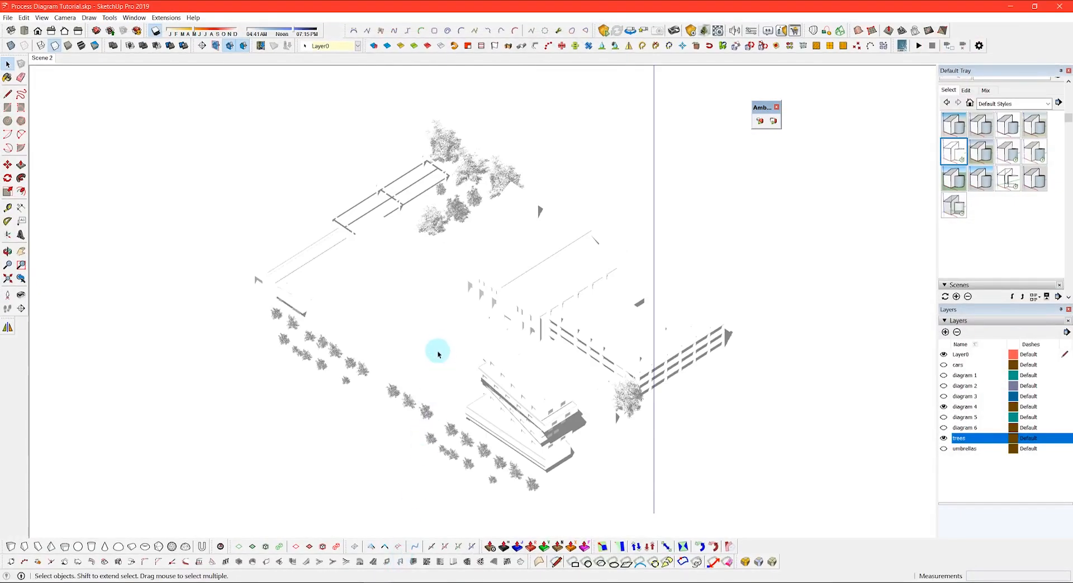
pyautogui.click(41, 17)
pyautogui.moveTo(73, 138)
pyautogui.click(158, 138)
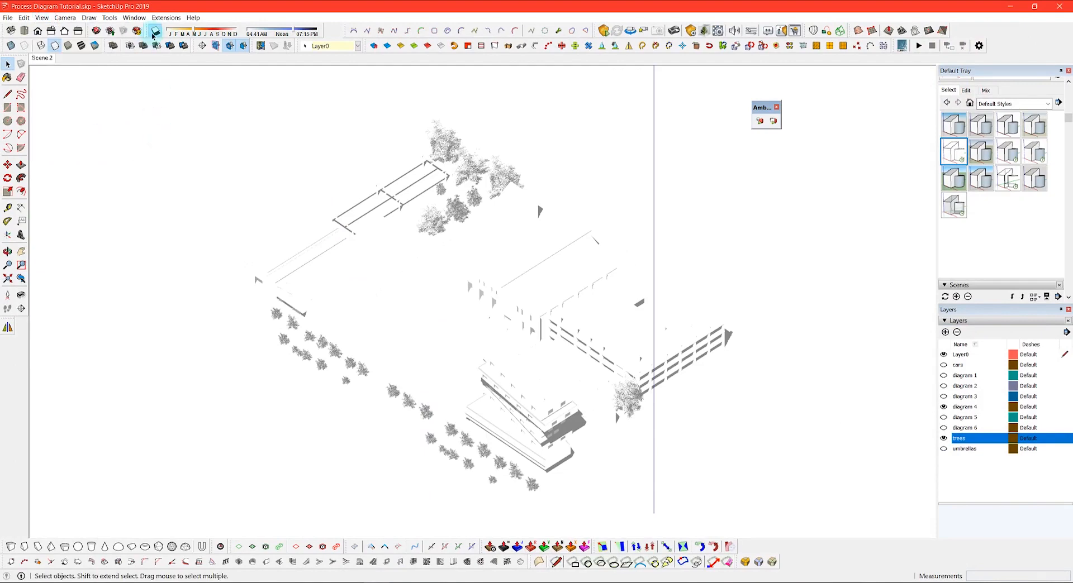
# - Clear the selection, hide the trees layer, and show the diagram 1 layer with the site grid
pyautogui.click(371, 235)
pyautogui.click(937, 448)
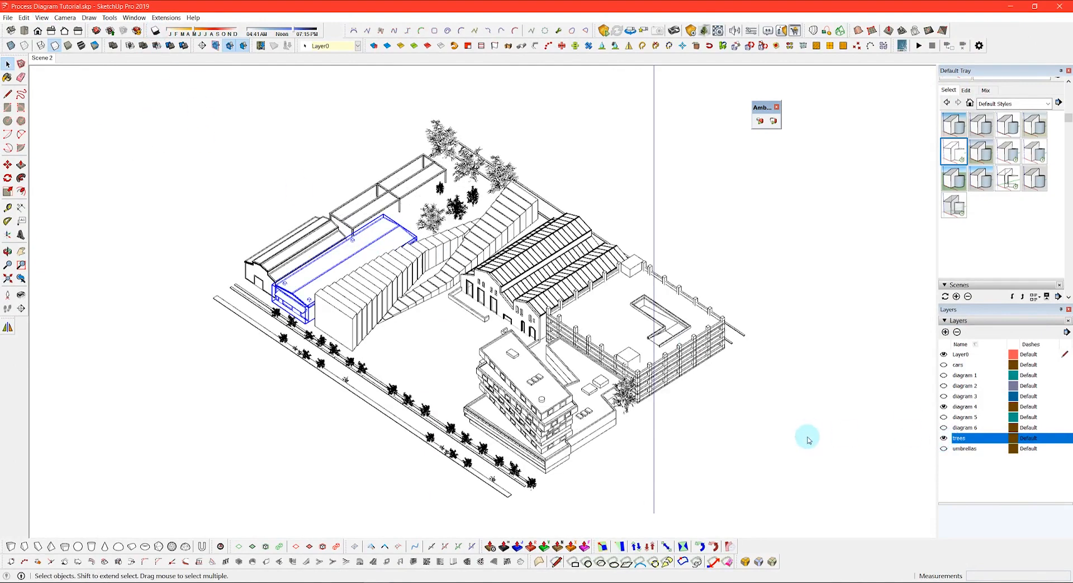
pyautogui.click(825, 447)
pyautogui.click(943, 438)
pyautogui.click(943, 375)
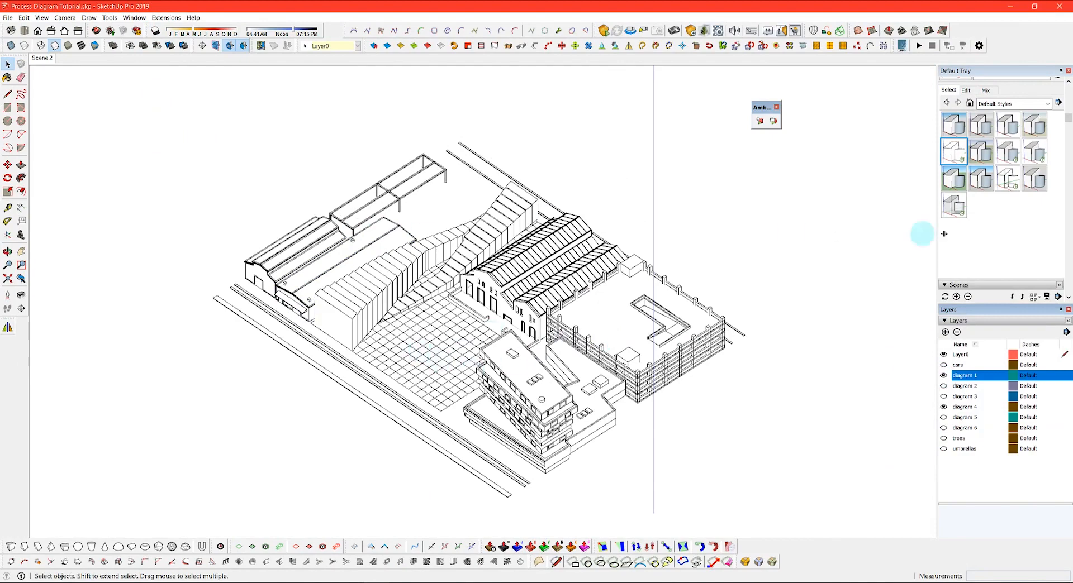
# - Export the line view as a JPEG, overwriting 4 lines.jpg in the Working folder
pyautogui.click(8, 17)
pyautogui.moveTo(22, 165)
pyautogui.click(168, 178)
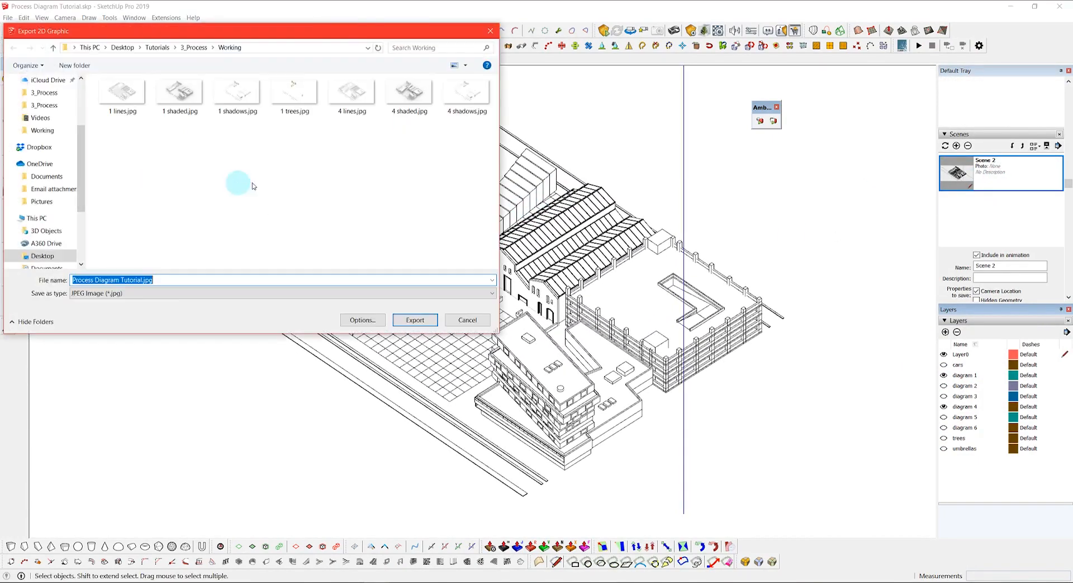
pyautogui.click(352, 92)
pyautogui.click(414, 320)
pyautogui.click(522, 304)
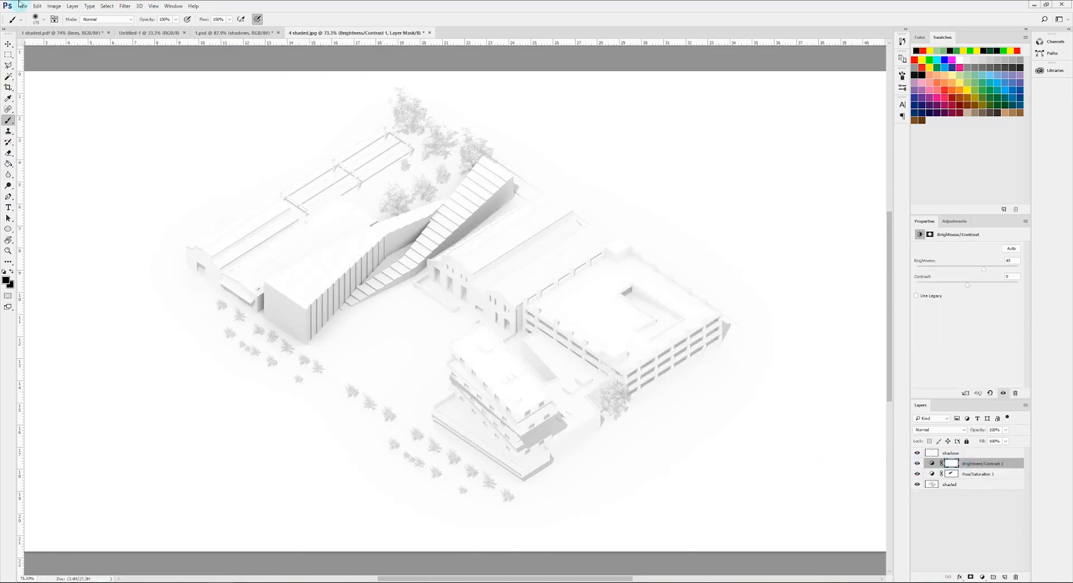
# - Open 4 lines.jpg in Photoshop and bring it into the 4 shaded document as a layer named lines, aligned with the canvas
pyautogui.click(20, 5)
pyautogui.click(34, 23)
pyautogui.click(455, 96)
pyautogui.click(413, 283)
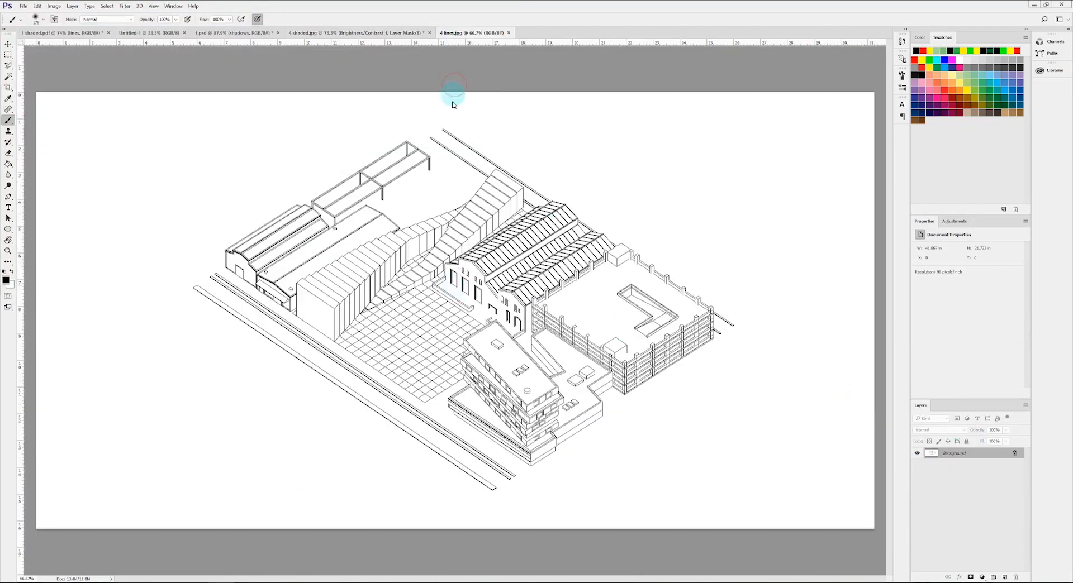
pyautogui.moveTo(472, 33); pyautogui.dragTo(424, 145)
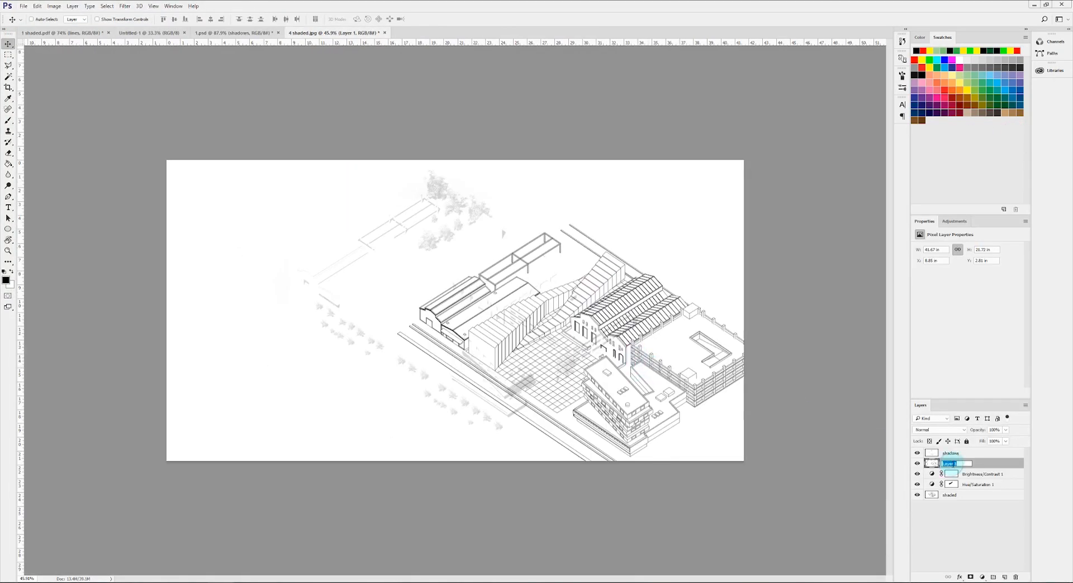
pyautogui.moveTo(692, 353)
pyautogui.mouseDown()
pyautogui.moveTo(564, 319)
pyautogui.moveTo(584, 307)
pyautogui.moveTo(569, 314)
pyautogui.mouseUp()
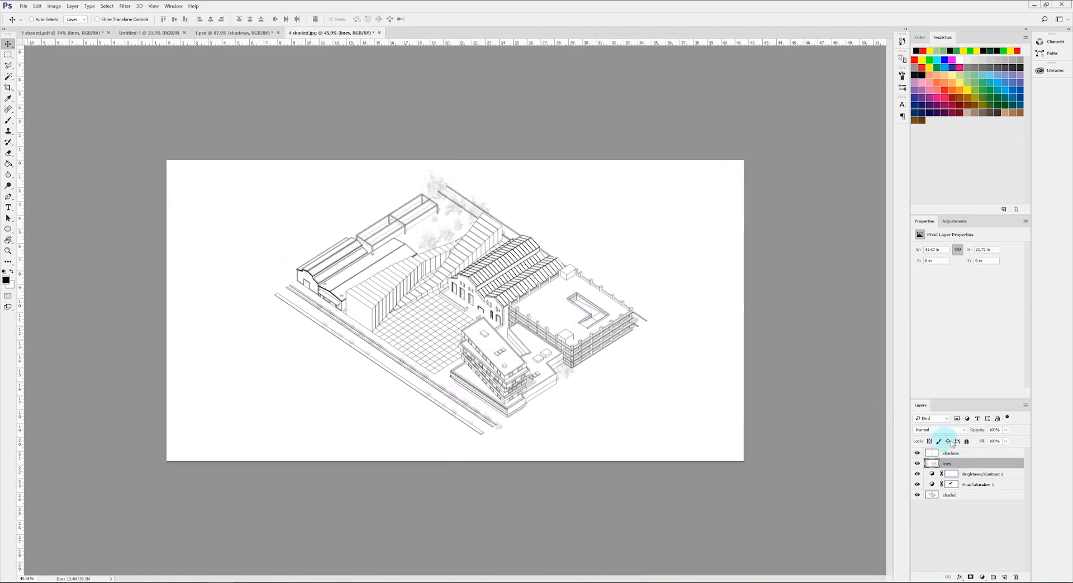
# - Set the lines layer to Multiply at 25% opacity and compare the image with and without it
pyautogui.click(953, 430)
pyautogui.click(954, 458)
pyautogui.press('2')
pyautogui.press('5')
pyautogui.keyDown('alt'); pyautogui.scroll(3, 446, 330); pyautogui.keyUp('alt')
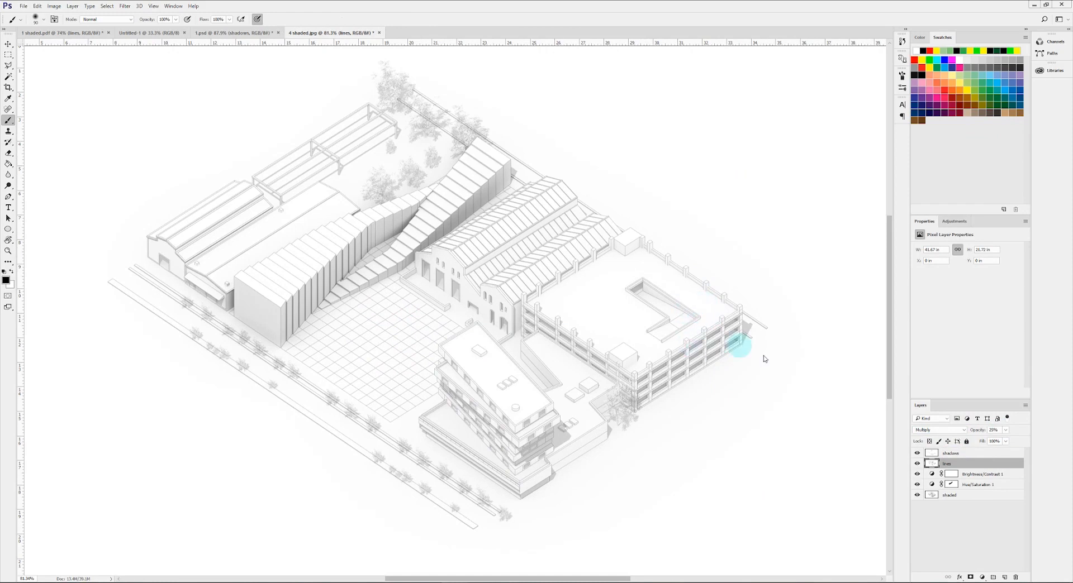
pyautogui.click(917, 464)
pyautogui.click(917, 464)
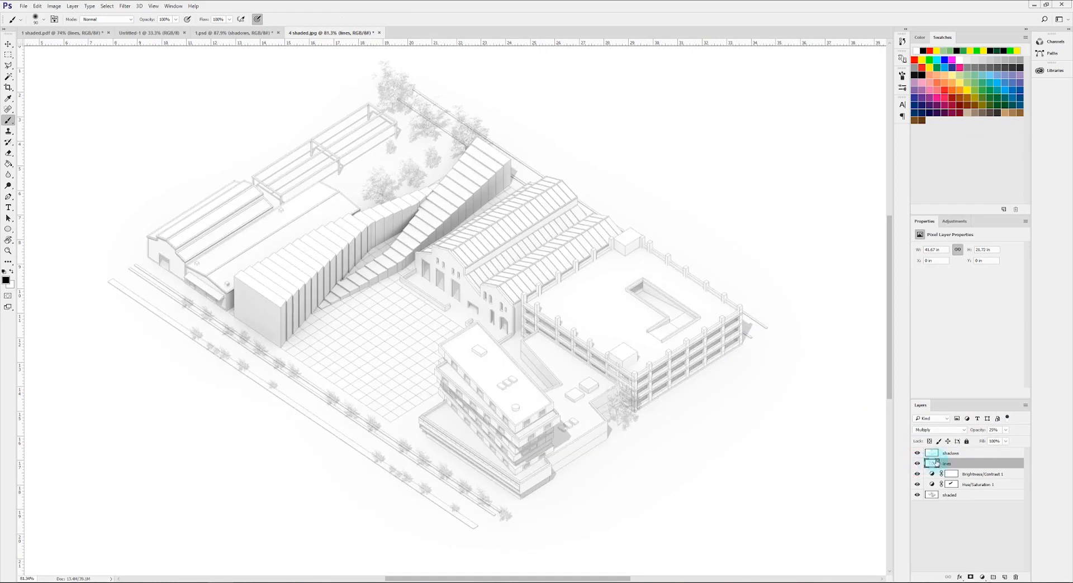
# - Add a layer mask to the lines layer and fade the surrounding buildings' lines with a soft 300 px grey brush
pyautogui.click(969, 576)
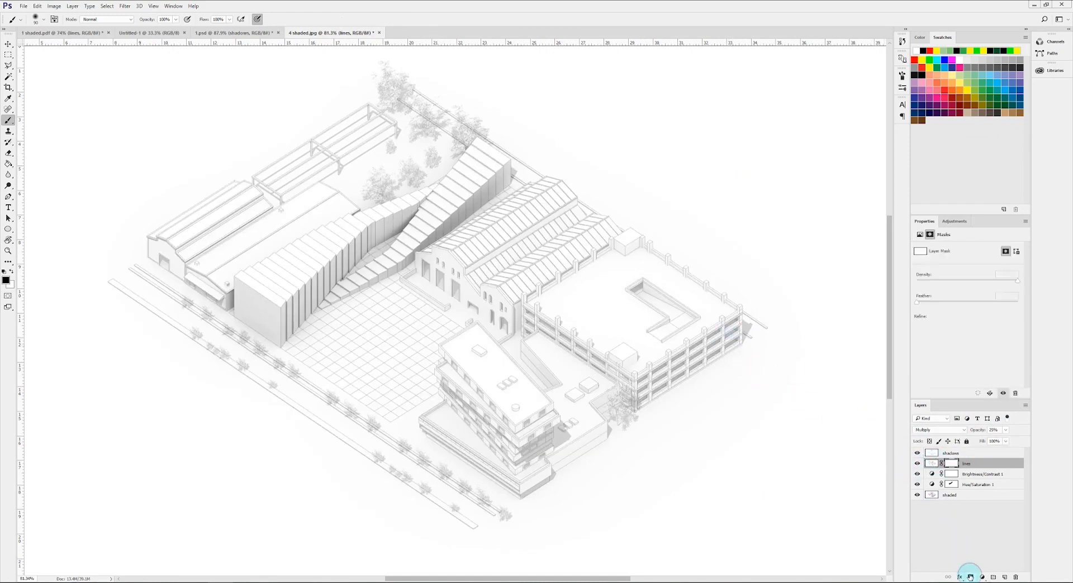
pyautogui.rightClick(773, 426)
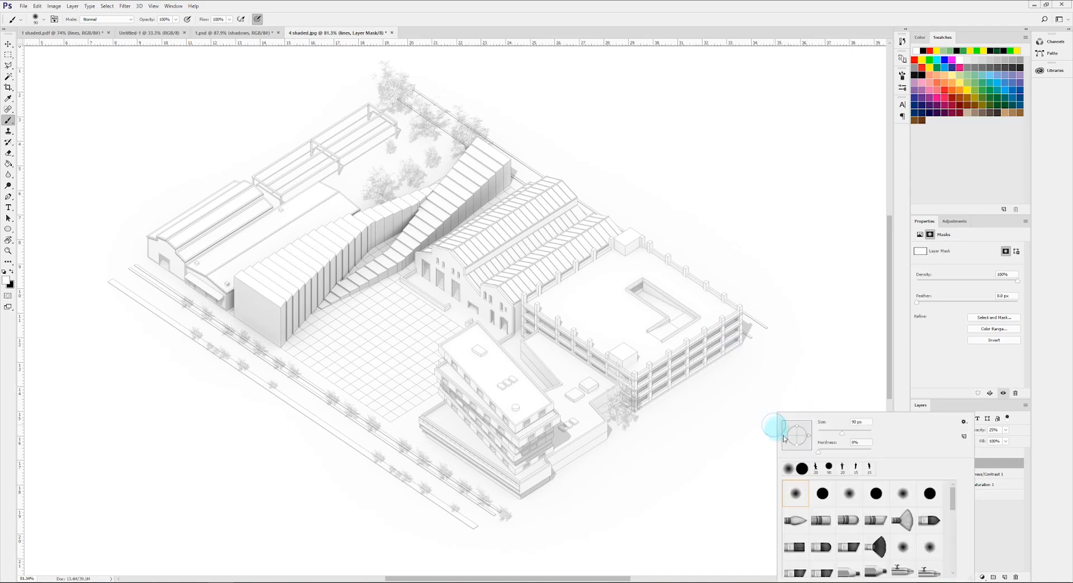
pyautogui.doubleClick(795, 496)
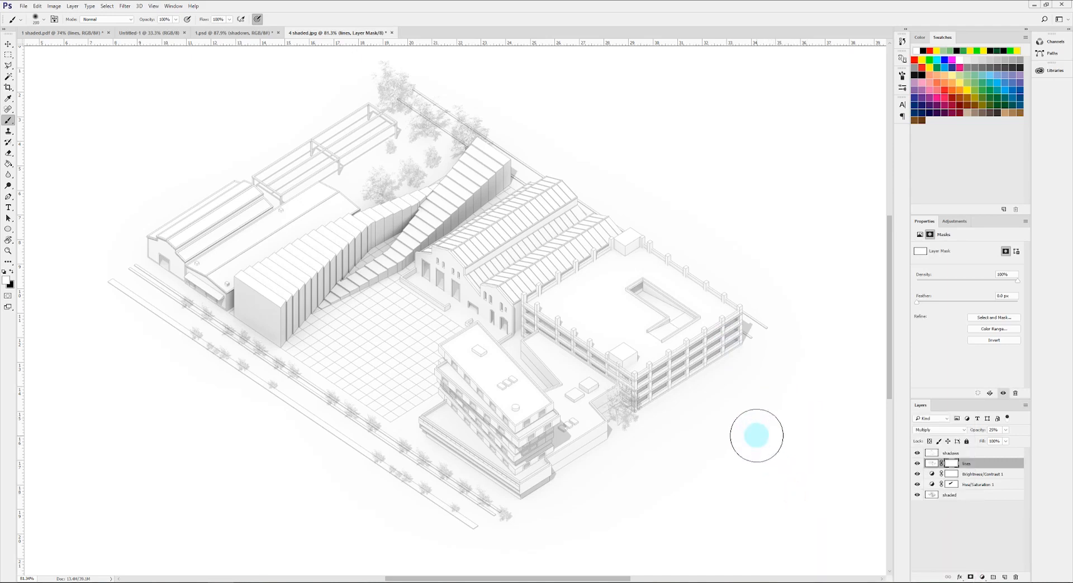
pyautogui.press(']')
pyautogui.press(']')
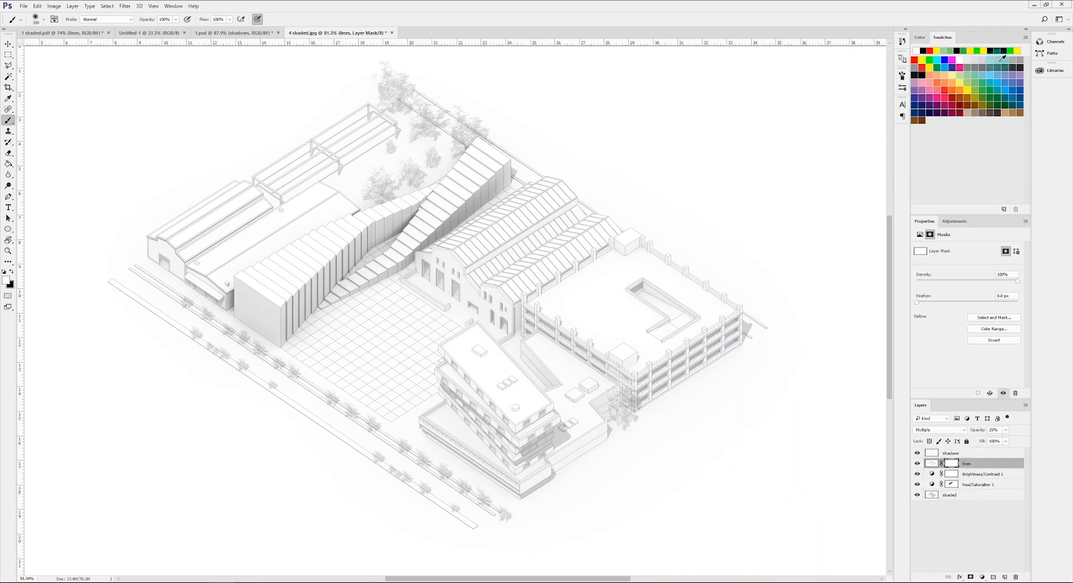
pyautogui.moveTo(732, 340)
pyautogui.mouseDown()
pyautogui.moveTo(714, 354)
pyautogui.moveTo(713, 341)
pyautogui.mouseUp()
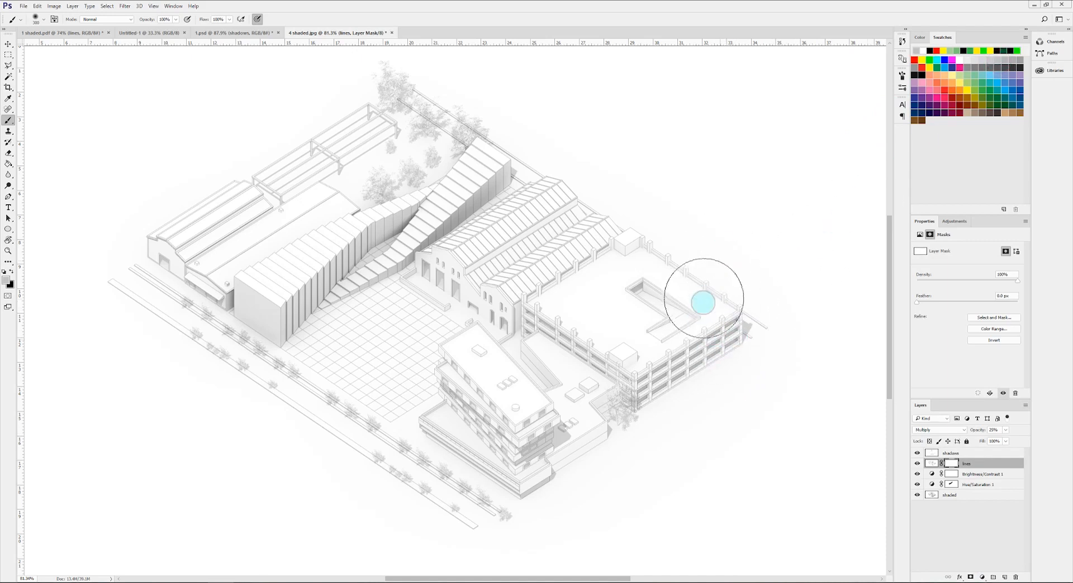
pyautogui.click(1022, 60)
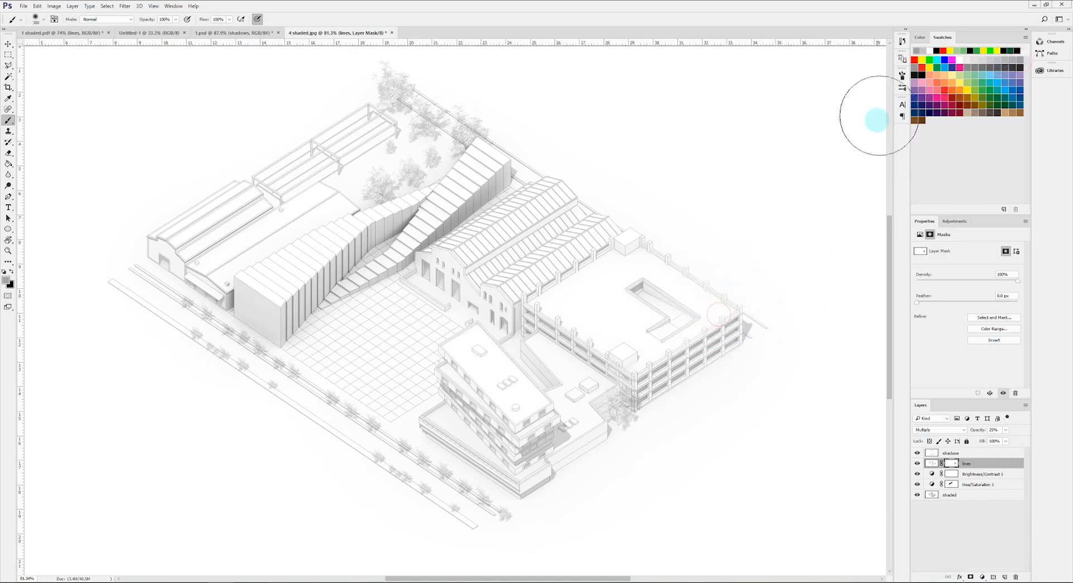
pyautogui.moveTo(564, 305)
pyautogui.mouseDown()
pyautogui.moveTo(478, 438)
pyautogui.moveTo(139, 306)
pyautogui.moveTo(349, 137)
pyautogui.moveTo(560, 147)
pyautogui.moveTo(497, 246)
pyautogui.moveTo(575, 191)
pyautogui.moveTo(508, 101)
pyautogui.moveTo(162, 303)
pyautogui.moveTo(464, 476)
pyautogui.mouseUp()
# - Paint the twisting new building back to full line strength in the lines mask with a smaller white brush
pyautogui.keyDown('alt'); pyautogui.scroll(6, 258, 313); pyautogui.keyUp('alt')
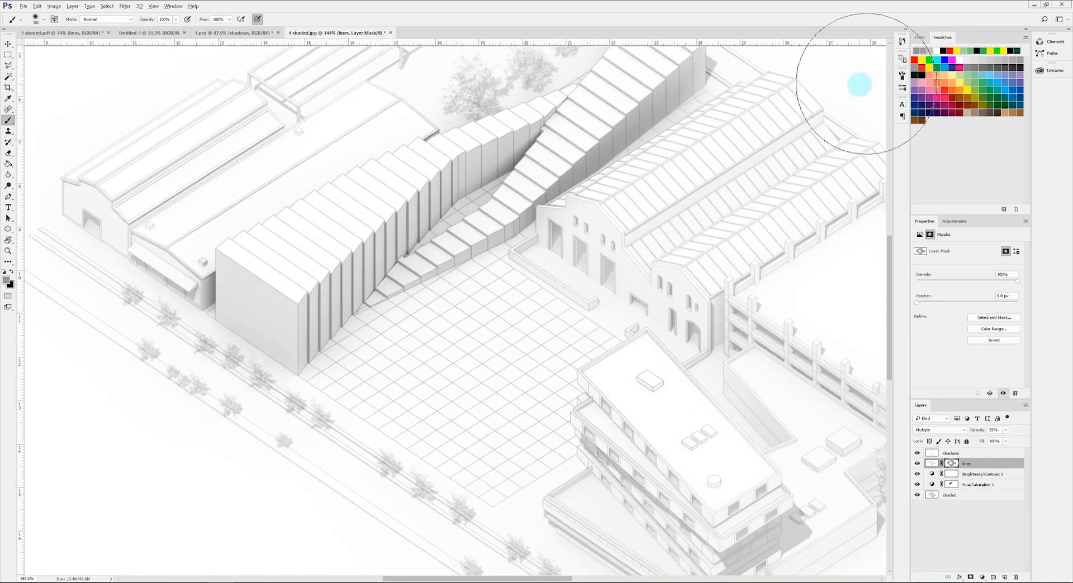
pyautogui.click(959, 60)
pyautogui.rightClick(609, 202)
pyautogui.doubleClick(625, 280)
pyautogui.keyDown('alt'); pyautogui.scroll(10, 687, 117); pyautogui.keyUp('alt')
pyautogui.scroll(4, 702, 118)
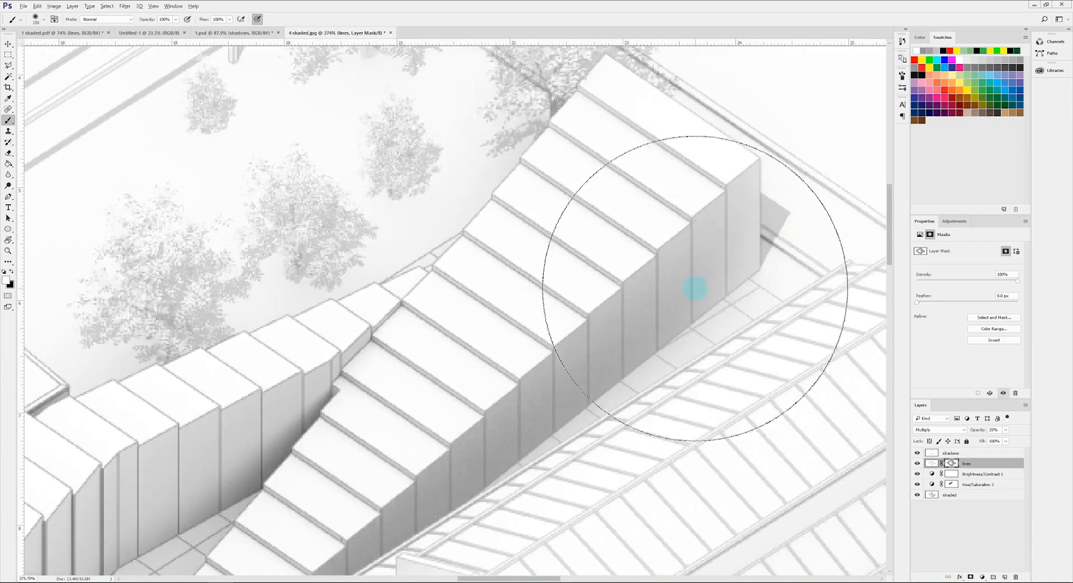
pyautogui.press('[')
pyautogui.press('[')
pyautogui.press('[')
pyautogui.press('[')
pyautogui.press('[')
pyautogui.press('[')
pyautogui.press('[')
pyautogui.keyDown('alt'); pyautogui.scroll(-12, 726, 158); pyautogui.keyUp('alt')
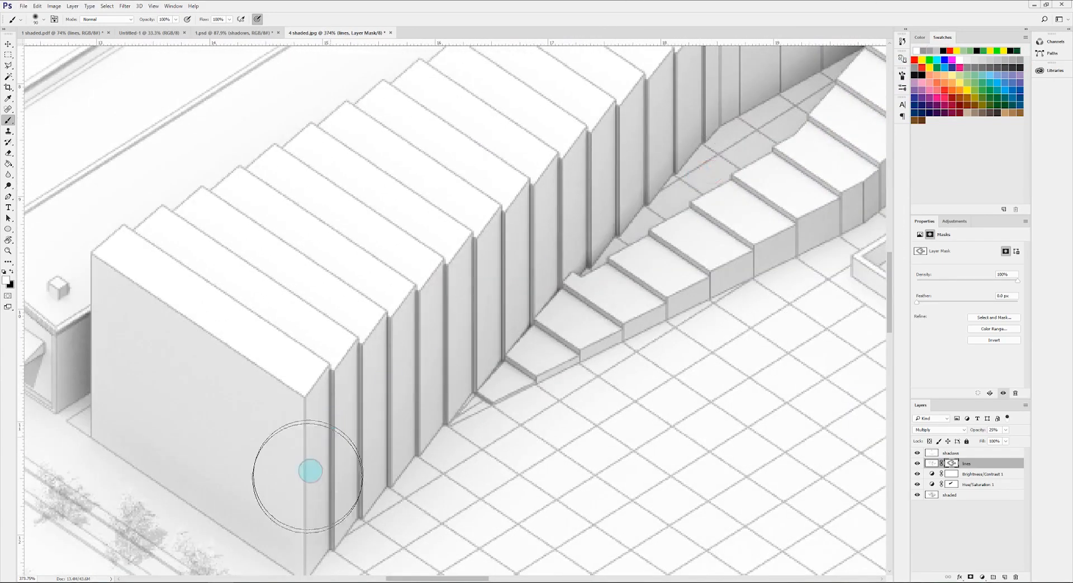
pyautogui.keyDown('alt'); pyautogui.scroll(-5, 335, 340); pyautogui.keyUp('alt')
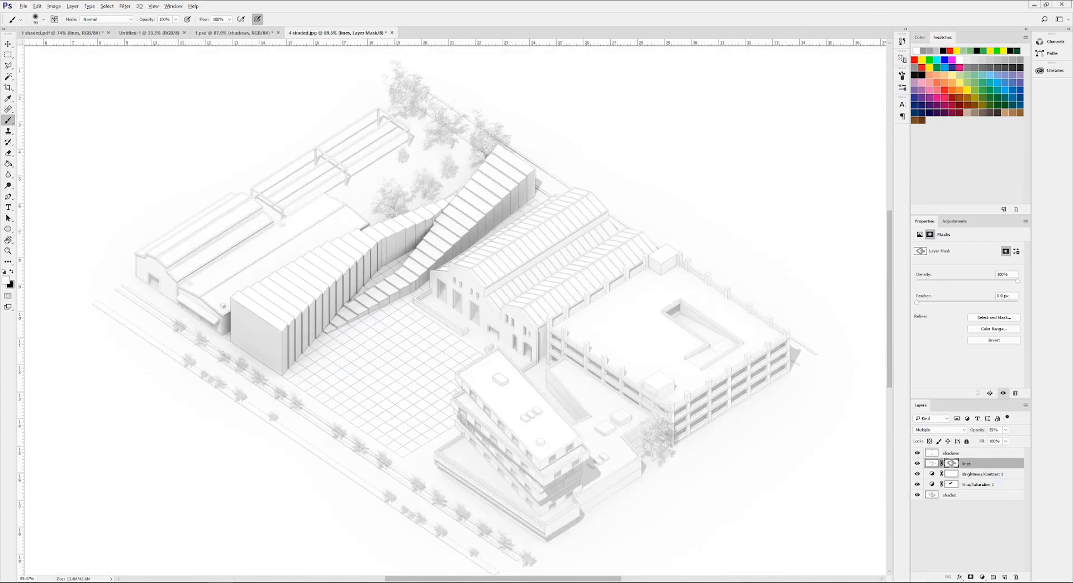
# - Create a new layer named red outline above the shadows layer and choose red as the painting colour
pyautogui.click(931, 463)
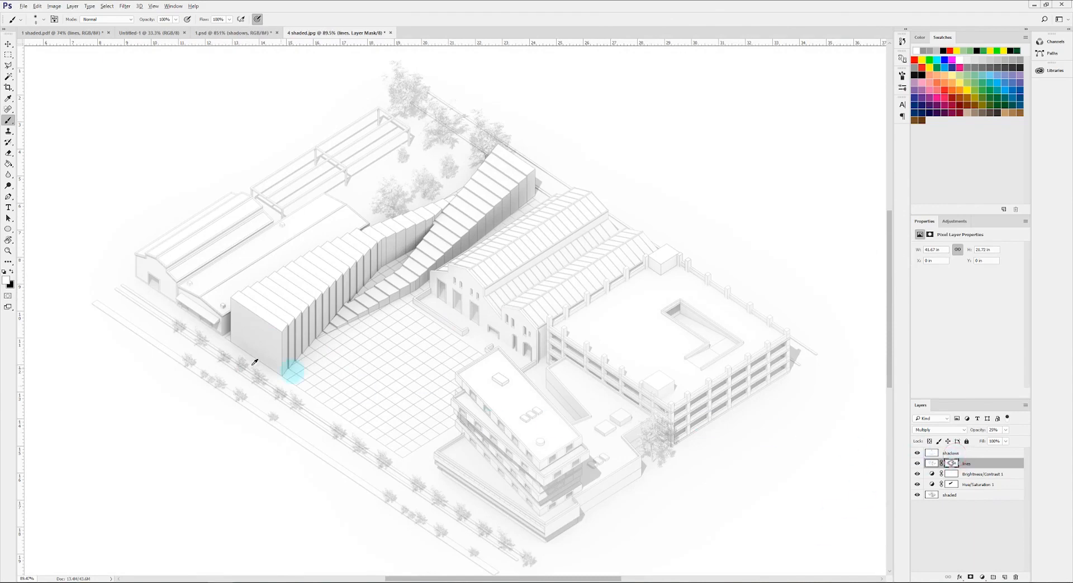
pyautogui.keyDown('alt'); pyautogui.scroll(9, 246, 347); pyautogui.keyUp('alt')
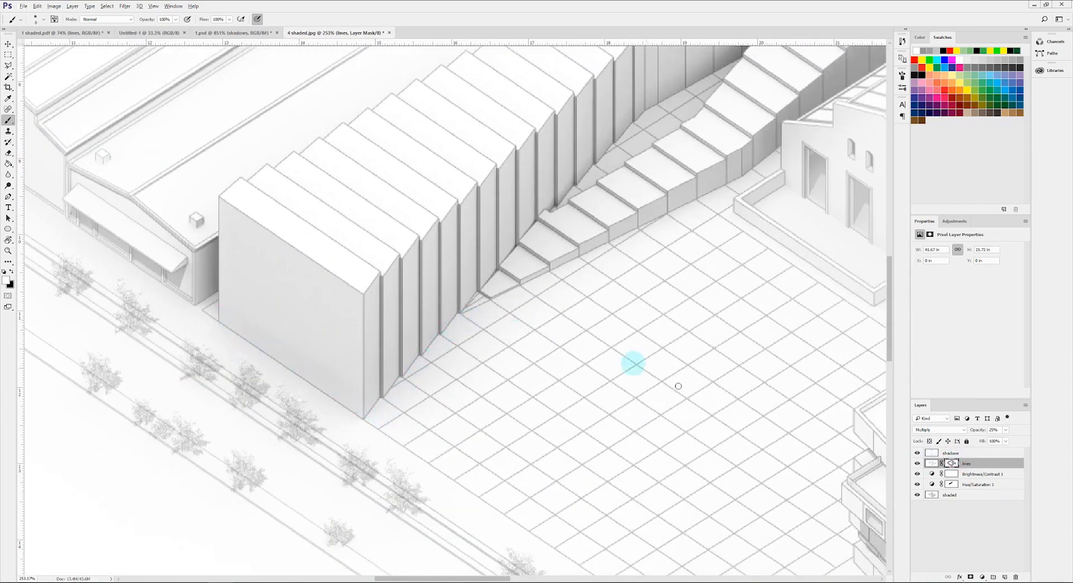
pyautogui.click(950, 454)
pyautogui.click(1004, 577)
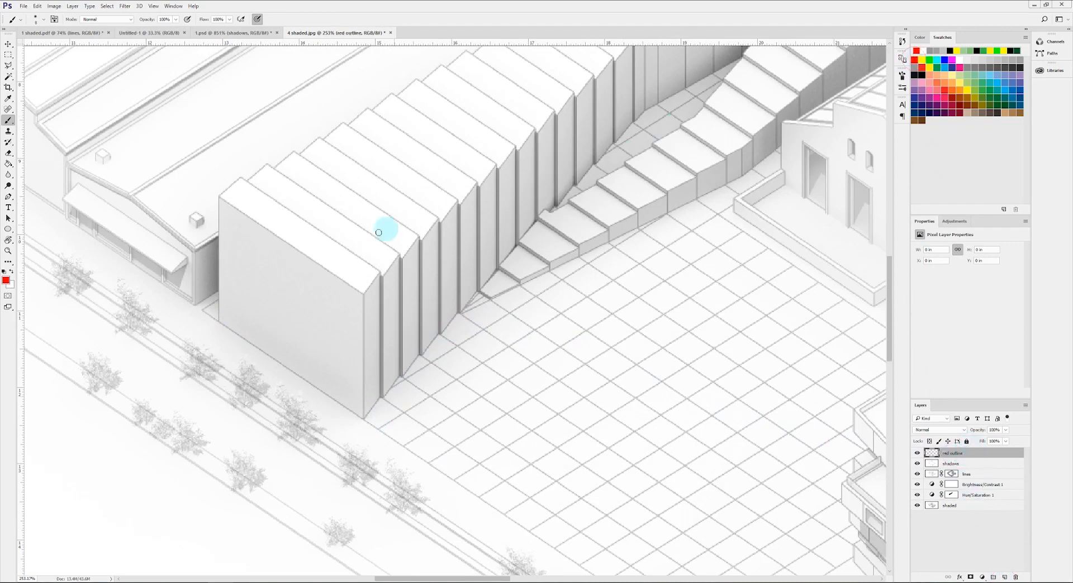
# - Paint a thick red line of straight segments along the new building's front base, from the street corner to the warehouse wall
pyautogui.keyDown('alt'); pyautogui.scroll(8, 206, 314); pyautogui.keyUp('alt')
pyautogui.rightClick(215, 320)
pyautogui.doubleClick(241, 399)
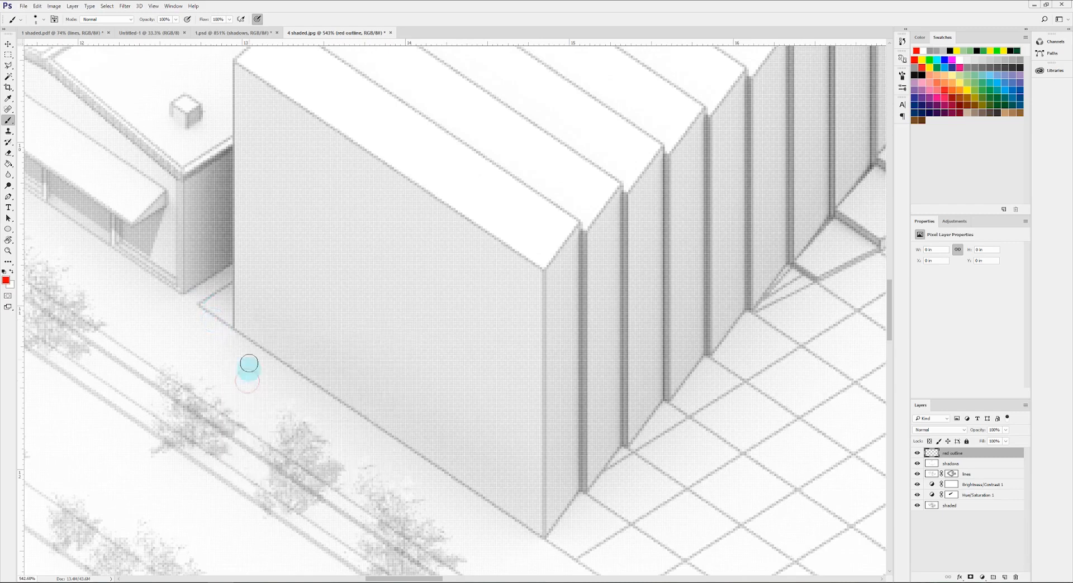
pyautogui.keyDown('alt'); pyautogui.scroll(3, 226, 338); pyautogui.keyUp('alt')
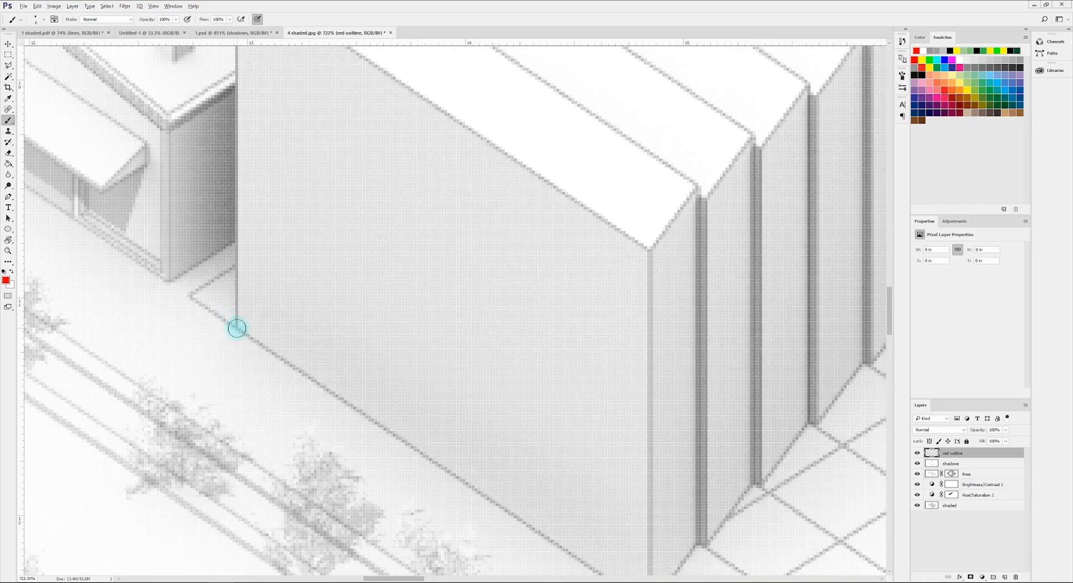
pyautogui.keyDown('alt'); pyautogui.scroll(-3, 246, 292); pyautogui.keyUp('alt')
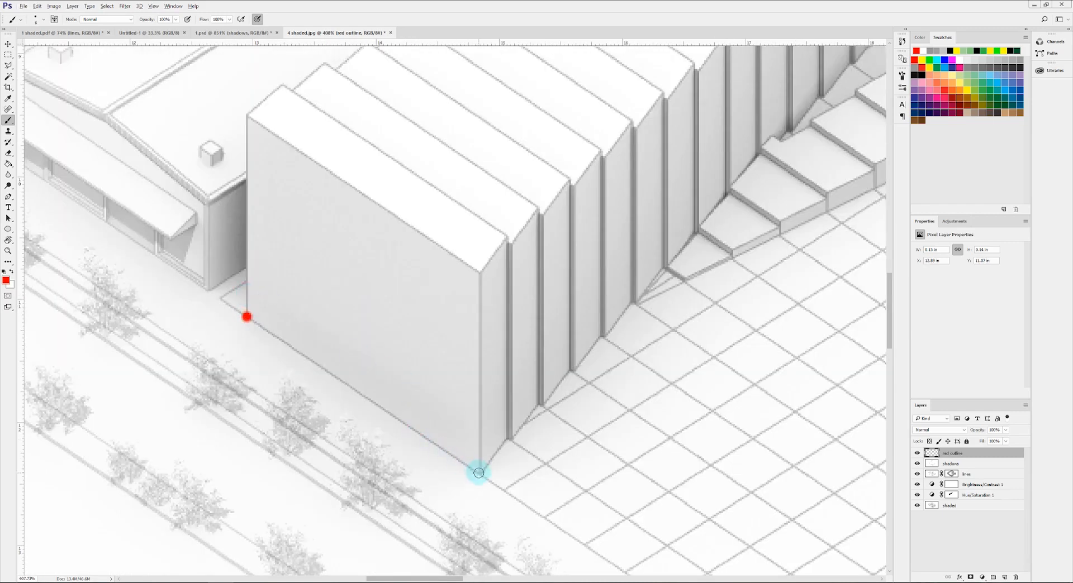
pyautogui.keyDown('shift'); pyautogui.click(479, 473); pyautogui.keyUp('shift')
pyautogui.keyDown('shift'); pyautogui.click(664, 272); pyautogui.keyUp('shift')
pyautogui.keyDown('shift'); pyautogui.click(685, 281); pyautogui.keyUp('shift')
pyautogui.keyDown('alt'); pyautogui.scroll(-5, 693, 286); pyautogui.keyUp('alt')
pyautogui.keyDown('alt'); pyautogui.scroll(4, 642, 263); pyautogui.keyUp('alt')
pyautogui.keyDown('shift'); pyautogui.click(642, 272); pyautogui.keyUp('shift')
pyautogui.keyDown('shift'); pyautogui.click(695, 231); pyautogui.keyUp('shift')
# - Paint thick red base lines along the new building's inner courtyard side and behind the warehouse to its far corner
pyautogui.click(437, 345)
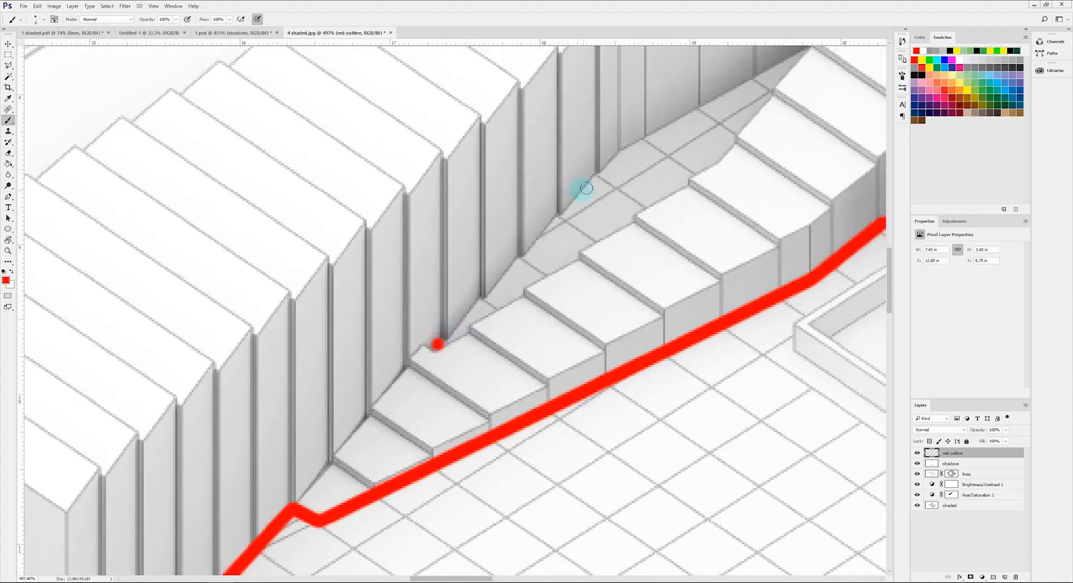
pyautogui.keyDown('shift'); pyautogui.click(619, 150); pyautogui.keyUp('shift')
pyautogui.keyDown('alt'); pyautogui.scroll(-5, 446, 299); pyautogui.keyUp('alt')
pyautogui.keyDown('alt'); pyautogui.scroll(5, 520, 245); pyautogui.keyUp('alt')
pyautogui.keyDown('shift'); pyautogui.click(660, 151); pyautogui.keyUp('shift')
pyautogui.keyDown('alt'); pyautogui.scroll(-5, 408, 330); pyautogui.keyUp('alt')
pyautogui.keyDown('alt'); pyautogui.scroll(6, 586, 256); pyautogui.keyUp('alt')
pyautogui.click(403, 447)
pyautogui.keyDown('shift'); pyautogui.click(861, 79); pyautogui.keyUp('shift')
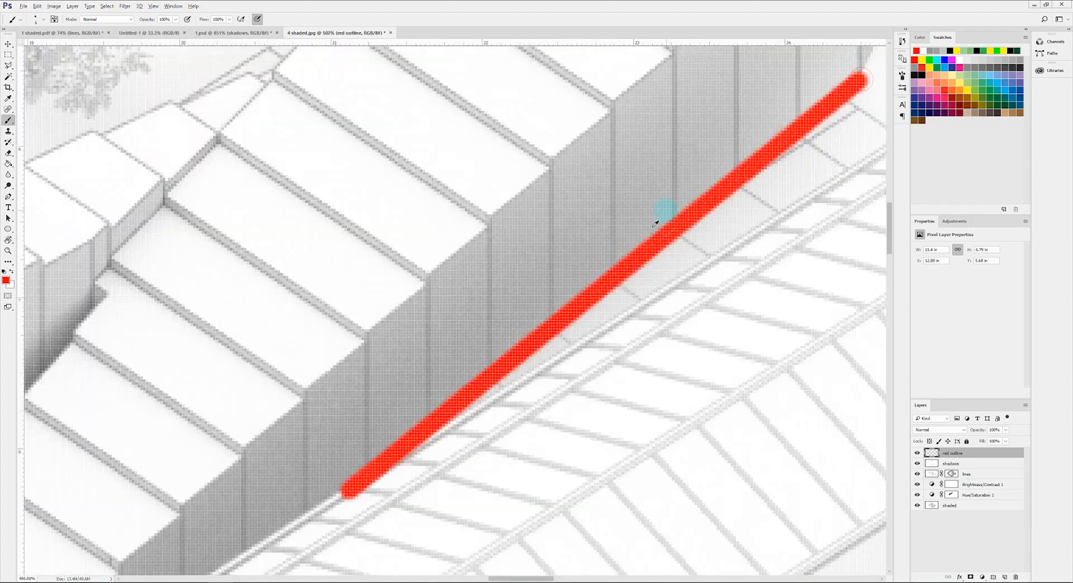
# - Erase the part of the rear red base line that overlaps the warehouse roof
pyautogui.keyDown('alt'); pyautogui.scroll(-5, 655, 226); pyautogui.keyUp('alt')
pyautogui.keyDown('alt'); pyautogui.scroll(4, 581, 338); pyautogui.keyUp('alt')
pyautogui.press('e')
pyautogui.rightClick(484, 455)
pyautogui.doubleClick(521, 472)
pyautogui.click(354, 427)
pyautogui.keyDown('shift'); pyautogui.click(707, 203); pyautogui.keyUp('shift')
pyautogui.keyDown('alt'); pyautogui.scroll(-6, 688, 272); pyautogui.keyUp('alt')
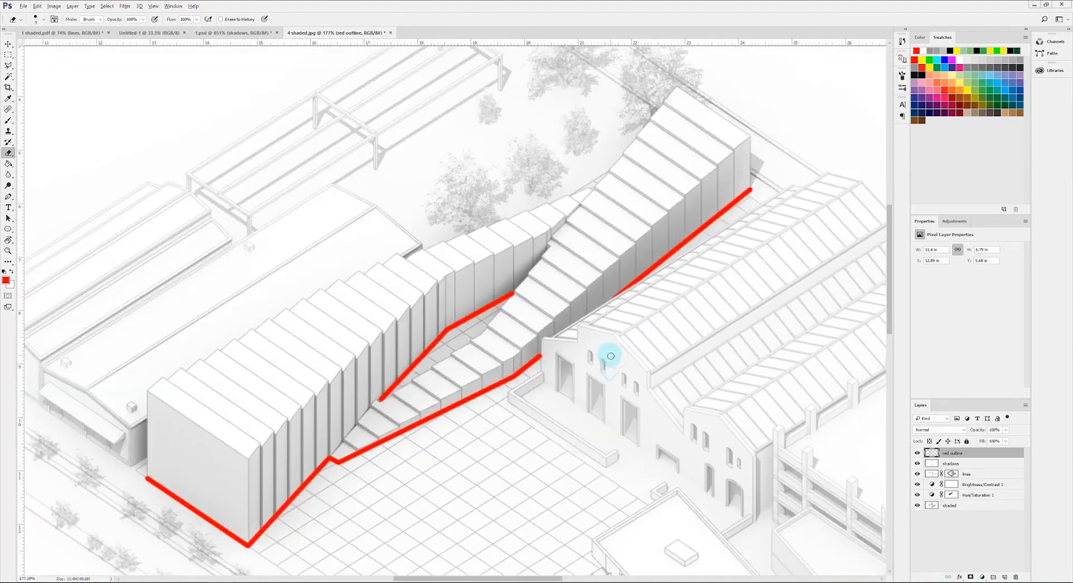
pyautogui.keyDown('alt'); pyautogui.scroll(-4, 611, 356); pyautogui.keyUp('alt')
# - With a thinner red brush, outline the new building's street-side vertical corner and the first part of its stepped roof edge
pyautogui.press('b')
pyautogui.keyDown('alt'); pyautogui.scroll(10, 310, 436); pyautogui.keyUp('alt')
pyautogui.click(304, 423)
pyautogui.keyDown('alt'); pyautogui.scroll(-4, 304, 413); pyautogui.keyUp('alt')
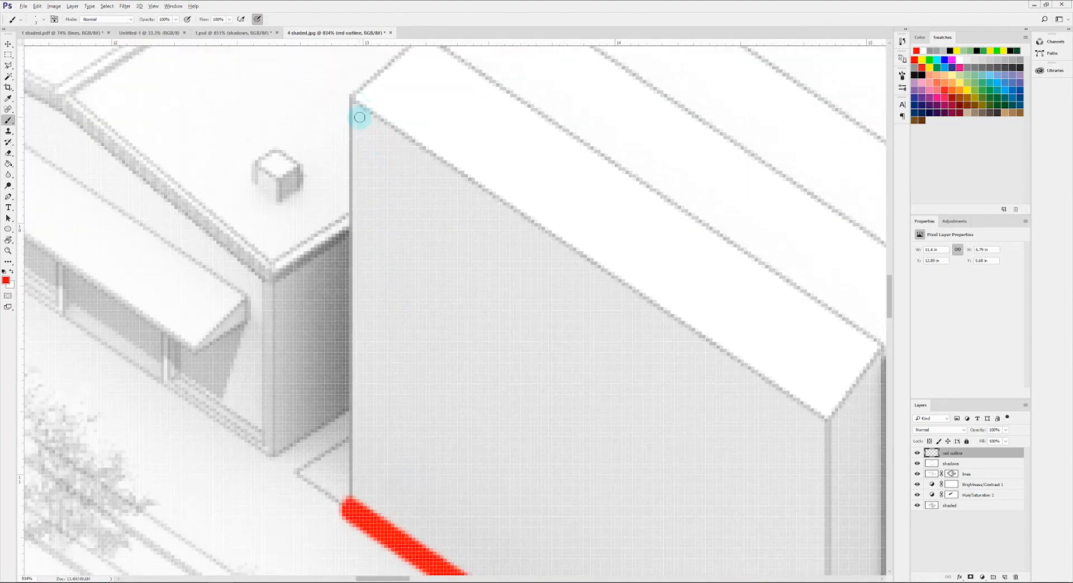
pyautogui.keyDown('shift'); pyautogui.click(352, 96); pyautogui.keyUp('shift')
pyautogui.moveTo(359, 112); pyautogui.dragTo(270, 374)
pyautogui.keyDown('shift'); pyautogui.click(335, 292); pyautogui.keyUp('shift')
pyautogui.keyDown('shift'); pyautogui.click(421, 247); pyautogui.keyUp('shift')
pyautogui.keyDown('shift'); pyautogui.click(767, 71); pyautogui.keyUp('shift')
pyautogui.moveTo(700, 117); pyautogui.dragTo(284, 328)
pyautogui.keyDown('shift'); pyautogui.click(498, 181); pyautogui.keyUp('shift')
pyautogui.keyDown('shift'); pyautogui.click(519, 189); pyautogui.keyUp('shift')
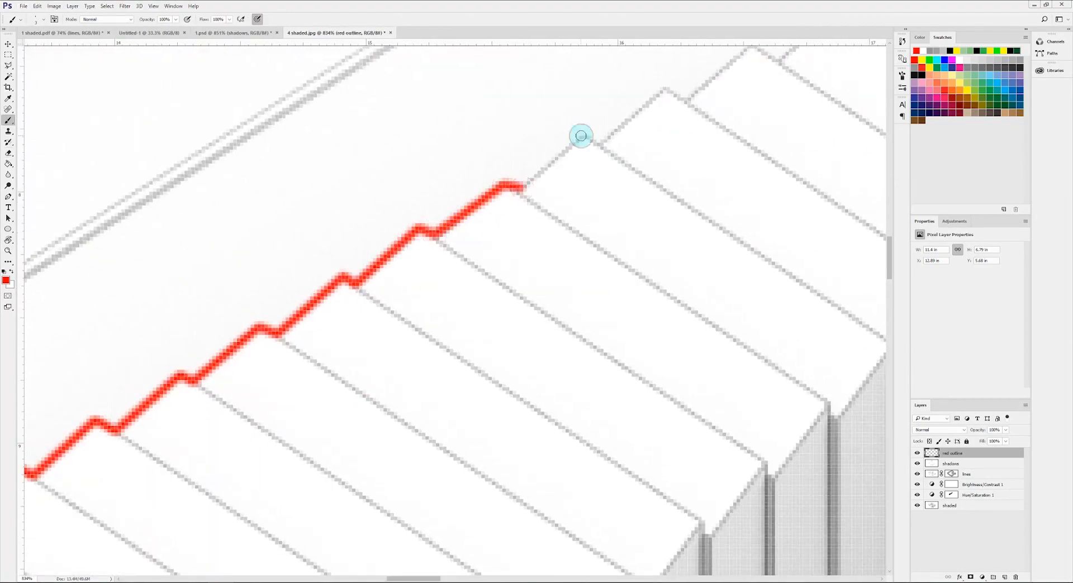
# - Continue the thin red outline along the stepped roof edge past the point where the two wings cross
pyautogui.keyDown('shift'); pyautogui.click(579, 136); pyautogui.keyUp('shift')
pyautogui.moveTo(685, 96); pyautogui.dragTo(376, 290)
pyautogui.keyDown('shift'); pyautogui.click(609, 151); pyautogui.keyUp('shift')
pyautogui.moveTo(723, 122); pyautogui.dragTo(433, 218)
pyautogui.keyDown('shift'); pyautogui.click(582, 170); pyautogui.keyUp('shift')
pyautogui.keyDown('shift'); pyautogui.click(619, 150); pyautogui.keyUp('shift')
pyautogui.keyDown('shift'); pyautogui.click(826, 78); pyautogui.keyUp('shift')
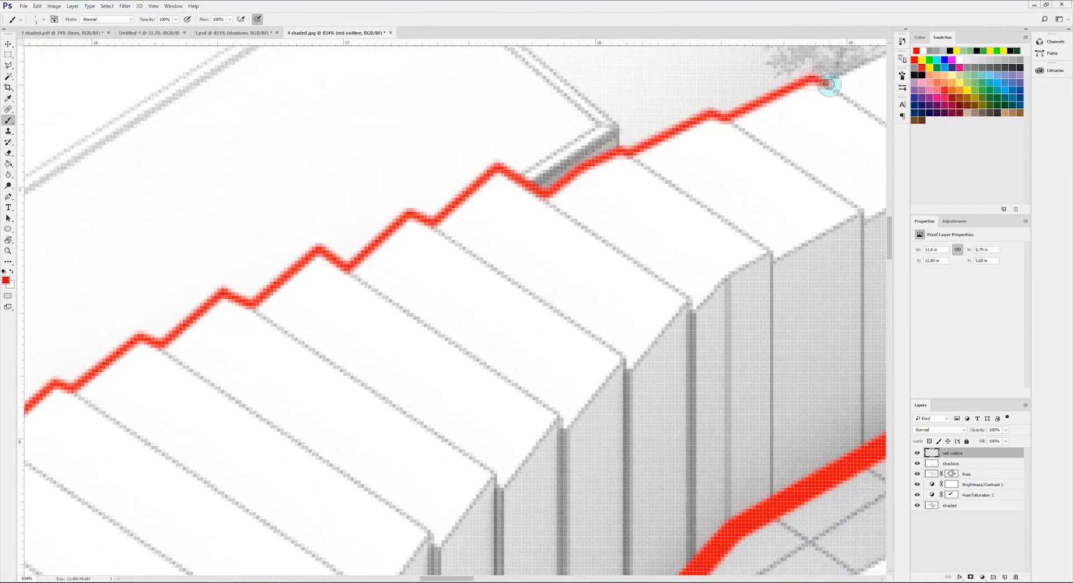
pyautogui.keyDown('shift'); pyautogui.click(802, 91); pyautogui.keyUp('shift')
pyautogui.moveTo(826, 78)
pyautogui.mouseDown()
pyautogui.moveTo(425, 223)
pyautogui.moveTo(642, 139)
pyautogui.mouseUp()
pyautogui.keyDown('shift'); pyautogui.click(854, 71); pyautogui.keyUp('shift')
pyautogui.keyDown('shift'); pyautogui.click(754, 94); pyautogui.keyUp('shift')
pyautogui.moveTo(754, 94); pyautogui.dragTo(539, 223)
pyautogui.keyDown('shift'); pyautogui.click(565, 234); pyautogui.keyUp('shift')
pyautogui.keyDown('shift'); pyautogui.click(641, 154); pyautogui.keyUp('shift')
pyautogui.keyDown('shift'); pyautogui.click(706, 72); pyautogui.keyUp('shift')
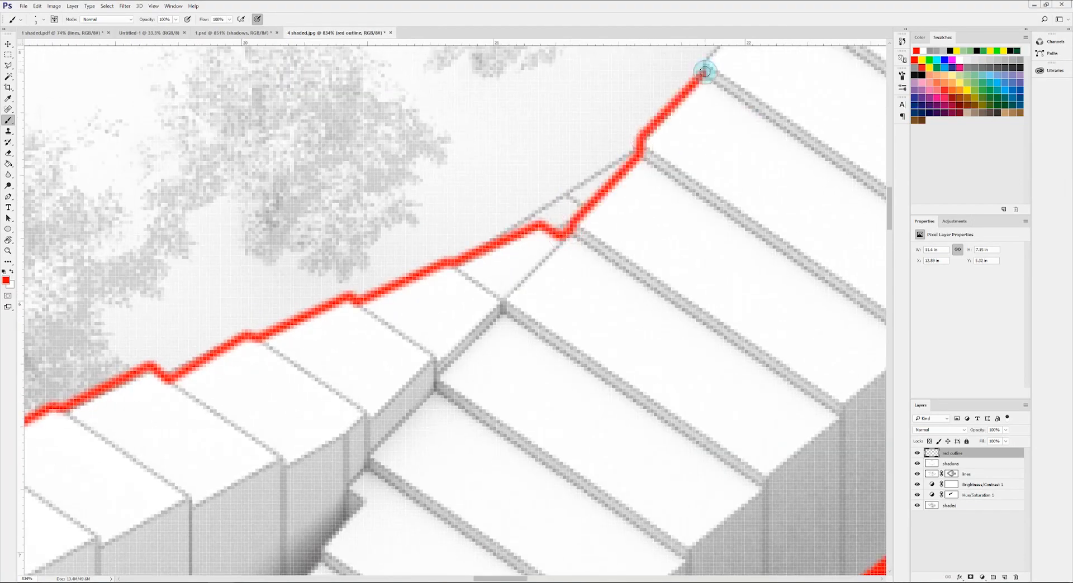
# - Outline the raised wing's remaining steps, roof end and far vertical corner in thin red down to the base line
pyautogui.moveTo(706, 70); pyautogui.dragTo(476, 259)
pyautogui.keyDown('shift'); pyautogui.click(599, 100); pyautogui.keyUp('shift')
pyautogui.moveTo(599, 99); pyautogui.dragTo(536, 191)
pyautogui.keyDown('shift'); pyautogui.click(600, 119); pyautogui.keyUp('shift')
pyautogui.keyDown('alt'); pyautogui.scroll(-5, 592, 134); pyautogui.keyUp('alt')
pyautogui.keyDown('shift'); pyautogui.click(801, 273); pyautogui.keyUp('shift')
pyautogui.keyDown('shift'); pyautogui.click(800, 424); pyautogui.keyUp('shift')
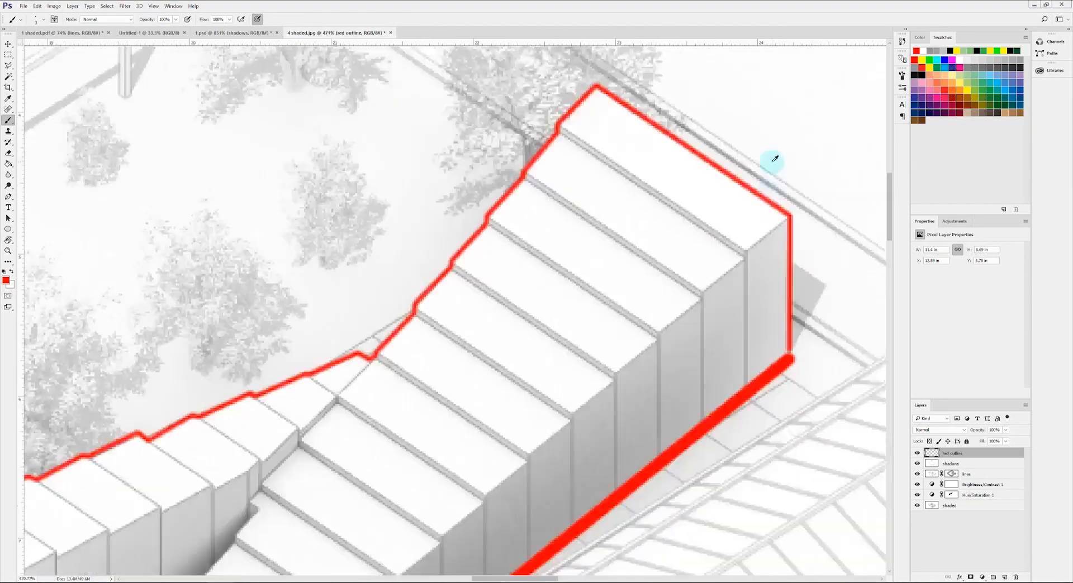
# - Trace the lower steps of the rising wing along the inner courtyard with a thin red line
pyautogui.keyDown('alt'); pyautogui.scroll(-5, 771, 163); pyautogui.keyUp('alt')
pyautogui.keyDown('alt'); pyautogui.scroll(10, 470, 407); pyautogui.keyUp('alt')
pyautogui.click(473, 423)
pyautogui.keyDown('shift'); pyautogui.click(505, 439); pyautogui.keyUp('shift')
pyautogui.keyDown('shift'); pyautogui.click(589, 393); pyautogui.keyUp('shift')
pyautogui.moveTo(864, 186); pyautogui.dragTo(448, 293)
pyautogui.keyDown('shift'); pyautogui.click(745, 131); pyautogui.keyUp('shift')
pyautogui.moveTo(793, 95); pyautogui.dragTo(558, 223)
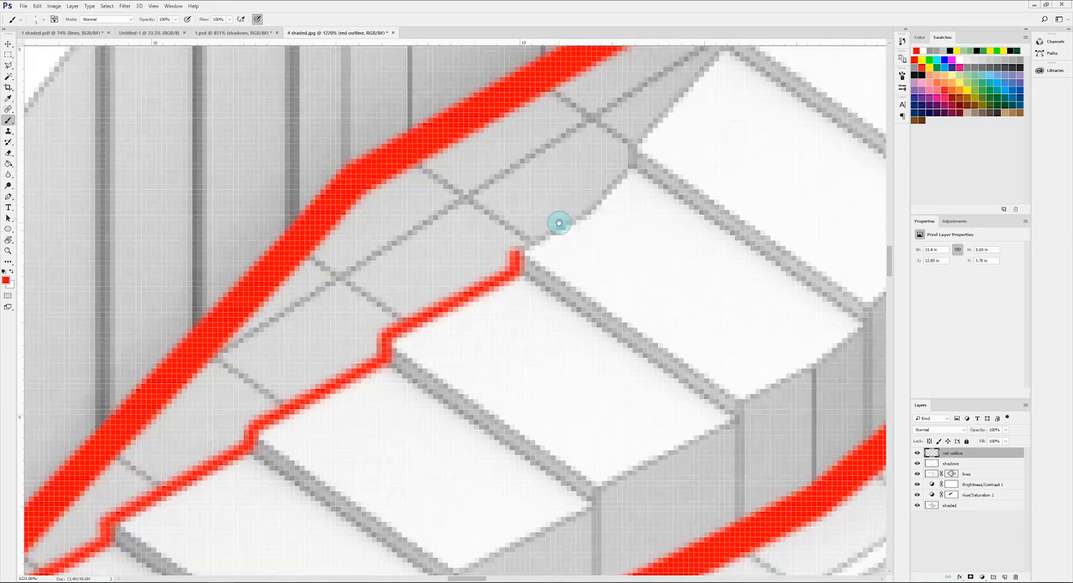
pyautogui.keyDown('shift'); pyautogui.click(556, 244); pyautogui.keyUp('shift')
pyautogui.keyDown('shift'); pyautogui.click(601, 187); pyautogui.keyUp('shift')
pyautogui.keyDown('shift'); pyautogui.click(588, 162); pyautogui.keyUp('shift')
# - Extend the thin red inner outline up the rising wing's steps until it meets the roof outline at the crossing
pyautogui.moveTo(682, 117); pyautogui.dragTo(373, 470)
pyautogui.keyDown('shift'); pyautogui.click(394, 386); pyautogui.keyUp('shift')
pyautogui.keyDown('shift'); pyautogui.click(487, 298); pyautogui.keyUp('shift')
pyautogui.keyDown('shift'); pyautogui.click(493, 272); pyautogui.keyUp('shift')
pyautogui.keyDown('shift'); pyautogui.click(527, 234); pyautogui.keyUp('shift')
pyautogui.keyDown('alt'); pyautogui.scroll(-3, 539, 219); pyautogui.keyUp('alt')
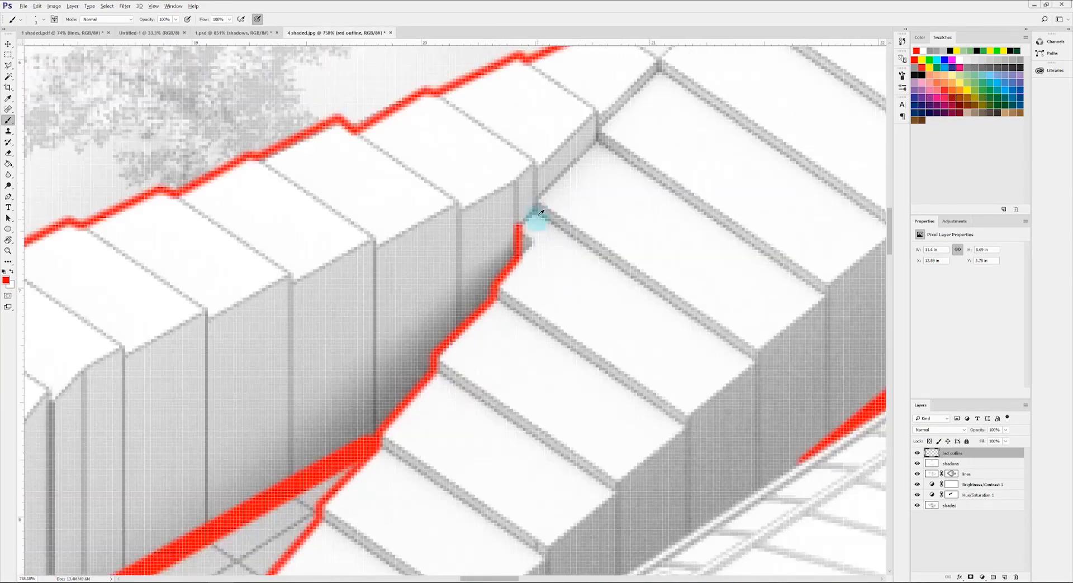
pyautogui.keyDown('shift'); pyautogui.click(540, 198); pyautogui.keyUp('shift')
pyautogui.keyDown('shift'); pyautogui.click(599, 138); pyautogui.keyUp('shift')
pyautogui.keyDown('shift'); pyautogui.click(662, 59); pyautogui.keyUp('shift')
pyautogui.keyDown('alt'); pyautogui.scroll(-8, 643, 168); pyautogui.keyUp('alt')
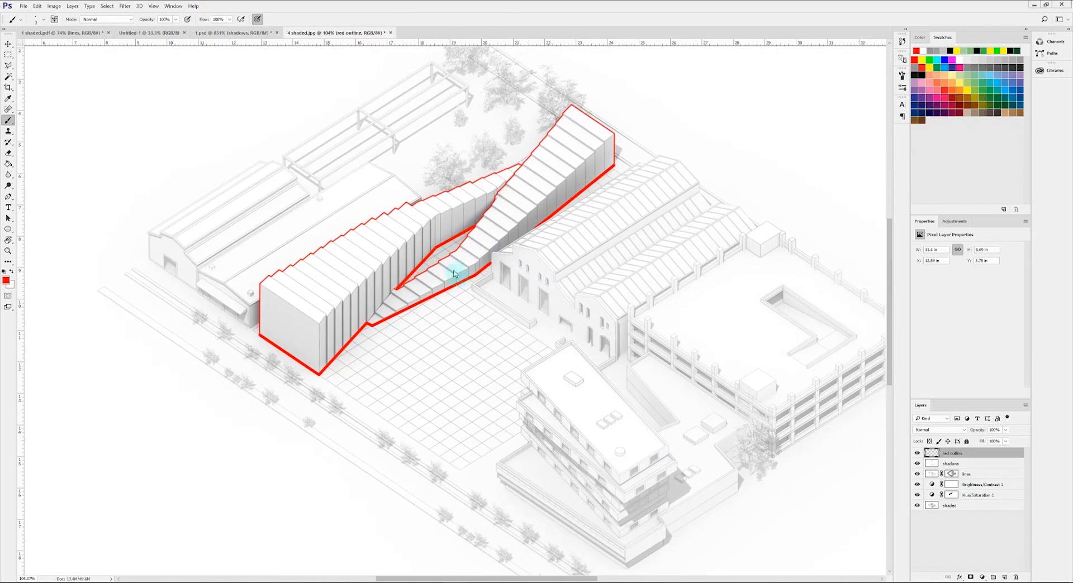
pyautogui.keyDown('alt'); pyautogui.scroll(-3, 455, 273); pyautogui.keyUp('alt')
pyautogui.keyDown('alt'); pyautogui.scroll(1, 519, 326); pyautogui.keyUp('alt')
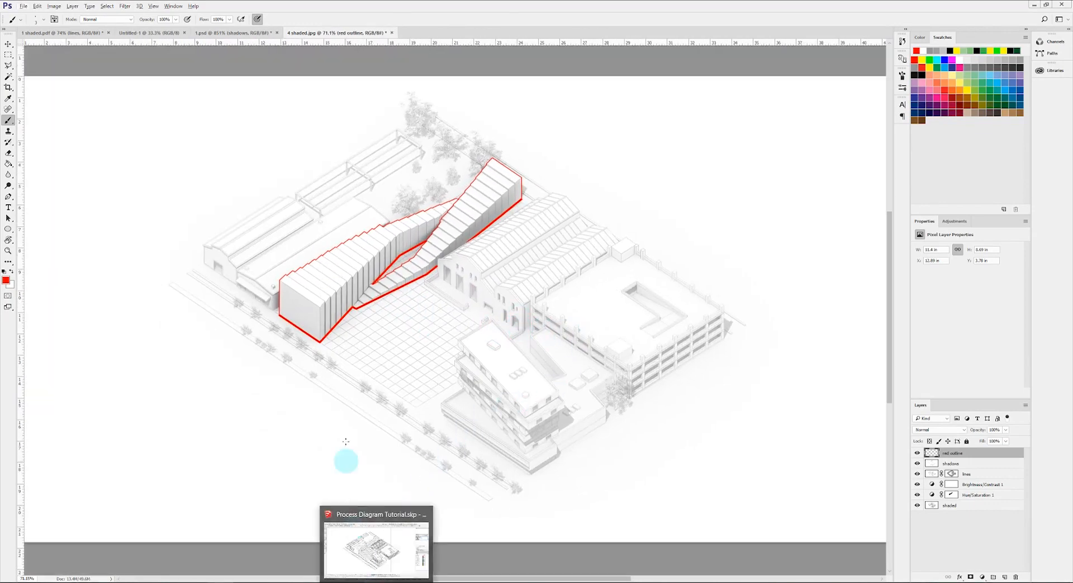
# - Save the composited diagram as a Photoshop file named 4
pyautogui.click(23, 6)
pyautogui.click(42, 122)
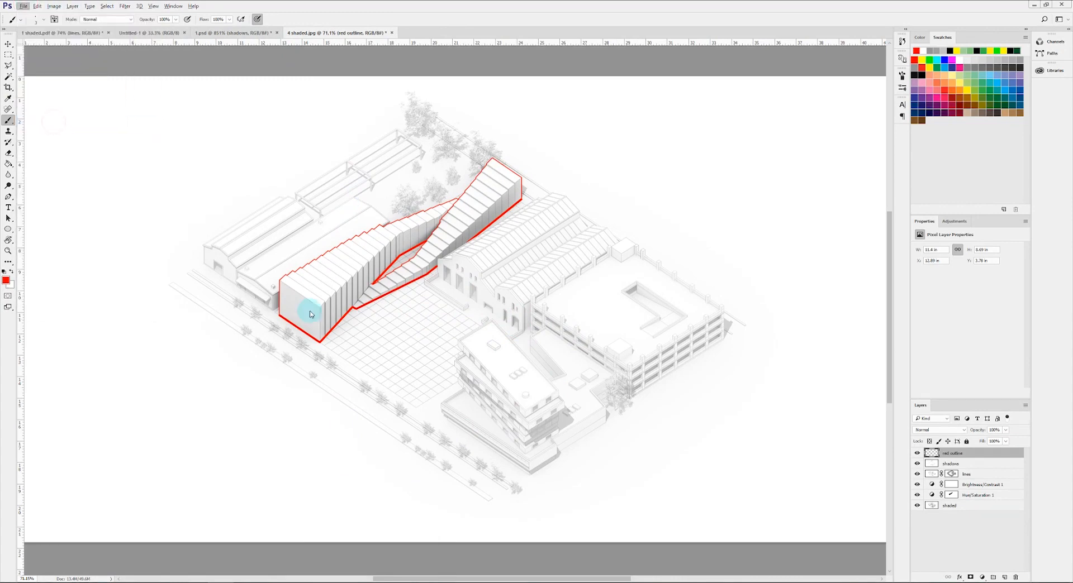
pyautogui.write('4')
pyautogui.click(416, 347)
pyautogui.click(497, 137)
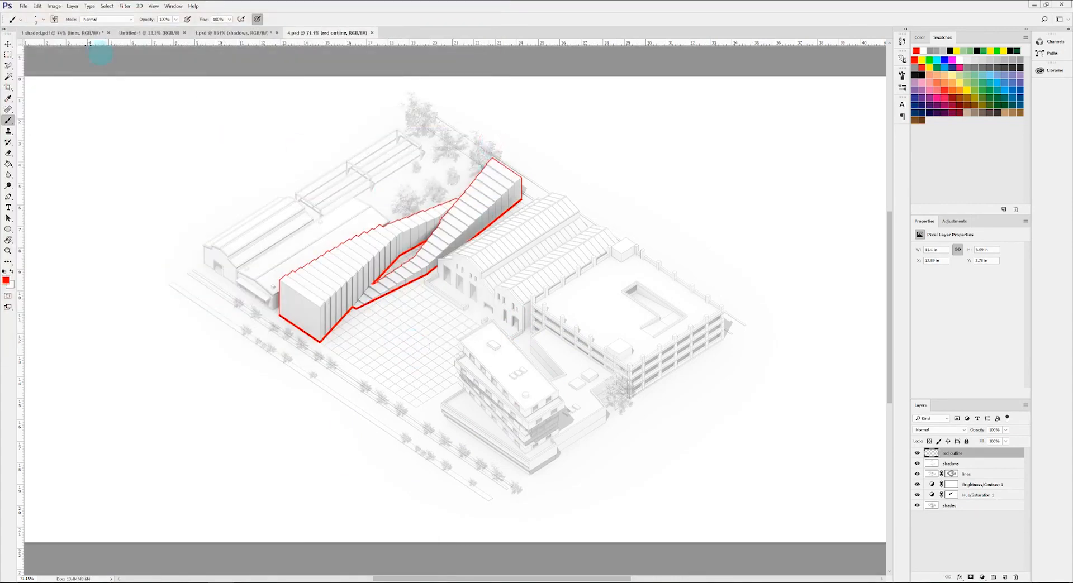
# - Export the diagram as a PNG image named 4 finished
pyautogui.click(23, 6)
pyautogui.moveTo(85, 157)
pyautogui.click(196, 165)
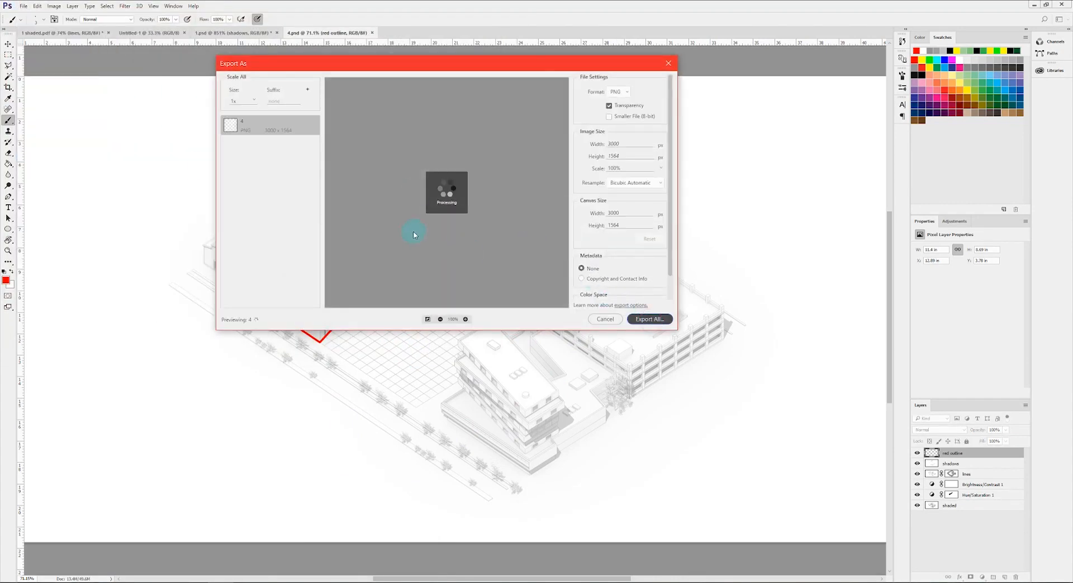
pyautogui.press('Return')
pyautogui.write('4 fi')
pyautogui.press('Return')
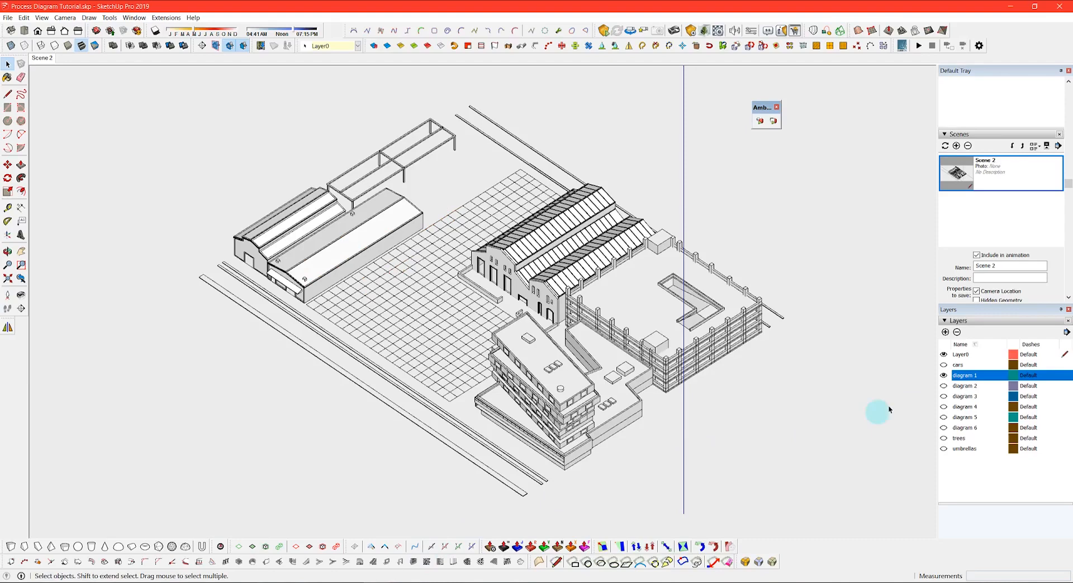
# - Switch to SketchUp, show the diagram 6 layer instead of diagram 1, and hide the paving group covering the courtyard
pyautogui.click(943, 375)
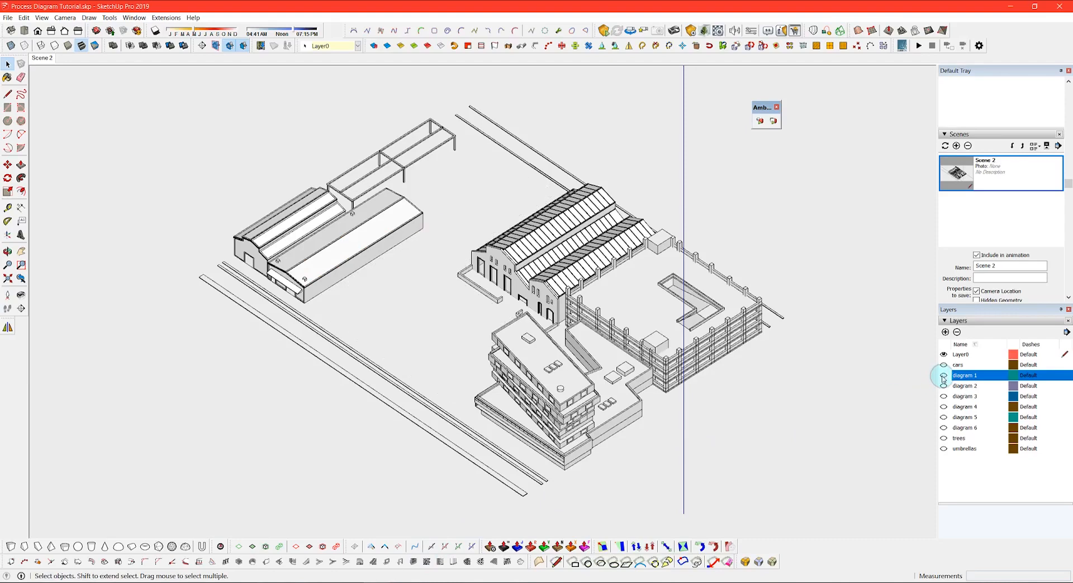
pyautogui.click(943, 427)
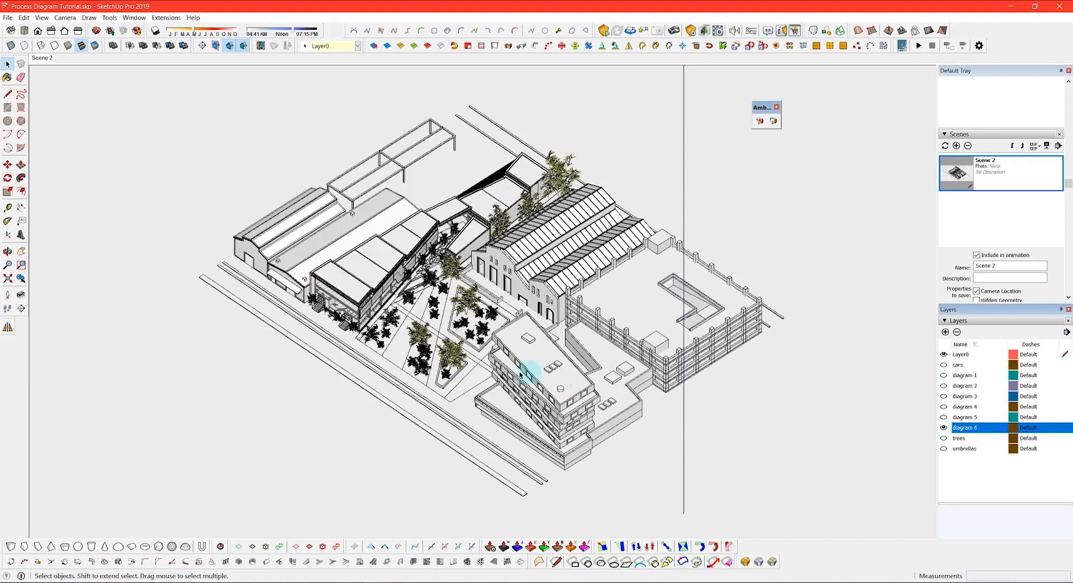
pyautogui.click(385, 344)
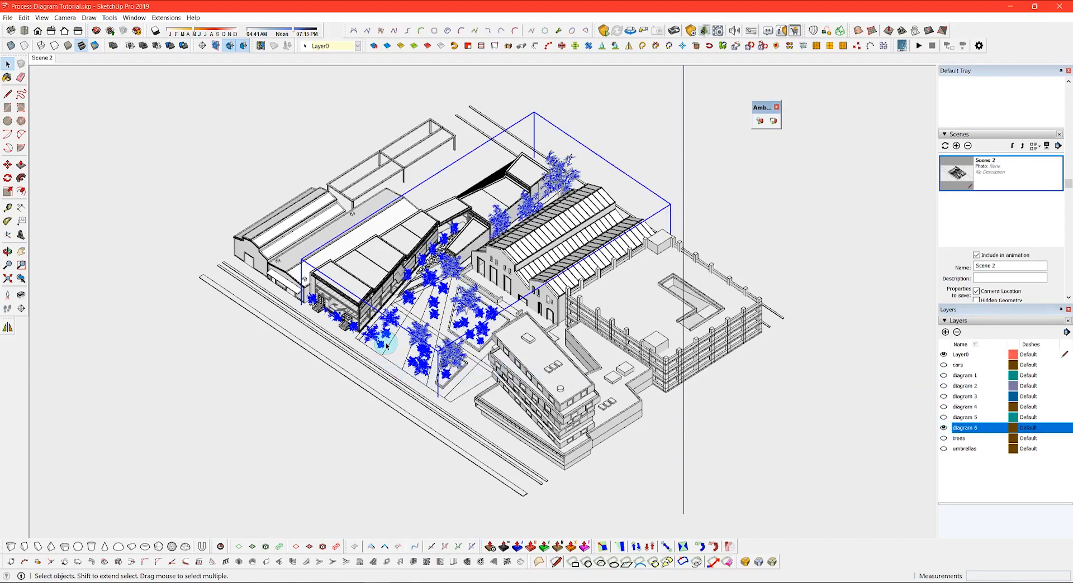
pyautogui.click(396, 351)
pyautogui.scroll(5, 373, 348)
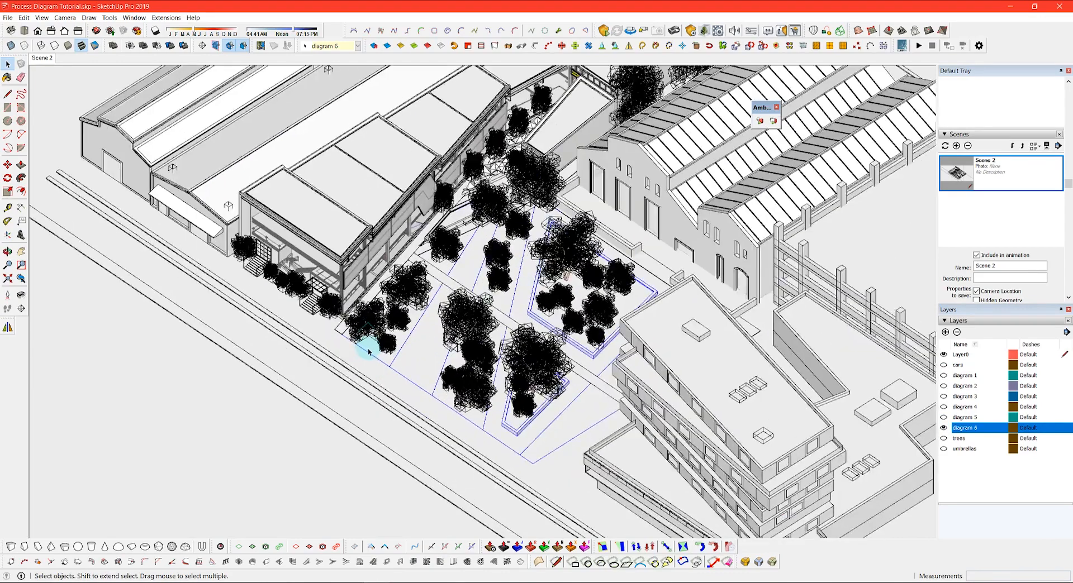
pyautogui.rightClick(374, 350)
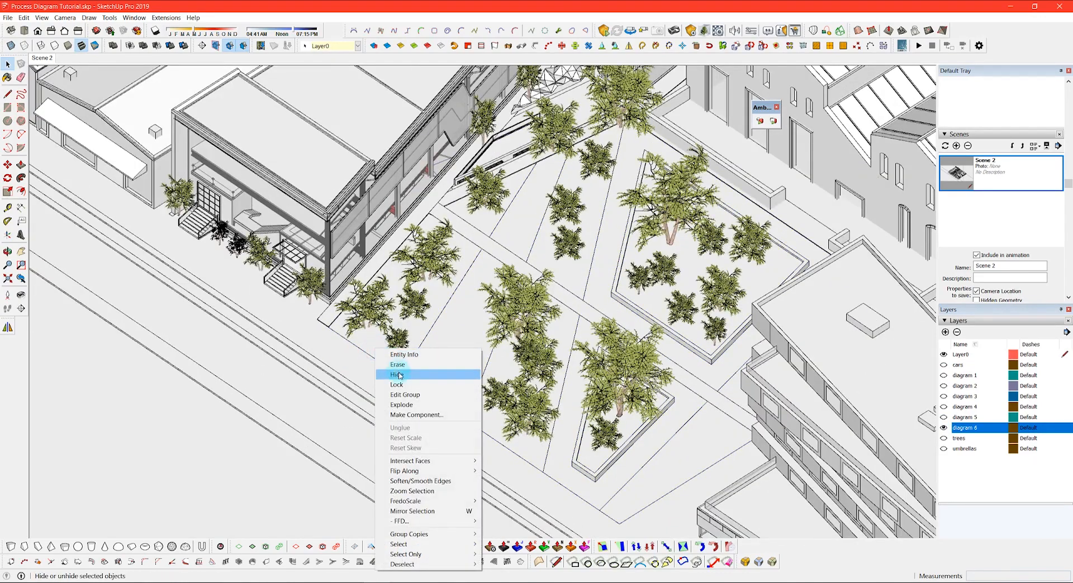
pyautogui.click(398, 374)
pyautogui.scroll(-2, 442, 373)
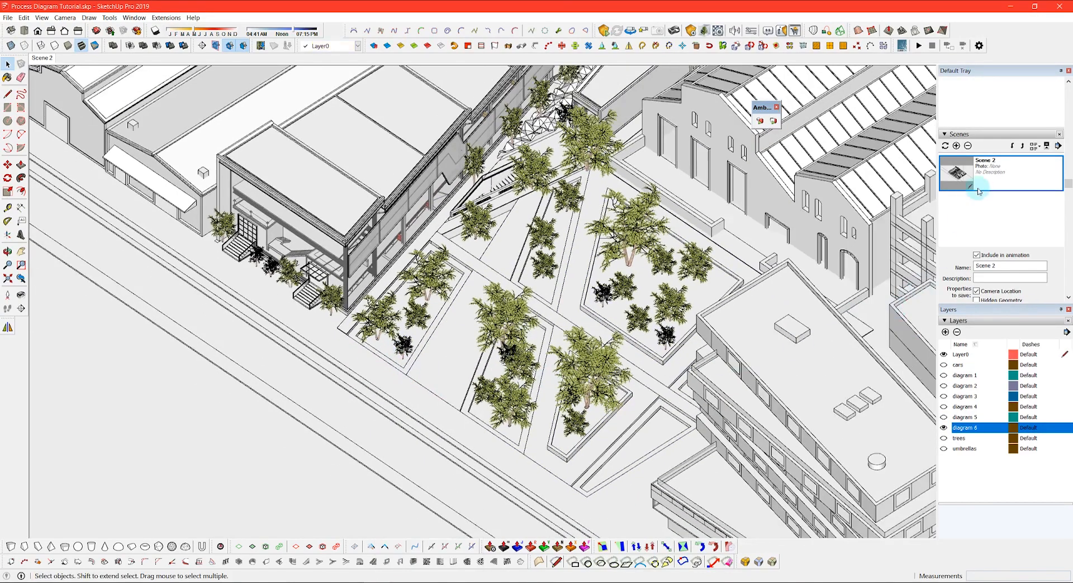
pyautogui.doubleClick(993, 179)
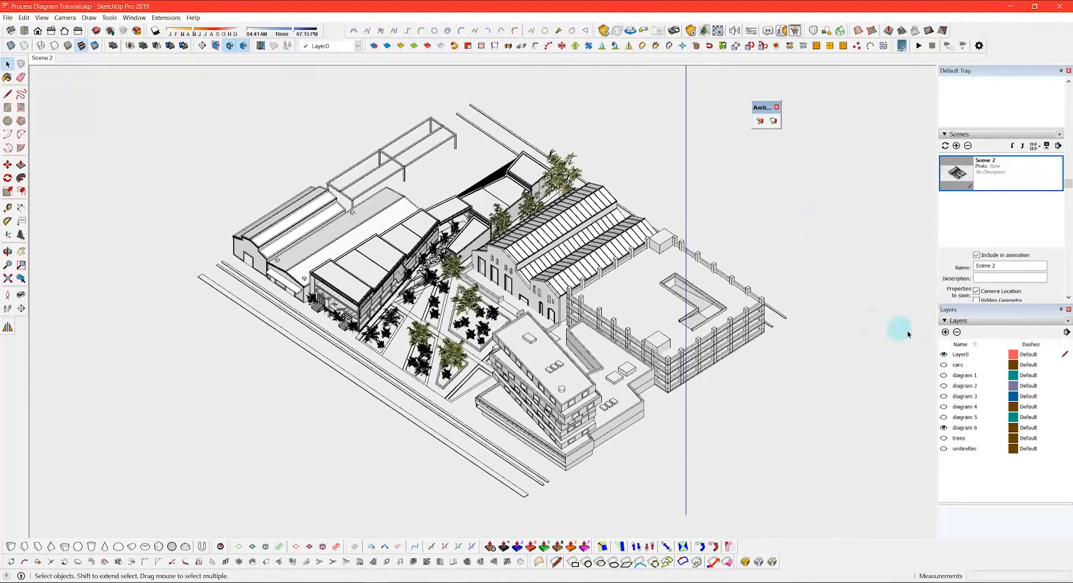
# - Show the cars layer alongside diagram 6, with the trees and umbrellas layers hidden
pyautogui.click(943, 438)
pyautogui.click(943, 449)
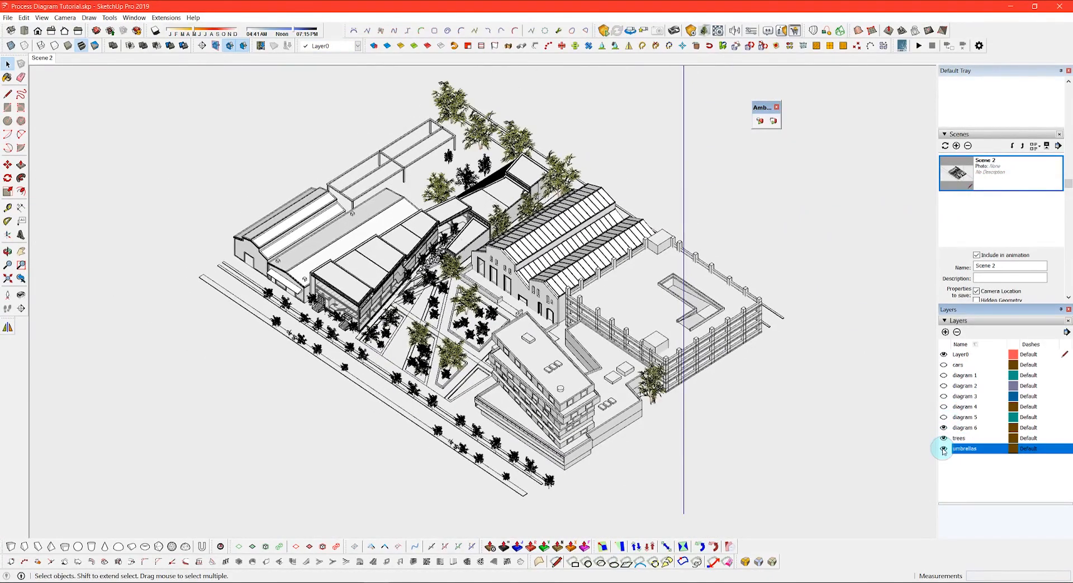
pyautogui.click(943, 365)
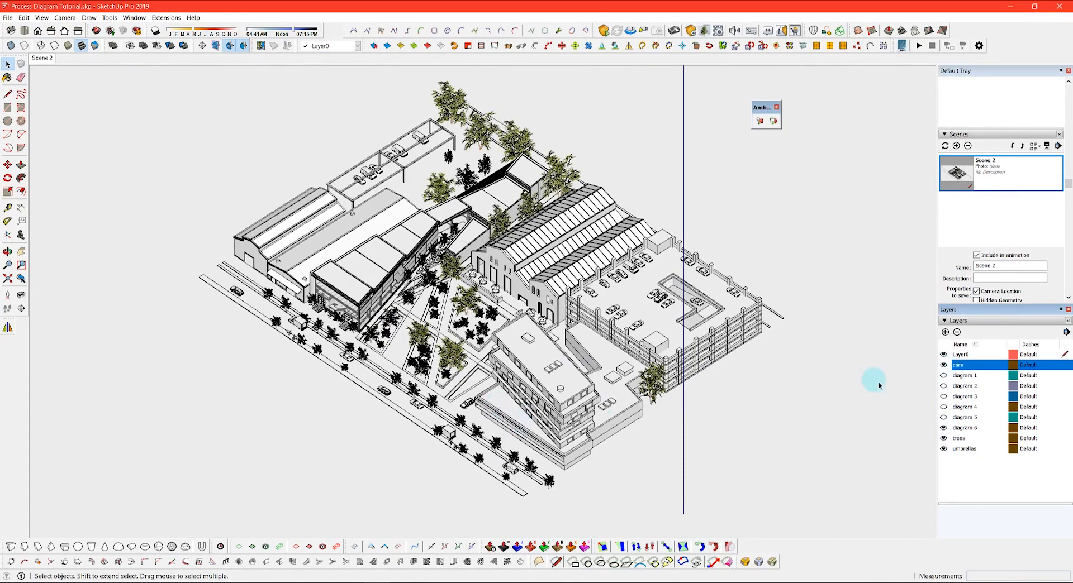
pyautogui.click(943, 438)
pyautogui.click(944, 449)
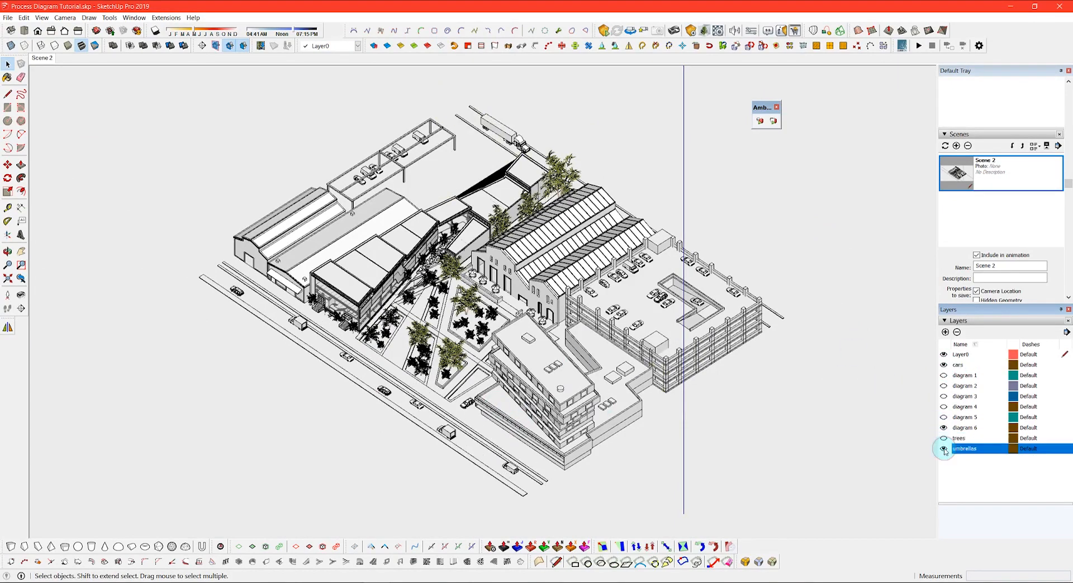
# - Hide the courtyard's tree group and apply the Hidden Line face style to the model
pyautogui.rightClick(450, 357)
pyautogui.click(466, 383)
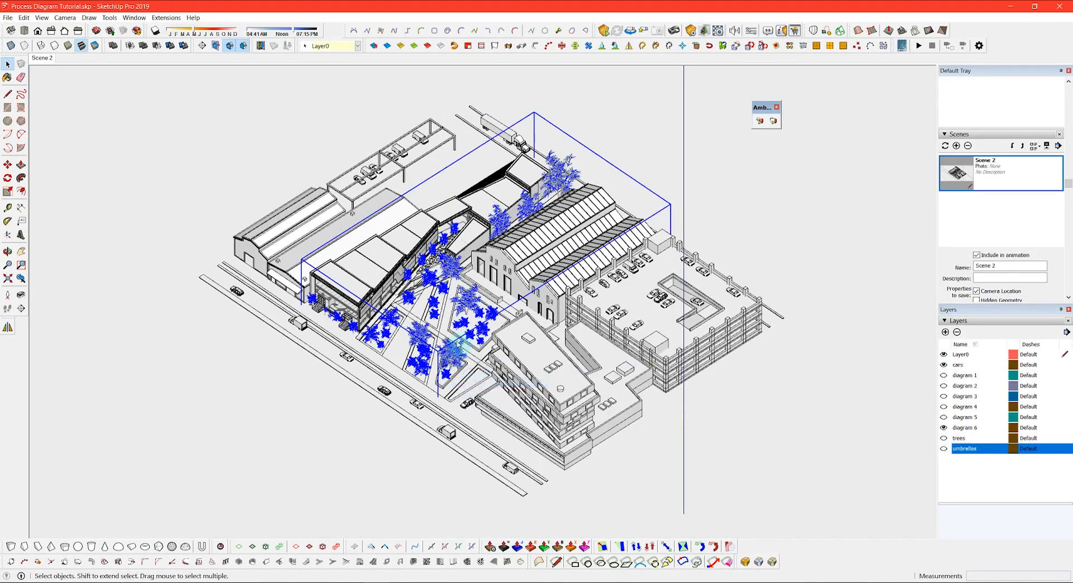
pyautogui.click(56, 48)
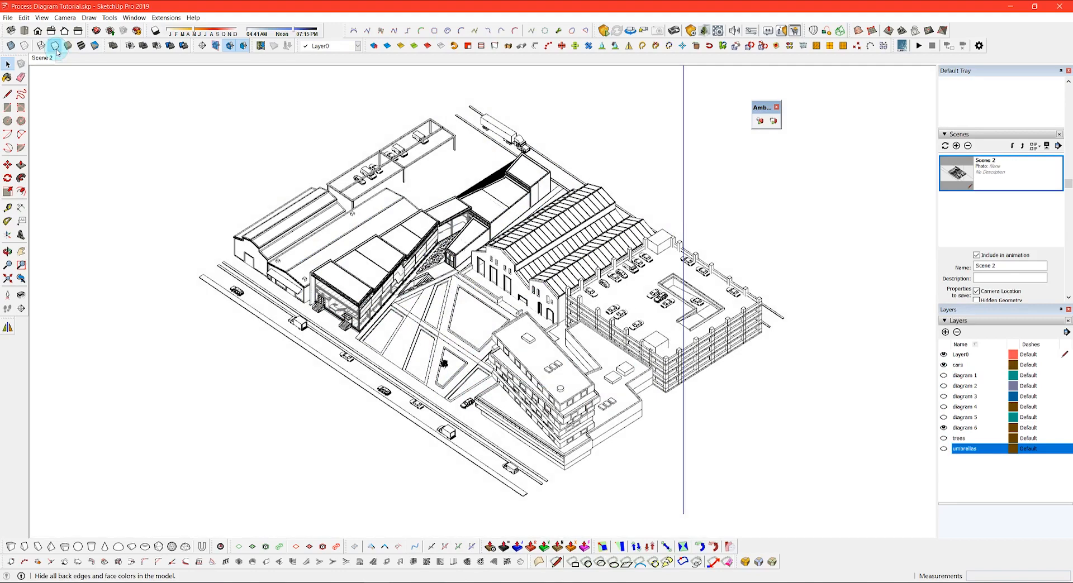
# - Export the line view as a 2D JPEG named 6 lines in the Working folder
pyautogui.click(7, 18)
pyautogui.moveTo(84, 168)
pyautogui.click(185, 183)
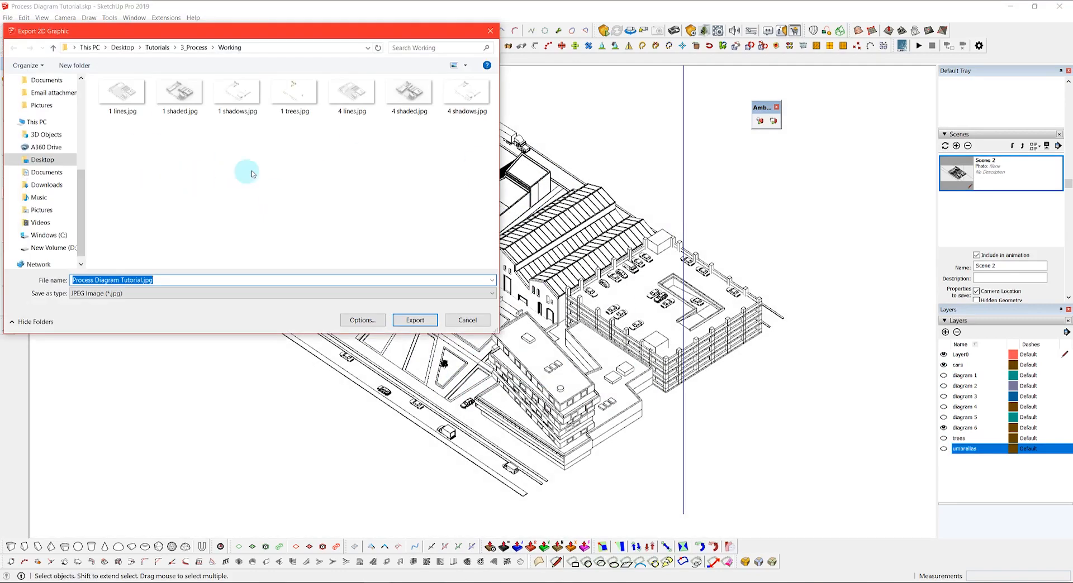
pyautogui.write('6 lines')
pyautogui.press('Return')
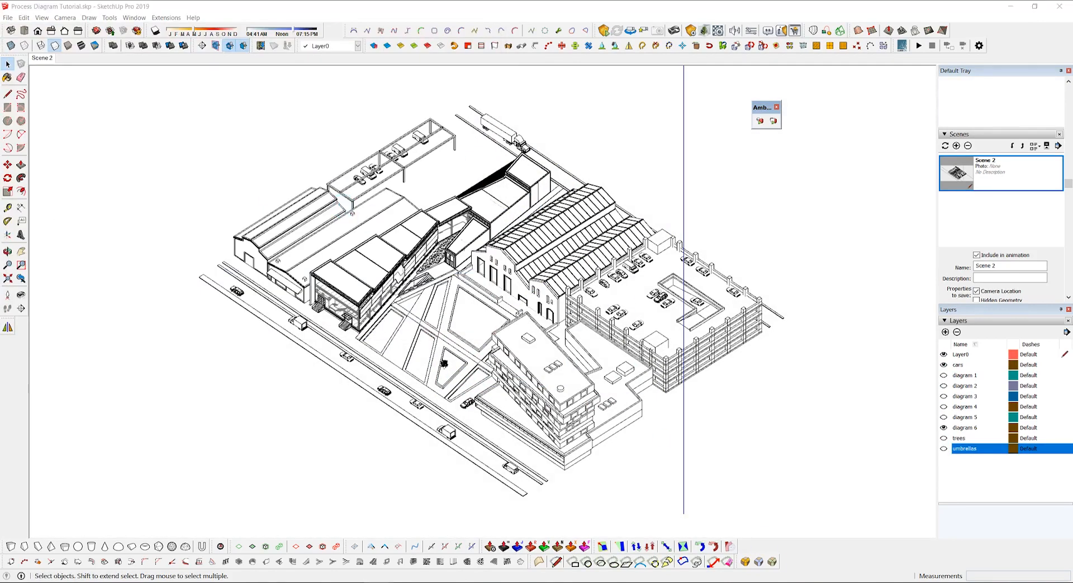
# - Show the umbrellas and trees layers, and unhide all hidden geometry except the courtyard paving group
pyautogui.click(943, 449)
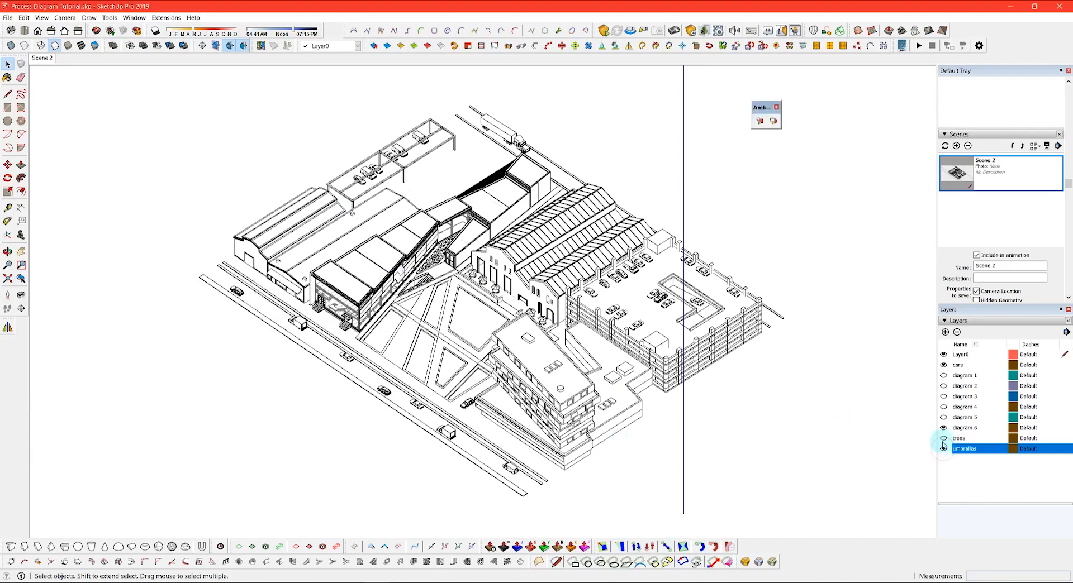
pyautogui.click(943, 438)
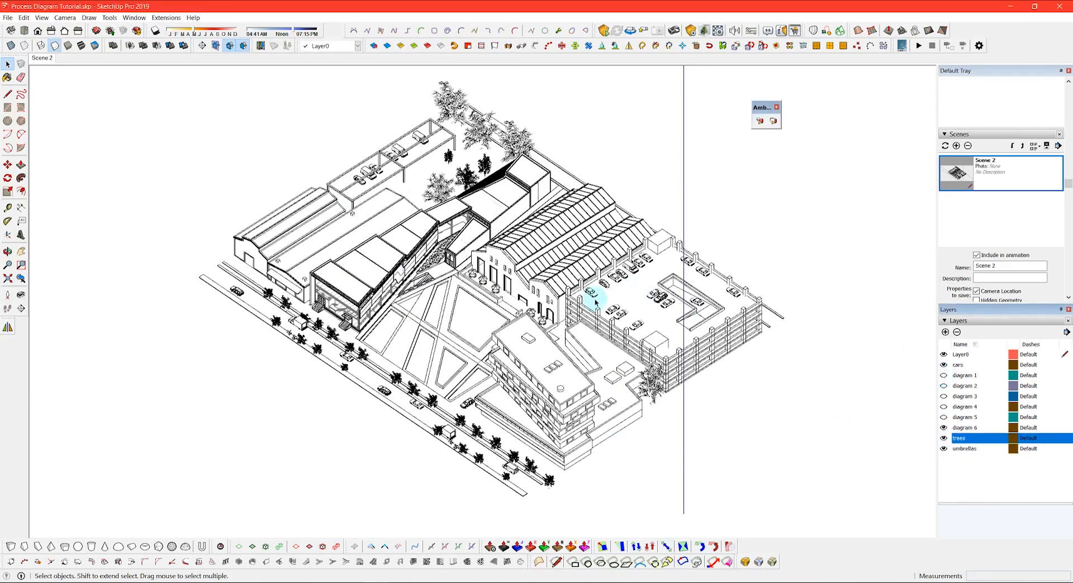
pyautogui.click(23, 17)
pyautogui.moveTo(95, 144)
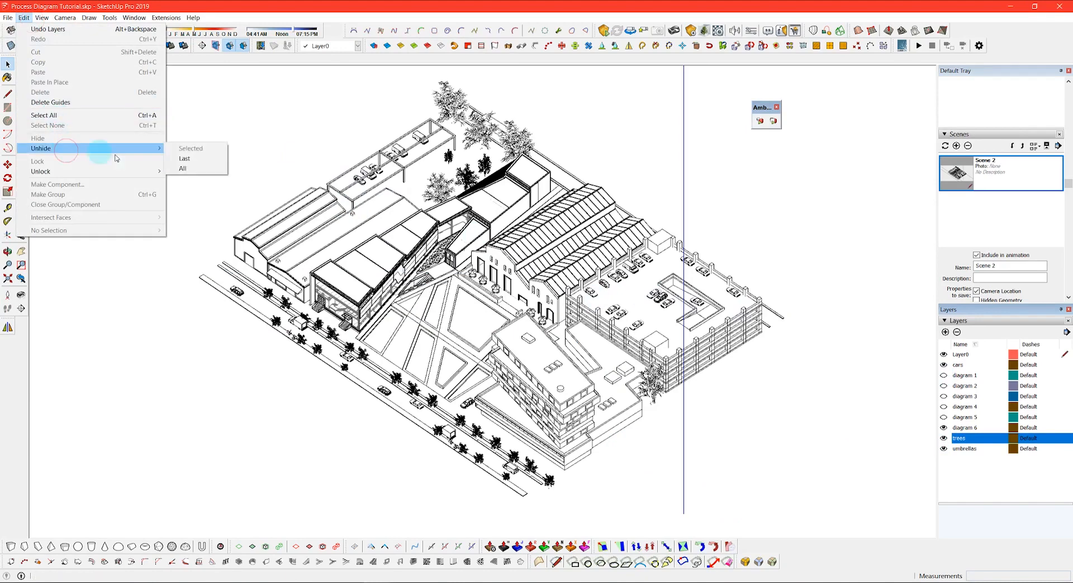
pyautogui.click(203, 169)
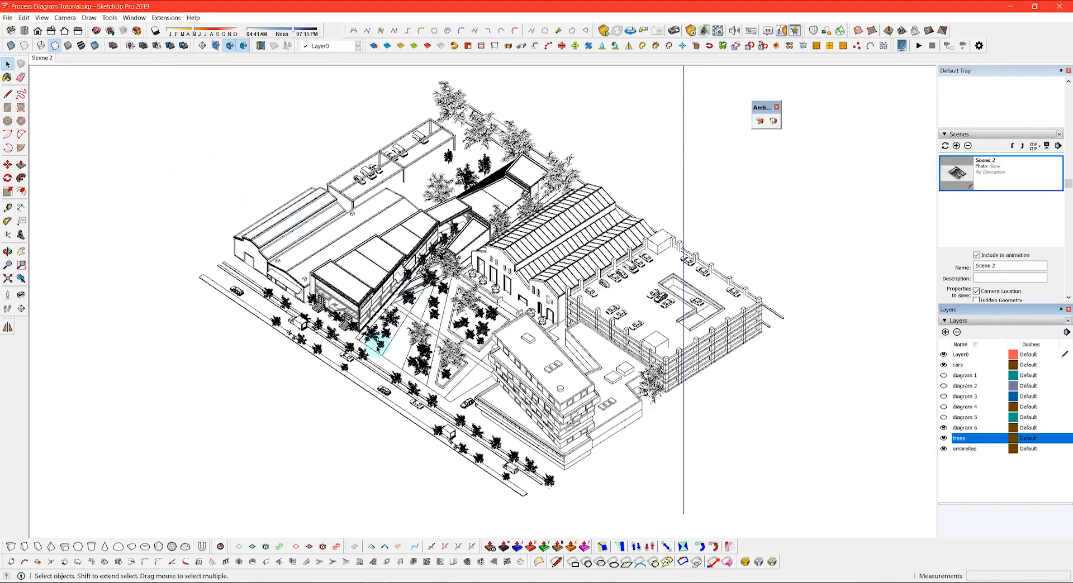
pyautogui.rightClick(375, 346)
pyautogui.click(386, 372)
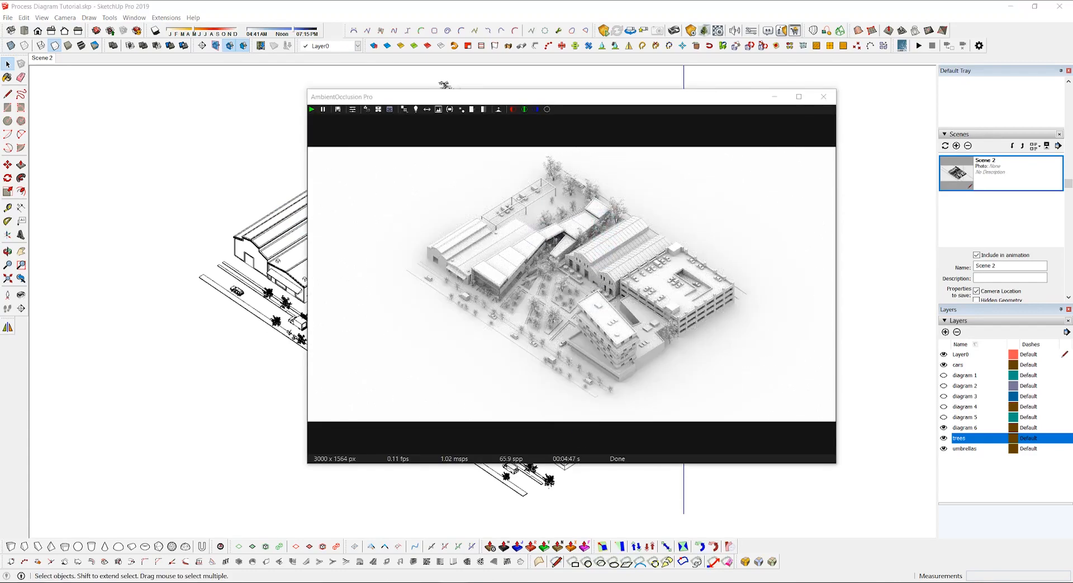
# - Save the ambient occlusion render as 6 shaded and close the render window
pyautogui.click(338, 110)
pyautogui.click(541, 362)
pyautogui.write('6 shaded')
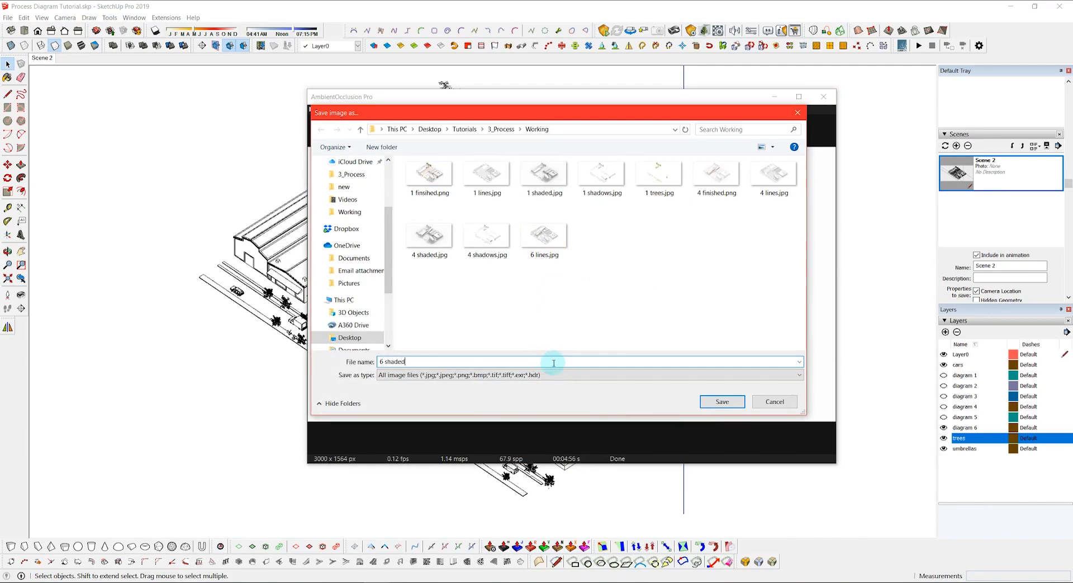
pyautogui.press('Return')
pyautogui.click(824, 98)
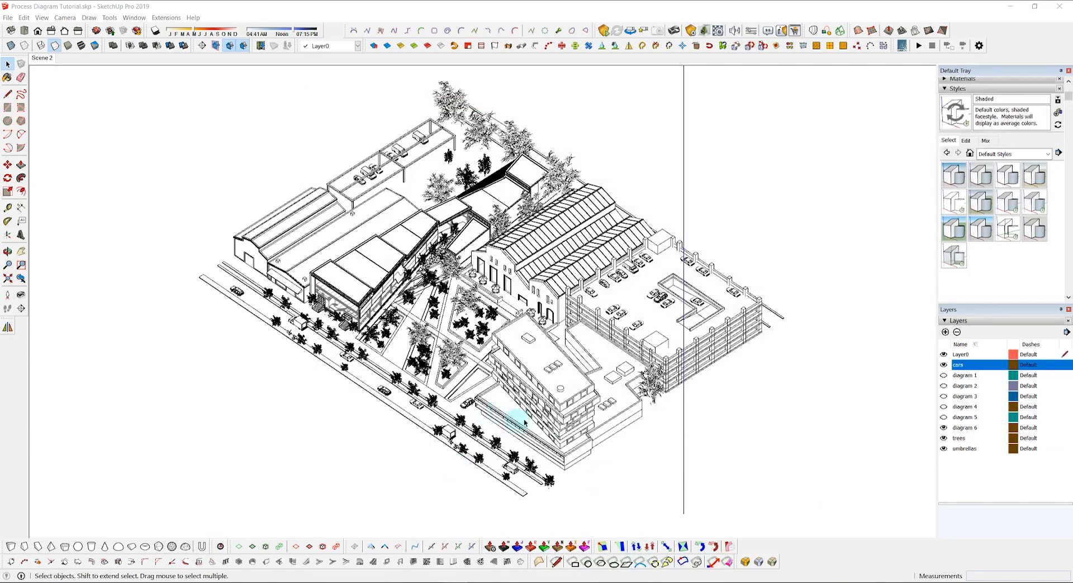
# - Hide the cars, umbrellas and diagram 6 layers and make trees the current layer
pyautogui.click(943, 365)
pyautogui.click(943, 448)
pyautogui.click(943, 428)
pyautogui.click(1064, 428)
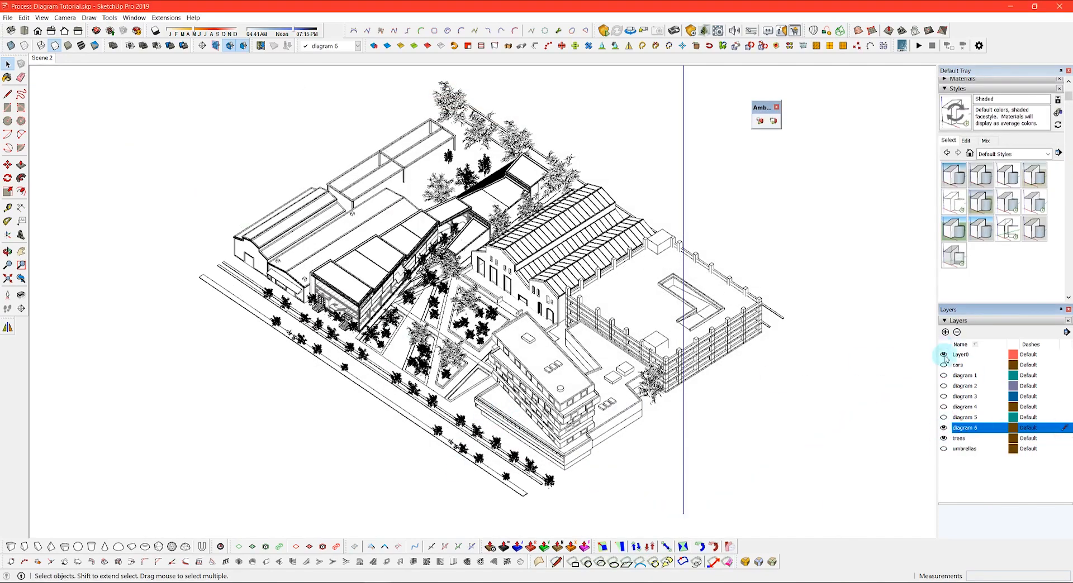
pyautogui.click(943, 355)
pyautogui.click(1063, 438)
pyautogui.click(944, 428)
pyautogui.click(943, 354)
# - Assign the courtyard's tree group to the trees layer and hide Layer0 so that only trees are displayed
pyautogui.click(454, 360)
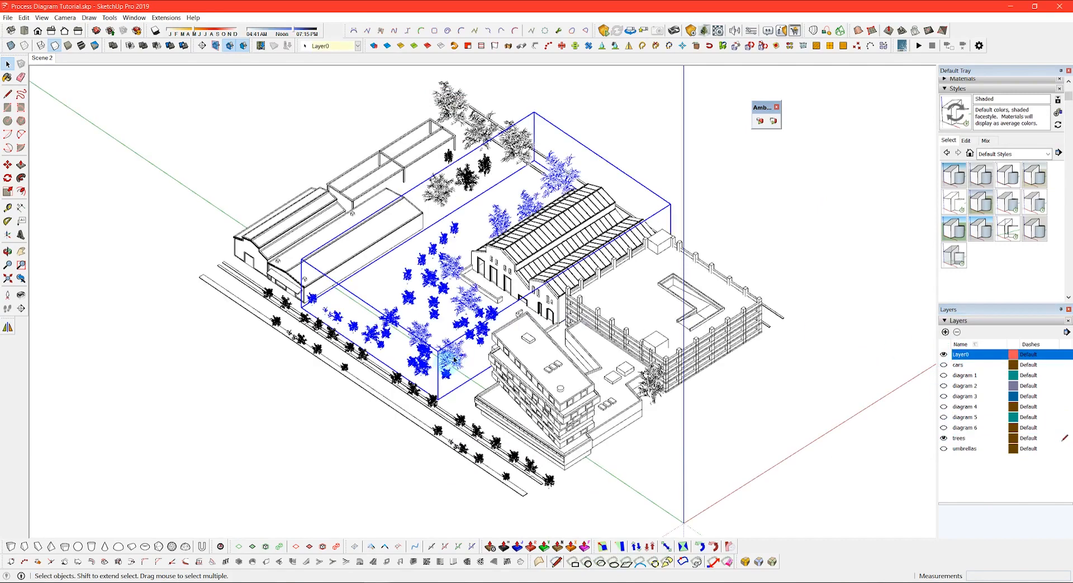
pyautogui.click(330, 46)
pyautogui.click(322, 131)
pyautogui.click(944, 354)
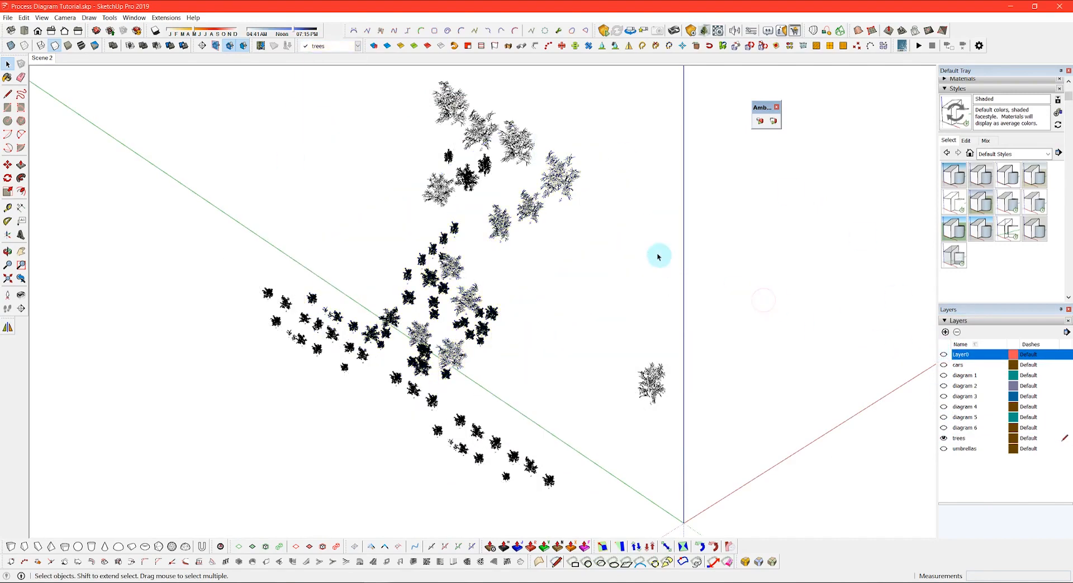
# - Apply the Shaded With Textures face style and turn off the display of edges
pyautogui.click(80, 47)
pyautogui.click(42, 17)
pyautogui.moveTo(61, 136)
pyautogui.click(156, 136)
# - Export the trees-only view as a 2D graphic named 6 tree
pyautogui.click(8, 17)
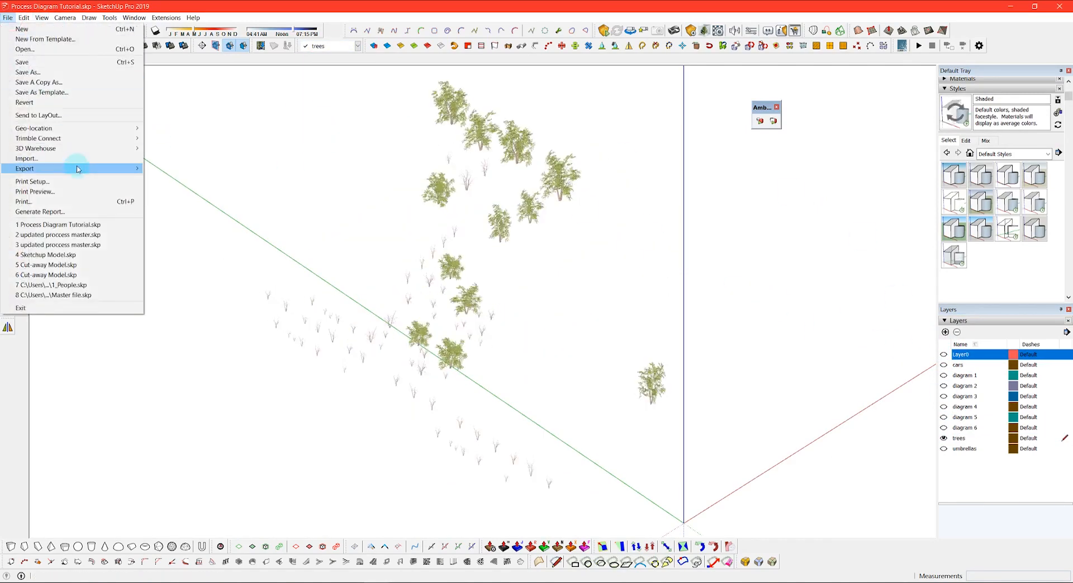
pyautogui.moveTo(78, 169)
pyautogui.click(168, 179)
pyautogui.write('6 tree')
pyautogui.press('Return')
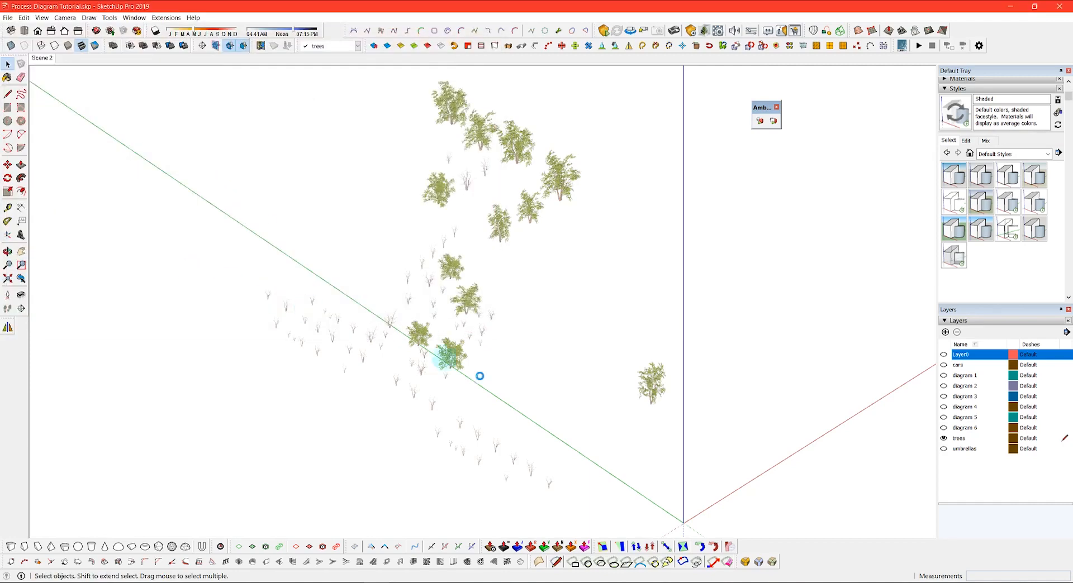
# - Show Layer0, cars, umbrellas and diagram 6, make Layer0 the current layer, and hide the trees layer
pyautogui.click(943, 355)
pyautogui.click(943, 365)
pyautogui.click(943, 449)
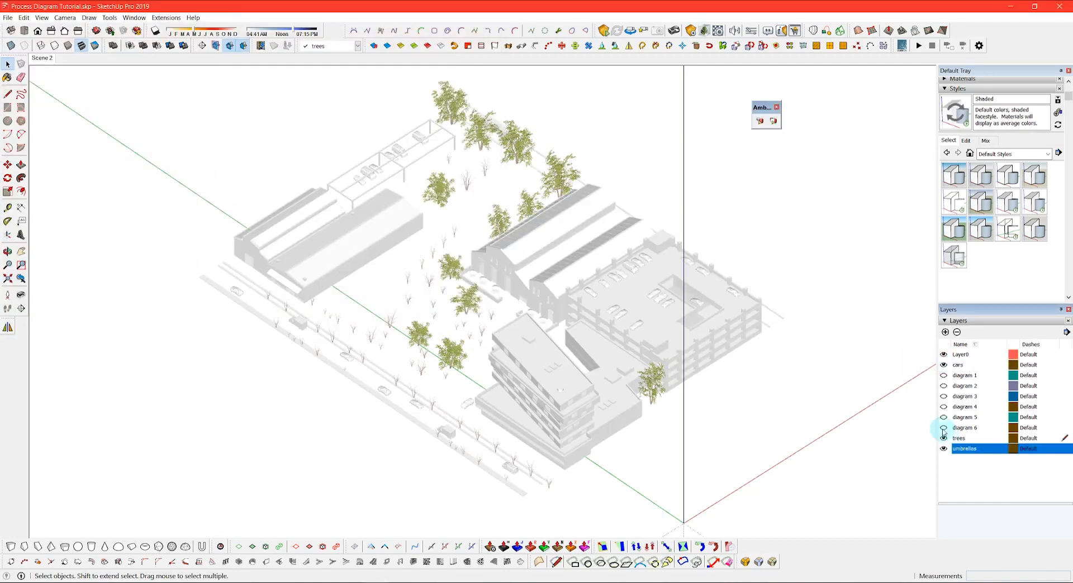
pyautogui.click(943, 428)
pyautogui.click(944, 440)
pyautogui.click(1064, 354)
pyautogui.click(943, 438)
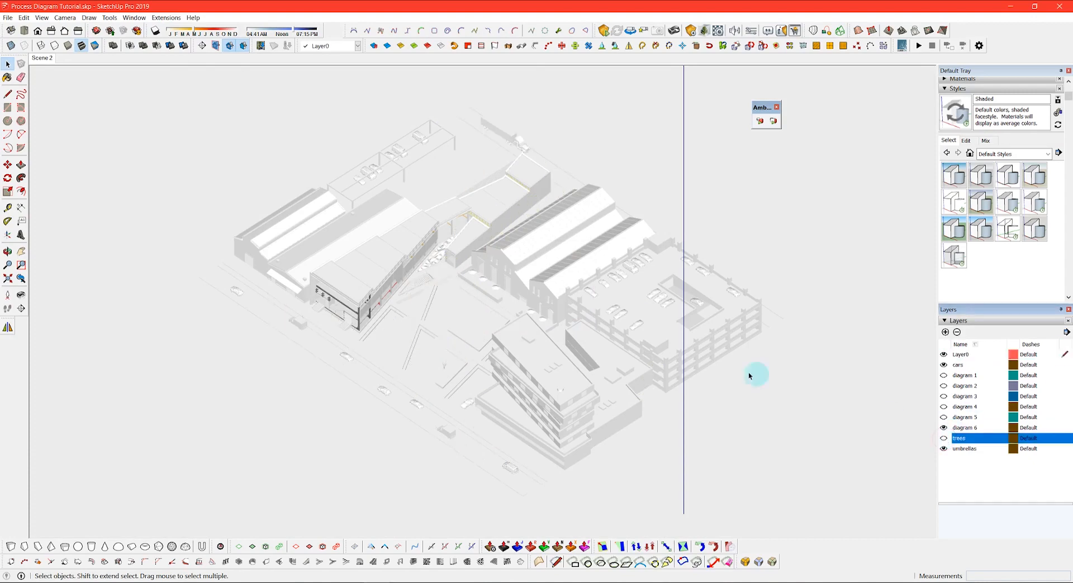
# - Set up a shadows-only view using the Hidden Line style with edges off and shadows on
pyautogui.click(41, 19)
pyautogui.moveTo(67, 124)
pyautogui.click(171, 136)
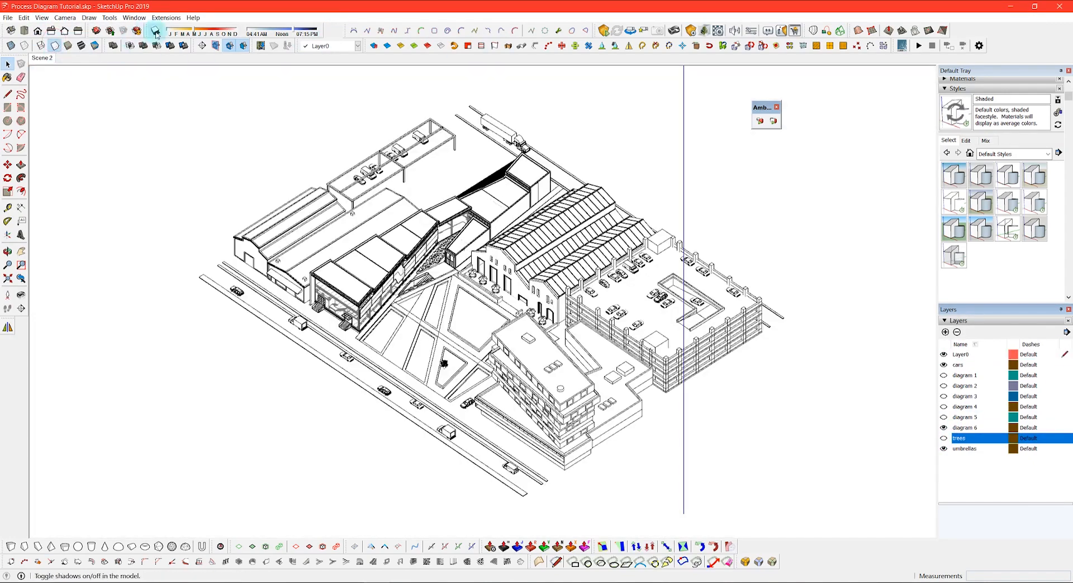
pyautogui.click(41, 18)
pyautogui.click(170, 134)
# - Hide the single stray shrub left in the middle of the courtyard
pyautogui.click(443, 364)
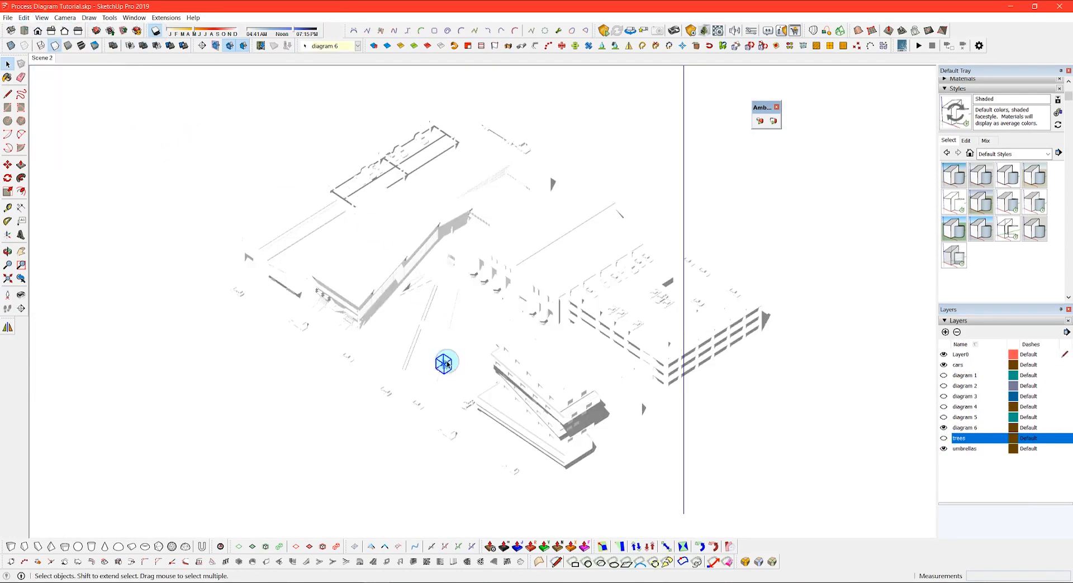
pyautogui.rightClick(443, 364)
pyautogui.click(509, 106)
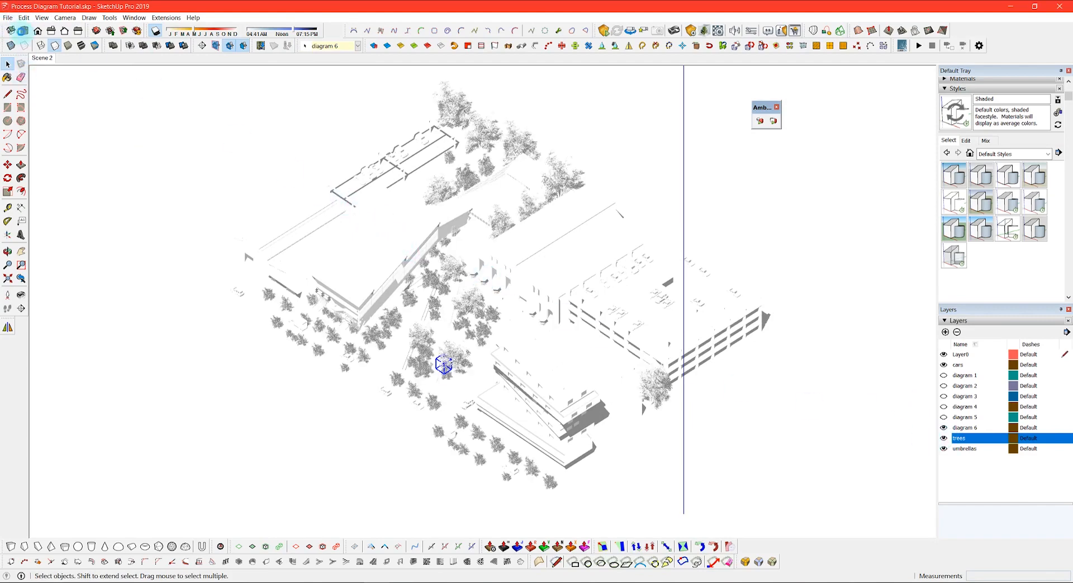
# - Export the shadows-only view as a 2D graphic named 6 shadow
pyautogui.click(8, 18)
pyautogui.moveTo(41, 169)
pyautogui.click(164, 179)
pyautogui.write('6 shadow')
pyautogui.press('Return')
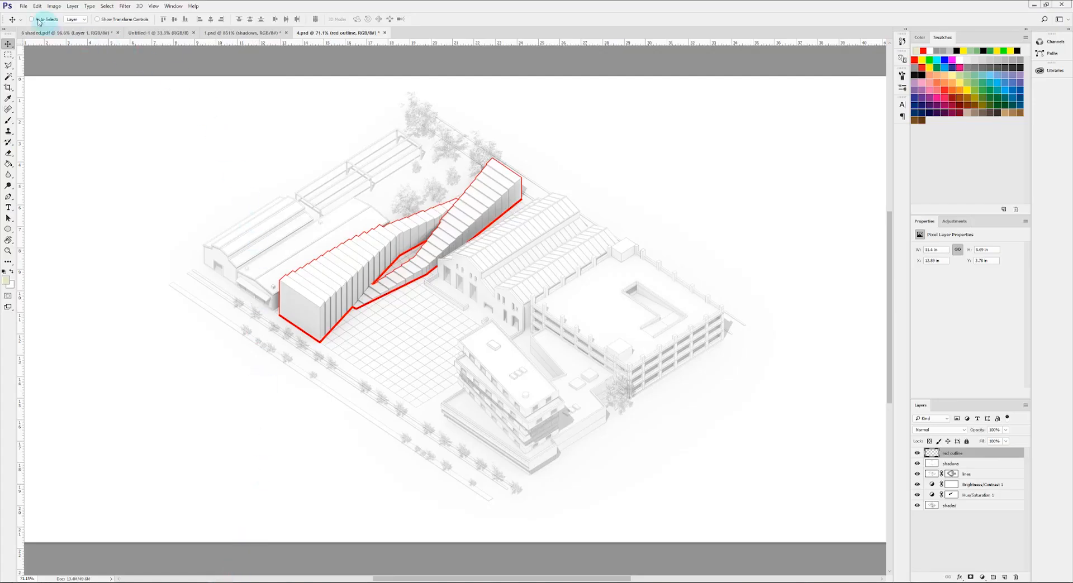
# - Switch to Photoshop and open the exported line, shaded, shadow and tree images of diagram 6
pyautogui.click(23, 6)
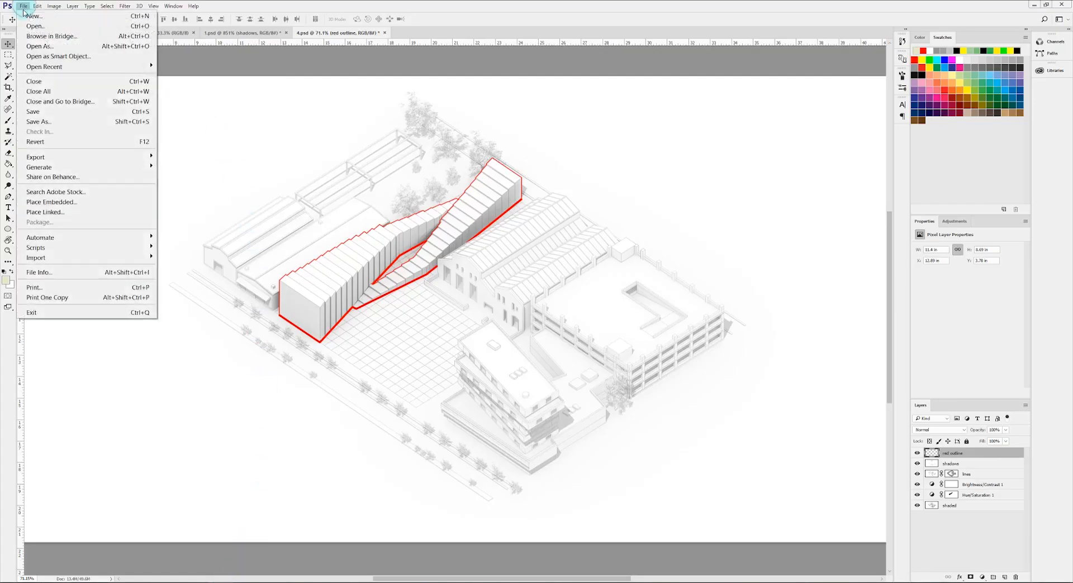
pyautogui.click(22, 28)
pyautogui.moveTo(469, 222); pyautogui.dragTo(360, 112)
pyautogui.keyDown('ctrl'); pyautogui.click(122, 194); pyautogui.keyUp('ctrl')
pyautogui.click(414, 284)
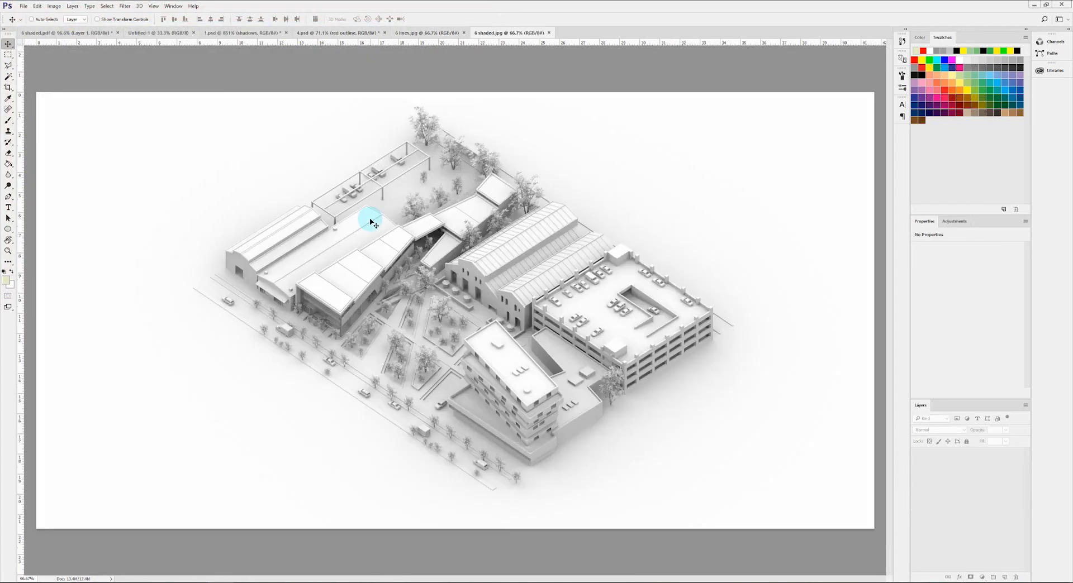
# - Bring the line and shadow images into the 6 shaded document as separate layers and close their source files
pyautogui.click(492, 34)
pyautogui.moveTo(427, 33); pyautogui.dragTo(537, 224)
pyautogui.moveTo(528, 272); pyautogui.dragTo(260, 199)
pyautogui.moveTo(615, 223); pyautogui.dragTo(294, 190)
pyautogui.click(990, 190)
pyautogui.click(539, 33)
pyautogui.moveTo(539, 33)
pyautogui.mouseDown()
pyautogui.moveTo(577, 127)
pyautogui.moveTo(236, 107)
pyautogui.mouseUp()
pyautogui.click(1001, 104)
# - Bring the tree image into the 6 shaded document as the uppermost layer and align it with the canvas
pyautogui.moveTo(533, 33); pyautogui.dragTo(397, 194)
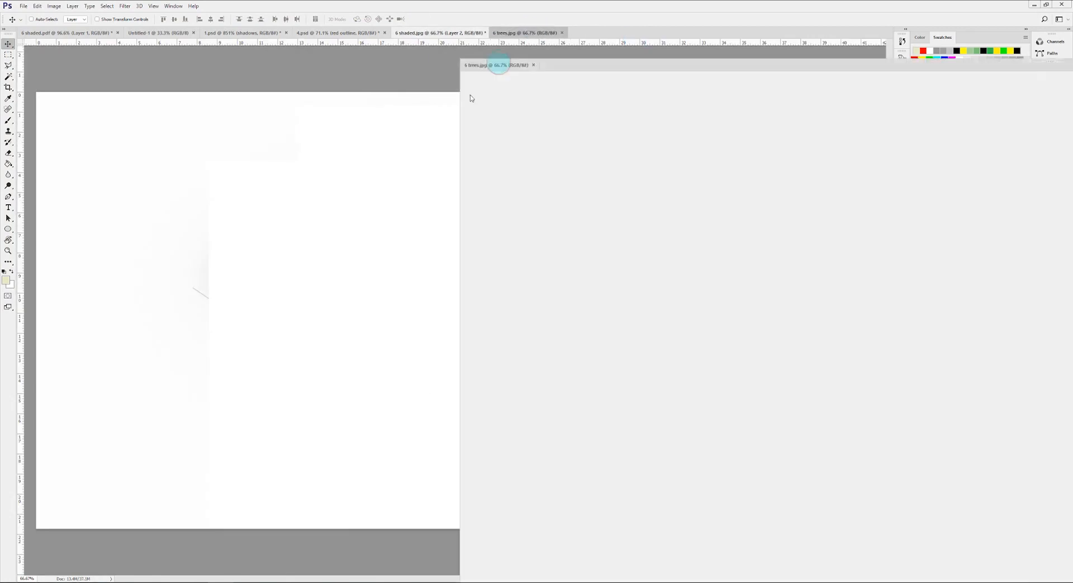
pyautogui.moveTo(550, 296); pyautogui.dragTo(172, 166)
pyautogui.moveTo(526, 194); pyautogui.dragTo(240, 166)
pyautogui.click(918, 163)
pyautogui.moveTo(573, 210)
pyautogui.mouseDown()
pyautogui.moveTo(595, 241)
pyautogui.moveTo(622, 236)
pyautogui.mouseUp()
pyautogui.moveTo(543, 239); pyautogui.dragTo(548, 233)
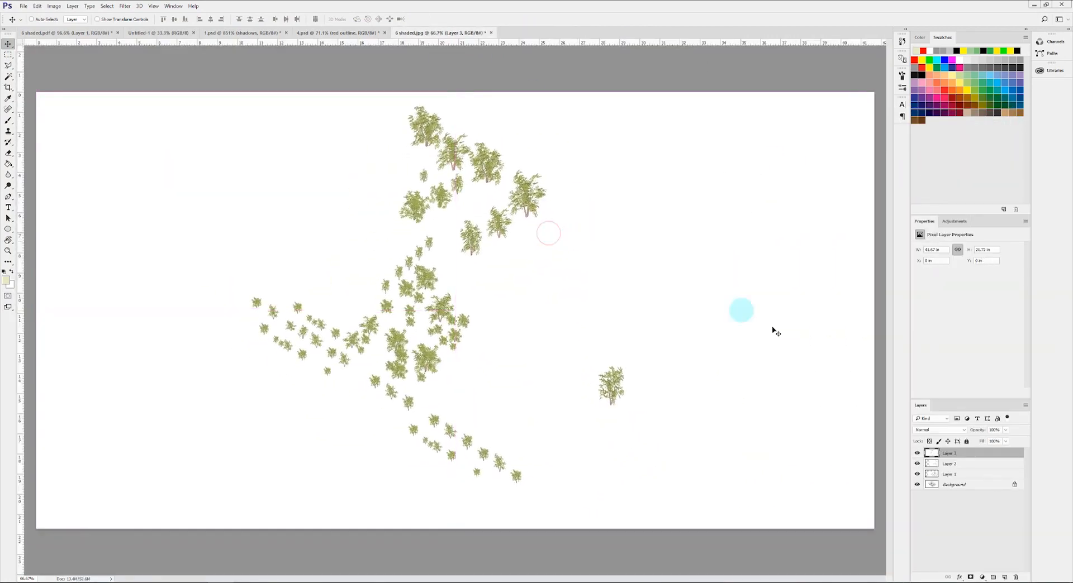
# - Name the tree layer trees and hide it, align the shadow image with the canvas and name its layer shadows
pyautogui.click(917, 454)
pyautogui.click(950, 464)
pyautogui.moveTo(705, 337)
pyautogui.mouseDown()
pyautogui.moveTo(512, 323)
pyautogui.moveTo(555, 329)
pyautogui.mouseUp()
pyautogui.doubleClick(949, 464)
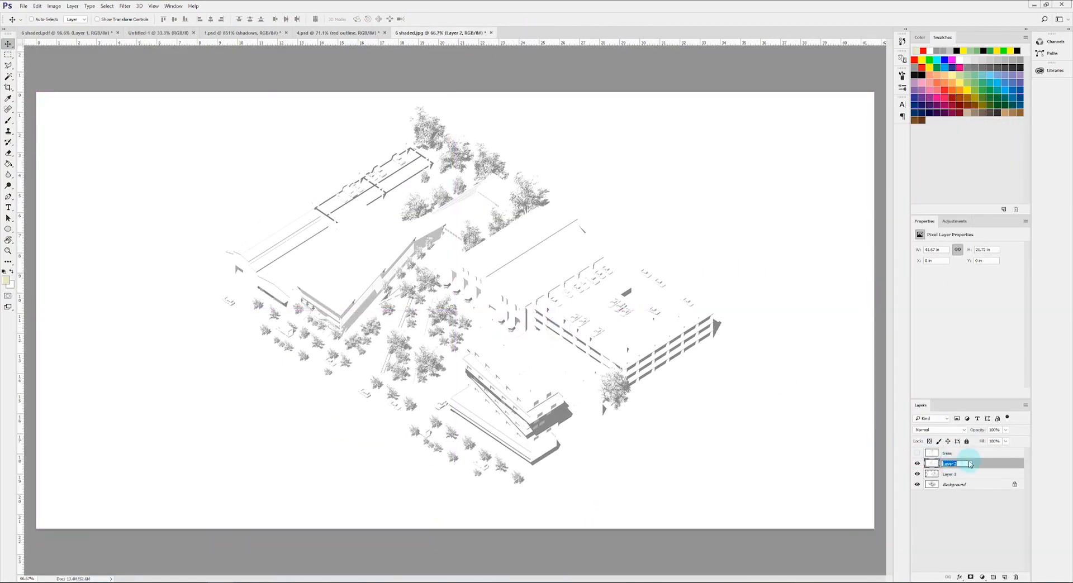
pyautogui.write('shadows')
# - Hide the shadows layer, align the line drawing with the canvas and rename its layer lines
pyautogui.click(916, 463)
pyautogui.click(951, 475)
pyautogui.moveTo(746, 384)
pyautogui.mouseDown()
pyautogui.moveTo(553, 313)
pyautogui.moveTo(574, 315)
pyautogui.mouseUp()
pyautogui.doubleClick(949, 474)
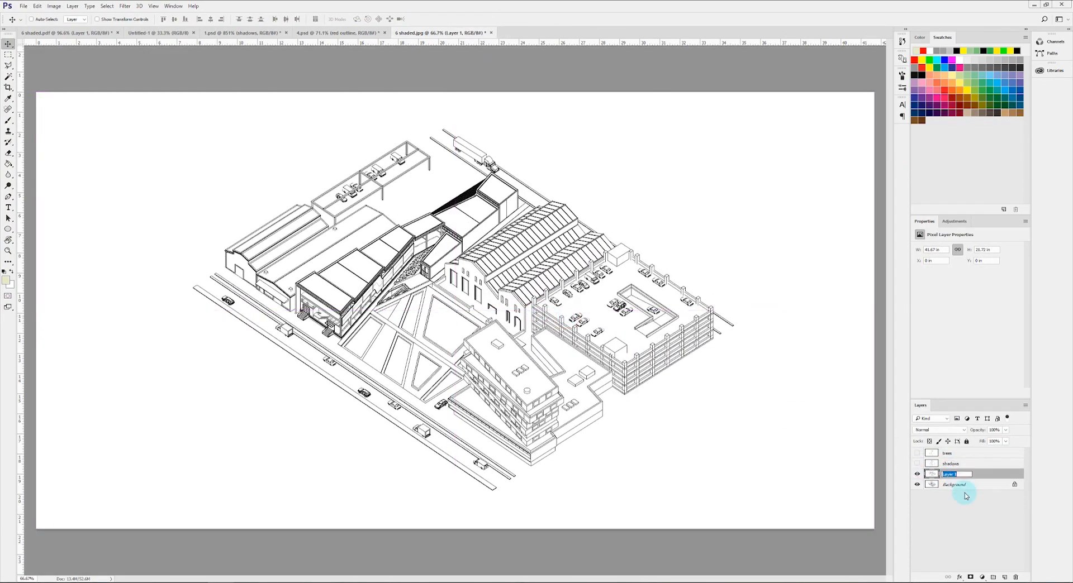
pyautogui.write('lines')
# - Unlock the background and rename it shaded, then show all layers and set trees, shadows and lines to Multiply
pyautogui.click(986, 485)
pyautogui.click(1014, 484)
pyautogui.moveTo(917, 464); pyautogui.dragTo(917, 454)
pyautogui.click(956, 454)
pyautogui.keyDown('shift'); pyautogui.click(956, 475); pyautogui.keyUp('shift')
pyautogui.click(944, 430)
pyautogui.click(944, 456)
pyautogui.doubleClick(949, 485)
pyautogui.write('shaded')
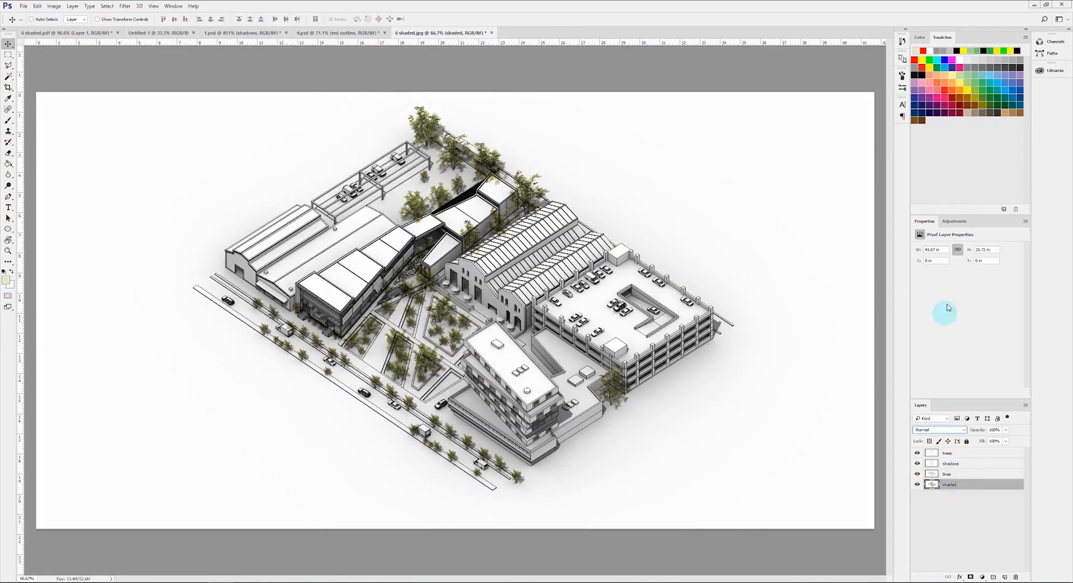
# - Add a Brightness/Contrast adjustment above the shaded layer with brightness 20
pyautogui.click(953, 221)
pyautogui.click(918, 244)
pyautogui.write('20')
# - Reduce the lines layer's opacity to 25% and the shadows layer's opacity to 50%
pyautogui.click(957, 474)
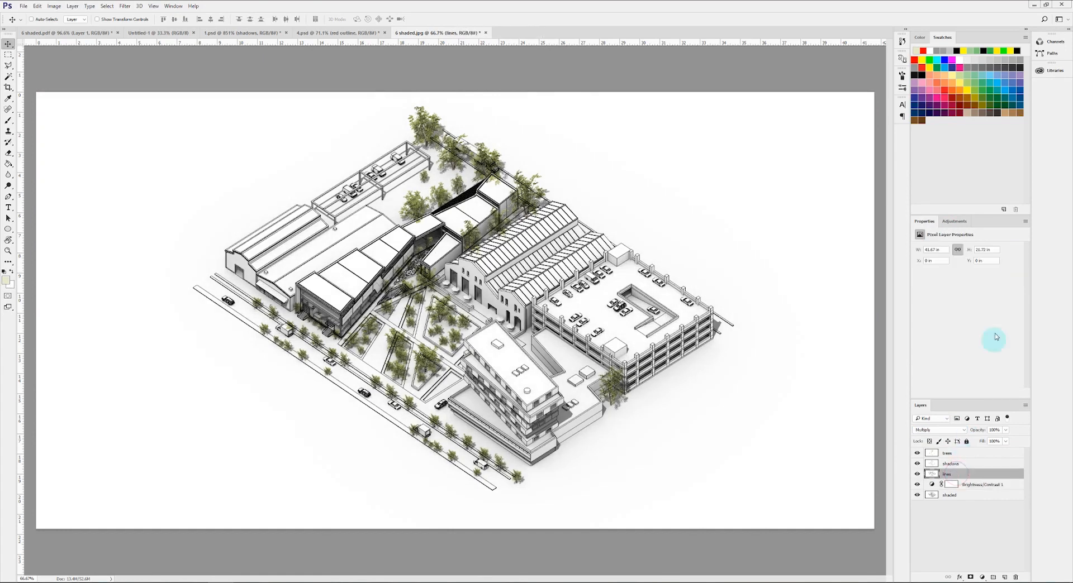
pyautogui.write('30')
pyautogui.click(960, 464)
pyautogui.click(974, 430)
pyautogui.write('50')
pyautogui.click(945, 515)
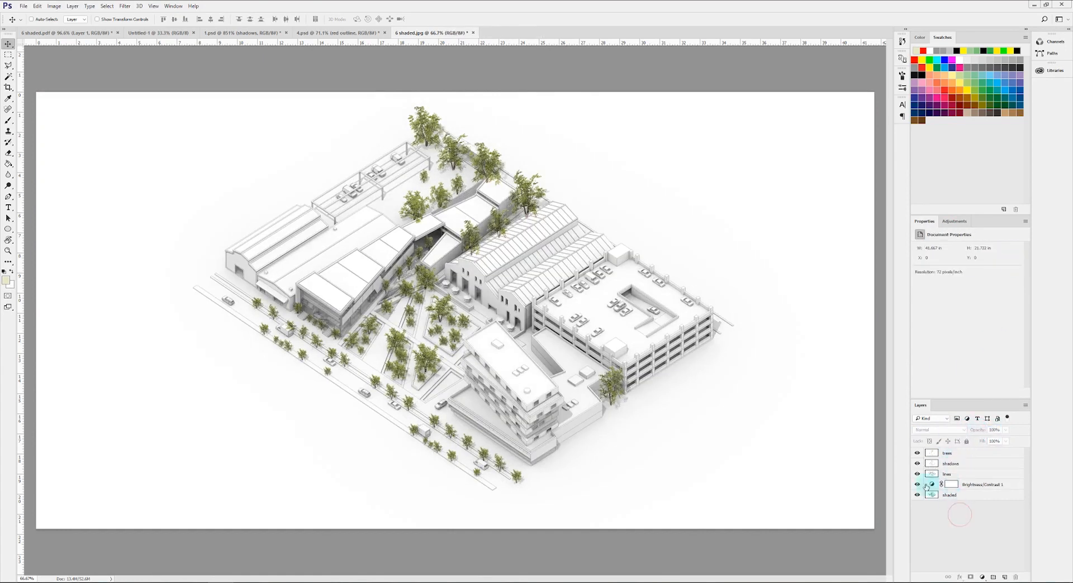
# - Inspect the trees overlapping the sawtooth-roof building and add a layer mask to the trees layer
pyautogui.keyDown('alt'); pyautogui.scroll(4, 433, 298); pyautogui.keyUp('alt')
pyautogui.keyDown('alt'); pyautogui.scroll(4, 550, 255); pyautogui.keyUp('alt')
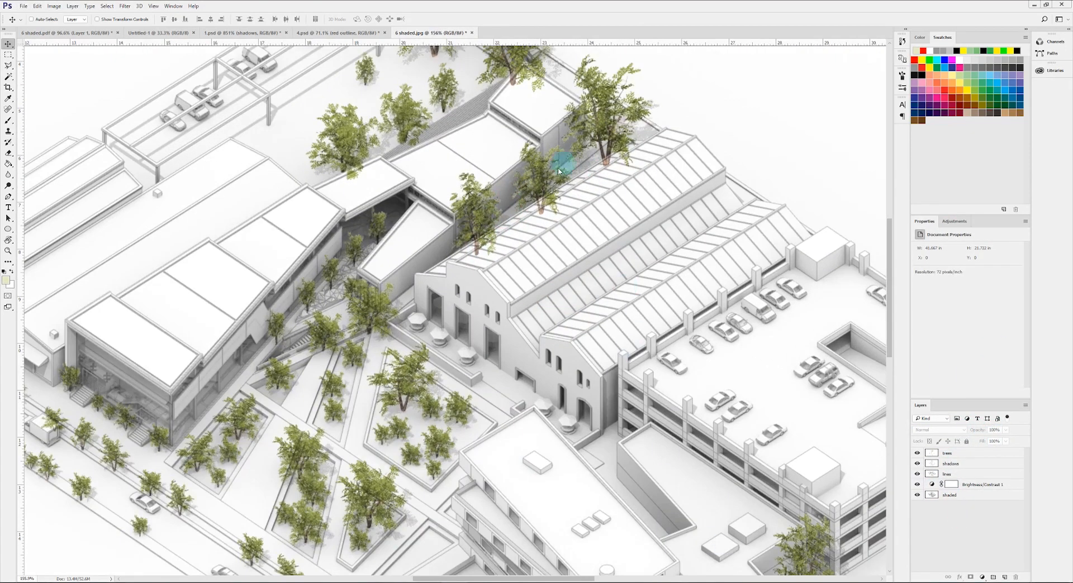
pyautogui.keyDown('alt'); pyautogui.scroll(5, 535, 215); pyautogui.keyUp('alt')
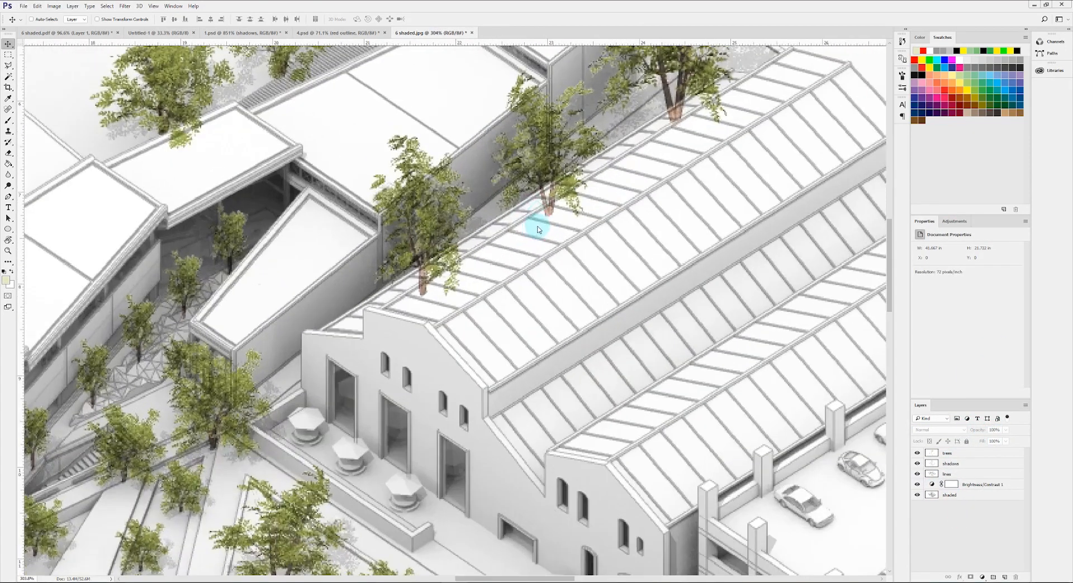
pyautogui.click(917, 453)
pyautogui.click(916, 453)
pyautogui.click(946, 454)
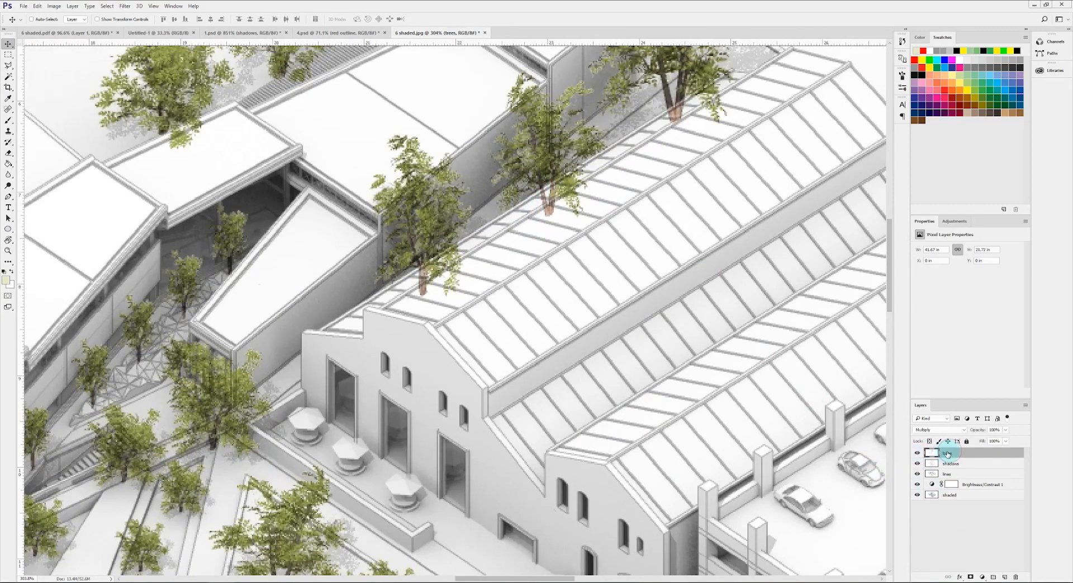
pyautogui.click(970, 577)
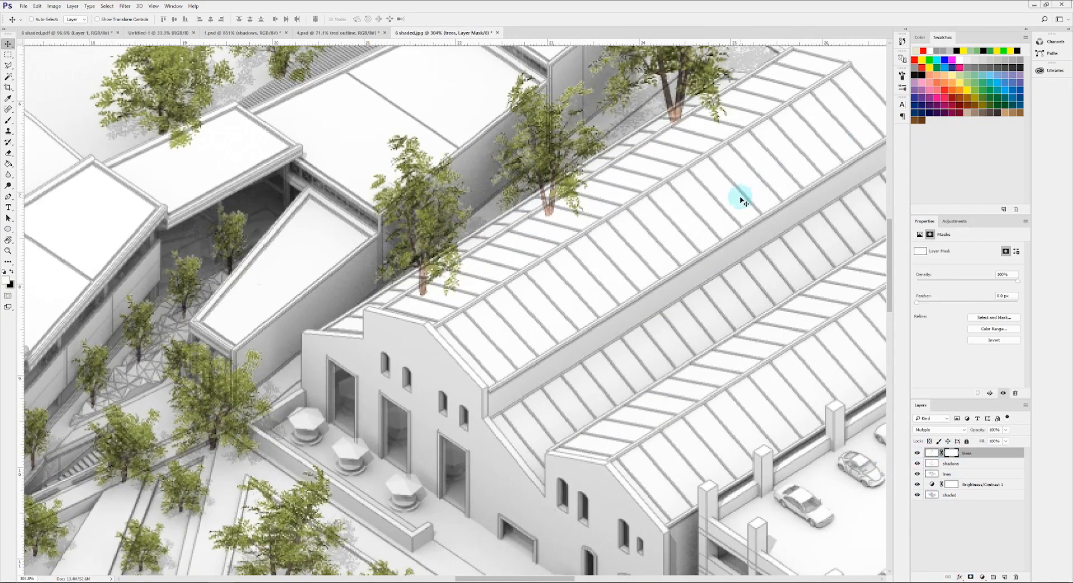
# - Mask out the tree trunks and foliage overlapping the ribbed warehouse roof with a hard black brush
pyautogui.press('b')
pyautogui.click(923, 73)
pyautogui.rightClick(651, 213)
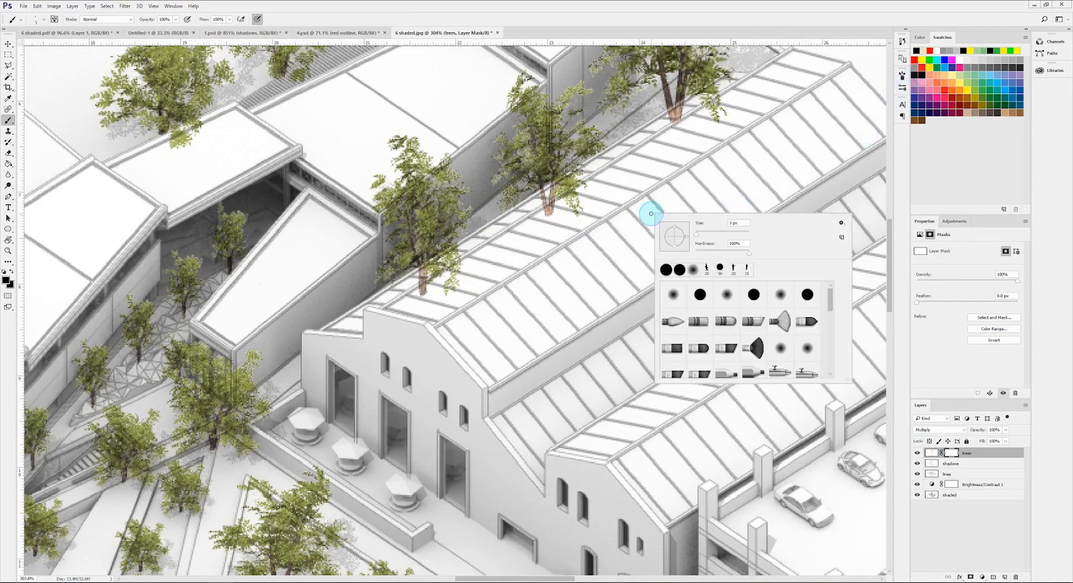
pyautogui.doubleClick(672, 277)
pyautogui.click(547, 307)
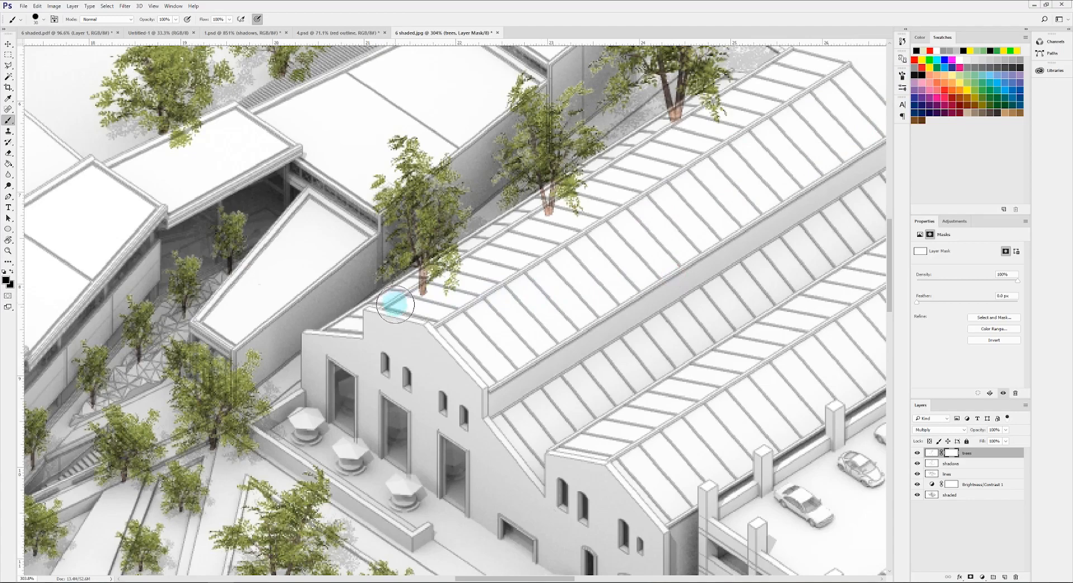
pyautogui.moveTo(732, 91); pyautogui.dragTo(712, 118)
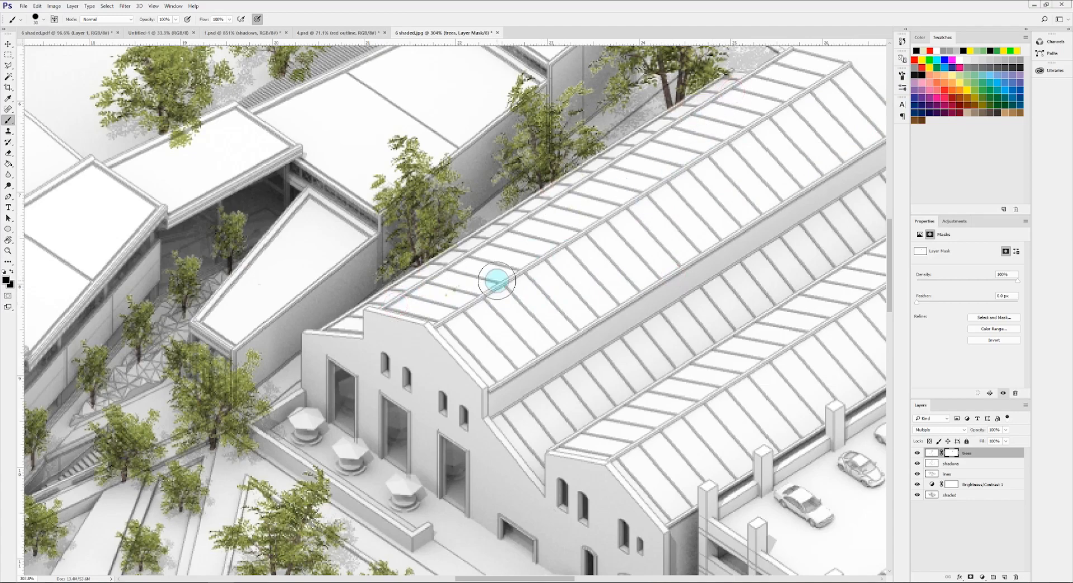
# - Mask out the foliage overlapping the angled roofs of the new building
pyautogui.keyDown('alt'); pyautogui.scroll(-4, 531, 353); pyautogui.keyUp('alt')
pyautogui.keyDown('alt'); pyautogui.scroll(8, 299, 203); pyautogui.keyUp('alt')
pyautogui.keyDown('alt'); pyautogui.scroll(-4, 486, 235); pyautogui.keyUp('alt')
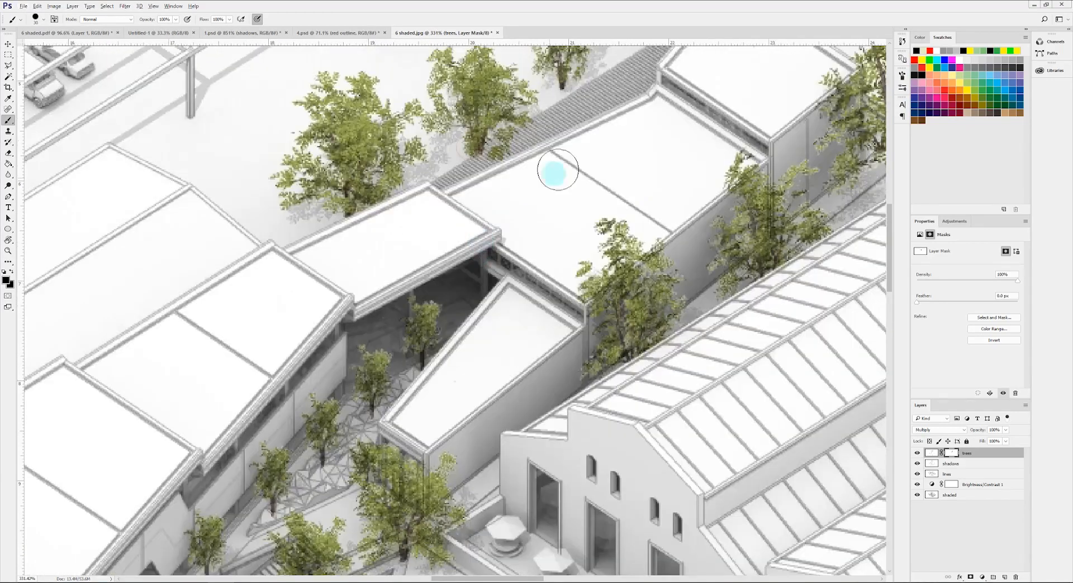
pyautogui.keyDown('alt'); pyautogui.scroll(-6, 613, 103); pyautogui.keyUp('alt')
pyautogui.keyDown('alt'); pyautogui.scroll(4, 651, 119); pyautogui.keyUp('alt')
pyautogui.keyDown('alt'); pyautogui.scroll(8, 648, 120); pyautogui.keyUp('alt')
pyautogui.moveTo(652, 119); pyautogui.dragTo(608, 206)
pyautogui.moveTo(769, 206); pyautogui.dragTo(603, 194)
pyautogui.keyDown('alt'); pyautogui.scroll(-12, 687, 210); pyautogui.keyUp('alt')
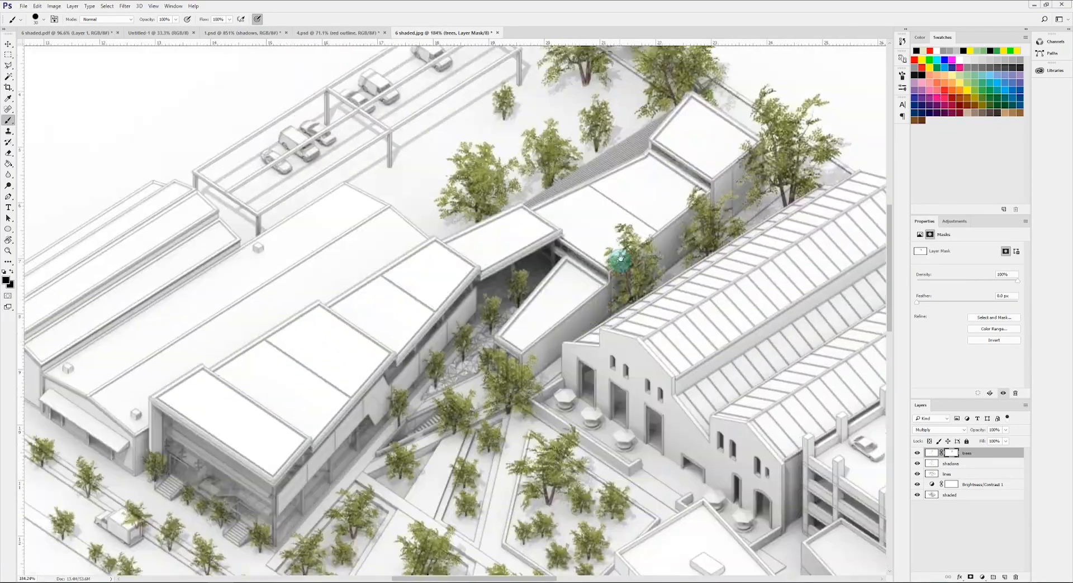
# - Mask out the remaining tree parts covering the buildings and the vehicles along the street
pyautogui.keyDown('alt'); pyautogui.scroll(4, 534, 419); pyautogui.keyUp('alt')
pyautogui.moveTo(533, 419)
pyautogui.mouseDown()
pyautogui.moveTo(601, 344)
pyautogui.moveTo(563, 410)
pyautogui.mouseUp()
pyautogui.keyDown('alt'); pyautogui.scroll(6, 600, 240); pyautogui.keyUp('alt')
pyautogui.moveTo(641, 280); pyautogui.dragTo(649, 302)
pyautogui.keyDown('alt'); pyautogui.scroll(-12, 621, 318); pyautogui.keyUp('alt')
pyautogui.keyDown('alt'); pyautogui.scroll(7, 297, 358); pyautogui.keyUp('alt')
pyautogui.moveTo(296, 358)
pyautogui.mouseDown()
pyautogui.moveTo(347, 275)
pyautogui.moveTo(332, 331)
pyautogui.mouseUp()
pyautogui.keyDown('alt'); pyautogui.scroll(14, 345, 275); pyautogui.keyUp('alt')
pyautogui.keyDown('alt'); pyautogui.scroll(-15, 331, 330); pyautogui.keyUp('alt')
pyautogui.keyDown('alt'); pyautogui.scroll(5, 603, 407); pyautogui.keyUp('alt')
pyautogui.keyDown('alt'); pyautogui.scroll(-3, 430, 406); pyautogui.keyUp('alt')
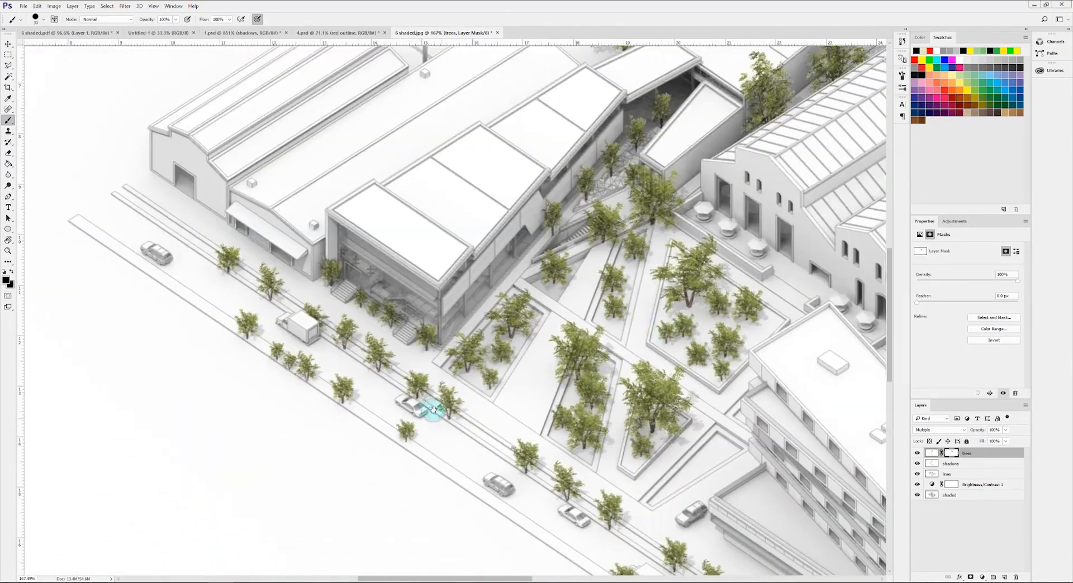
pyautogui.keyDown('alt'); pyautogui.scroll(8, 502, 341); pyautogui.keyUp('alt')
pyautogui.keyDown('alt'); pyautogui.scroll(-5, 480, 340); pyautogui.keyUp('alt')
pyautogui.keyDown('alt'); pyautogui.scroll(3, 498, 173); pyautogui.keyUp('alt')
pyautogui.keyDown('alt'); pyautogui.scroll(-5, 642, 536); pyautogui.keyUp('alt')
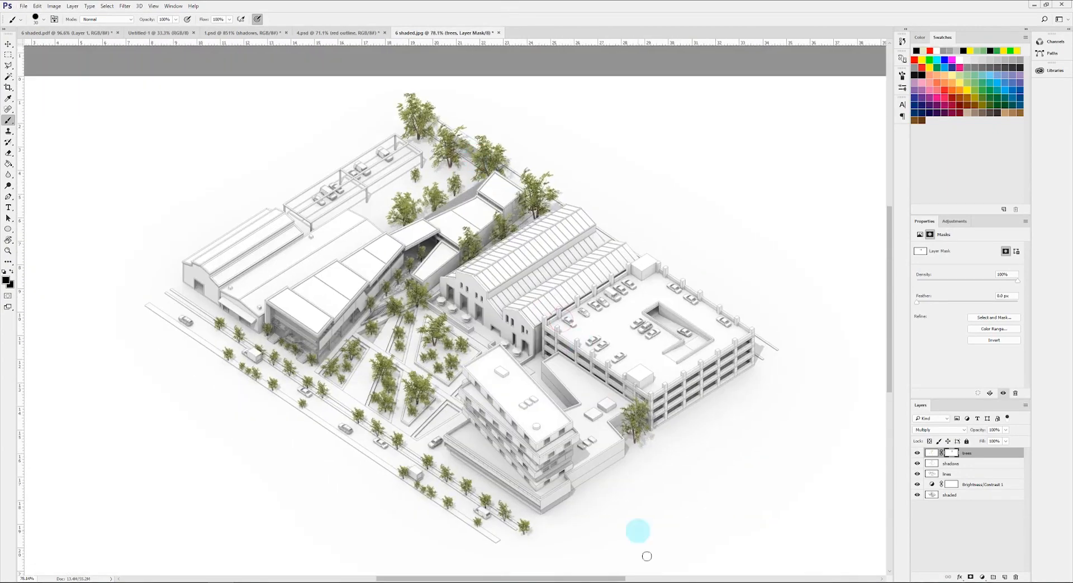
pyautogui.keyDown('alt'); pyautogui.scroll(3, 352, 451); pyautogui.keyUp('alt')
pyautogui.keyDown('alt'); pyautogui.scroll(7, 393, 465); pyautogui.keyUp('alt')
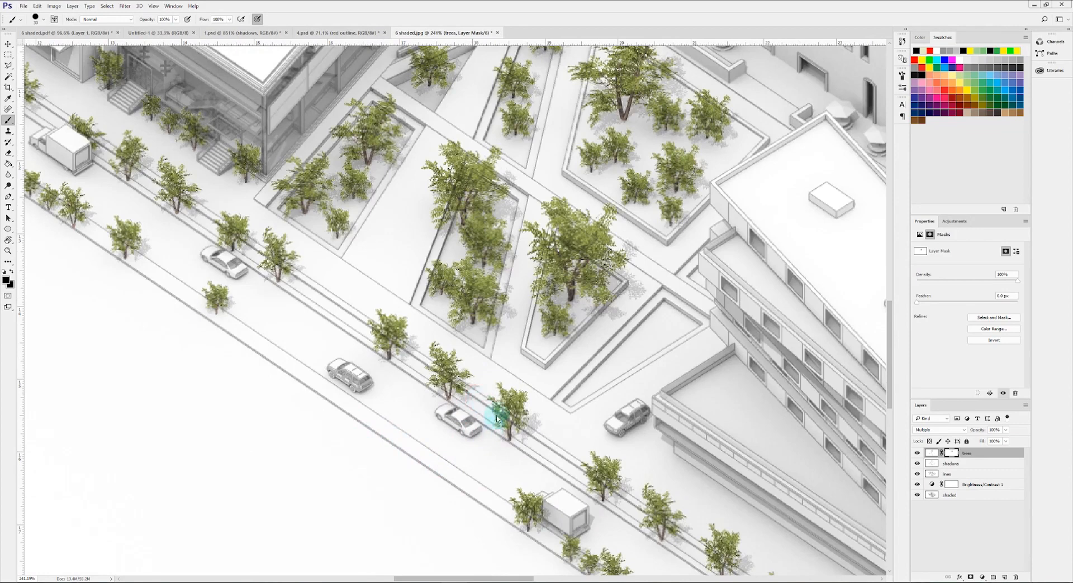
pyautogui.moveTo(536, 406); pyautogui.dragTo(515, 416)
# - Create a new layer named grass directly above the lines layer
pyautogui.click(967, 474)
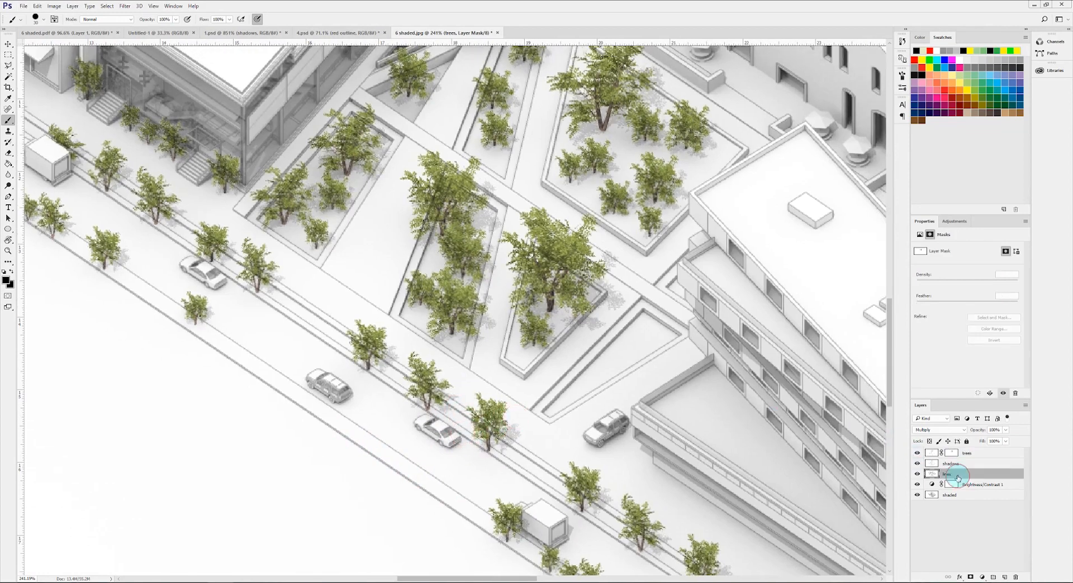
pyautogui.click(1004, 577)
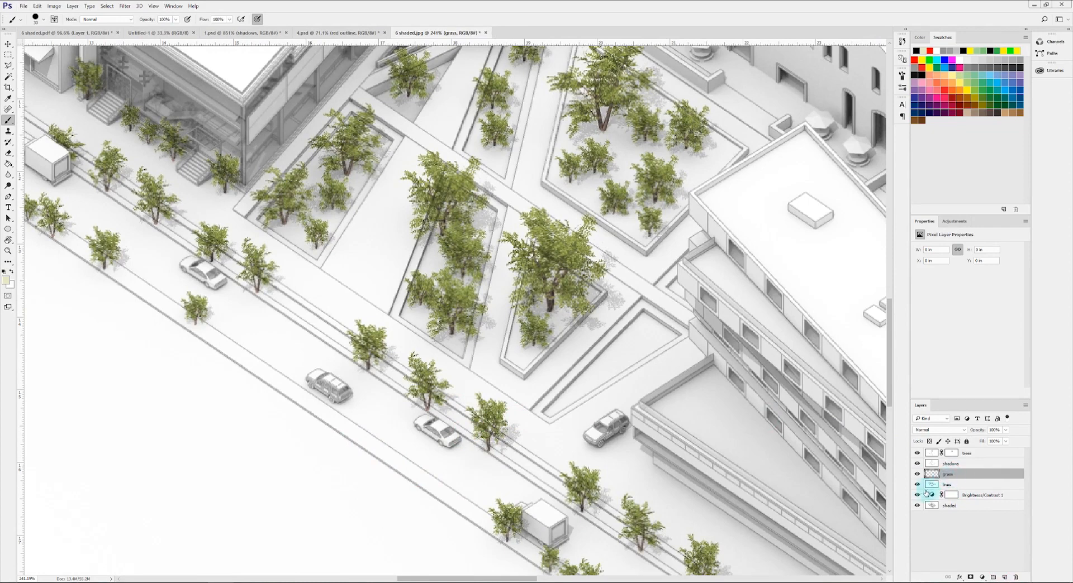
pyautogui.click(916, 486)
pyautogui.click(916, 486)
# - Select the long planting strips along the street with the Magic Wand on the lines layer
pyautogui.click(952, 486)
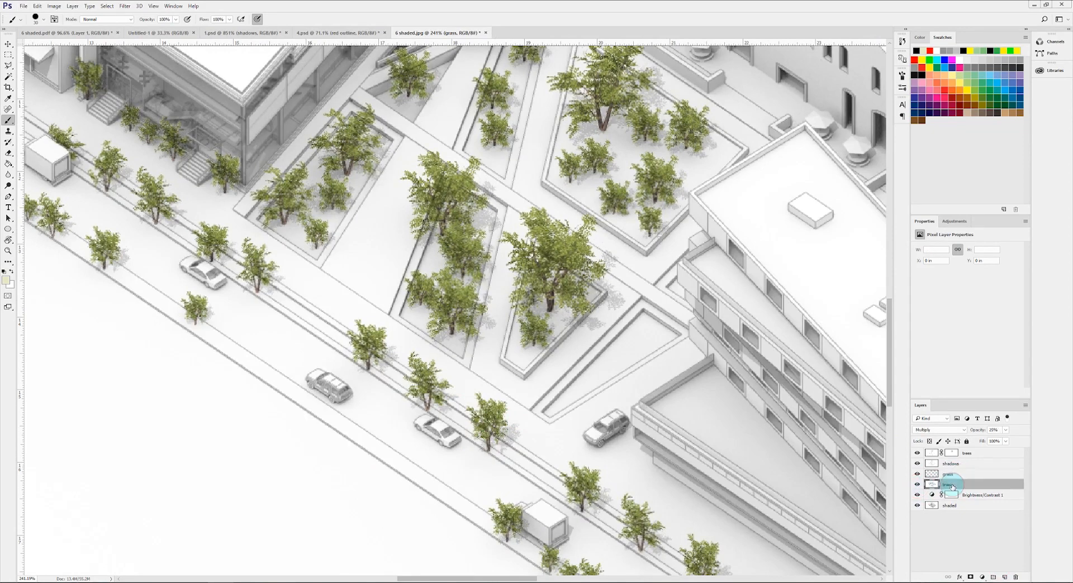
pyautogui.press('w')
pyautogui.click(441, 495)
pyautogui.moveTo(504, 486)
pyautogui.mouseDown()
pyautogui.moveTo(457, 400)
pyautogui.moveTo(455, 361)
pyautogui.mouseUp()
pyautogui.keyDown('alt'); pyautogui.scroll(4, 463, 424); pyautogui.keyUp('alt')
pyautogui.keyDown('shift'); pyautogui.click(555, 311); pyautogui.keyUp('shift')
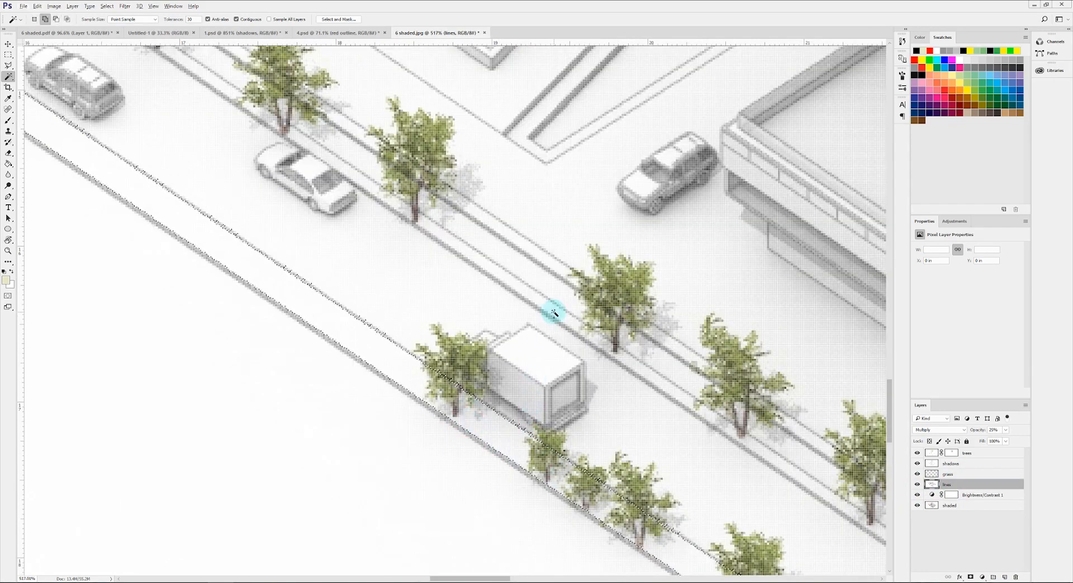
pyautogui.keyDown('alt'); pyautogui.scroll(-5, 545, 260); pyautogui.keyUp('alt')
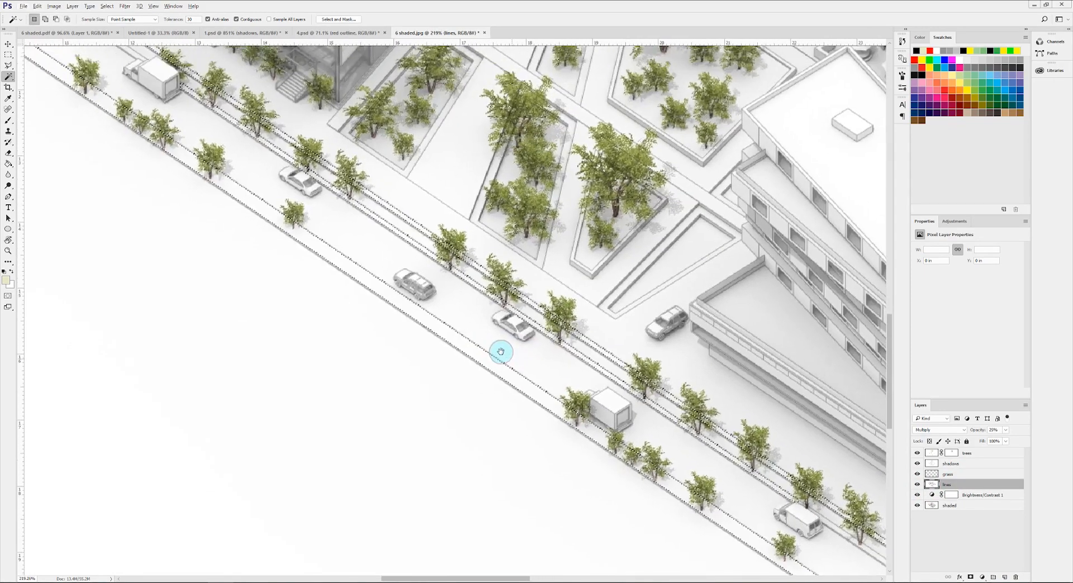
# - Fill the selected street strips with pale green on the grass layer and deselect them
pyautogui.moveTo(500, 351); pyautogui.dragTo(451, 313)
pyautogui.click(948, 474)
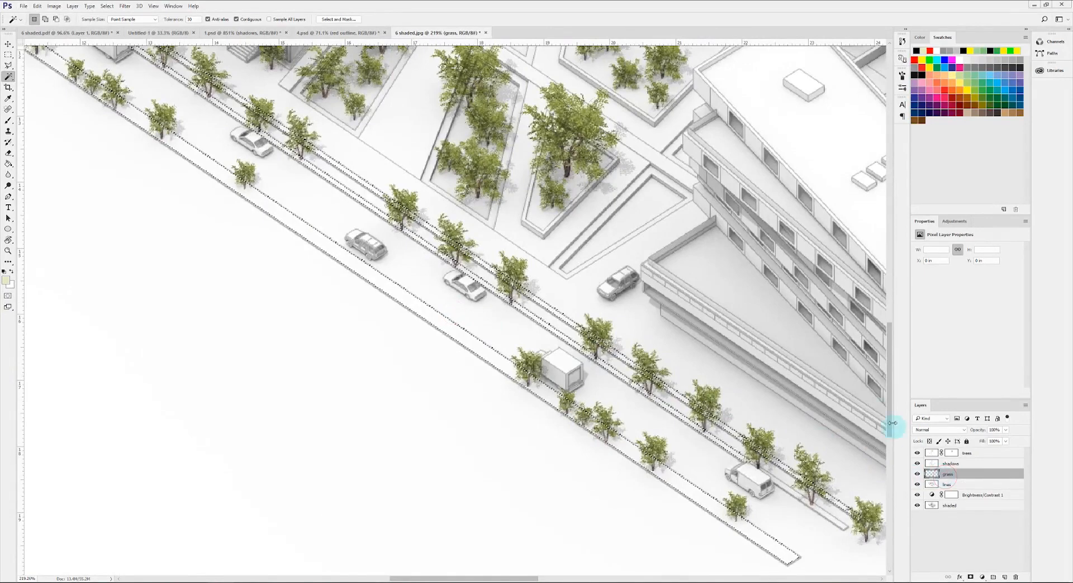
pyautogui.click(922, 51)
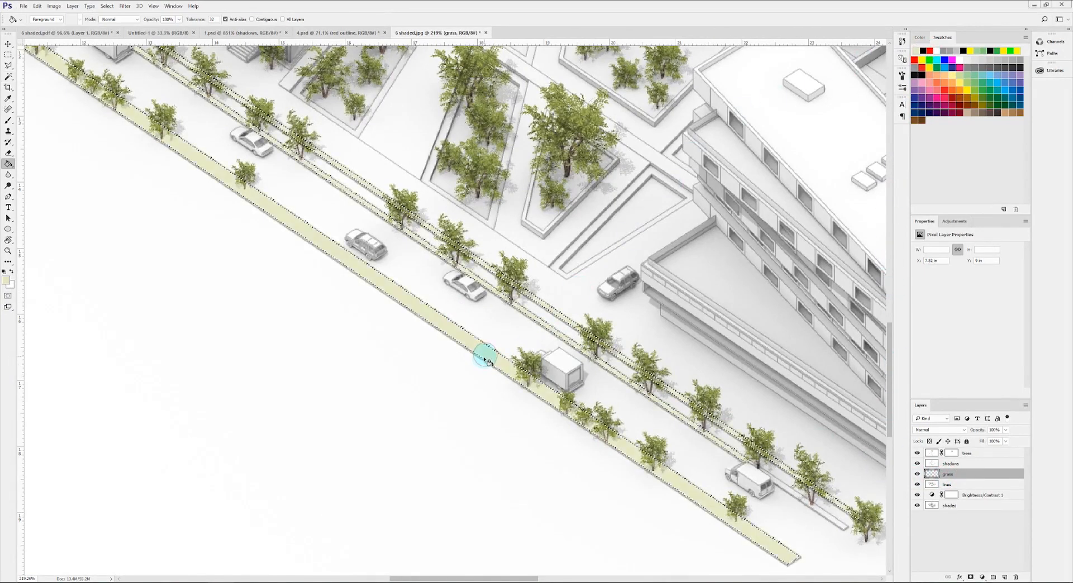
pyautogui.hotkey('ctrl', 'd')
# - Select the unfilled strip area by the box truck from the lines layer and fill it pale green on grass
pyautogui.keyDown('alt'); pyautogui.scroll(-2, 485, 360); pyautogui.keyUp('alt')
pyautogui.keyDown('alt'); pyautogui.scroll(6, 395, 278); pyautogui.keyUp('alt')
pyautogui.click(947, 485)
pyautogui.press('w')
pyautogui.click(948, 474)
pyautogui.press('g')
pyautogui.click(432, 308)
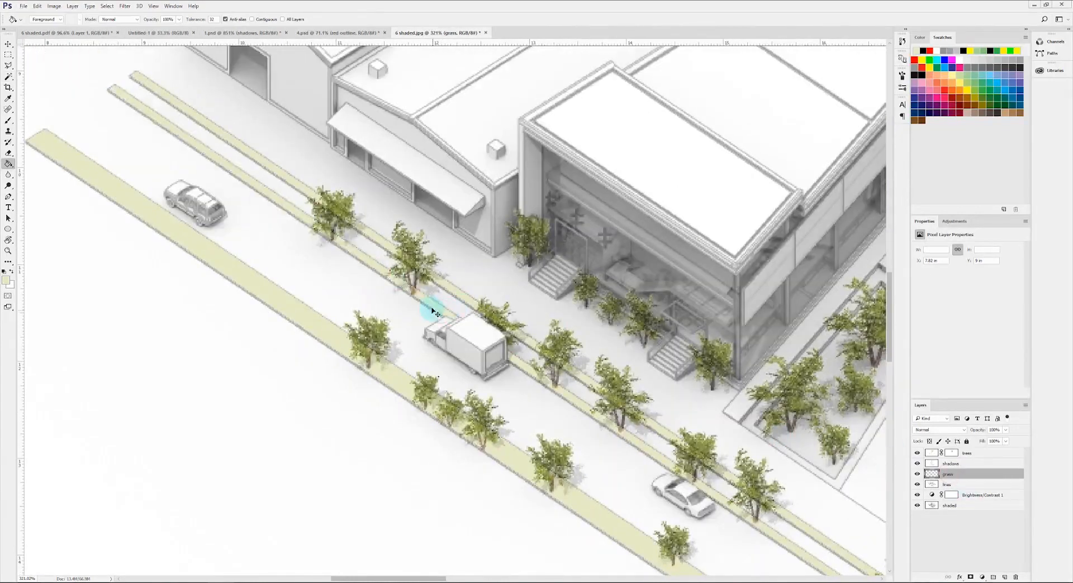
# - Select and fill the leftover gap in the street strips farther down the road
pyautogui.keyDown('alt'); pyautogui.scroll(-2, 434, 311); pyautogui.keyUp('alt')
pyautogui.click(947, 484)
pyautogui.press('w')
pyautogui.click(758, 450)
pyautogui.keyDown('alt'); pyautogui.scroll(-3, 696, 430); pyautogui.keyUp('alt')
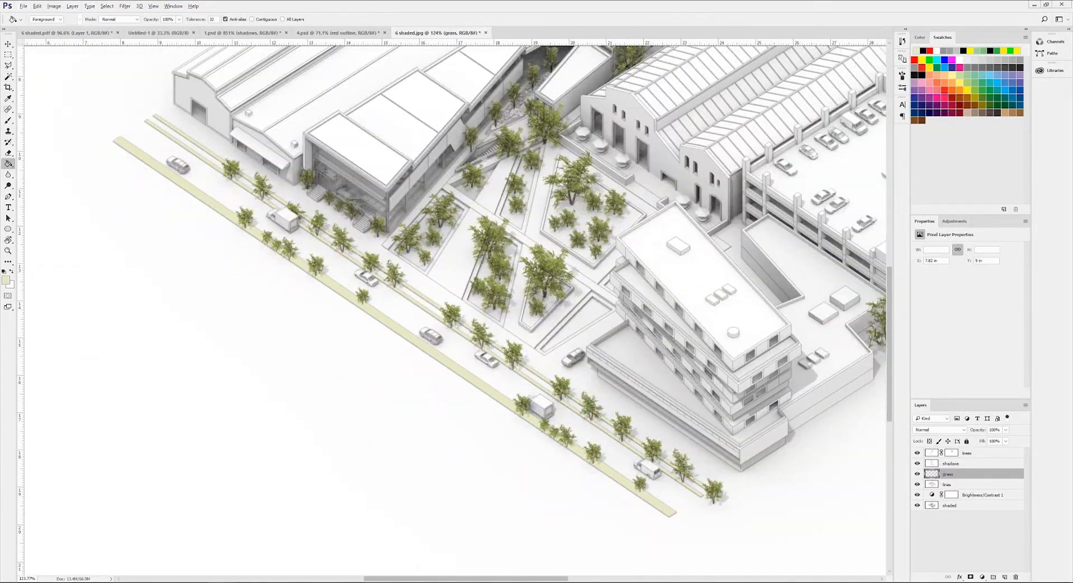
# - Select the triangular and polygonal courtyard planters together with the Magic Wand on the lines layer
pyautogui.click(944, 485)
pyautogui.press('w')
pyautogui.keyDown('alt'); pyautogui.scroll(4, 573, 297); pyautogui.keyUp('alt')
pyautogui.click(588, 321)
pyautogui.keyDown('shift'); pyautogui.click(410, 268); pyautogui.keyUp('shift')
pyautogui.keyDown('shift'); pyautogui.click(232, 218); pyautogui.keyUp('shift')
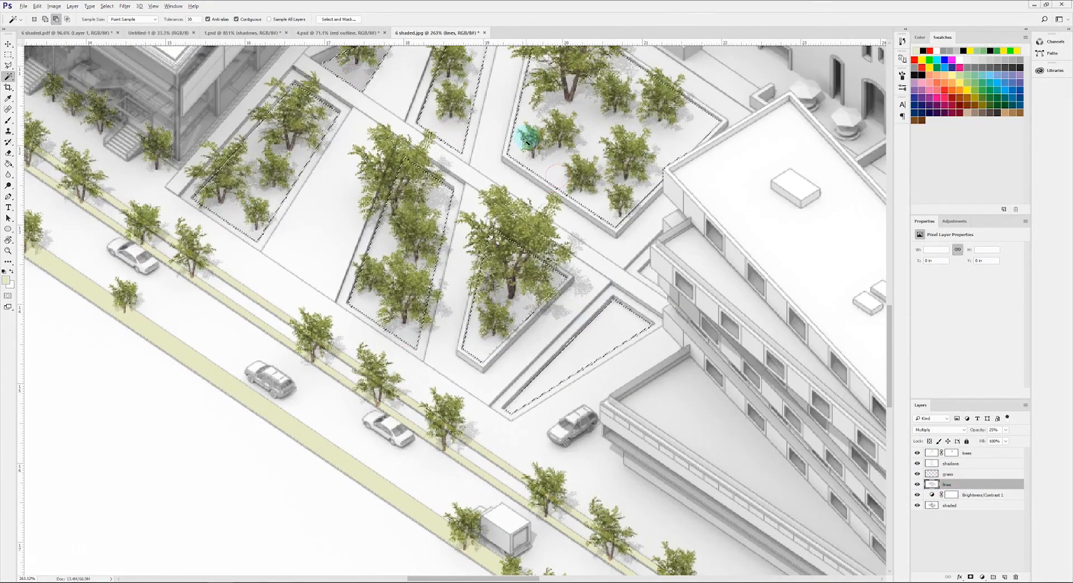
pyautogui.keyDown('shift'); pyautogui.click(525, 139); pyautogui.keyUp('shift')
# - Fill the selected courtyard planters with pale green on the grass layer and clear the selection
pyautogui.moveTo(544, 115); pyautogui.dragTo(546, 240)
pyautogui.keyDown('alt'); pyautogui.scroll(-3, 547, 240); pyautogui.keyUp('alt')
pyautogui.click(956, 476)
pyautogui.press('g')
pyautogui.click(594, 380)
pyautogui.hotkey('ctrl', 'd')
pyautogui.keyDown('alt'); pyautogui.scroll(-3, 517, 296); pyautogui.keyUp('alt')
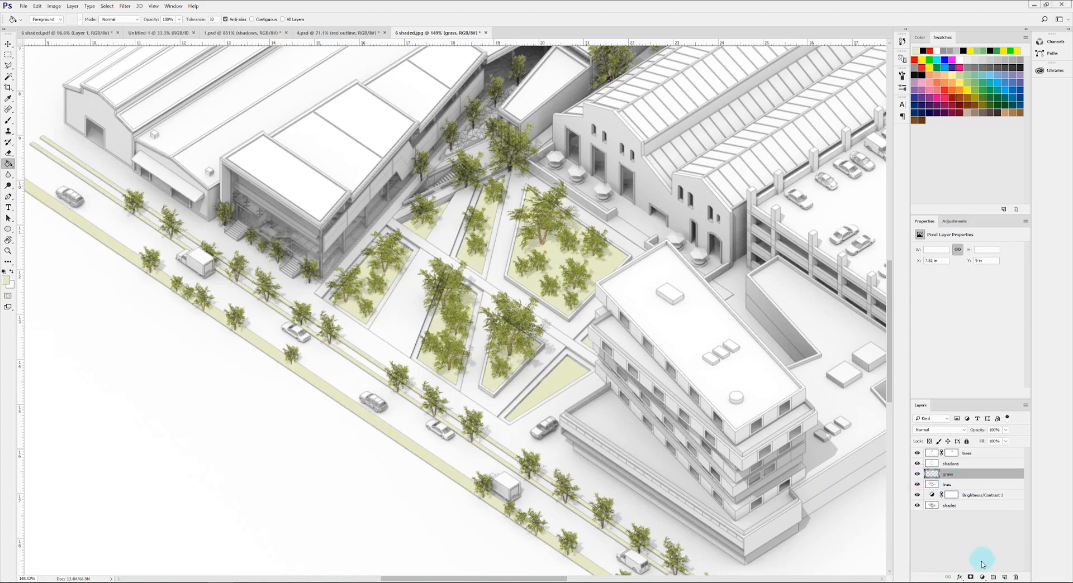
# - Add a layer mask to the grass layer and switch to a soft round brush for painting on it
pyautogui.click(951, 474)
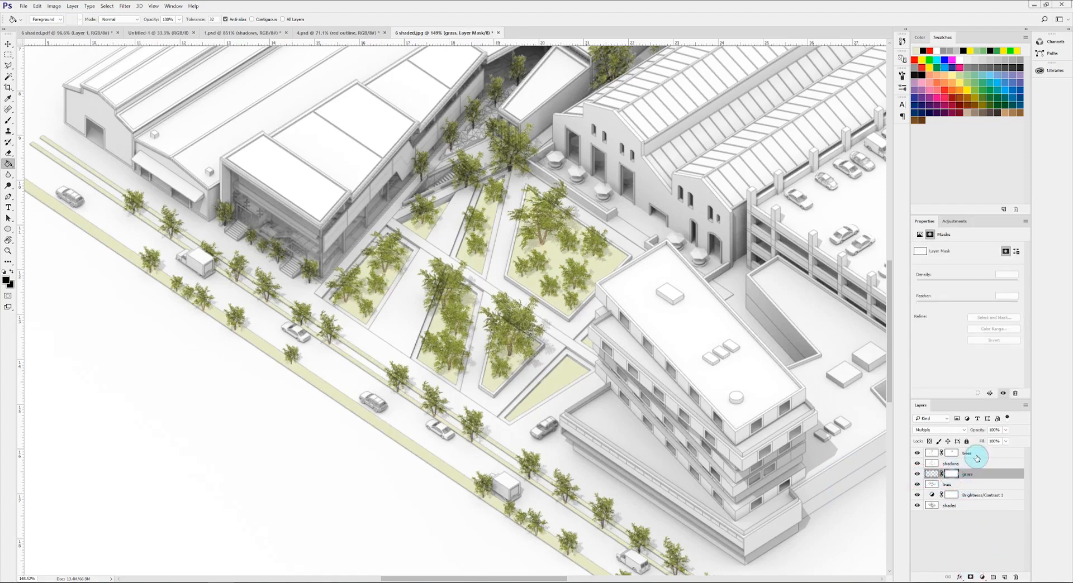
pyautogui.click(952, 470)
pyautogui.press('b')
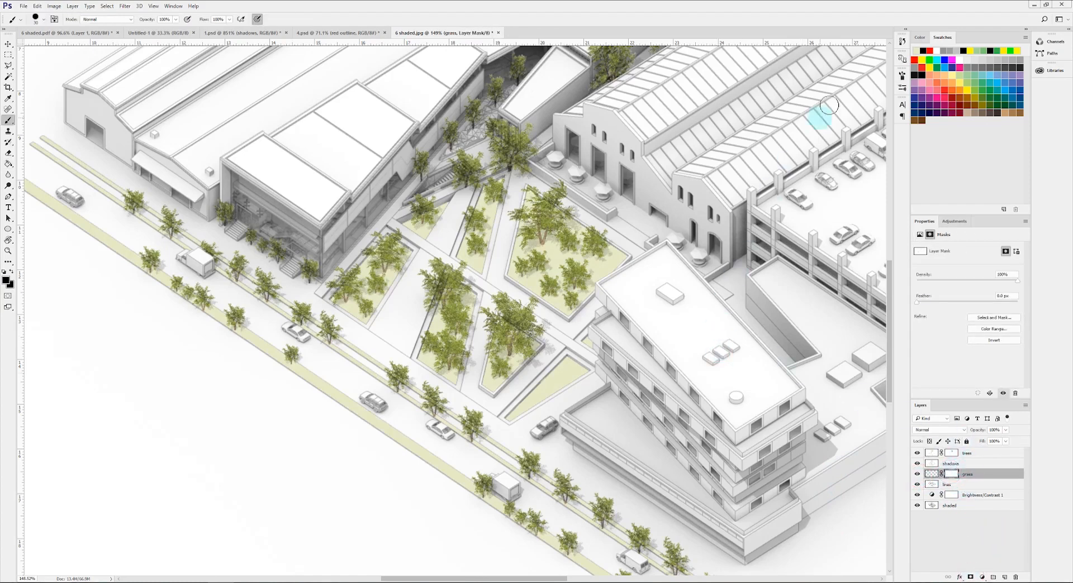
pyautogui.rightClick(587, 217)
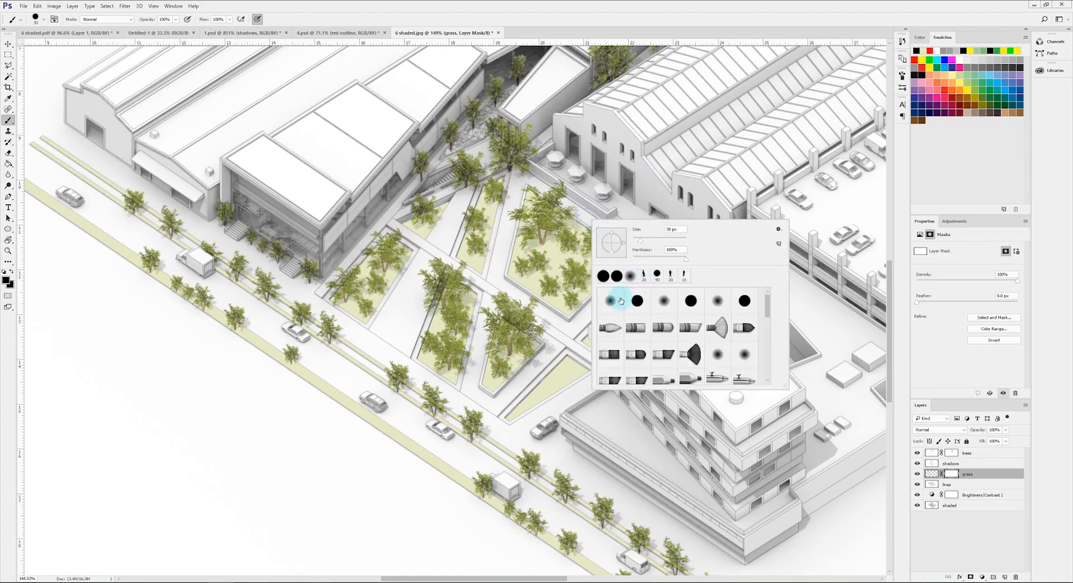
pyautogui.doubleClick(620, 301)
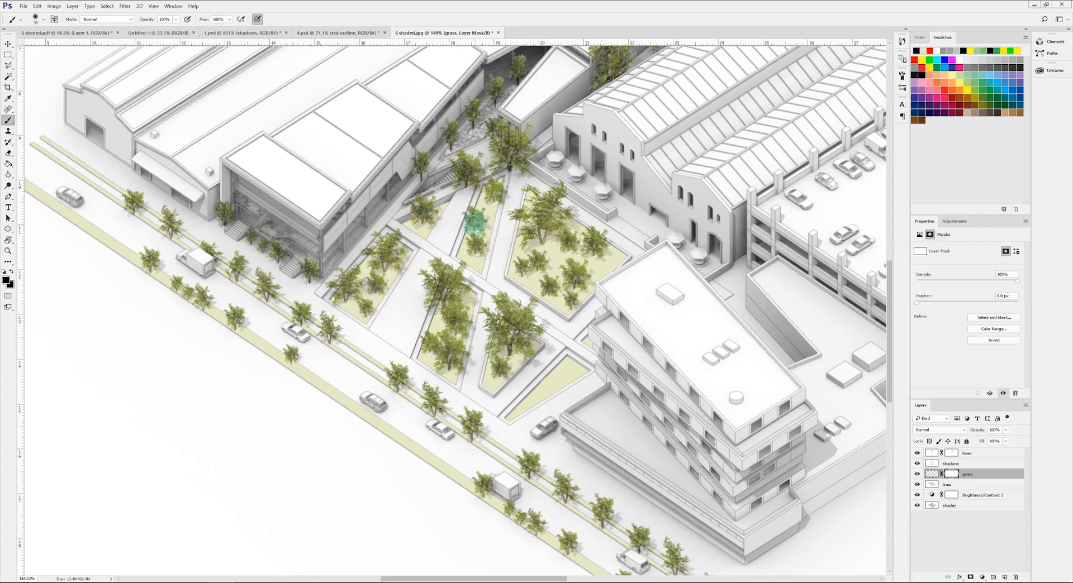
pyautogui.keyDown('alt'); pyautogui.scroll(-5, 438, 299); pyautogui.keyUp('alt')
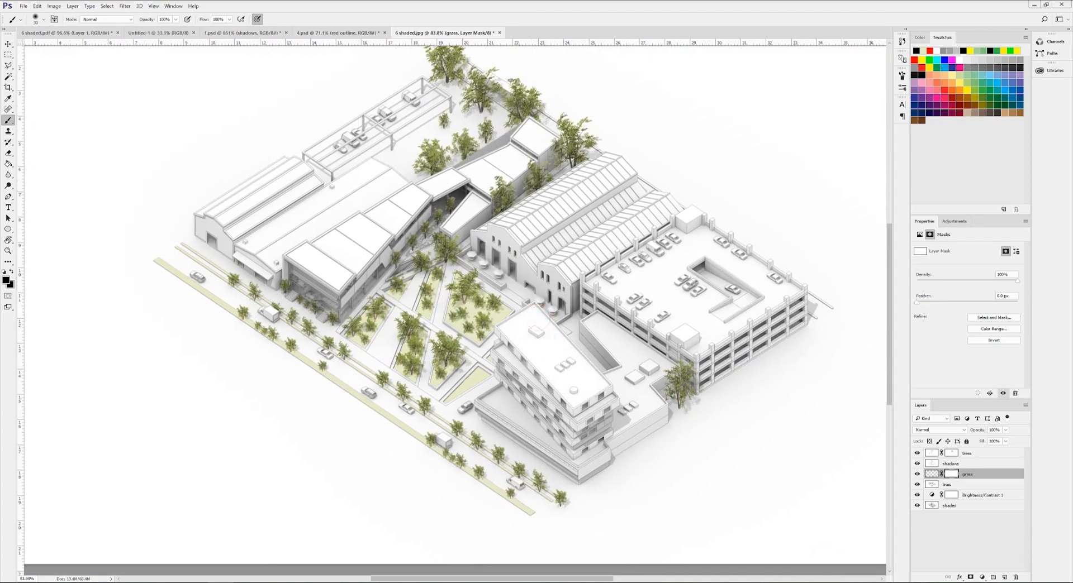
# - Create a layer named people above the trees layer and choose the 20 px figure-shaped brush in black
pyautogui.click(969, 454)
pyautogui.click(1004, 577)
pyautogui.click(944, 452)
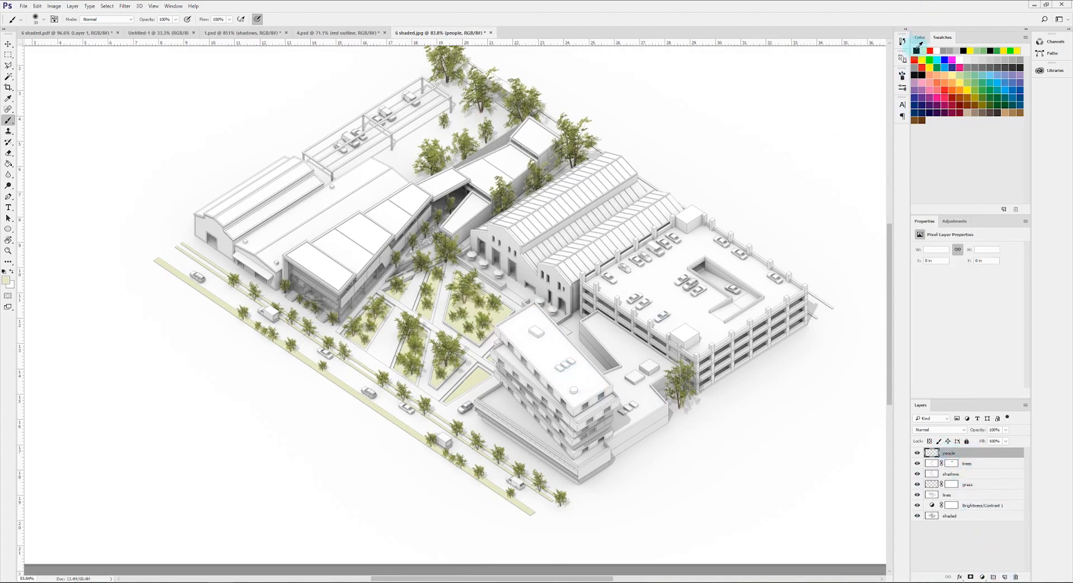
pyautogui.rightClick(557, 234)
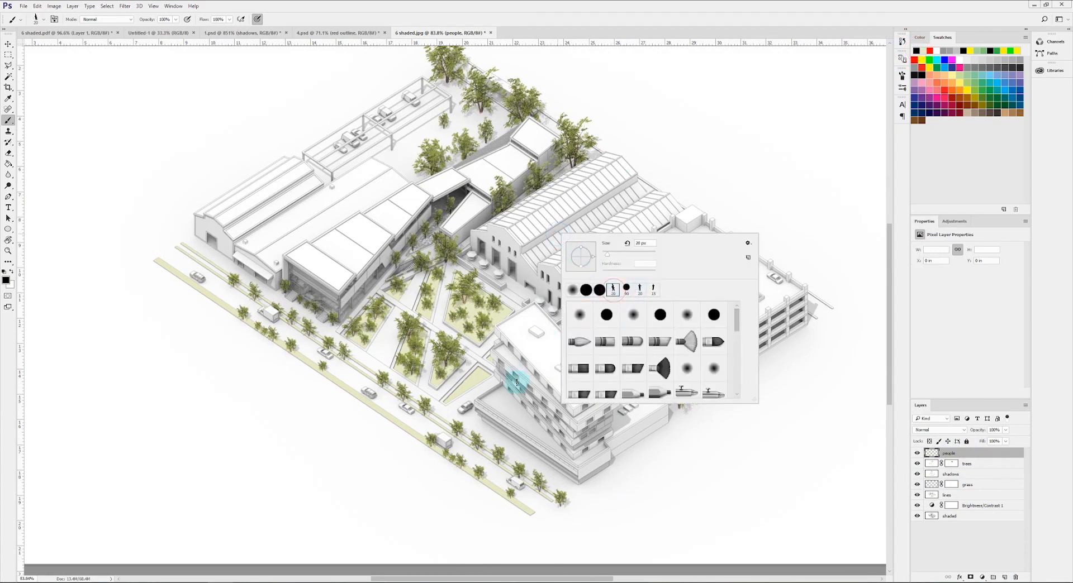
# - Stamp black figures beside the triangular planter, on the corner building's terrace and along the nearby street
pyautogui.click(469, 393)
pyautogui.keyDown('alt'); pyautogui.scroll(3, 469, 393); pyautogui.keyUp('alt')
pyautogui.click(515, 408)
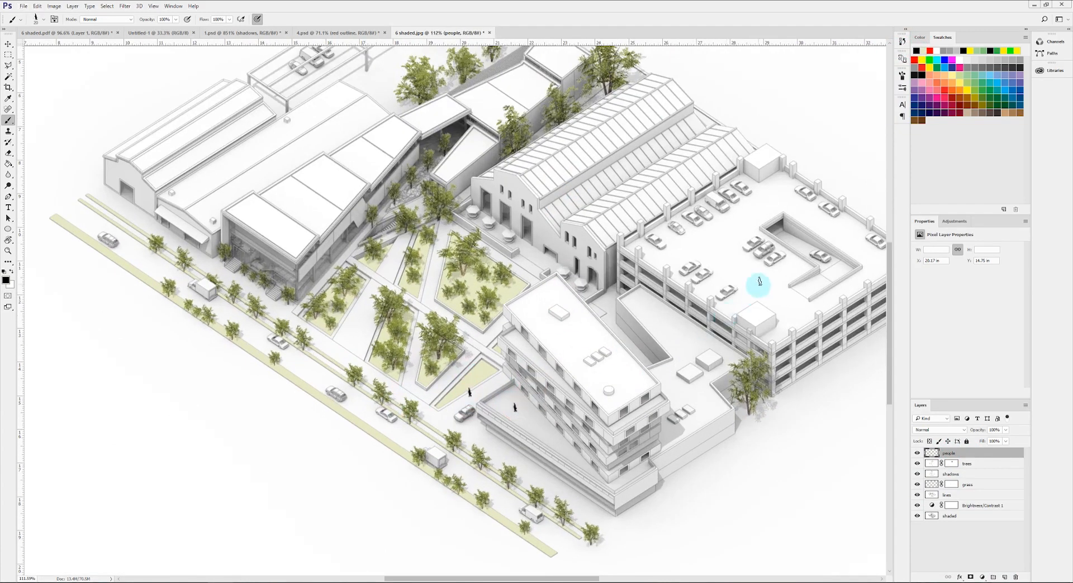
pyautogui.click(551, 432)
pyautogui.click(492, 442)
pyautogui.click(551, 484)
# - Switch to another figure-shaped brush and stamp more people around the plaza and the street sidewalk
pyautogui.rightClick(680, 383)
pyautogui.click(770, 440)
pyautogui.click(353, 323)
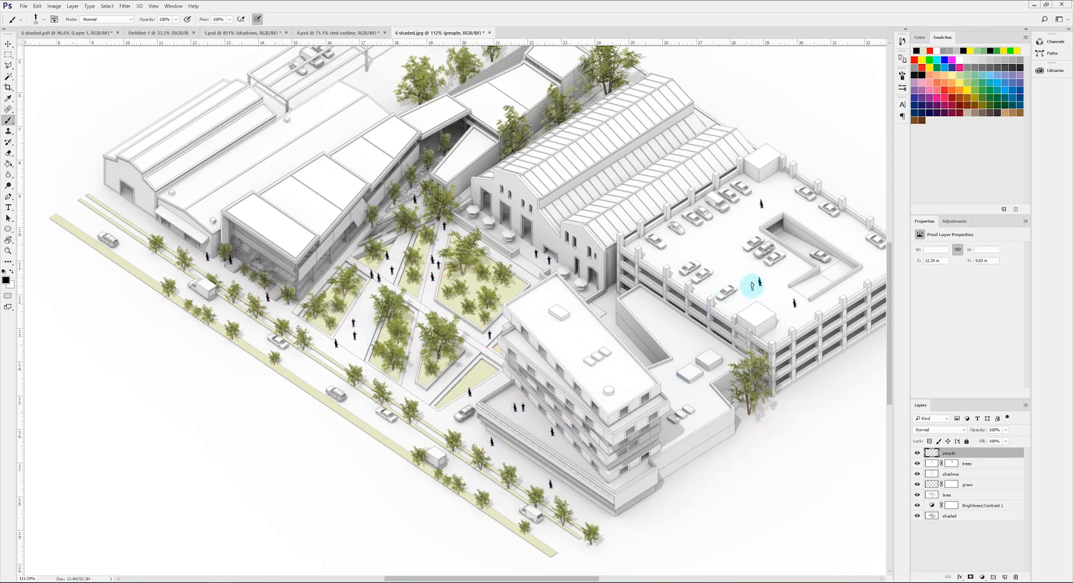
pyautogui.click(196, 252)
pyautogui.click(323, 340)
# - Pick a different figure-shaped brush and add companions to the people between the courtyard planters
pyautogui.rightClick(372, 349)
pyautogui.click(460, 405)
pyautogui.click(427, 296)
pyautogui.click(478, 337)
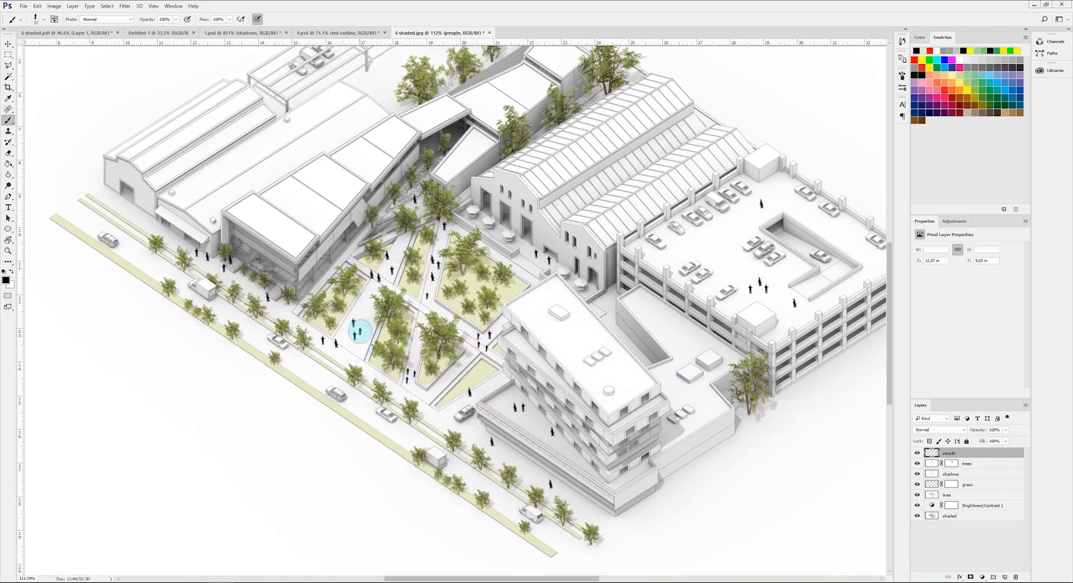
pyautogui.keyDown('alt'); pyautogui.scroll(-3, 394, 253); pyautogui.keyUp('alt')
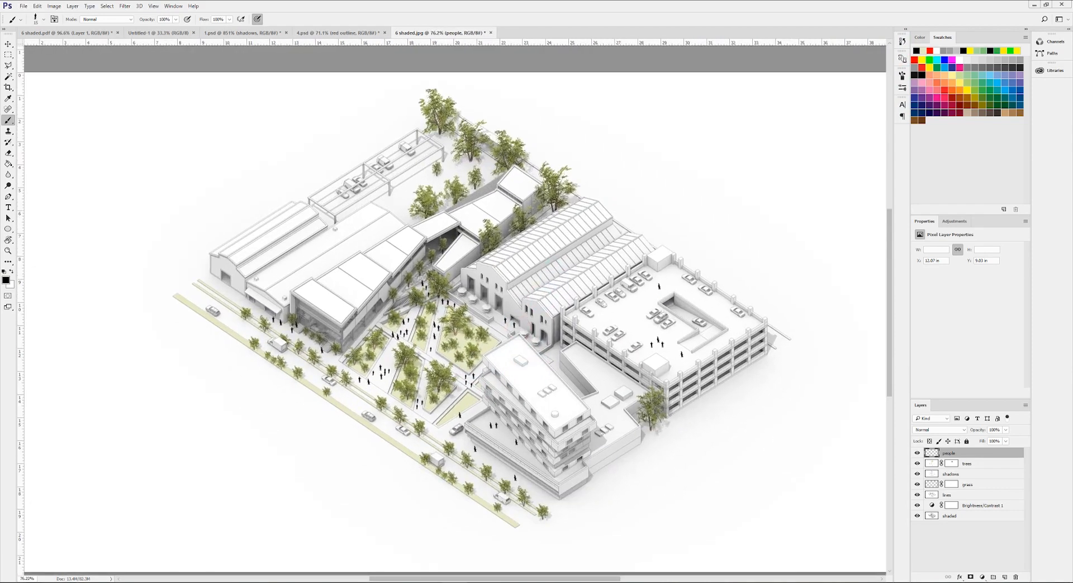
# - Save the layered composite as 6.psd in the Working folder
pyautogui.click(24, 6)
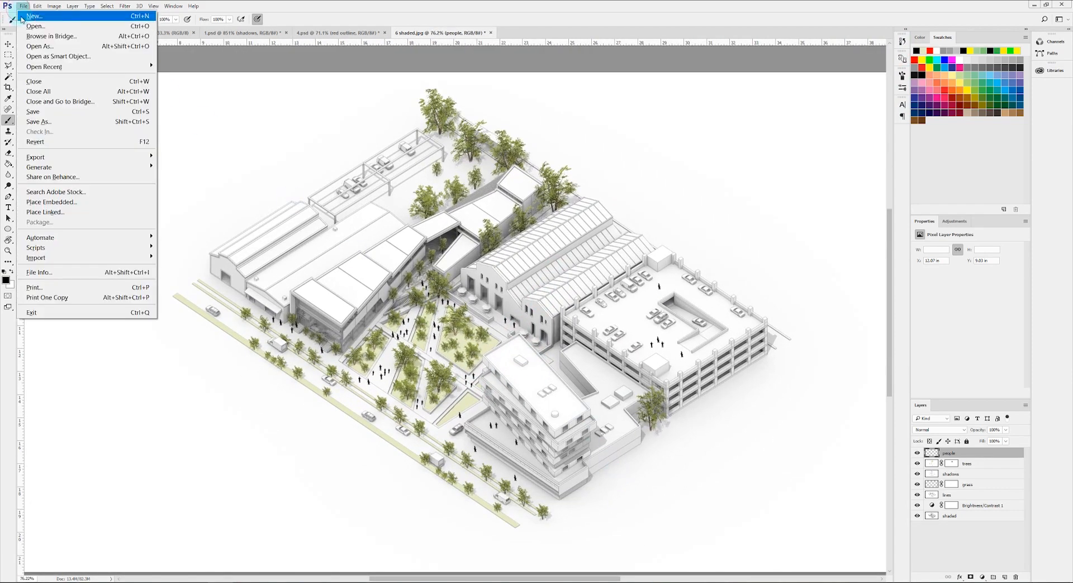
pyautogui.click(50, 119)
pyautogui.write('6')
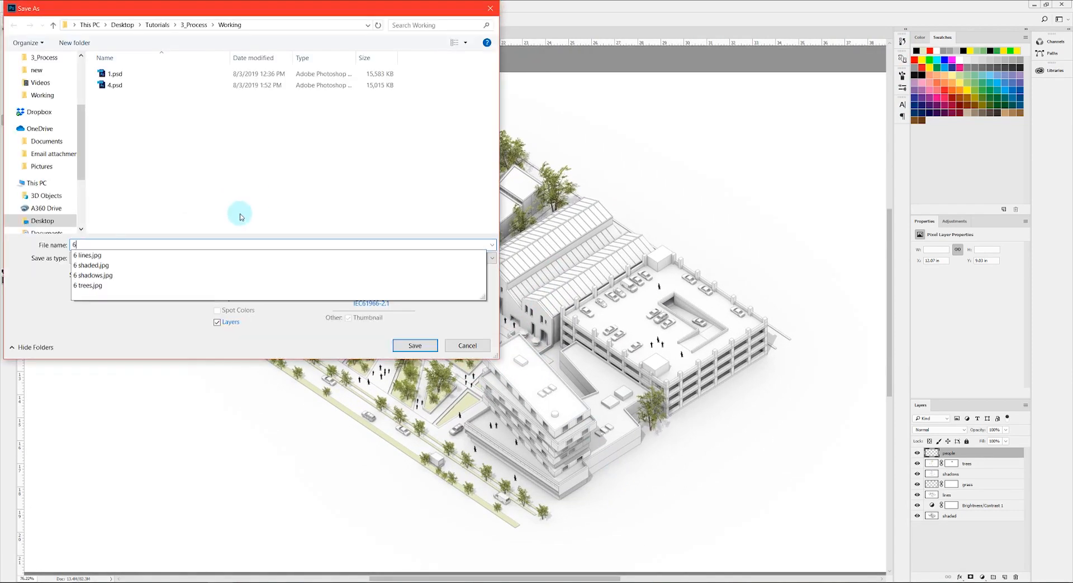
pyautogui.press('Return')
pyautogui.press('Return')
# - Export the finished sixth diagram as an image
pyautogui.click(24, 6)
pyautogui.moveTo(51, 156)
pyautogui.click(199, 169)
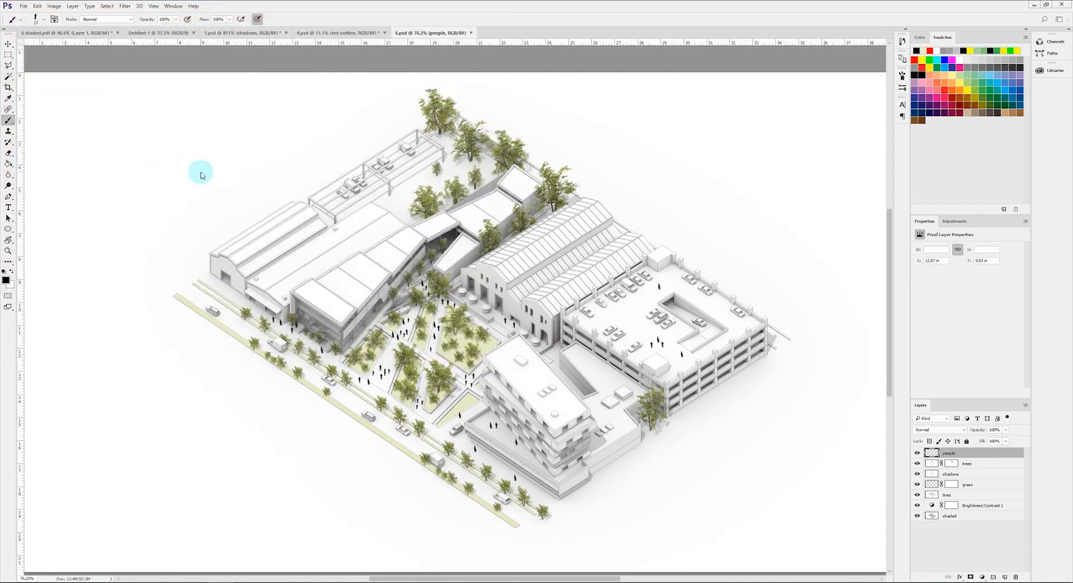
pyautogui.press('Return')
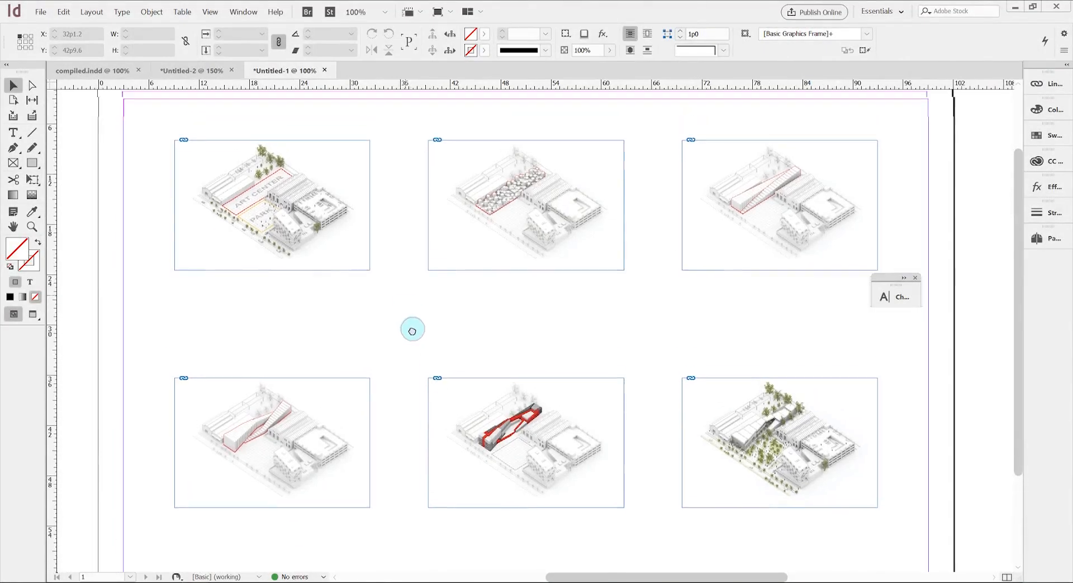
# - Examine the six process diagrams placed on the InDesign page, both as a full layout and up close
pyautogui.moveTo(412, 330); pyautogui.dragTo(414, 339, button='middle')
pyautogui.keyDown('alt'); pyautogui.scroll(-1, 425, 343); pyautogui.keyUp('alt')
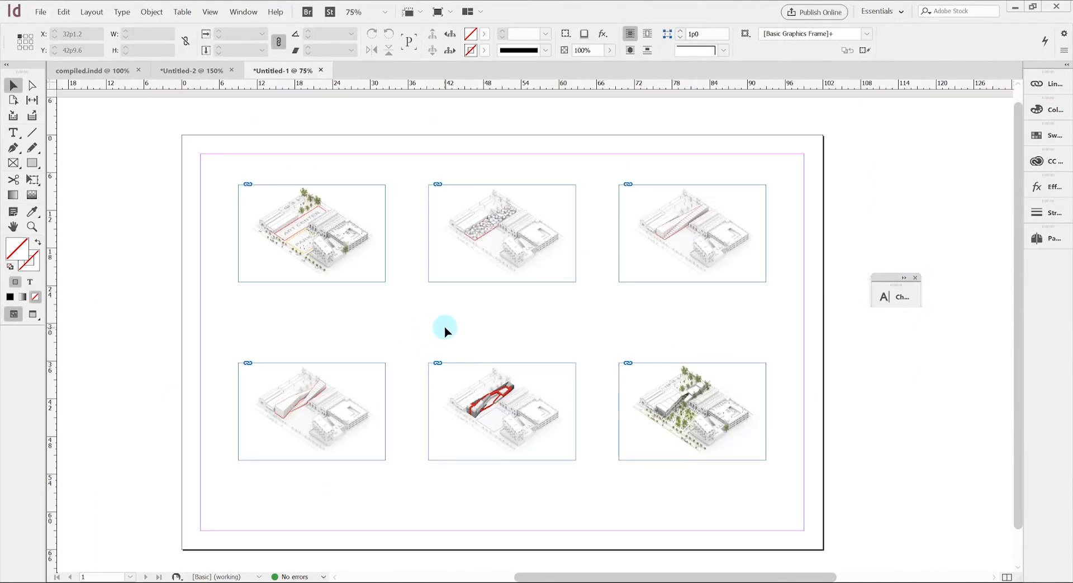
pyautogui.keyDown('alt'); pyautogui.scroll(2, 282, 235); pyautogui.keyUp('alt')
pyautogui.click(536, 258)
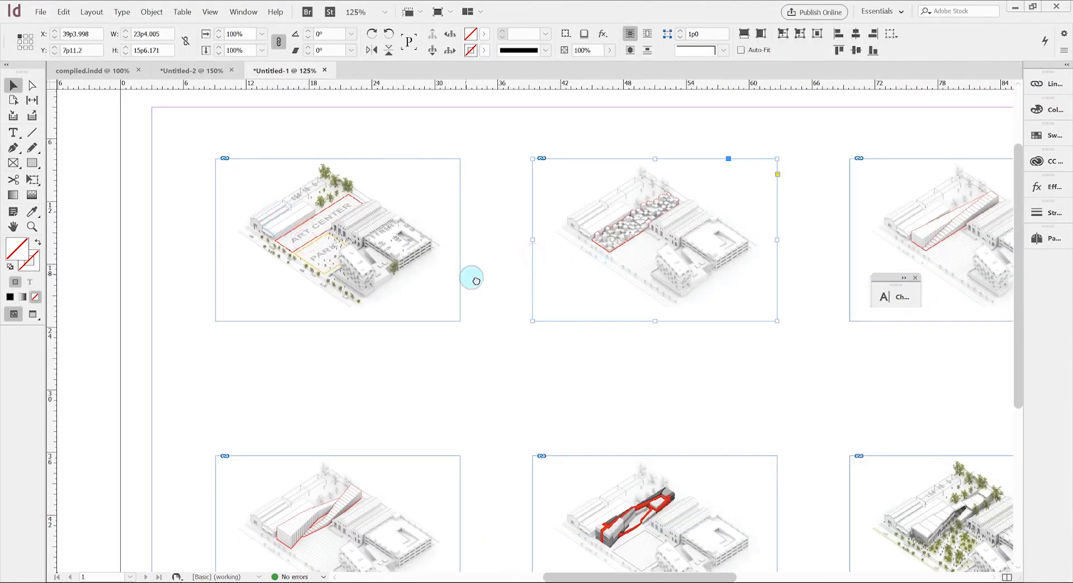
pyautogui.keyDown('alt'); pyautogui.scroll(1, 368, 234); pyautogui.keyUp('alt')
pyautogui.moveTo(604, 302); pyautogui.dragTo(242, 297, button='middle')
pyautogui.scroll(-9, 423, 315)
pyautogui.moveTo(339, 328); pyautogui.dragTo(498, 296, button='middle')
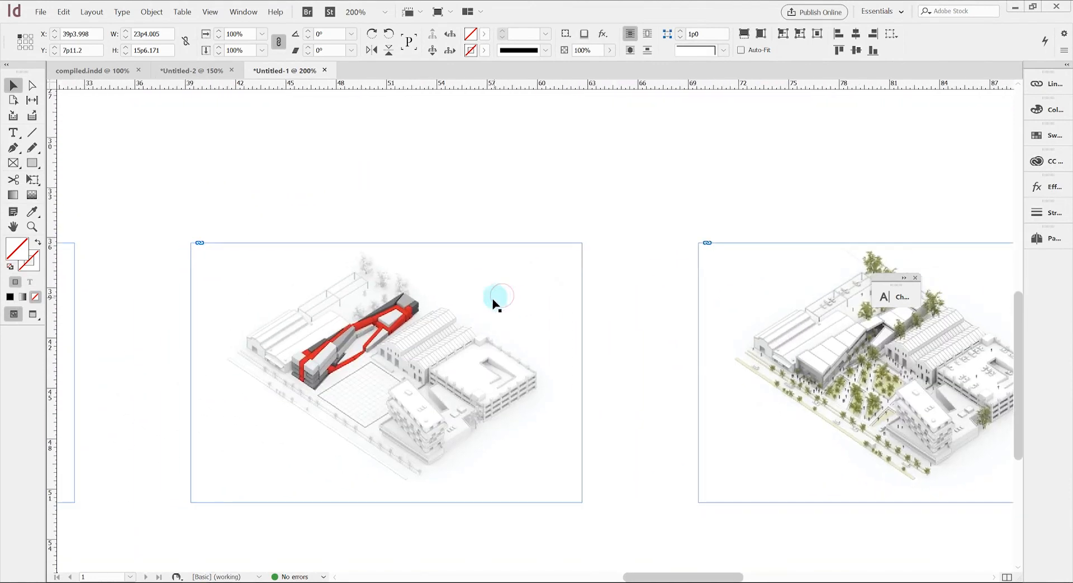
pyautogui.keyDown('alt'); pyautogui.scroll(-1, 529, 331); pyautogui.keyUp('alt')
pyautogui.moveTo(299, 297); pyautogui.dragTo(491, 305, button='middle')
pyautogui.keyDown('alt'); pyautogui.scroll(-1, 429, 326); pyautogui.keyUp('alt')
pyautogui.moveTo(526, 264); pyautogui.dragTo(526, 324, button='middle')
pyautogui.keyDown('alt'); pyautogui.scroll(-2, 498, 316); pyautogui.keyUp('alt')
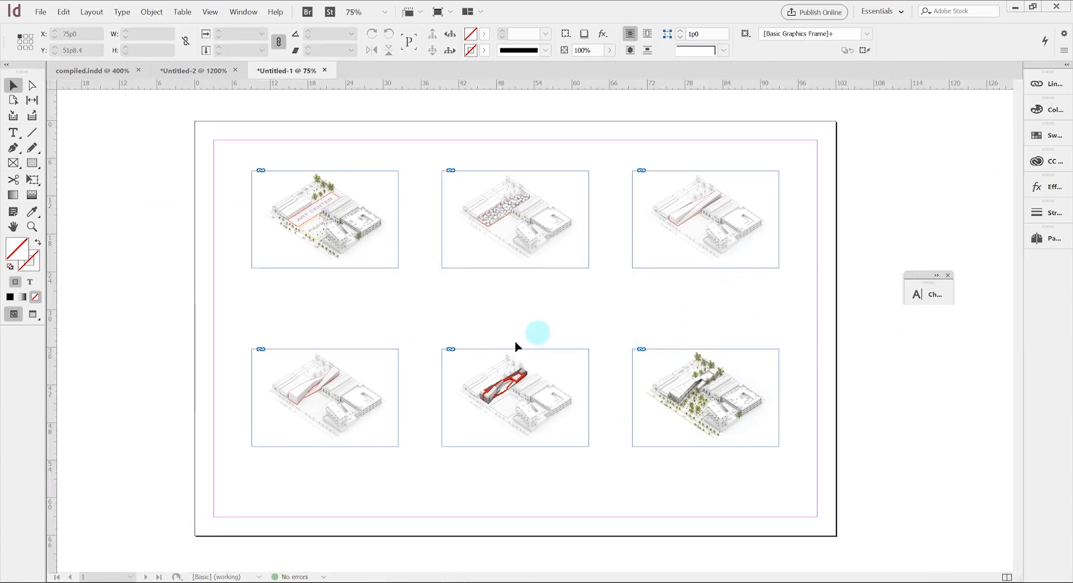
pyautogui.keyDown('alt'); pyautogui.scroll(4, 339, 409); pyautogui.keyUp('alt')
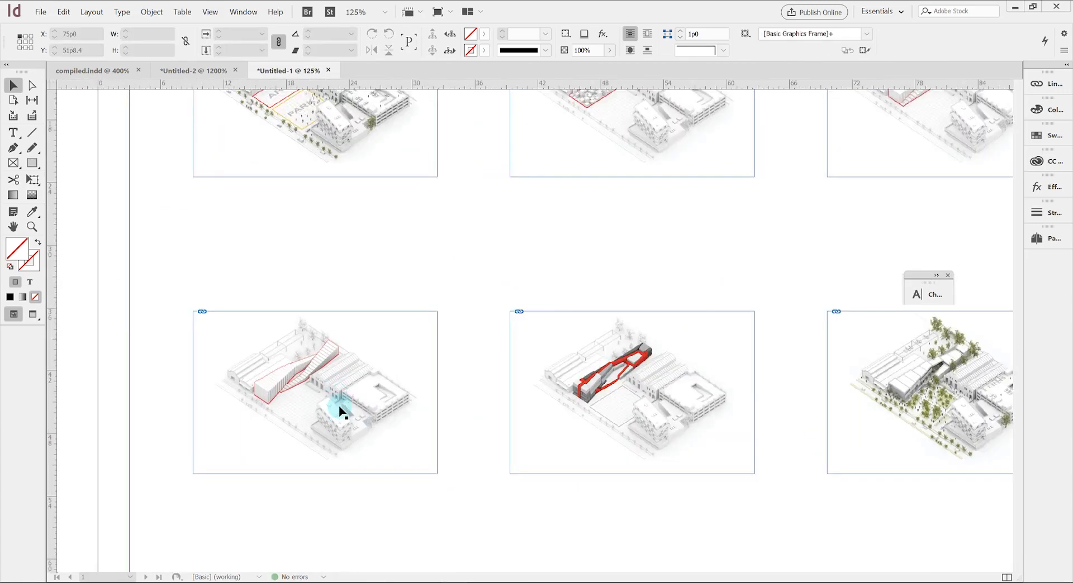
pyautogui.click(404, 390)
pyautogui.keyDown('alt'); pyautogui.scroll(4, 292, 359); pyautogui.keyUp('alt')
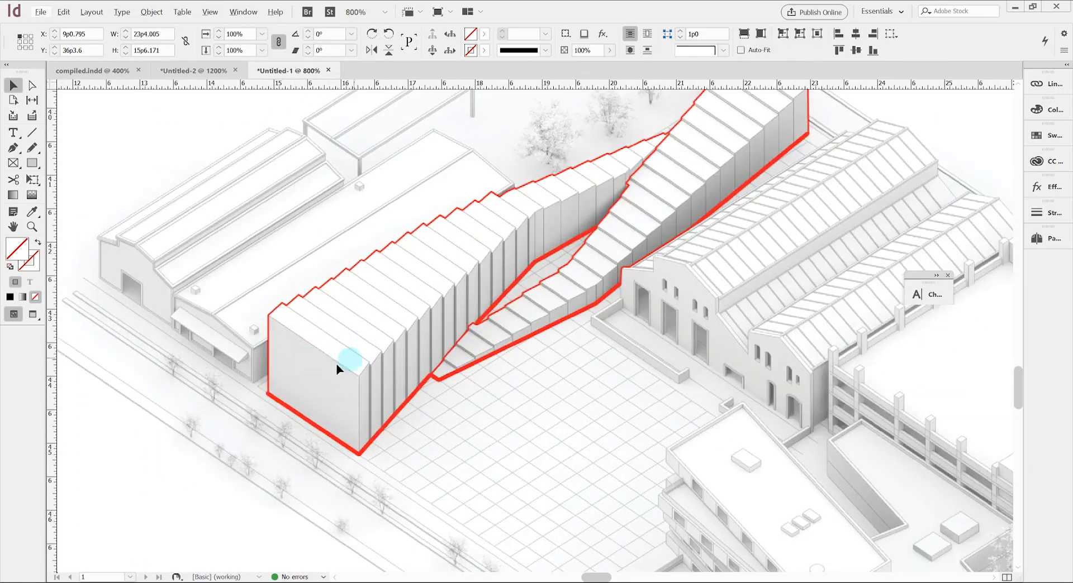
pyautogui.keyDown('alt'); pyautogui.scroll(-4, 547, 159); pyautogui.keyUp('alt')
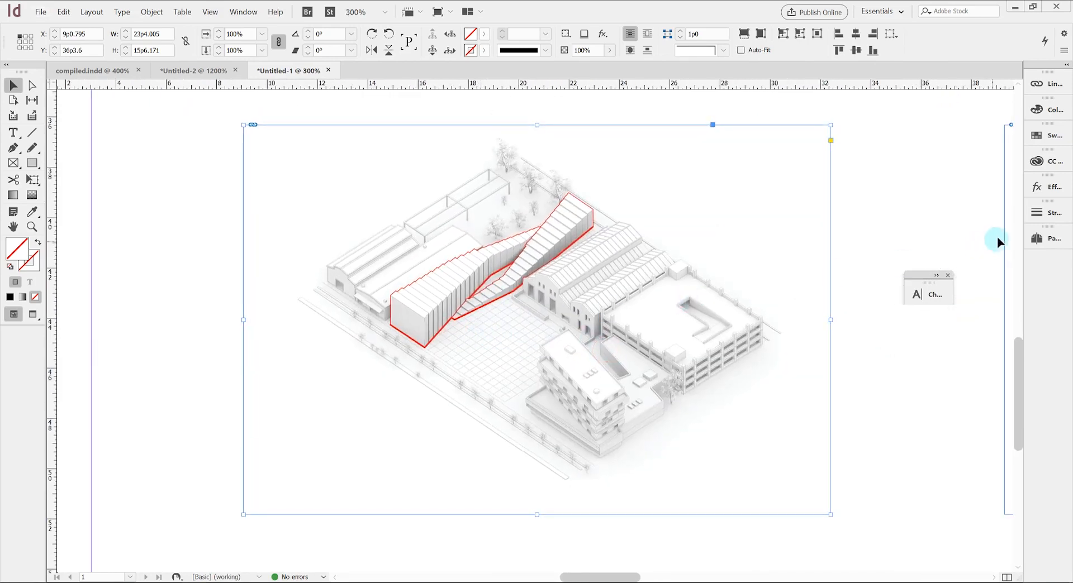
# - Show the document's layers and rename Layer 1 as images
pyautogui.click(243, 11)
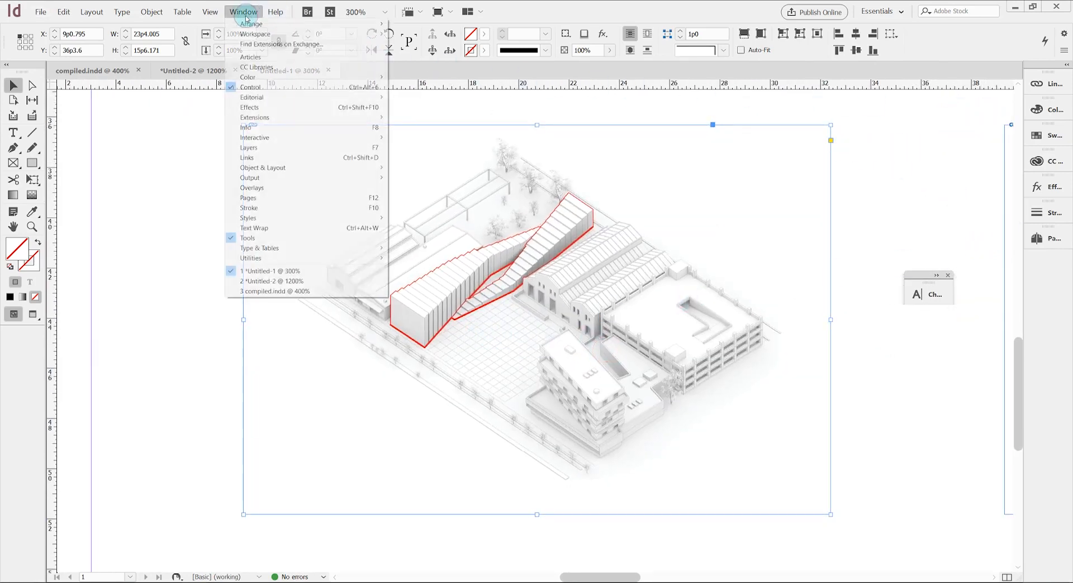
pyautogui.click(271, 147)
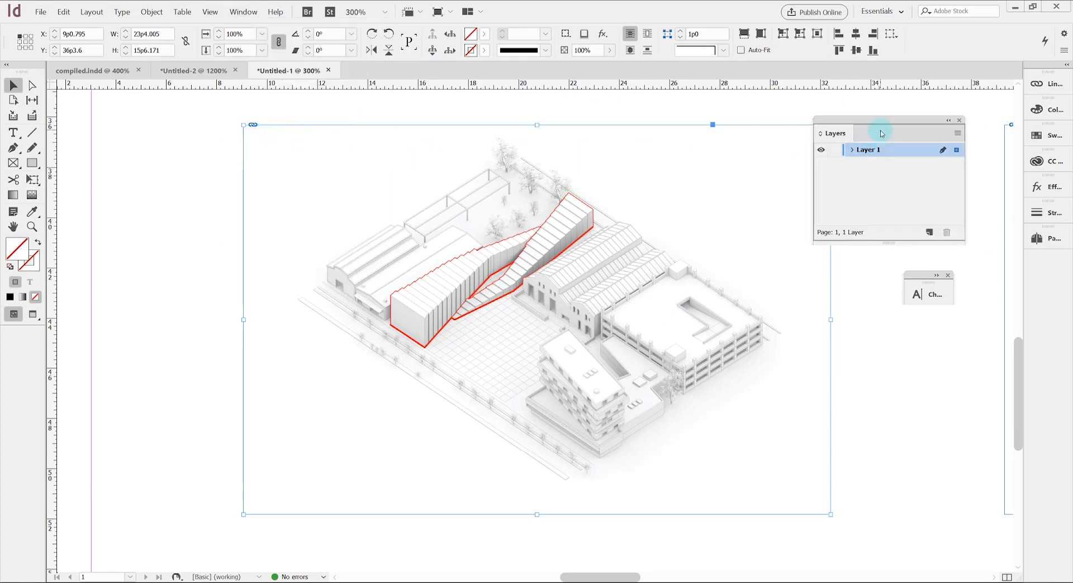
pyautogui.moveTo(914, 130); pyautogui.dragTo(940, 130)
pyautogui.click(984, 134)
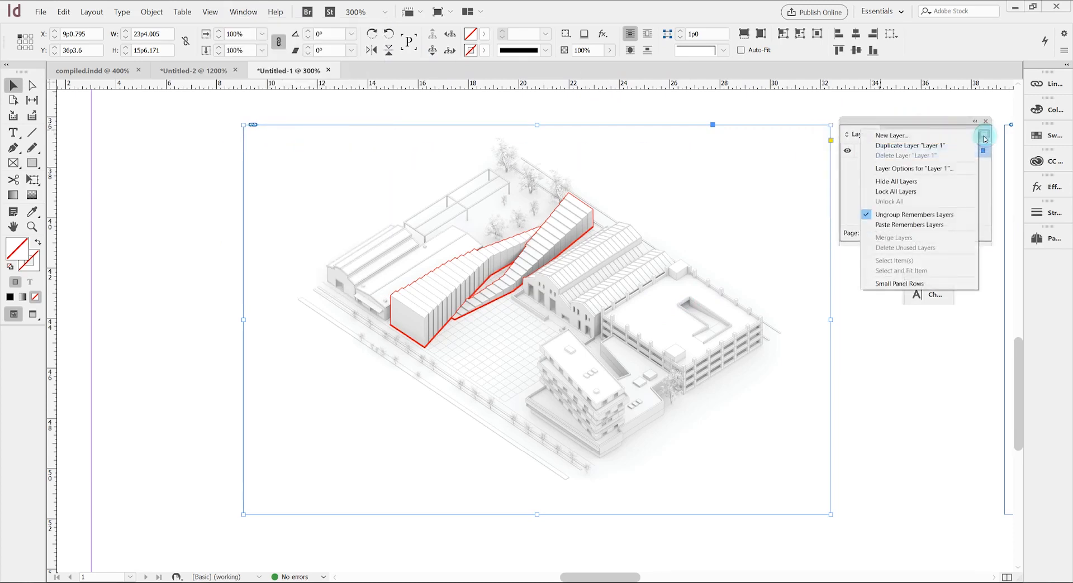
pyautogui.click(986, 142)
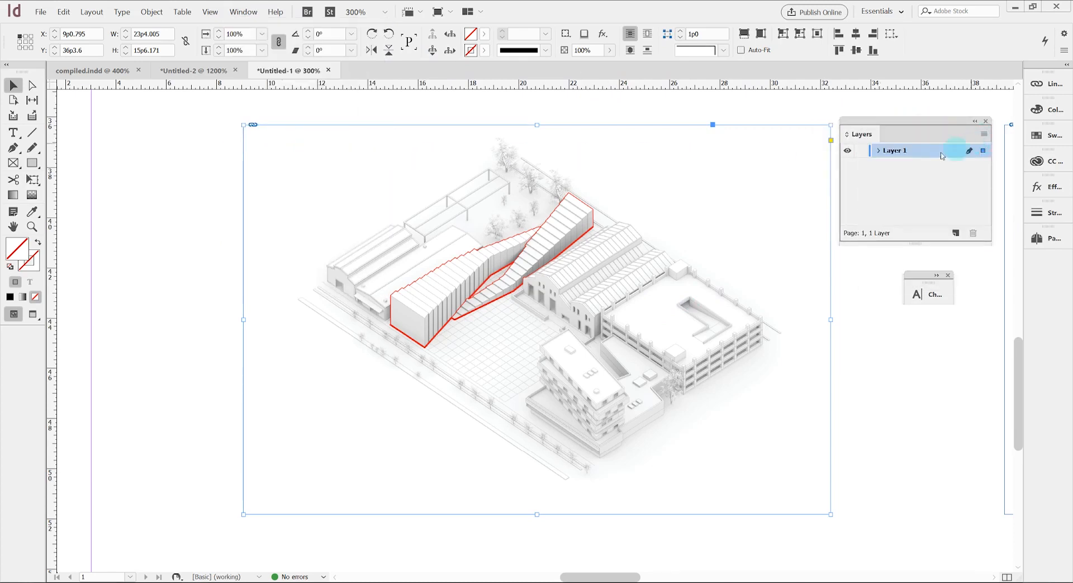
pyautogui.doubleClick(899, 152)
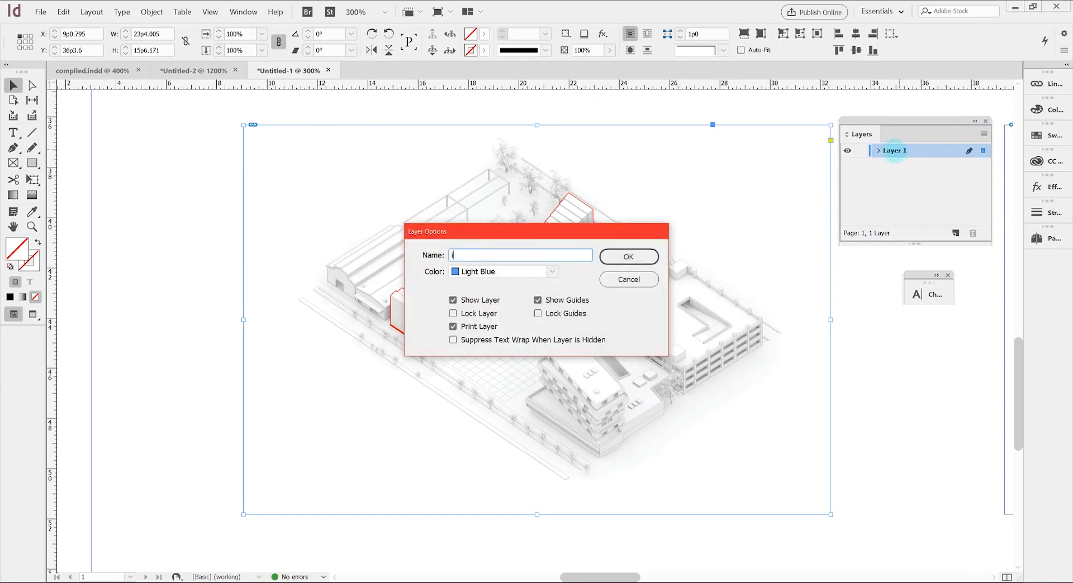
pyautogui.press('Return')
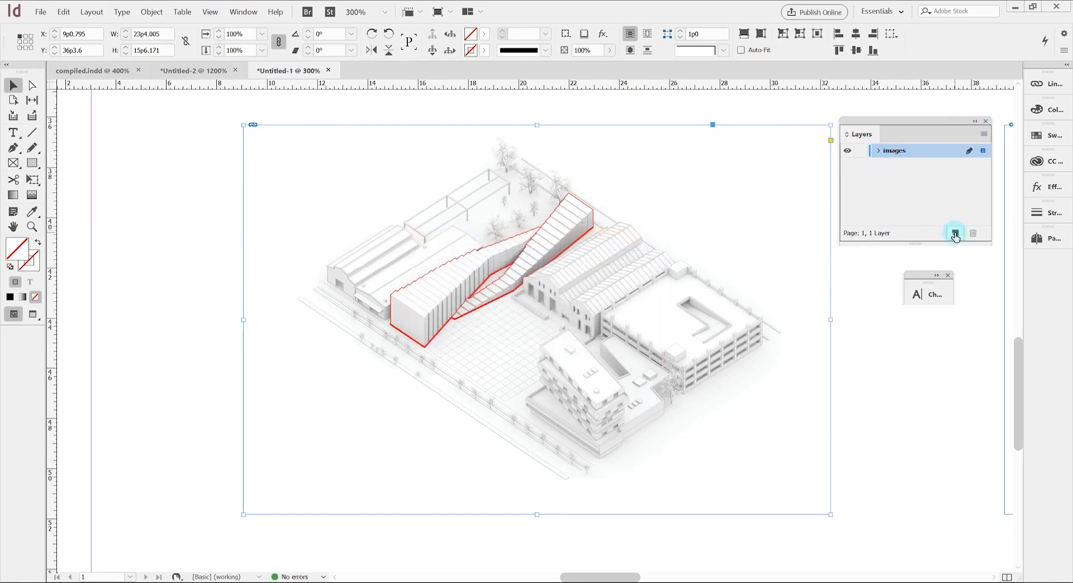
# - Add a new layer above images and name it annotate
pyautogui.doubleClick(892, 152)
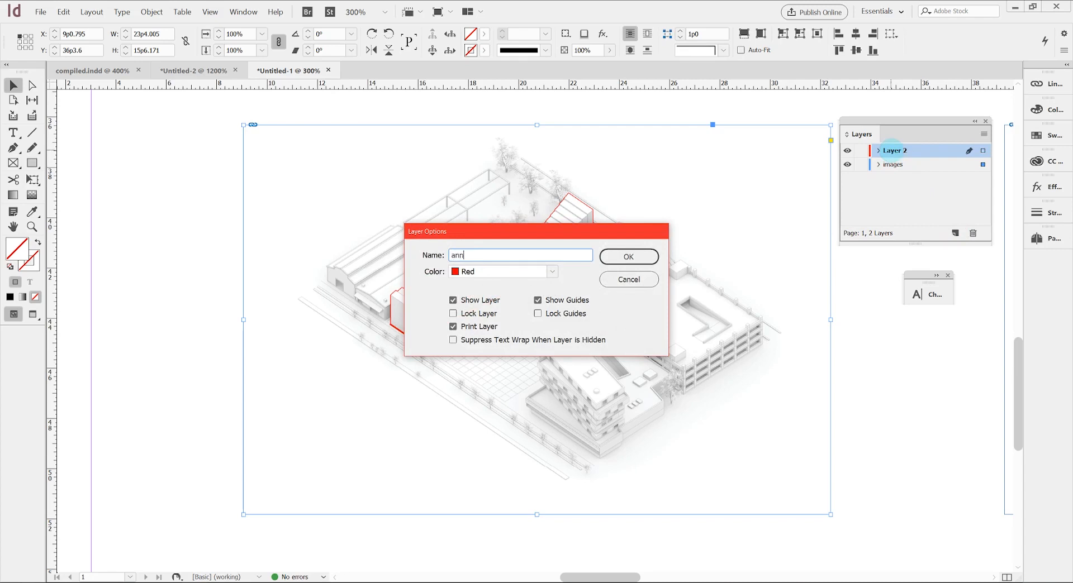
pyautogui.write('annotate')
pyautogui.press('Return')
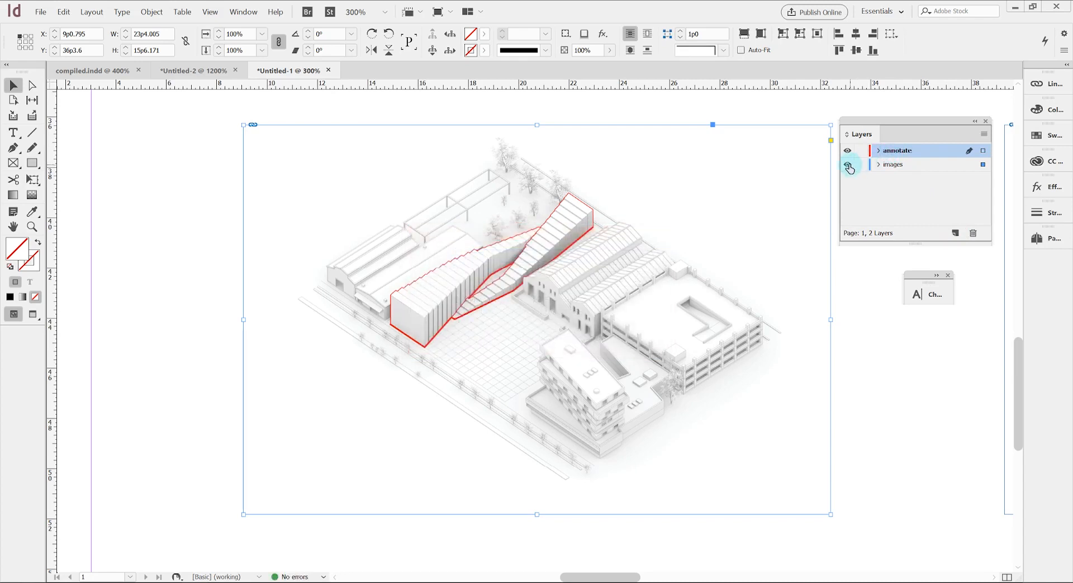
# - Lock the images layer, keeping both layers visible and annotate as the active layer
pyautogui.click(848, 165)
pyautogui.click(847, 165)
pyautogui.click(846, 165)
pyautogui.click(849, 166)
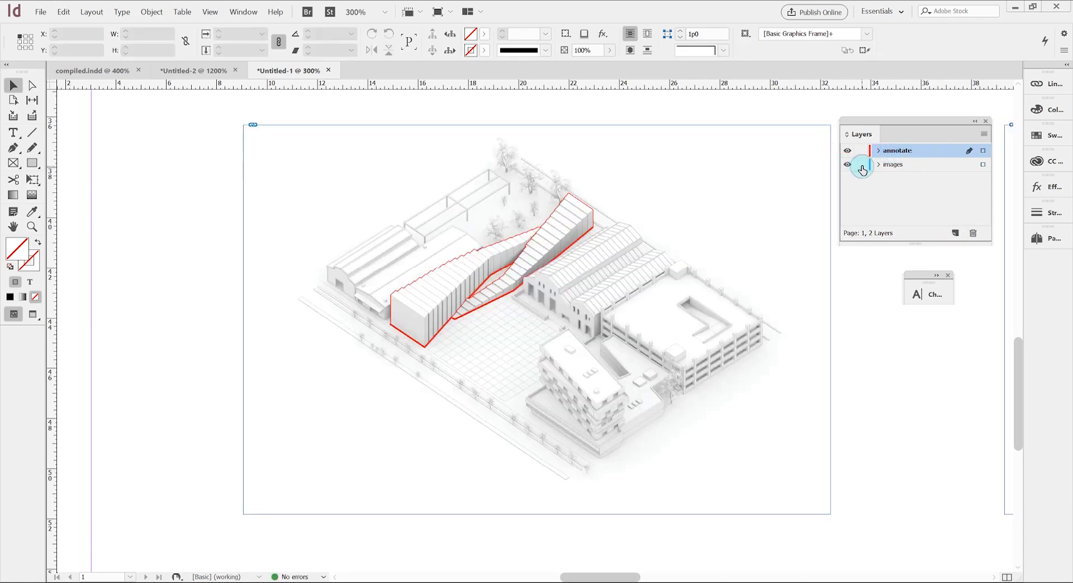
pyautogui.click(862, 165)
pyautogui.click(847, 151)
pyautogui.click(364, 110)
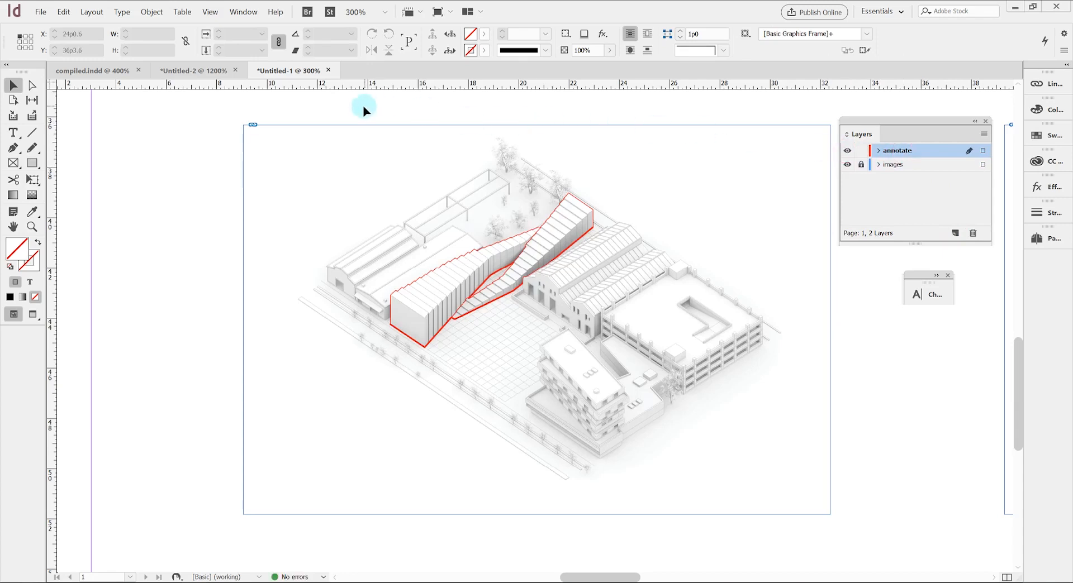
pyautogui.click(559, 273)
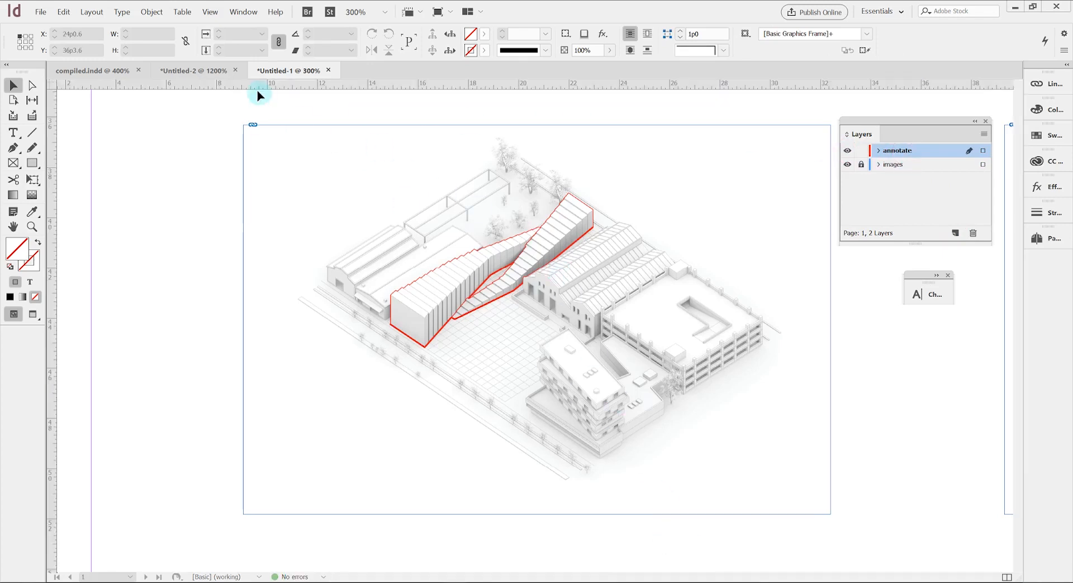
# - Copy the solid arrow, dashed arrow and grey square from the Untitled-2 document
pyautogui.click(187, 74)
pyautogui.keyDown('alt'); pyautogui.scroll(-5, 539, 325); pyautogui.keyUp('alt')
pyautogui.keyDown('alt'); pyautogui.scroll(5, 529, 337); pyautogui.keyUp('alt')
pyautogui.click(645, 374)
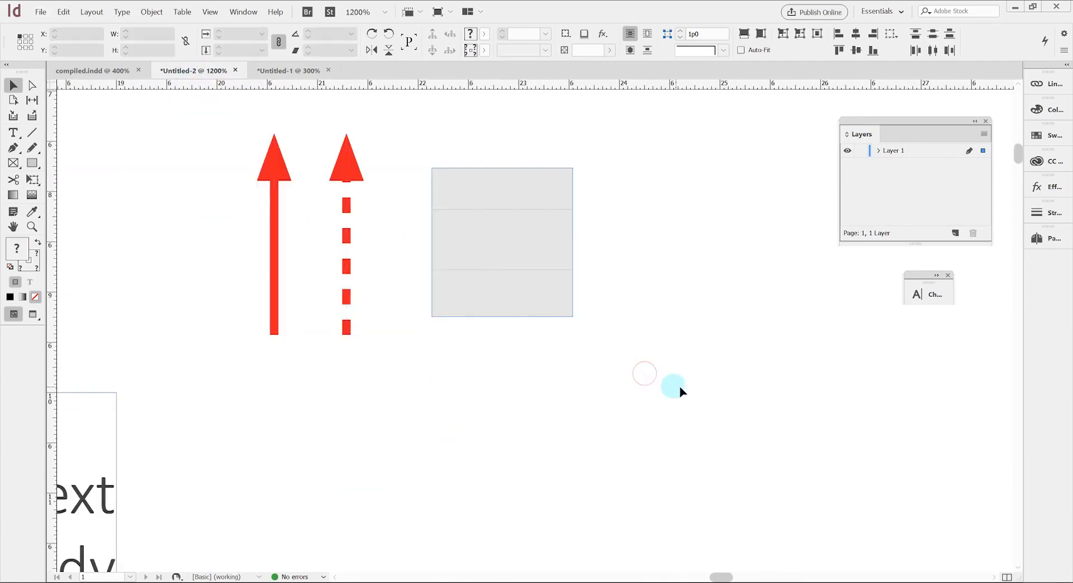
pyautogui.moveTo(680, 391); pyautogui.dragTo(256, 136)
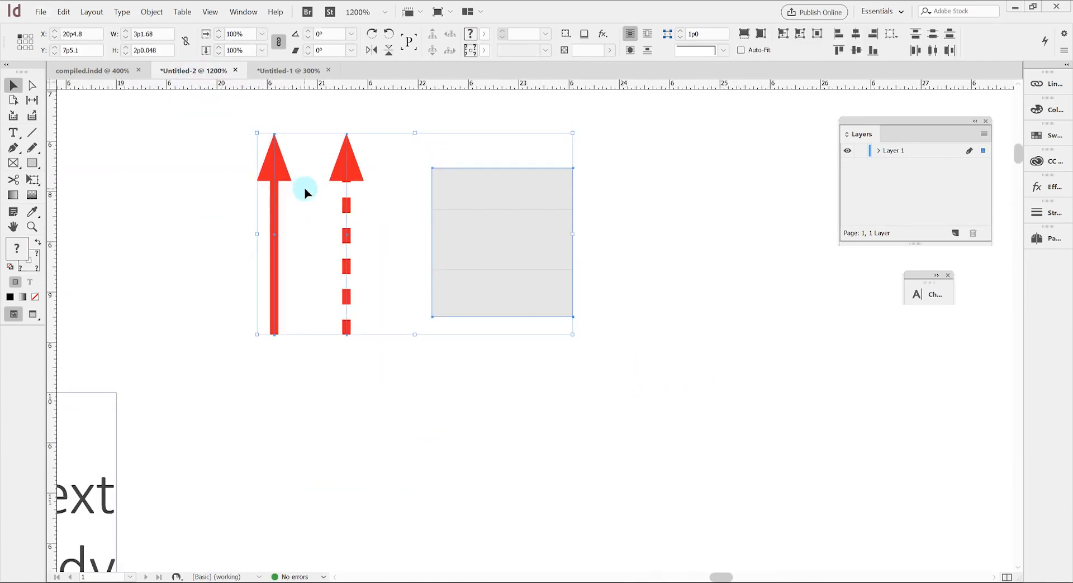
# - Paste the arrows and grey square onto the annotate layer of Untitled-1, beside the fourth diagram in its frame's empty corner
pyautogui.click(277, 71)
pyautogui.click(897, 150)
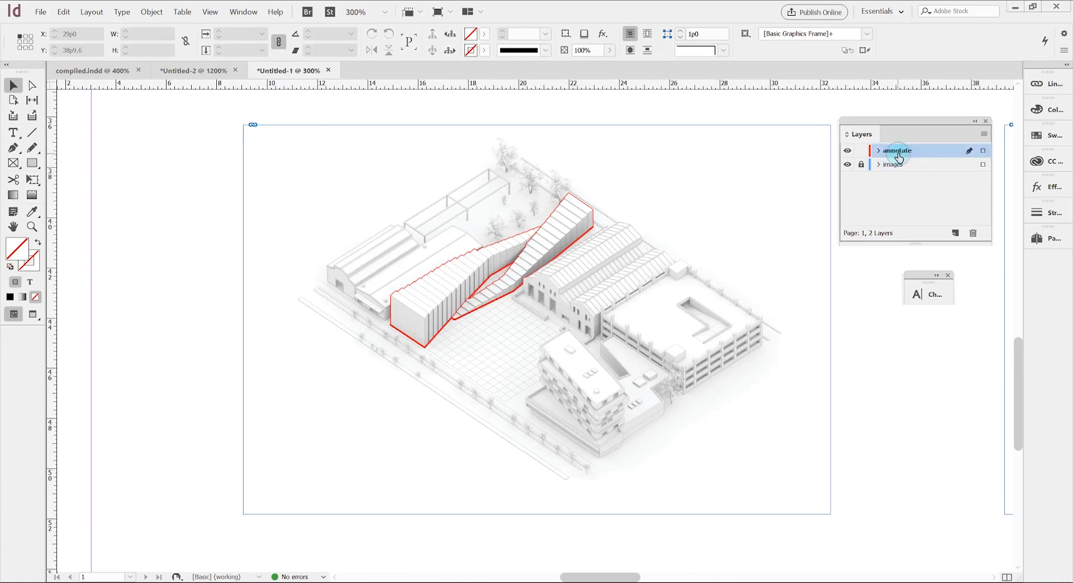
pyautogui.keyDown('alt'); pyautogui.scroll(3, 485, 355); pyautogui.keyUp('alt')
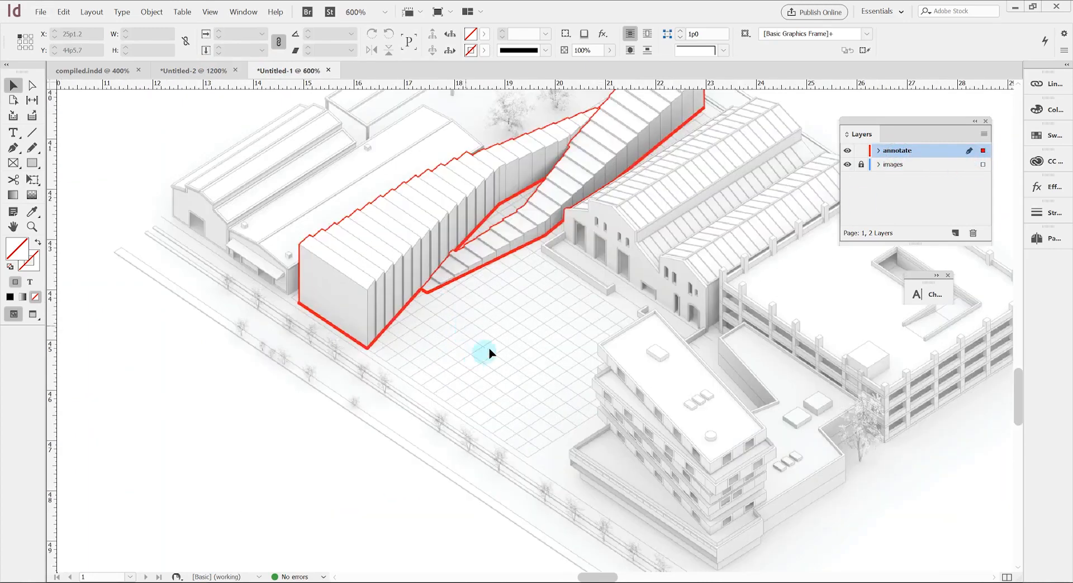
pyautogui.hotkey('ctrl', 'v')
pyautogui.keyDown('alt'); pyautogui.scroll(-1, 508, 329); pyautogui.keyUp('alt')
pyautogui.moveTo(552, 343); pyautogui.dragTo(263, 448)
pyautogui.click(264, 376)
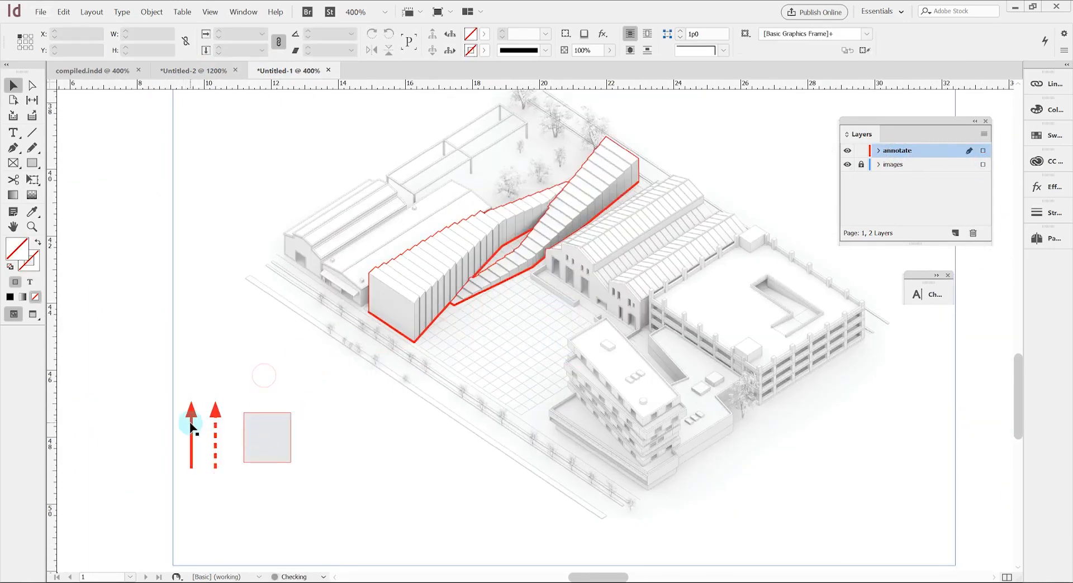
# - Place a copy of the solid arrow over the red-outlined building, flipped vertically to point down and lengthened to about 2p5
pyautogui.keyDown('alt'); pyautogui.moveTo(191, 427); pyautogui.dragTo(406, 312); pyautogui.keyUp('alt')
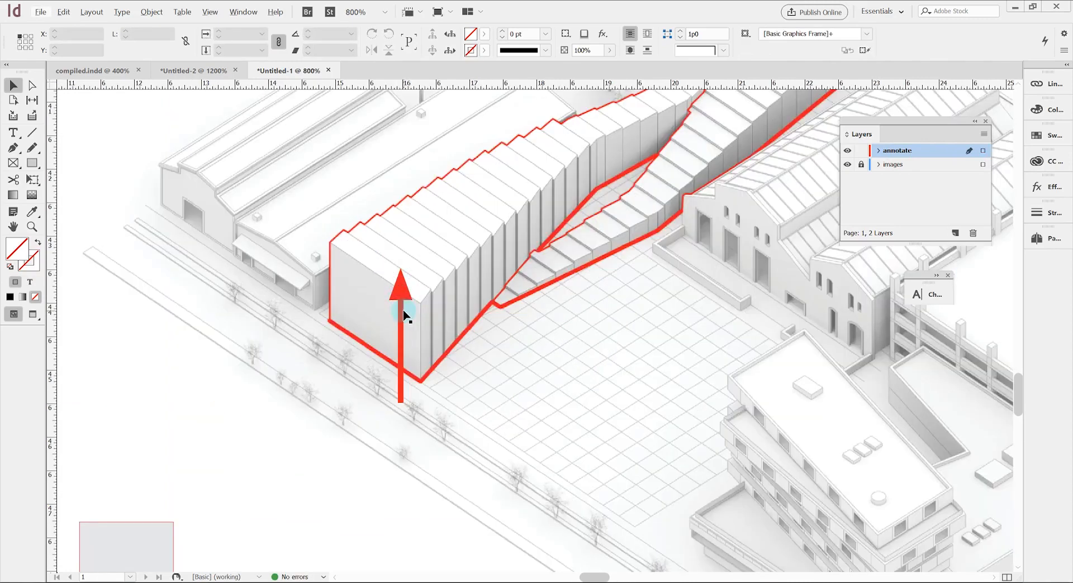
pyautogui.keyDown('alt'); pyautogui.scroll(3, 408, 306); pyautogui.keyUp('alt')
pyautogui.click(388, 50)
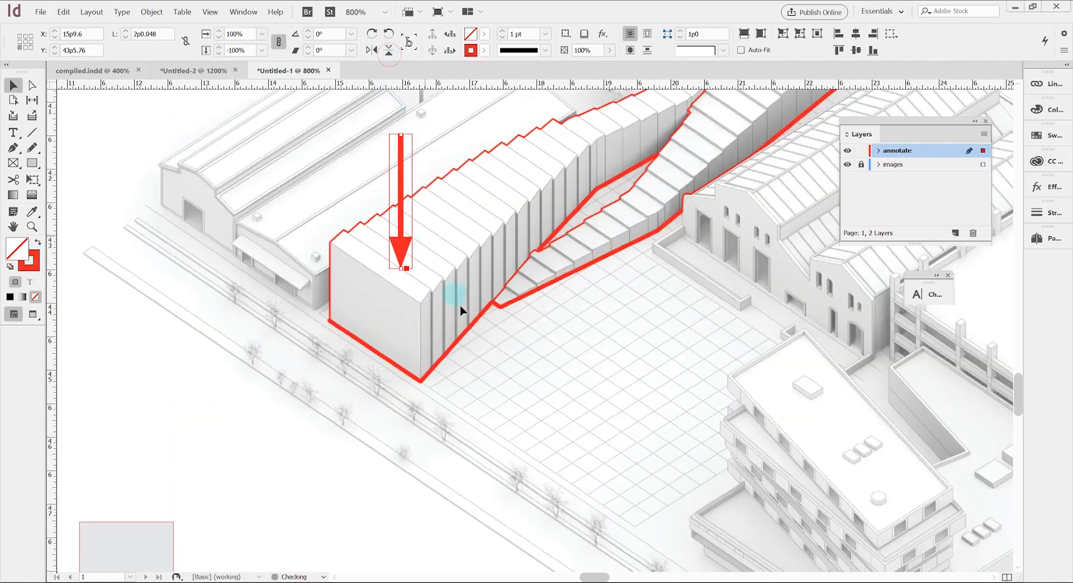
pyautogui.keyDown('alt'); pyautogui.scroll(-1, 453, 293); pyautogui.keyUp('alt')
pyautogui.moveTo(419, 263); pyautogui.dragTo(542, 212)
pyautogui.moveTo(572, 226); pyautogui.dragTo(451, 283)
pyautogui.moveTo(453, 199); pyautogui.dragTo(456, 178)
# - Duplicate the downward solid arrow to make three arrows stepping along the dip between the building's two wings
pyautogui.keyDown('alt'); pyautogui.moveTo(455, 231); pyautogui.dragTo(529, 186); pyautogui.keyUp('alt')
pyautogui.keyDown('alt'); pyautogui.scroll(2, 496, 230); pyautogui.keyUp('alt')
pyautogui.moveTo(497, 252); pyautogui.dragTo(489, 252)
pyautogui.keyDown('alt'); pyautogui.scroll(-1, 497, 285); pyautogui.keyUp('alt')
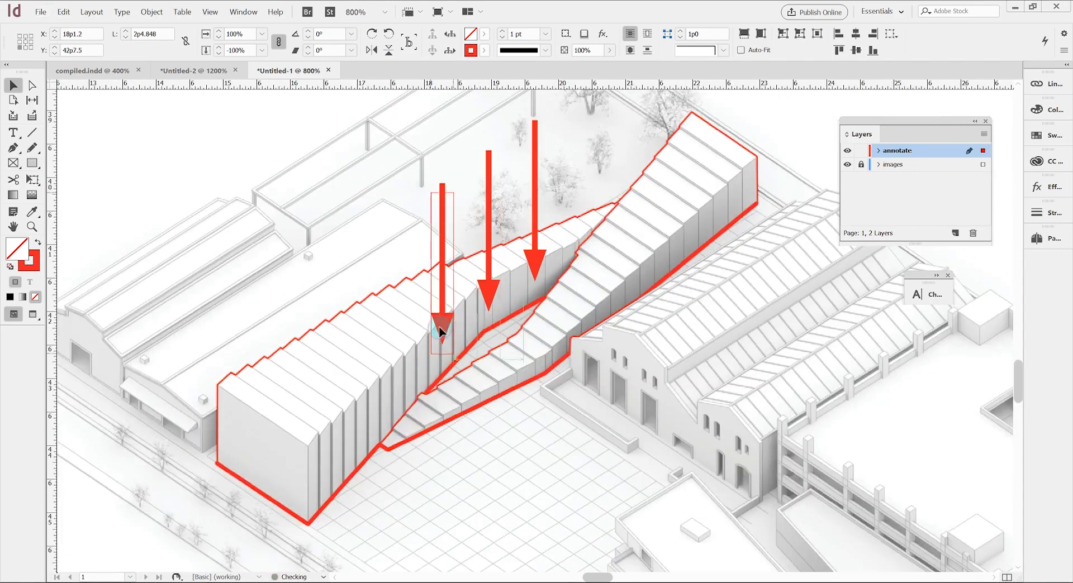
pyautogui.moveTo(440, 329); pyautogui.dragTo(469, 327)
pyautogui.click(483, 379)
pyautogui.keyDown('alt'); pyautogui.scroll(-2, 482, 380); pyautogui.keyUp('alt')
# - Place a copy of the dashed arrow over the neighbouring sawtooth-roofed building, rotated about 55° toward the red-outlined building and lengthened across the roof
pyautogui.keyDown('alt'); pyautogui.moveTo(183, 492); pyautogui.dragTo(518, 293); pyautogui.keyUp('alt')
pyautogui.keyDown('alt'); pyautogui.scroll(4, 634, 237); pyautogui.keyUp('alt')
pyautogui.moveTo(594, 380); pyautogui.dragTo(617, 254)
pyautogui.moveTo(544, 161); pyautogui.dragTo(526, 182)
pyautogui.moveTo(565, 202); pyautogui.dragTo(577, 229)
pyautogui.keyDown('alt'); pyautogui.scroll(-2, 579, 198); pyautogui.keyUp('alt')
pyautogui.moveTo(673, 295); pyautogui.dragTo(736, 340)
pyautogui.moveTo(690, 312); pyautogui.dragTo(639, 350)
pyautogui.moveTo(683, 375); pyautogui.dragTo(662, 360)
# - Duplicate the rotated dashed arrow to form three parallel arrows across the sawtooth roof, and even out their tail ends
pyautogui.keyDown('alt'); pyautogui.moveTo(638, 345); pyautogui.dragTo(627, 411); pyautogui.keyUp('alt')
pyautogui.click(590, 505)
pyautogui.click(596, 389)
pyautogui.click(659, 358)
pyautogui.click(659, 357)
pyautogui.moveTo(662, 360); pyautogui.dragTo(683, 374)
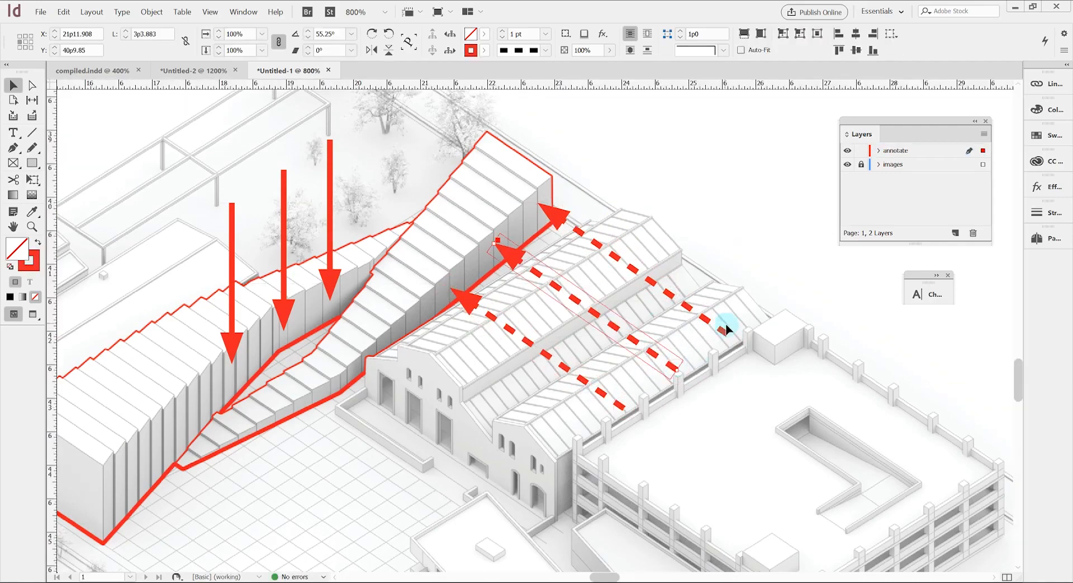
pyautogui.keyDown('alt'); pyautogui.scroll(1, 726, 329); pyautogui.keyUp('alt')
pyautogui.click(781, 376)
pyautogui.moveTo(781, 377); pyautogui.dragTo(786, 379)
pyautogui.keyDown('alt'); pyautogui.scroll(-3, 777, 373); pyautogui.keyUp('alt')
pyautogui.keyDown('alt'); pyautogui.scroll(1, 659, 366); pyautogui.keyUp('alt')
pyautogui.moveTo(659, 366); pyautogui.dragTo(625, 257)
pyautogui.keyDown('alt'); pyautogui.scroll(-1, 622, 381); pyautogui.keyUp('alt')
pyautogui.moveTo(623, 381); pyautogui.dragTo(595, 374)
pyautogui.click(590, 569)
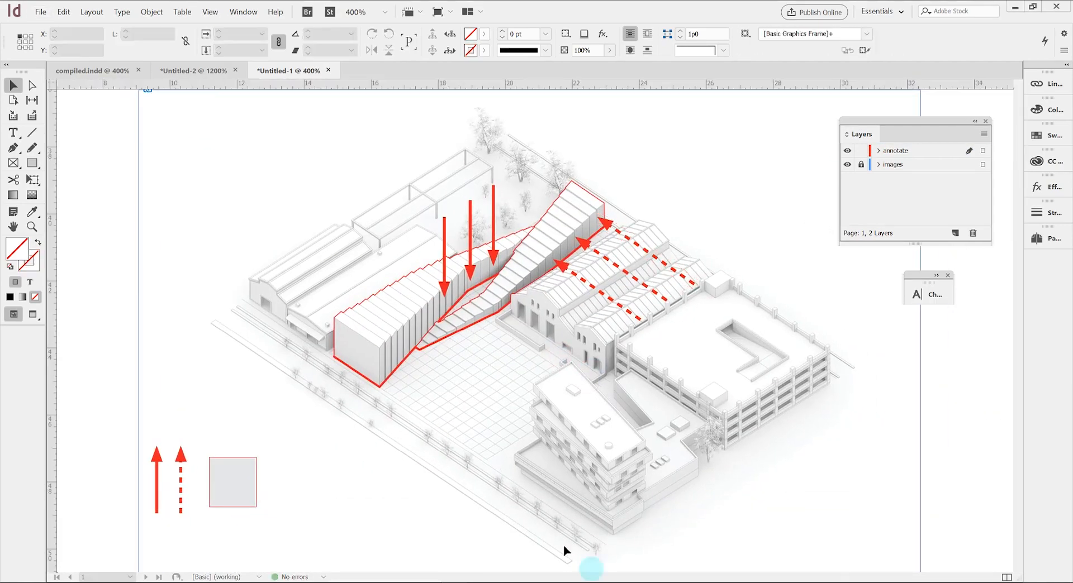
# - Draw a straight path from the building's base across the gridded plaza to the street, and give it the dashed arrow's style
pyautogui.keyDown('alt'); pyautogui.scroll(2, 433, 428); pyautogui.keyUp('alt')
pyautogui.moveTo(456, 451); pyautogui.dragTo(501, 419)
pyautogui.keyDown('alt'); pyautogui.scroll(-1, 456, 417); pyautogui.keyUp('alt')
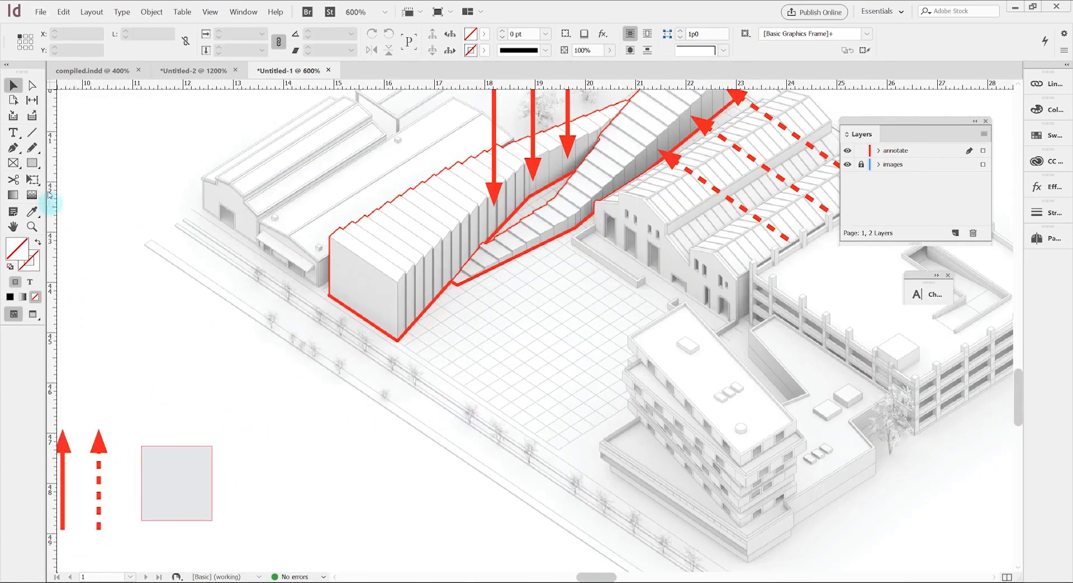
pyautogui.click(528, 269)
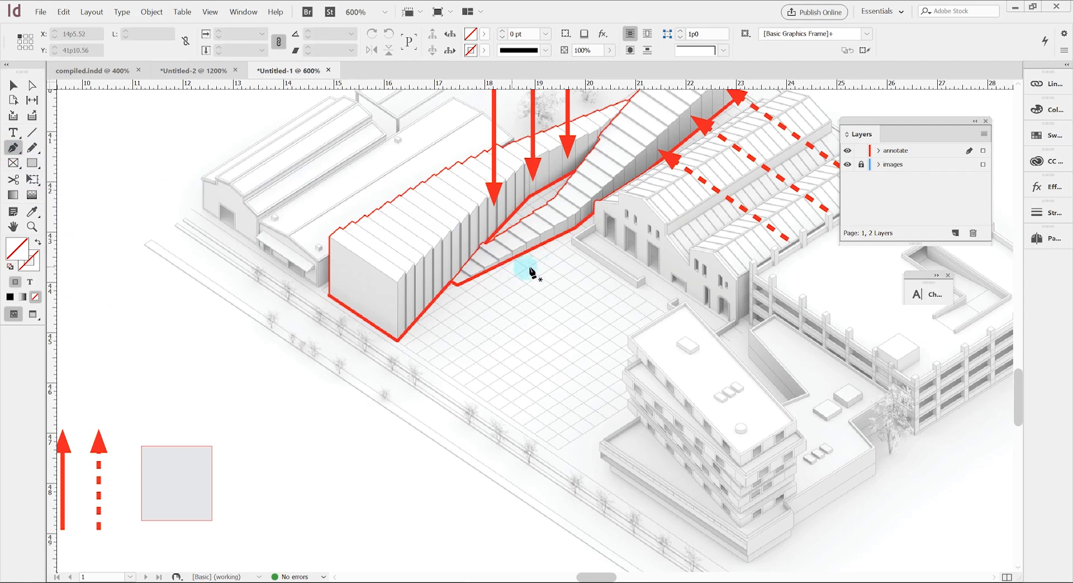
pyautogui.click(559, 242)
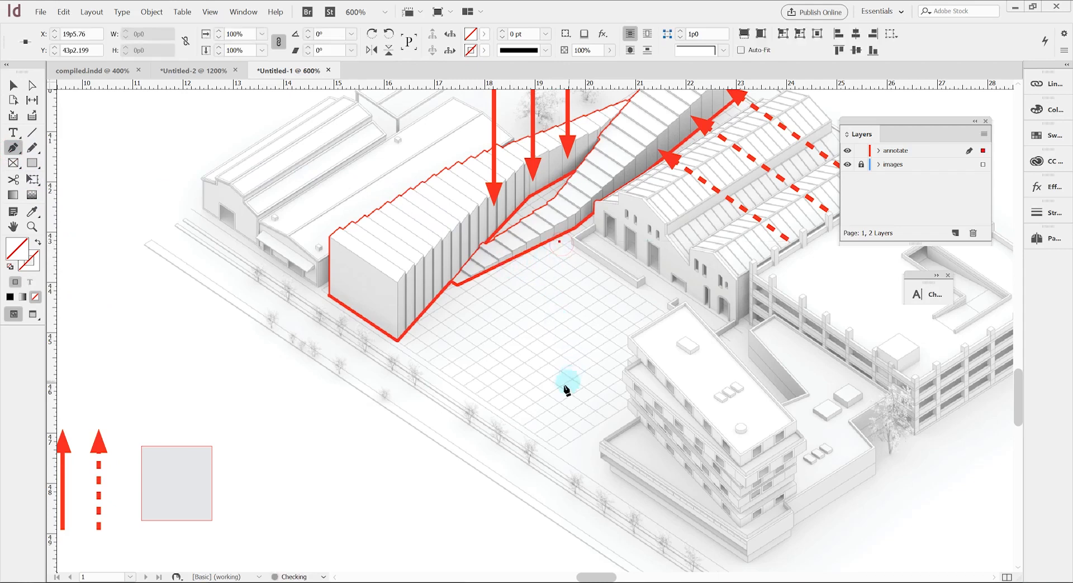
pyautogui.click(550, 445)
pyautogui.press('v')
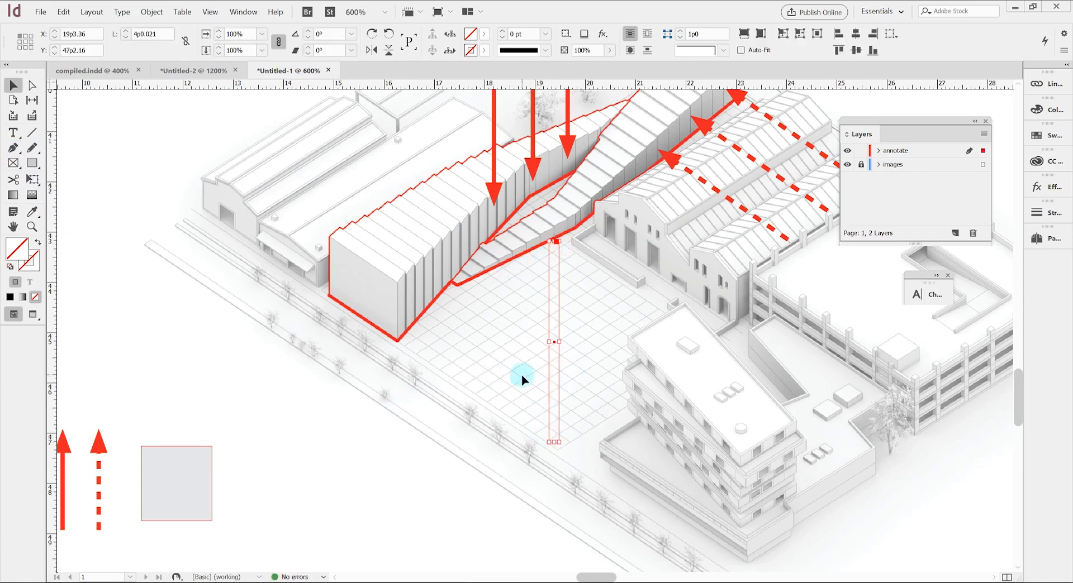
pyautogui.click(99, 450)
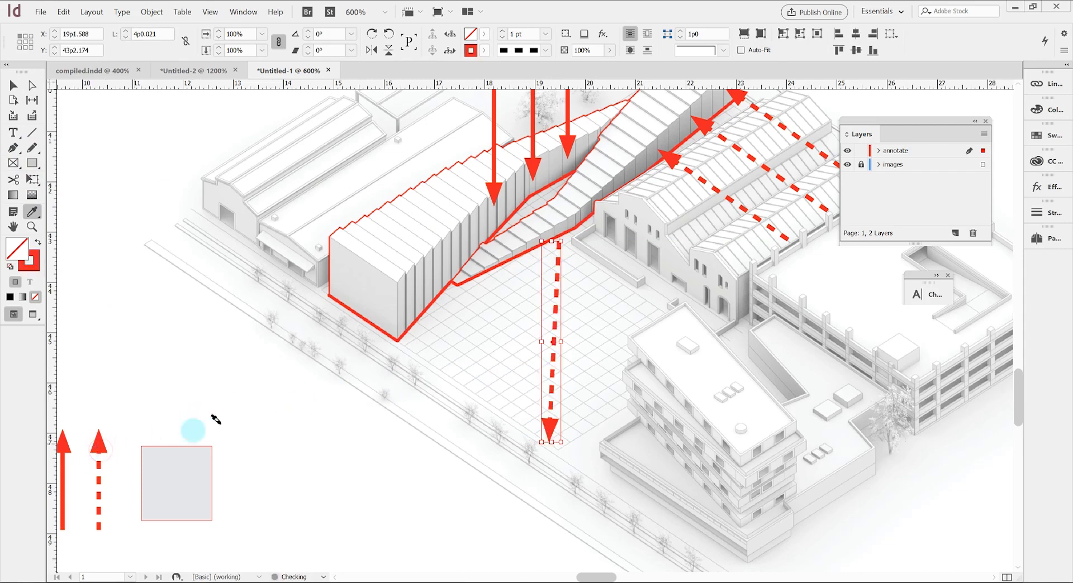
pyautogui.click(330, 435)
pyautogui.click(433, 328)
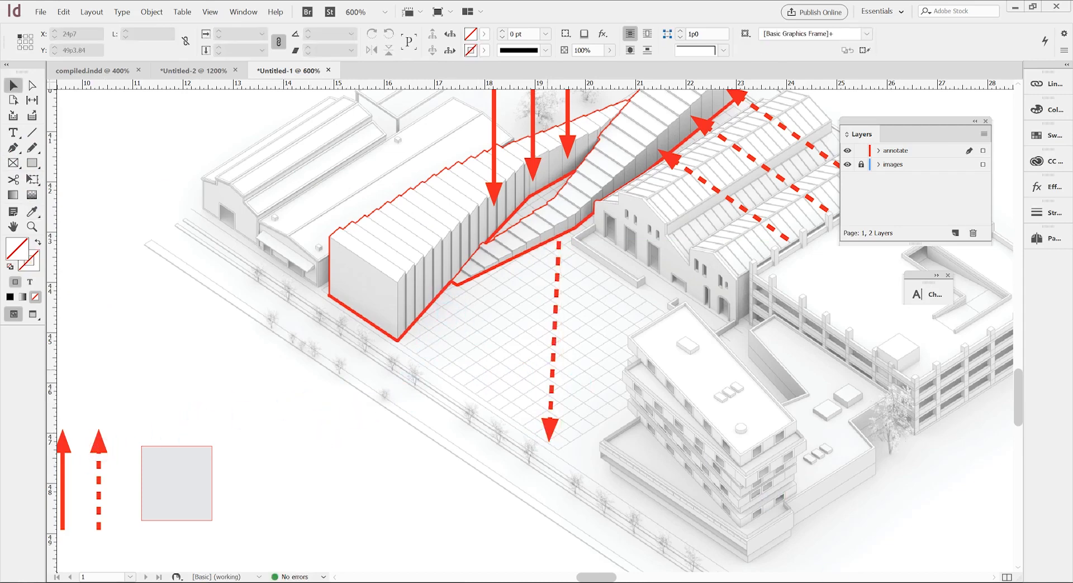
pyautogui.click(433, 396)
# - Draw a second dashed arrow from the building's front notch toward the street, and extend both plaza arrows past the plaza edge
pyautogui.press('p')
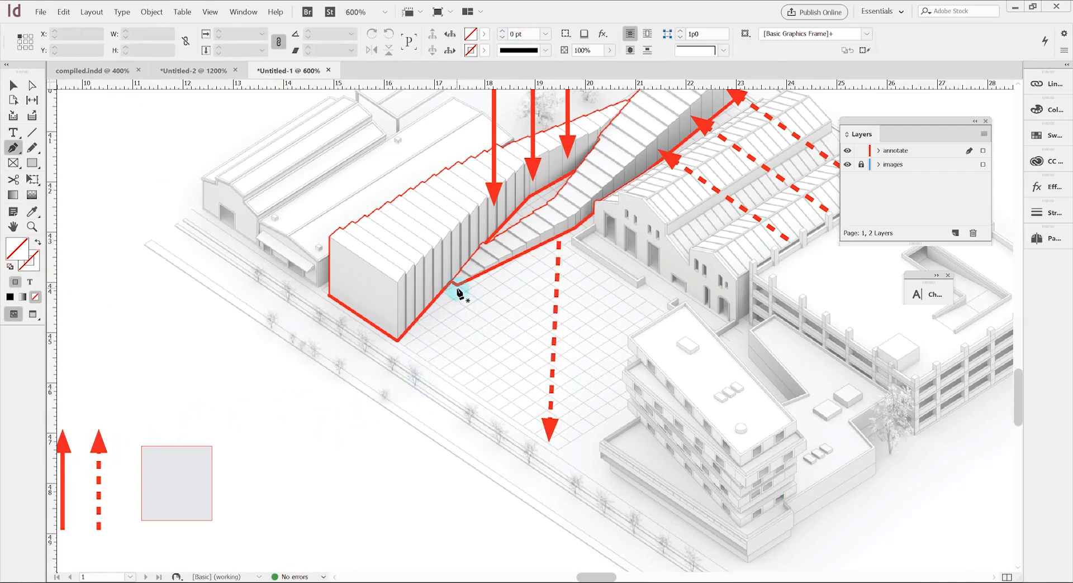
pyautogui.click(459, 287)
pyautogui.click(405, 365)
pyautogui.press('i')
pyautogui.click(97, 448)
pyautogui.press('v')
pyautogui.moveTo(405, 366); pyautogui.dragTo(393, 371)
pyautogui.click(550, 436)
pyautogui.moveTo(559, 442); pyautogui.dragTo(559, 473)
pyautogui.click(483, 389)
# - Draw a closed four-sided shape with the Pen tool covering the plaza area between the two dashed arrows
pyautogui.keyDown('alt'); pyautogui.scroll(-1, 428, 357); pyautogui.keyUp('alt')
pyautogui.click(260, 441)
pyautogui.keyDown('alt'); pyautogui.scroll(2, 448, 378); pyautogui.keyUp('alt')
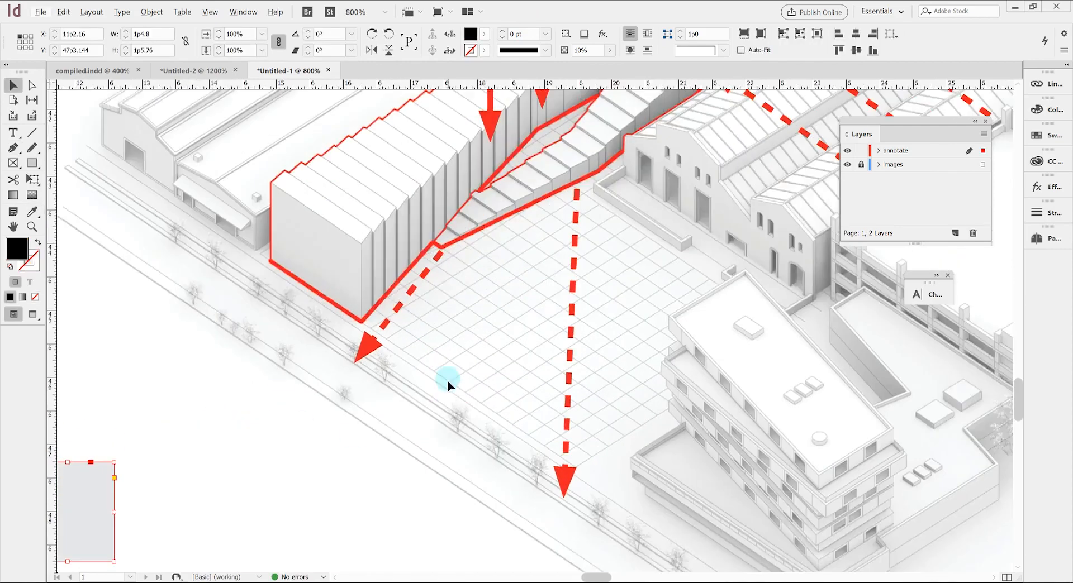
pyautogui.moveTo(447, 379); pyautogui.dragTo(521, 359)
pyautogui.click(521, 359)
pyautogui.click(14, 148)
pyautogui.click(460, 316)
pyautogui.click(522, 229)
pyautogui.click(639, 173)
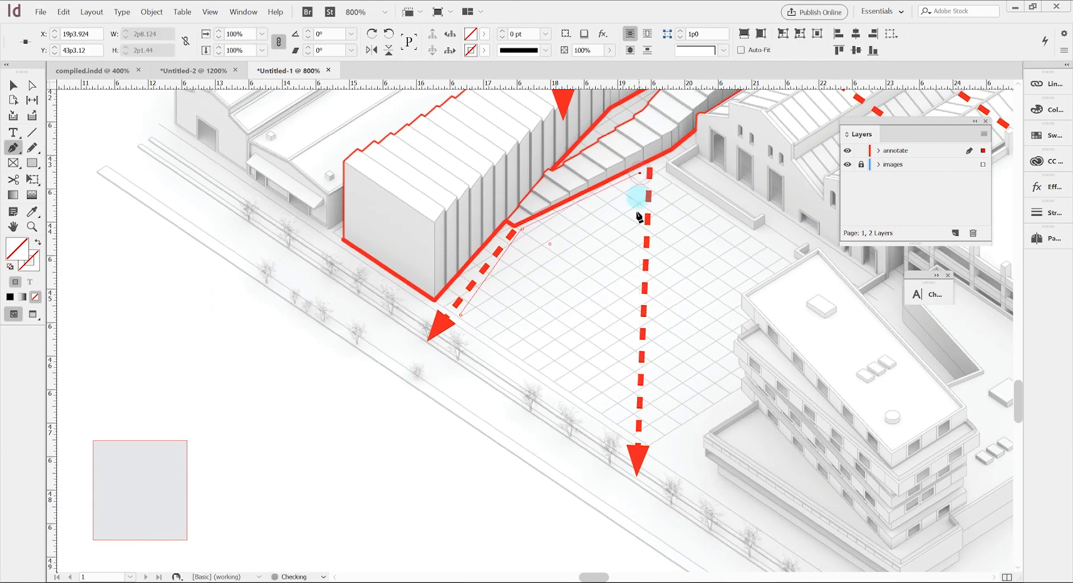
pyautogui.click(626, 429)
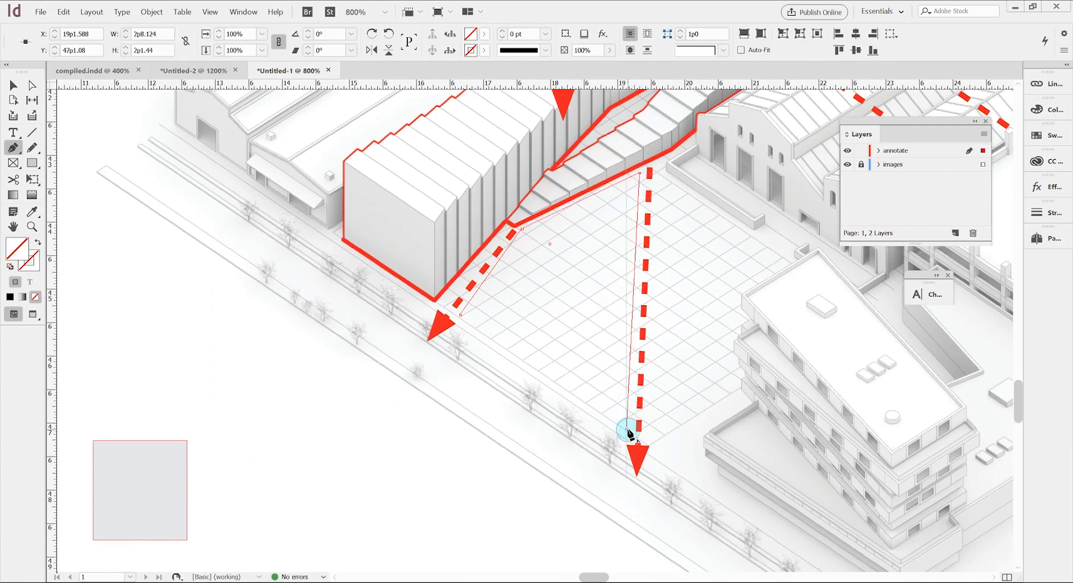
pyautogui.click(459, 317)
pyautogui.press('v')
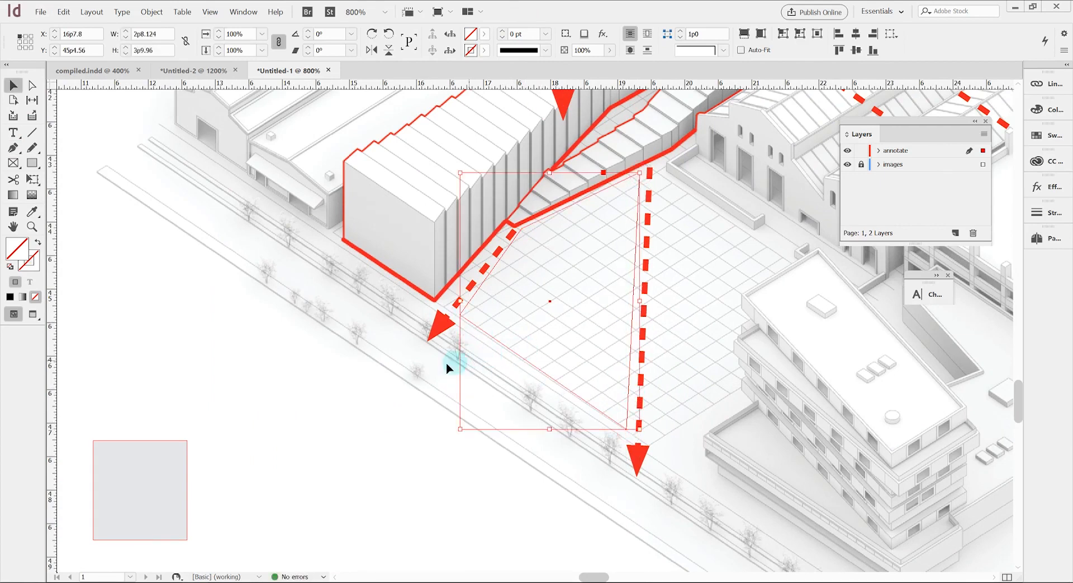
# - Apply the grey square's fill to the plaza shape, and delete the leftover source arrows and square beside the diagram
pyautogui.press('i')
pyautogui.click(171, 465)
pyautogui.press('c')
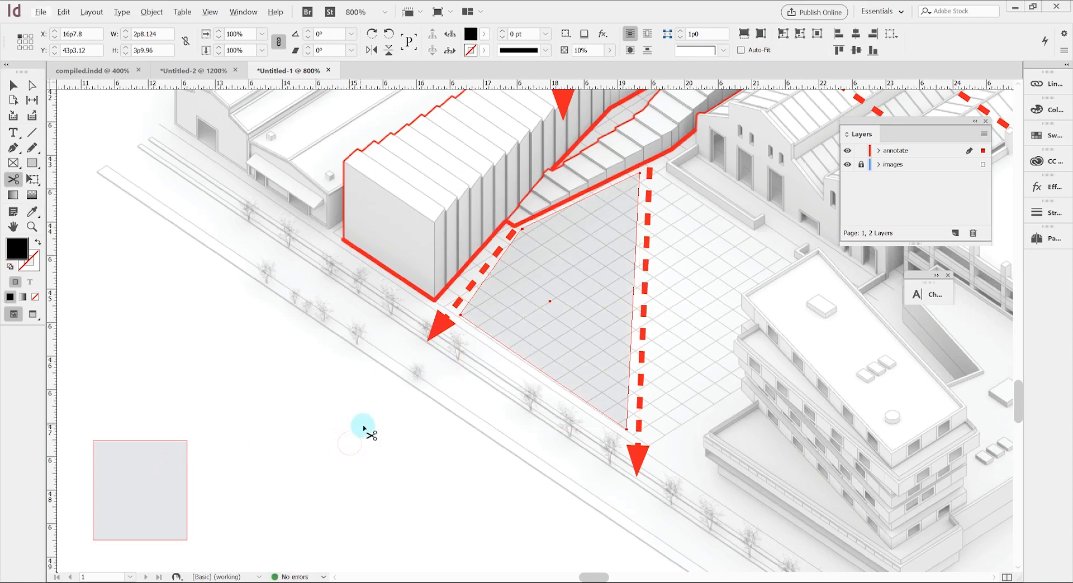
pyautogui.keyDown('alt'); pyautogui.scroll(-5, 363, 430); pyautogui.keyUp('alt')
pyautogui.press('v')
pyautogui.click(311, 459)
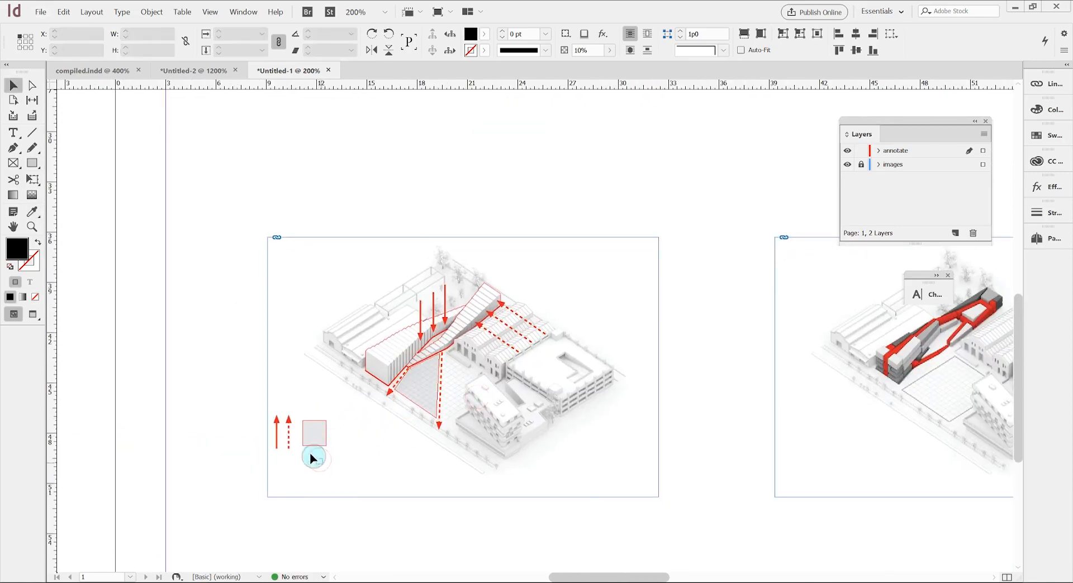
pyautogui.moveTo(311, 459); pyautogui.dragTo(271, 432)
pyautogui.press('Delete')
pyautogui.keyDown('alt'); pyautogui.scroll(2, 275, 426); pyautogui.keyUp('alt')
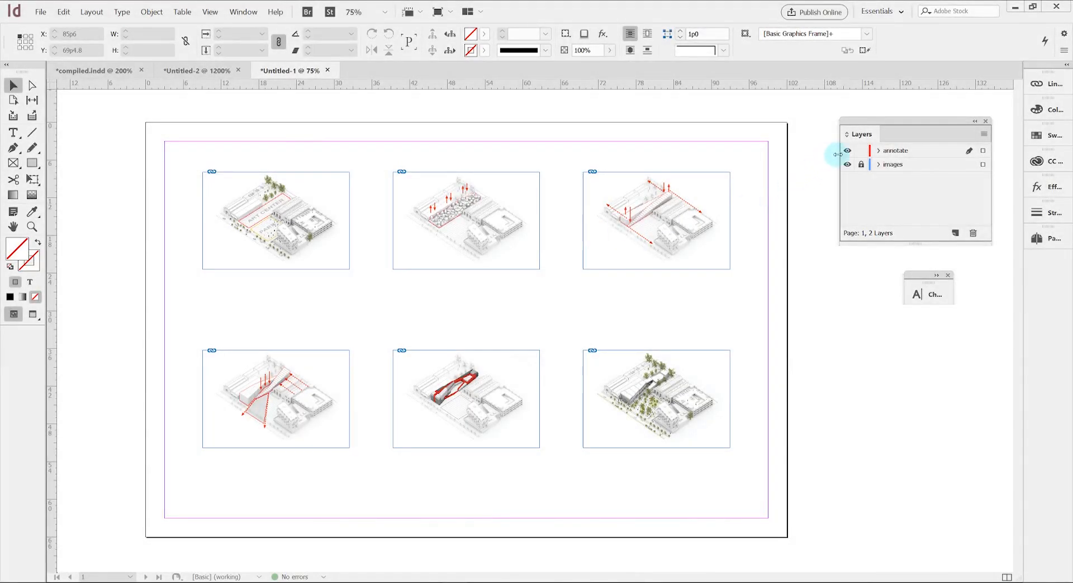
# - Toggle the visibility of the annotate and images layers to compare the diagrams with and without them
pyautogui.click(846, 150)
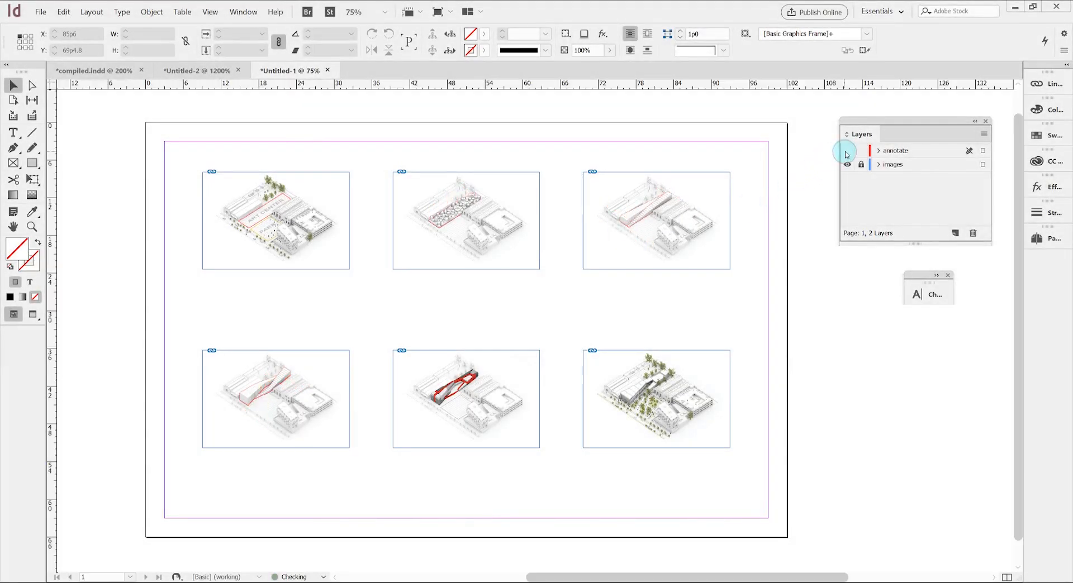
pyautogui.click(847, 150)
pyautogui.click(846, 150)
pyautogui.click(847, 150)
pyautogui.click(845, 165)
pyautogui.click(845, 165)
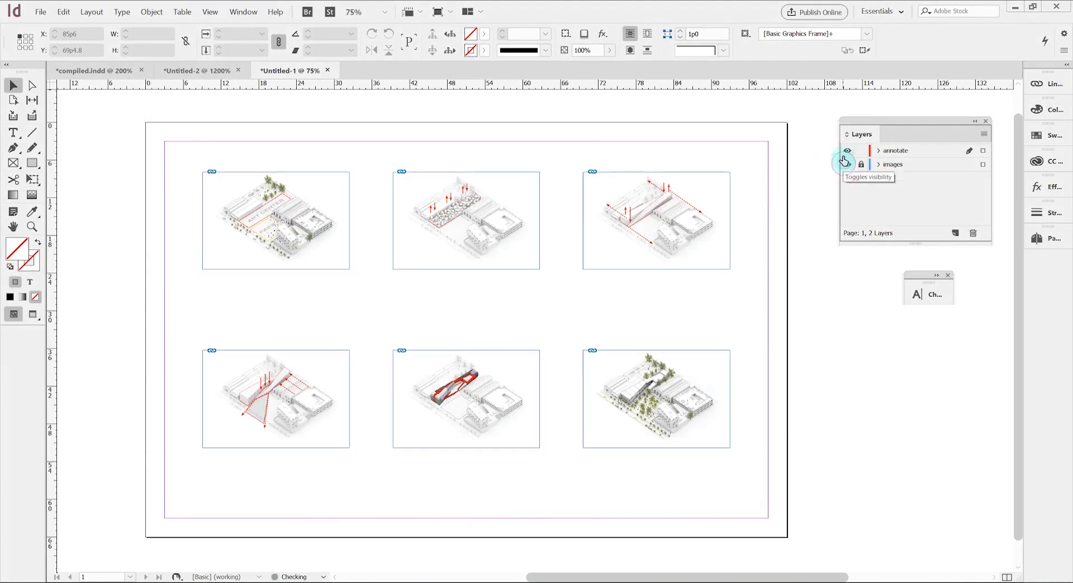
# - Lock the annotate layer, keeping it visible, and add a new layer above it named text
pyautogui.click(847, 151)
pyautogui.click(847, 151)
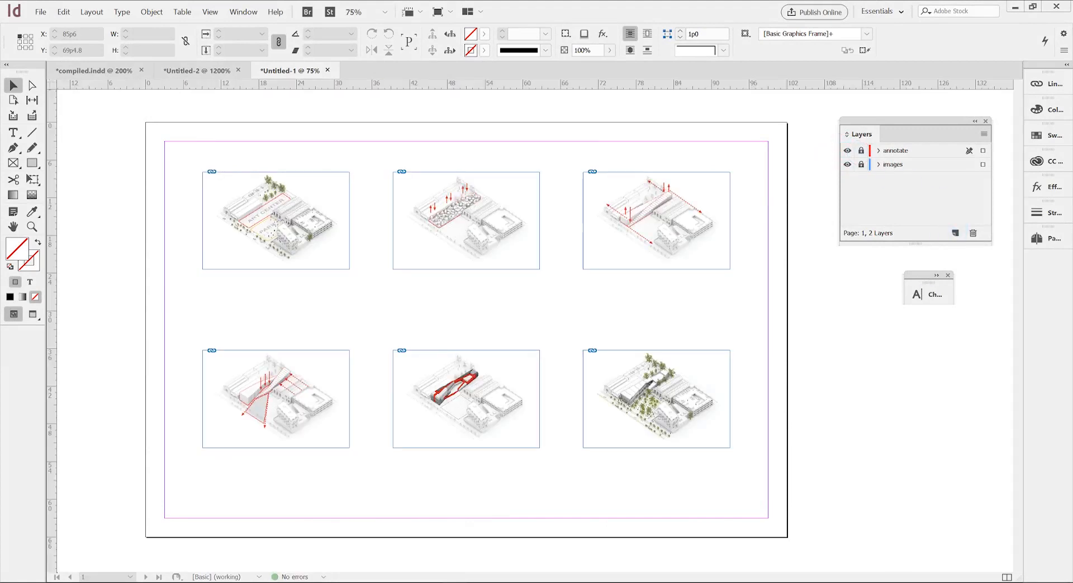
pyautogui.click(953, 233)
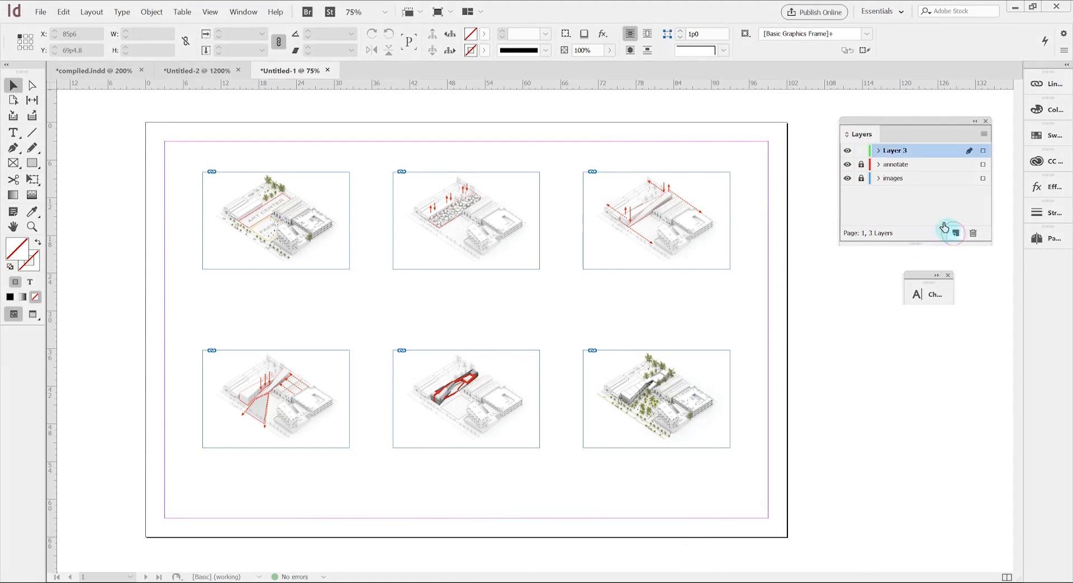
pyautogui.doubleClick(896, 151)
pyautogui.press('Return')
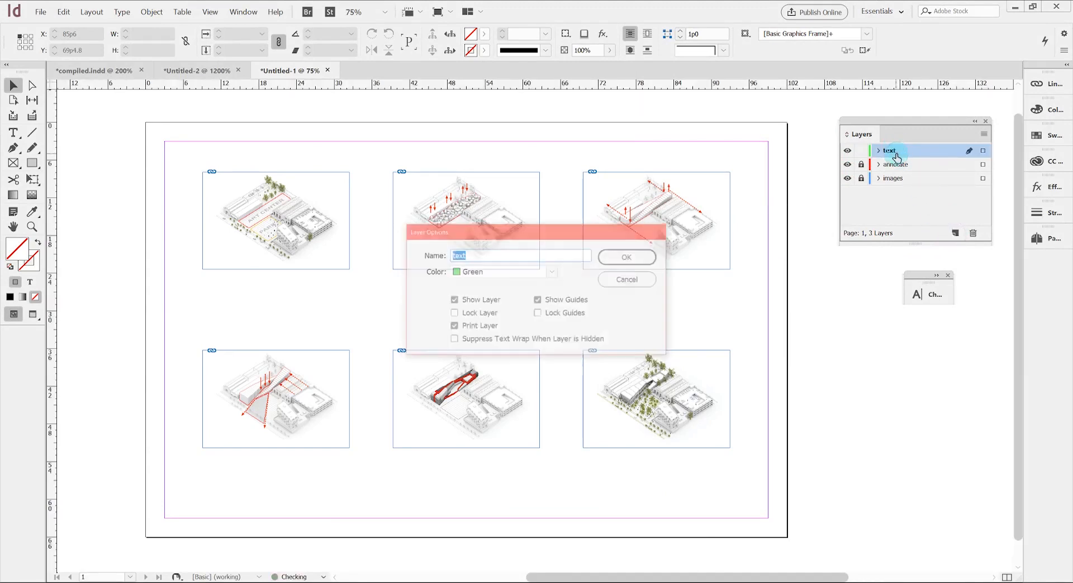
# - Copy the number frame and the title and body text frame from the Untitled-2 document
pyautogui.keyDown('alt'); pyautogui.scroll(1, 371, 234); pyautogui.keyUp('alt')
pyautogui.click(191, 75)
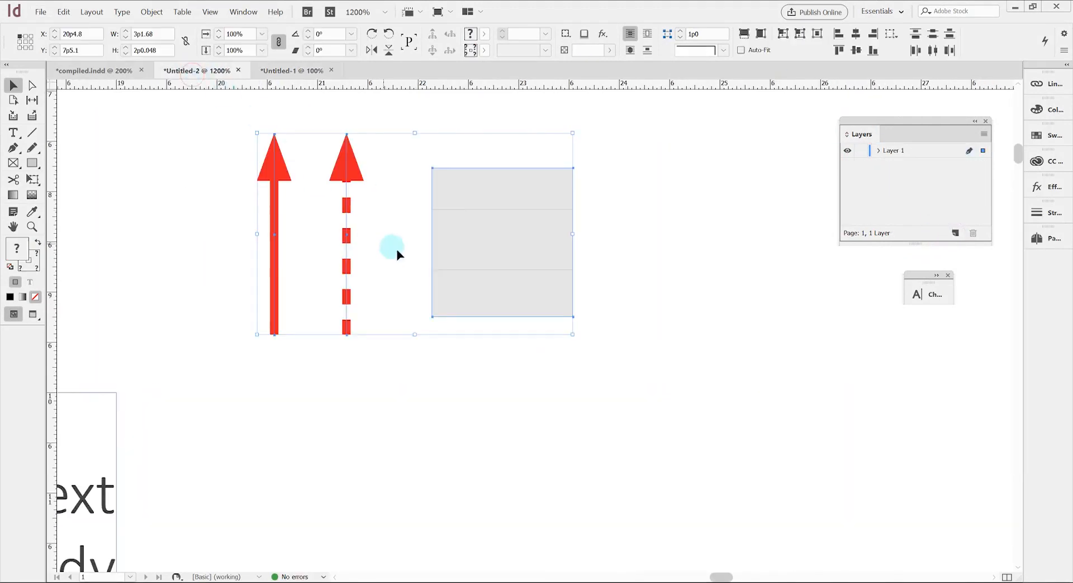
pyautogui.keyDown('alt'); pyautogui.scroll(-3, 565, 306); pyautogui.keyUp('alt')
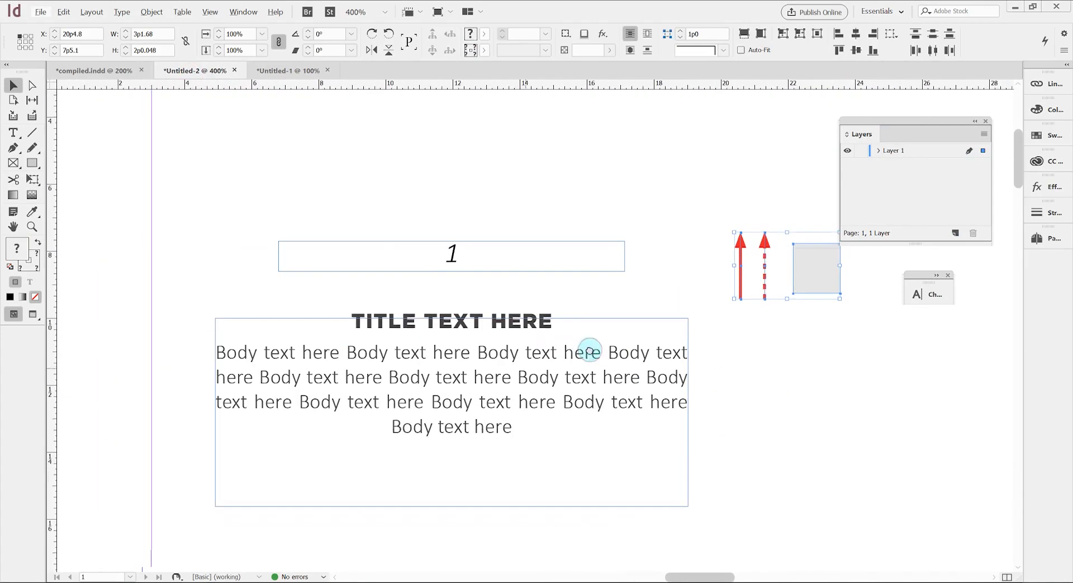
pyautogui.moveTo(538, 536); pyautogui.dragTo(400, 218)
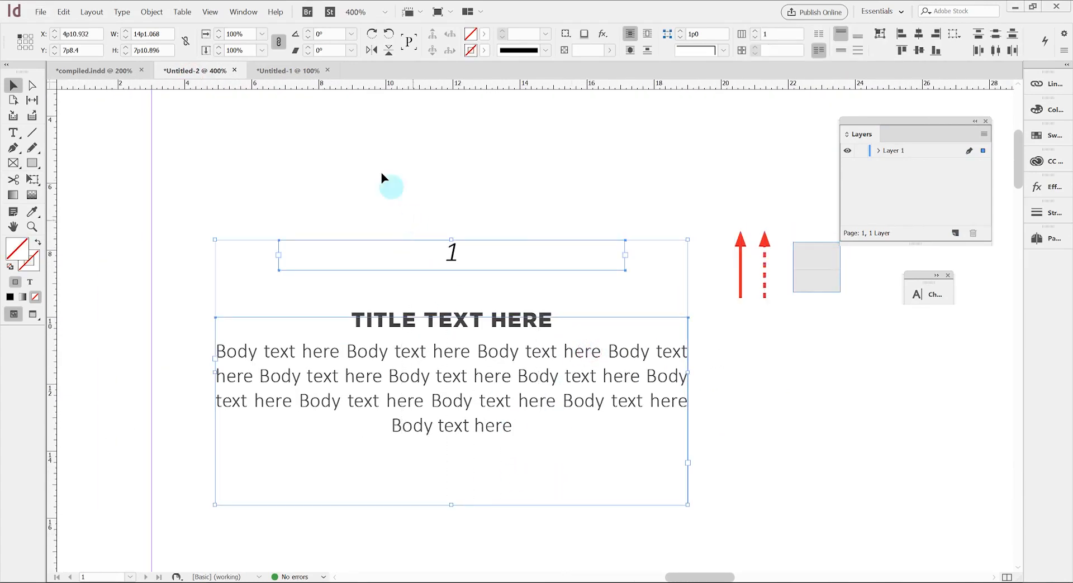
# - Paste the text frames onto the text layer of Untitled-1, placing the number above the first diagram and the title and body below it
pyautogui.click(296, 71)
pyautogui.moveTo(412, 248); pyautogui.dragTo(533, 268, button='middle')
pyautogui.keyDown('alt'); pyautogui.scroll(1, 325, 185); pyautogui.keyUp('alt')
pyautogui.hotkey('ctrl', 'v')
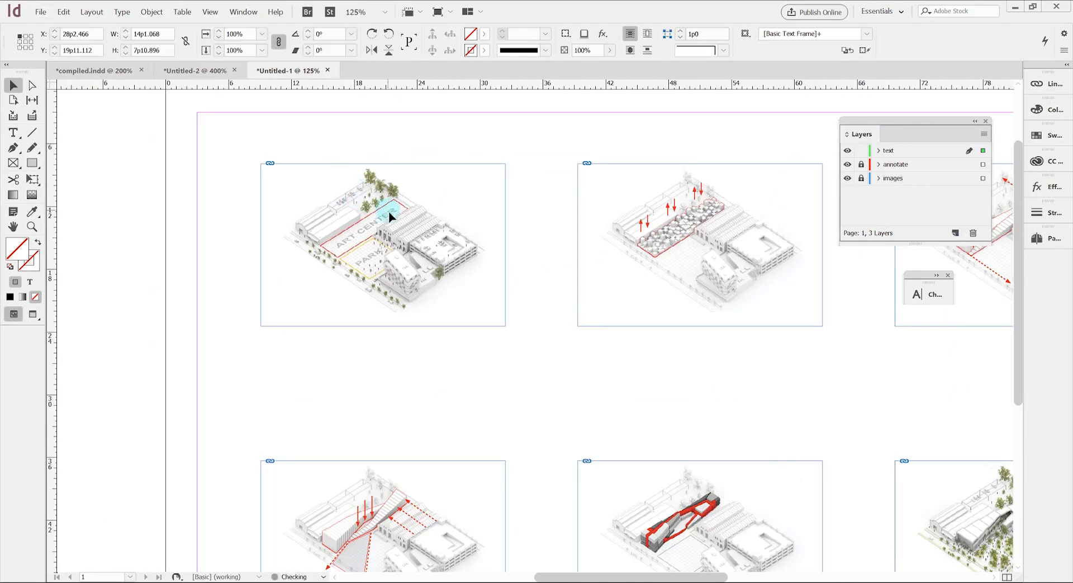
pyautogui.click(411, 386)
pyautogui.moveTo(529, 361); pyautogui.dragTo(415, 371)
pyautogui.moveTo(549, 295); pyautogui.dragTo(406, 162)
pyautogui.click(517, 350)
pyautogui.keyDown('alt'); pyautogui.scroll(2, 464, 348); pyautogui.keyUp('alt')
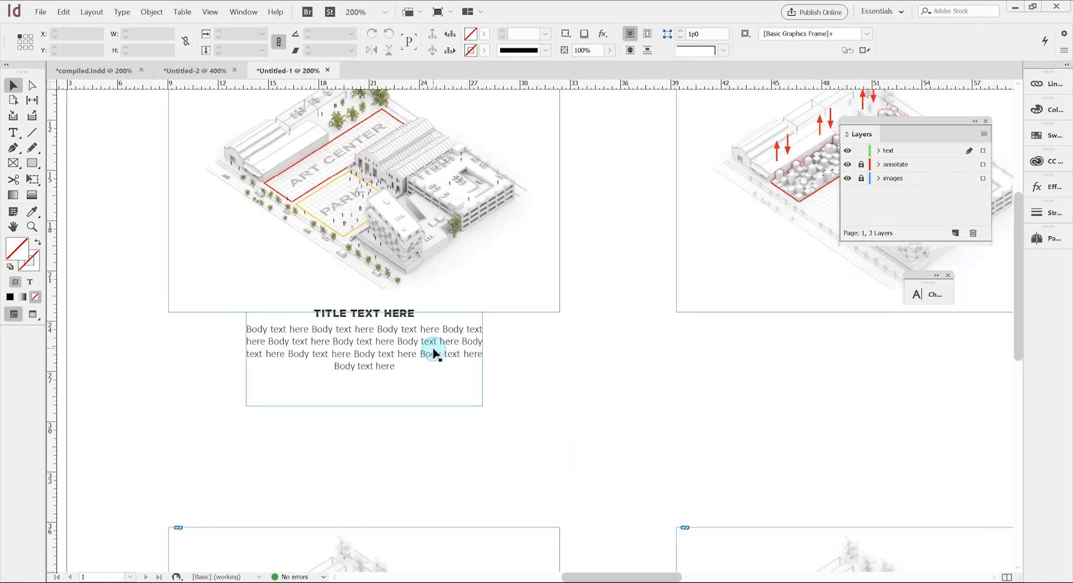
# - Preview the page full screen and move the title and body text frame slightly closer to the first diagram
pyautogui.click(435, 353)
pyautogui.hotkey('shift', 'w')
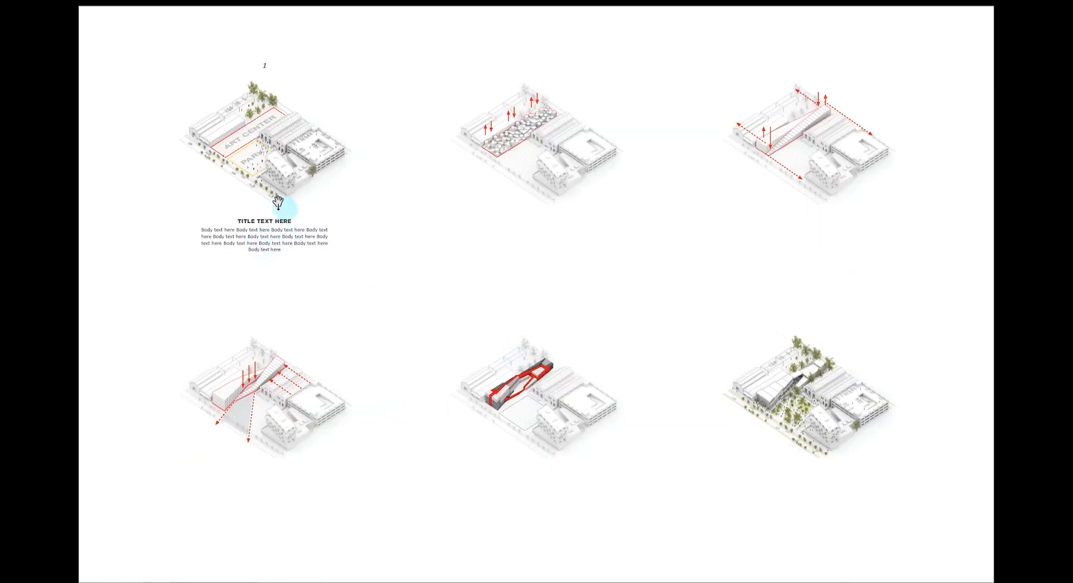
pyautogui.press('Escape')
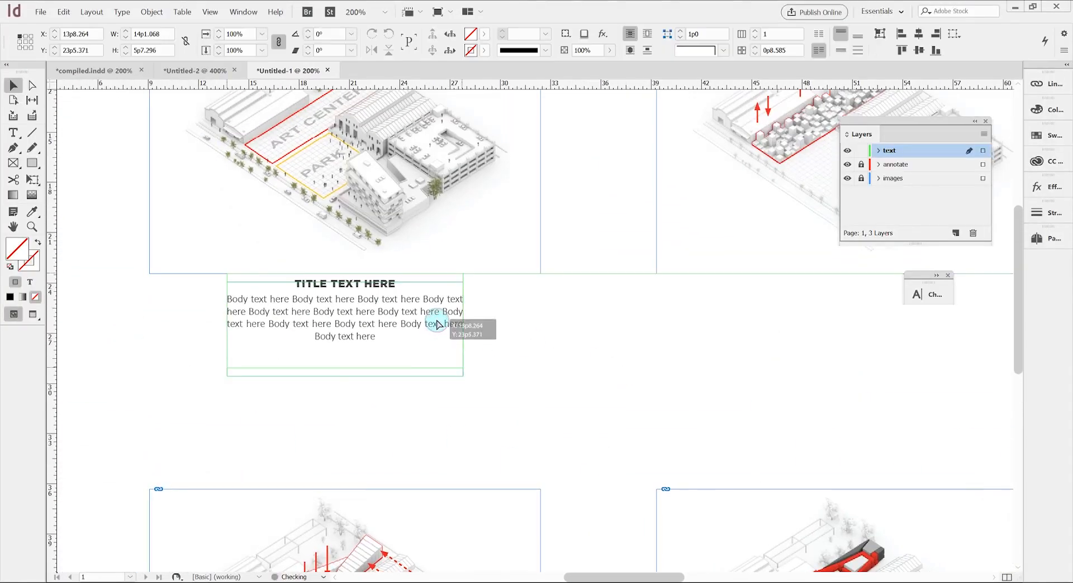
# - Duplicate the number frame and the title and body text frame to the second and third diagrams
pyautogui.keyDown('alt'); pyautogui.scroll(-1, 496, 369); pyautogui.keyUp('alt')
pyautogui.keyDown('shift'); pyautogui.click(414, 136); pyautogui.keyUp('shift')
pyautogui.keyDown('alt'); pyautogui.keyDown('shift'); pyautogui.moveTo(438, 329); pyautogui.dragTo(744, 353); pyautogui.keyUp('shift'); pyautogui.keyUp('alt')
pyautogui.moveTo(802, 373); pyautogui.dragTo(415, 365, button='middle')
pyautogui.keyDown('alt'); pyautogui.keyDown('shift'); pyautogui.moveTo(357, 355); pyautogui.dragTo(680, 354); pyautogui.keyUp('shift'); pyautogui.keyUp('alt')
pyautogui.keyDown('alt'); pyautogui.scroll(-1, 592, 357); pyautogui.keyUp('alt')
pyautogui.click(525, 377)
# - Duplicate the number and text frames to the three lower-row diagrams, and preview the full page
pyautogui.moveTo(520, 380); pyautogui.dragTo(632, 349, button='middle')
pyautogui.moveTo(363, 347); pyautogui.dragTo(221, 93)
pyautogui.keyDown('alt'); pyautogui.keyDown('shift'); pyautogui.moveTo(273, 195); pyautogui.dragTo(285, 507); pyautogui.keyUp('shift'); pyautogui.keyUp('alt')
pyautogui.moveTo(290, 534); pyautogui.dragTo(510, 545)
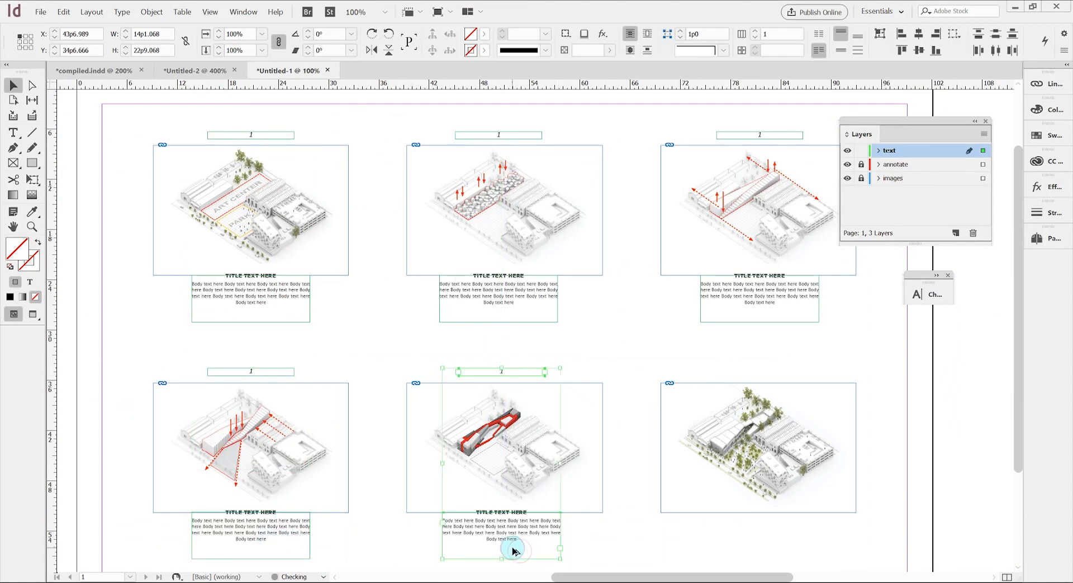
pyautogui.hotkey('shift', 'w')
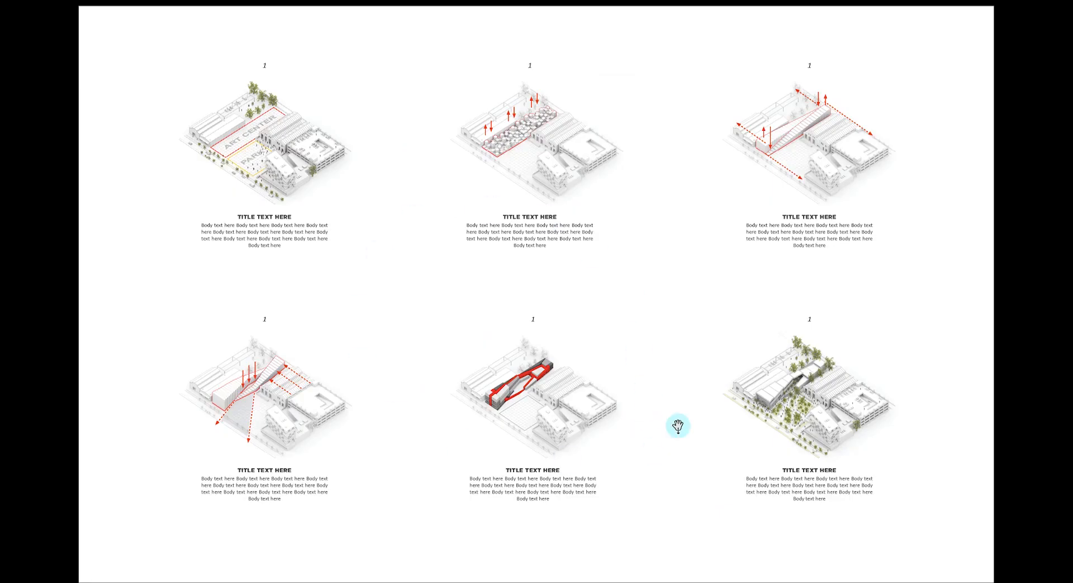
pyautogui.press('Escape')
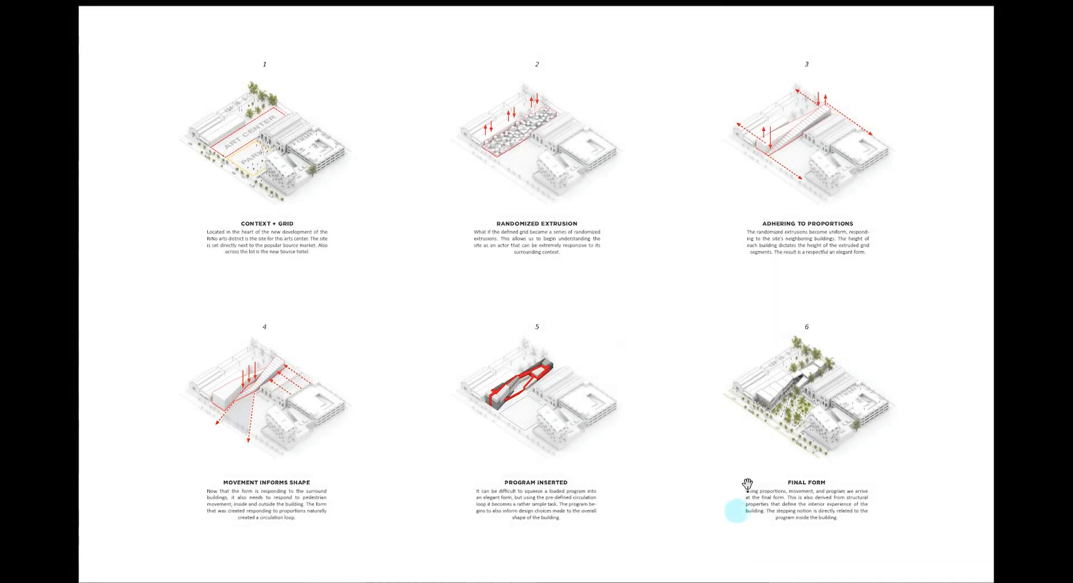